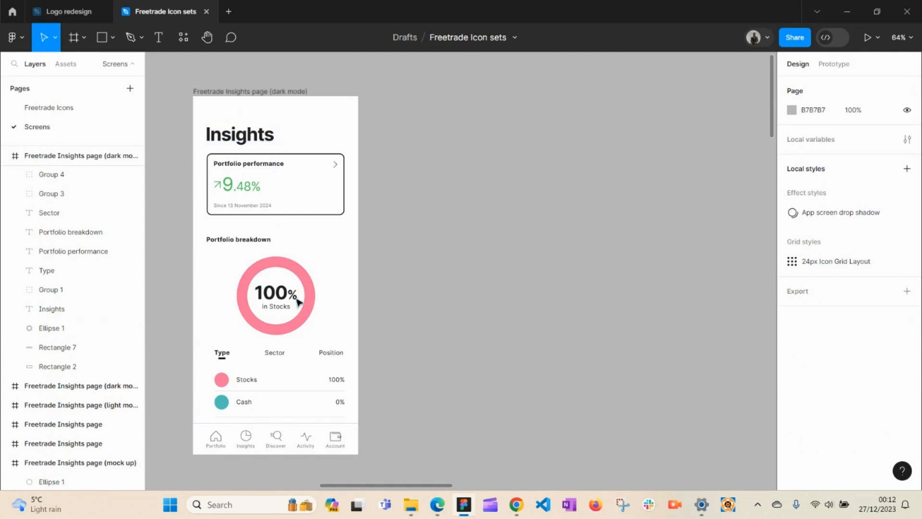
Step: Inspect the pink donut ring and the 100% in Stocks label on the Insights screen
click(284, 267)
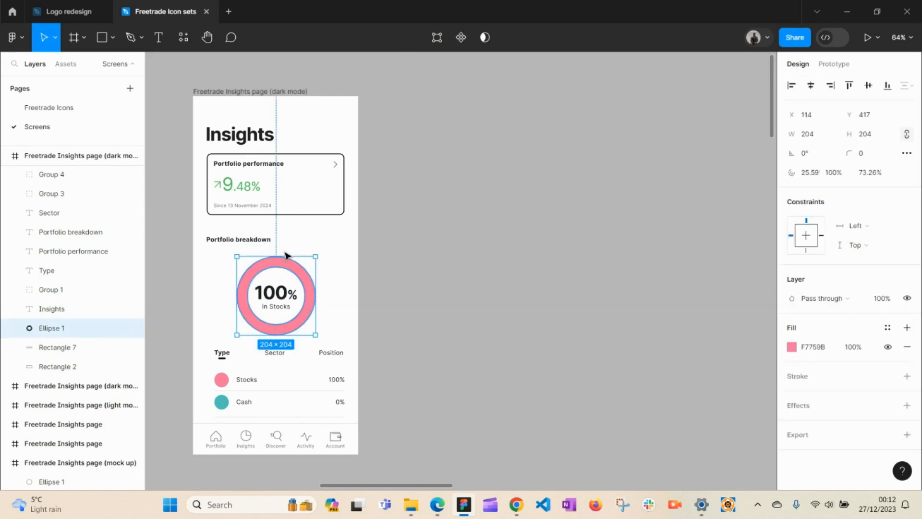
click(325, 294)
click(283, 298)
click(331, 294)
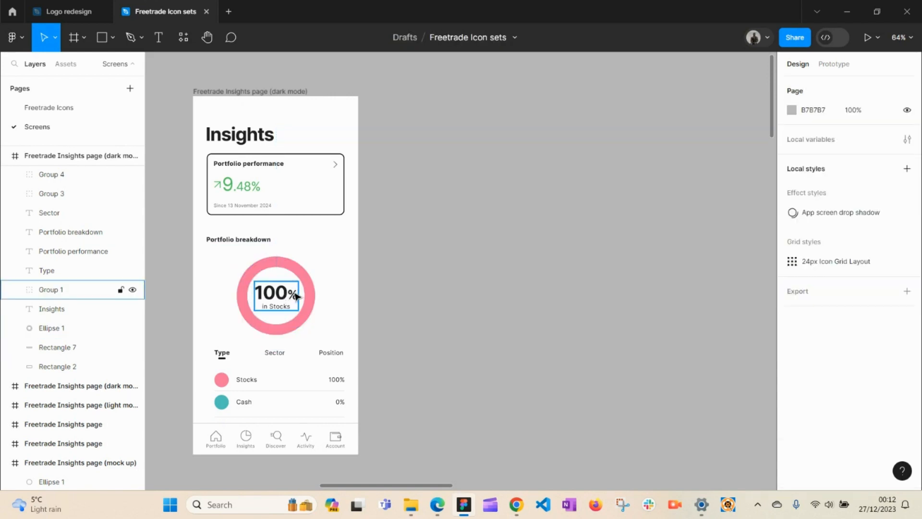
click(303, 271)
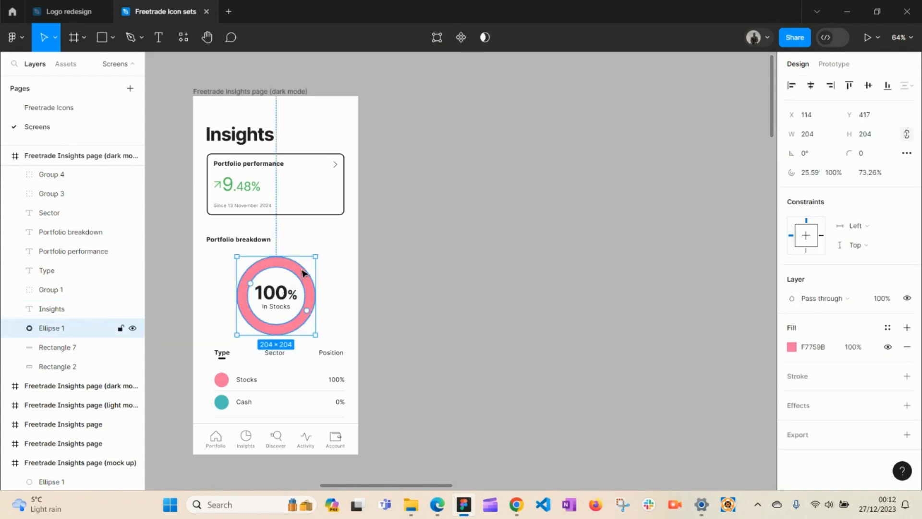
click(333, 299)
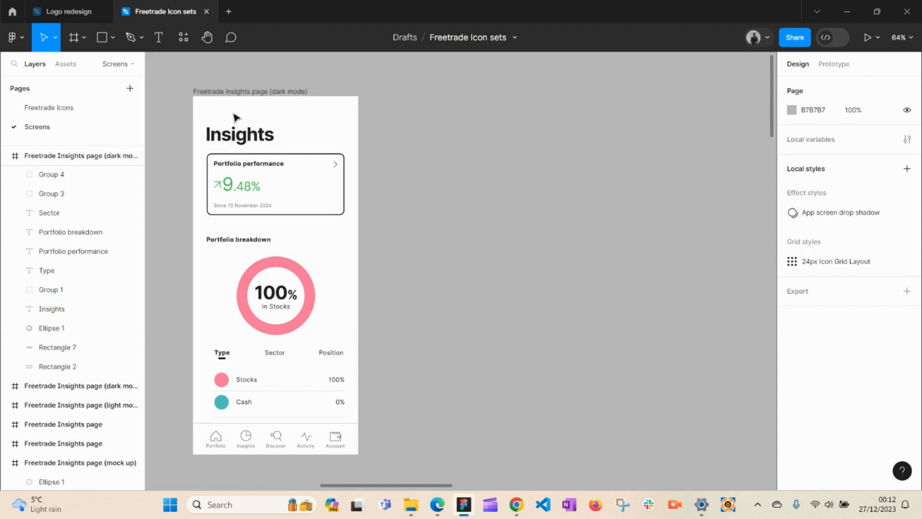
drag(233, 114, 319, 352)
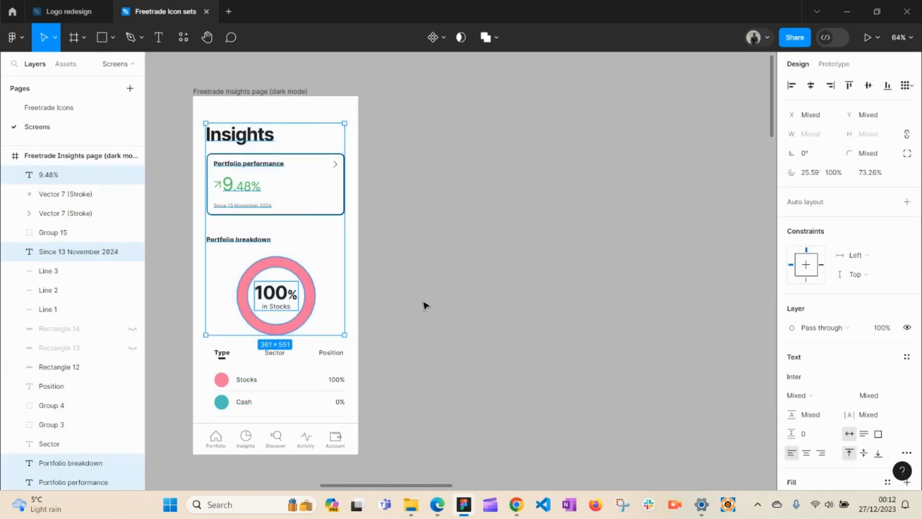
click(425, 305)
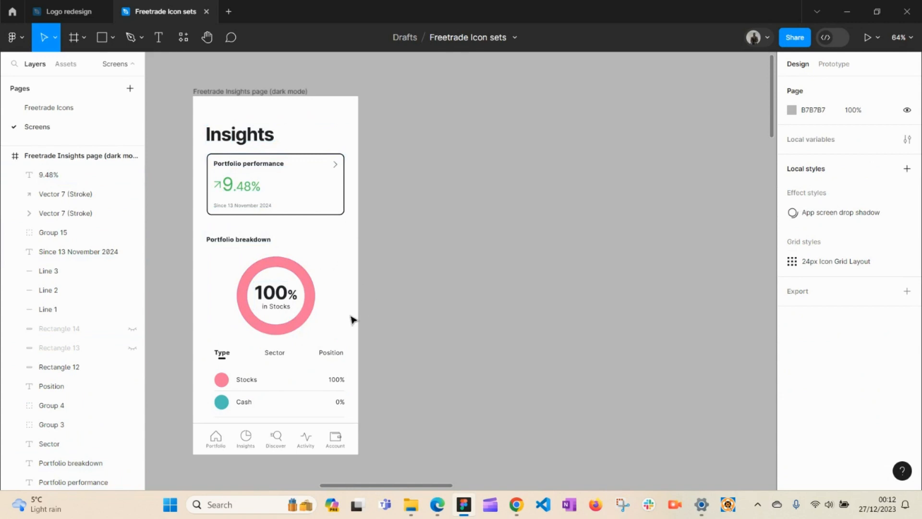
click(272, 264)
click(403, 288)
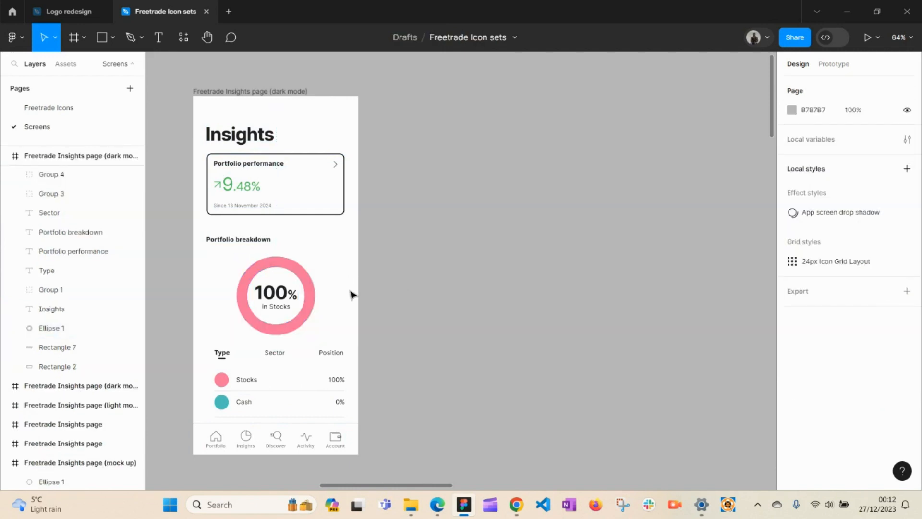
Step: Pan over to the mock-up artboards and select the hand-drawn sketch image
key(h)
drag(301, 335, 396, 298)
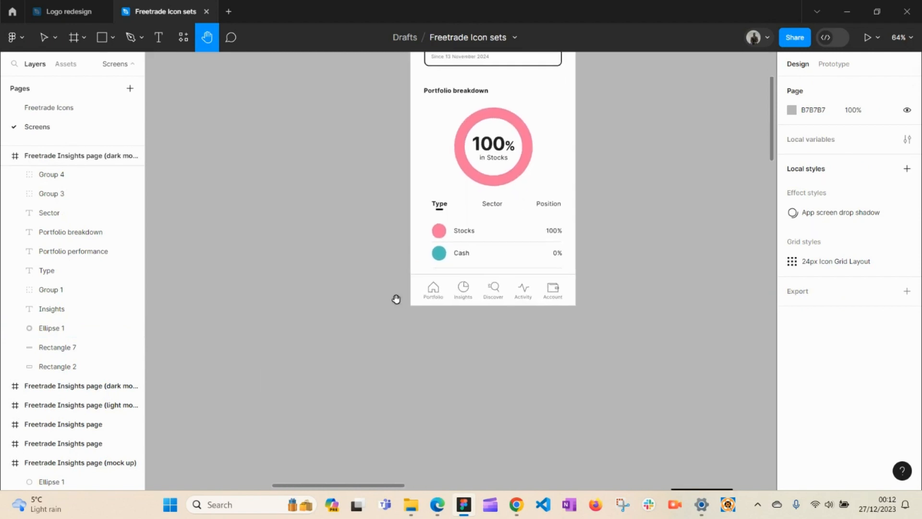
drag(331, 362, 594, 198)
drag(271, 314, 514, 175)
drag(270, 291, 504, 223)
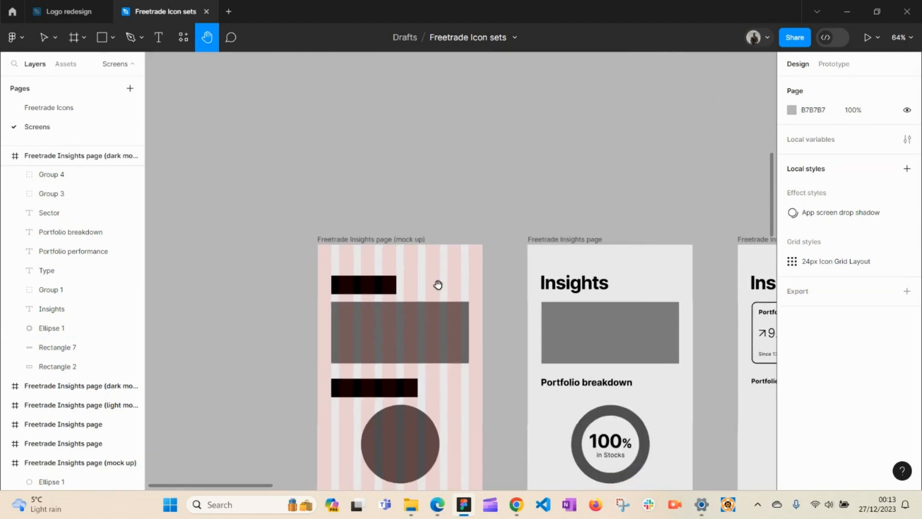
scroll(437, 285, down, 5)
scroll(416, 288, down, 4)
scroll(430, 344, down, 4)
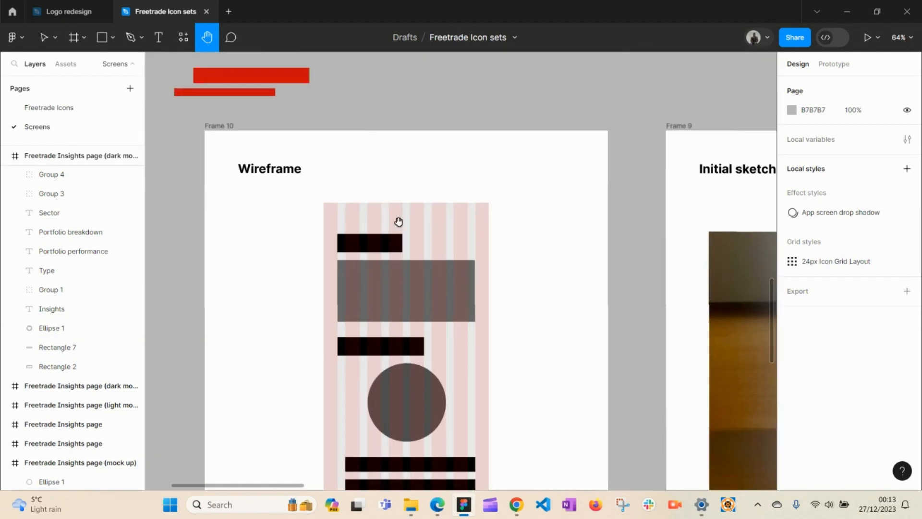
scroll(394, 207, down, 3)
scroll(389, 196, right, 12)
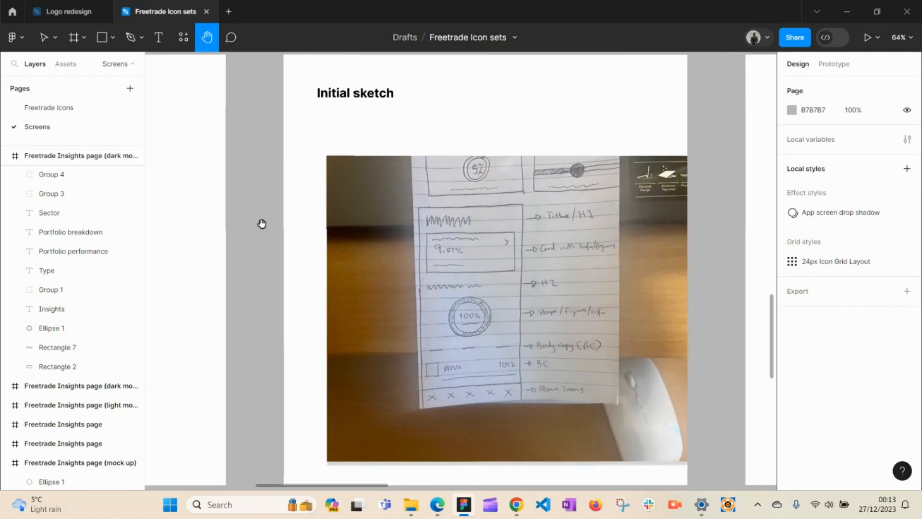
key(v)
click(433, 270)
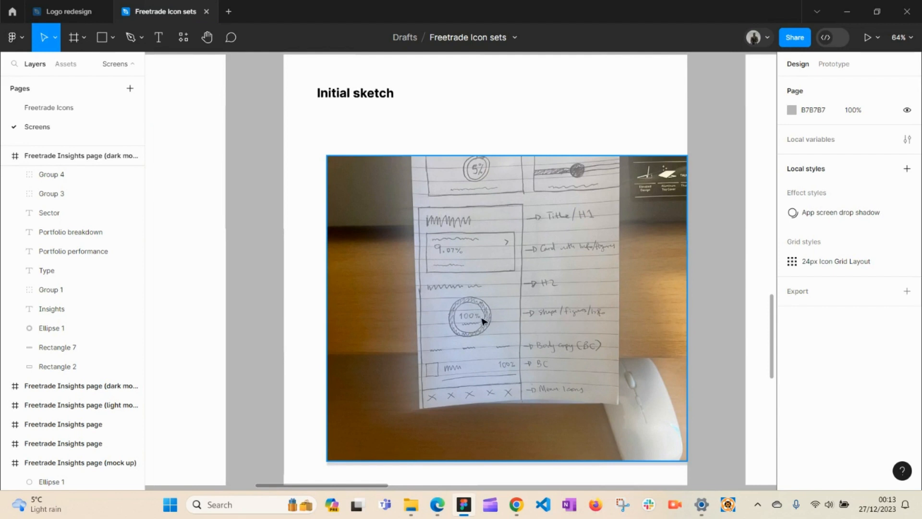
click(483, 286)
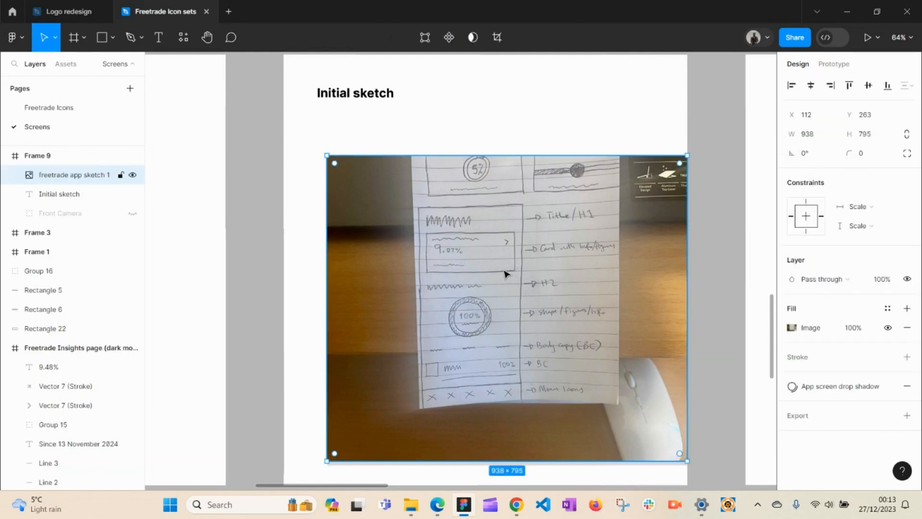
Step: Bring the Wireframe frame into view and select the wireframe group in Frame 10
key(space)
drag(399, 281, 675, 268)
mouse_move(451, 279)
mouse_down()
mouse_move(563, 274)
mouse_move(573, 289)
mouse_up()
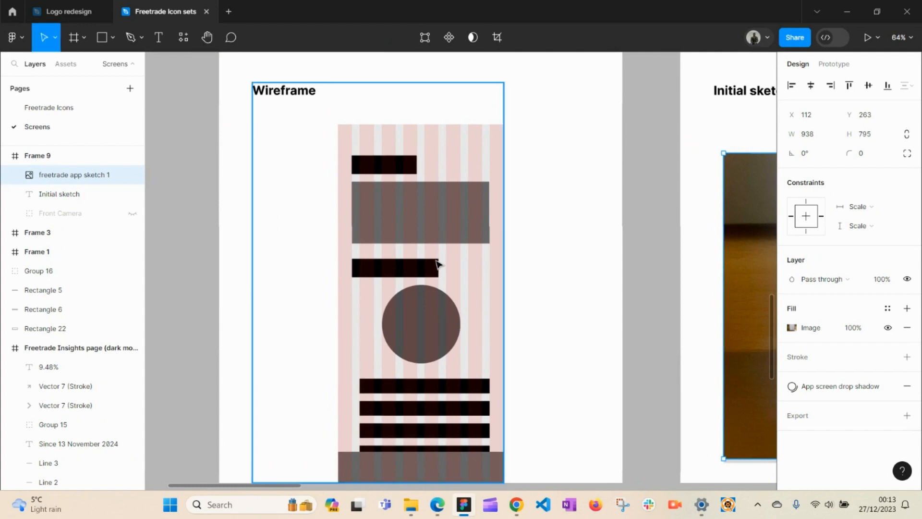
click(429, 220)
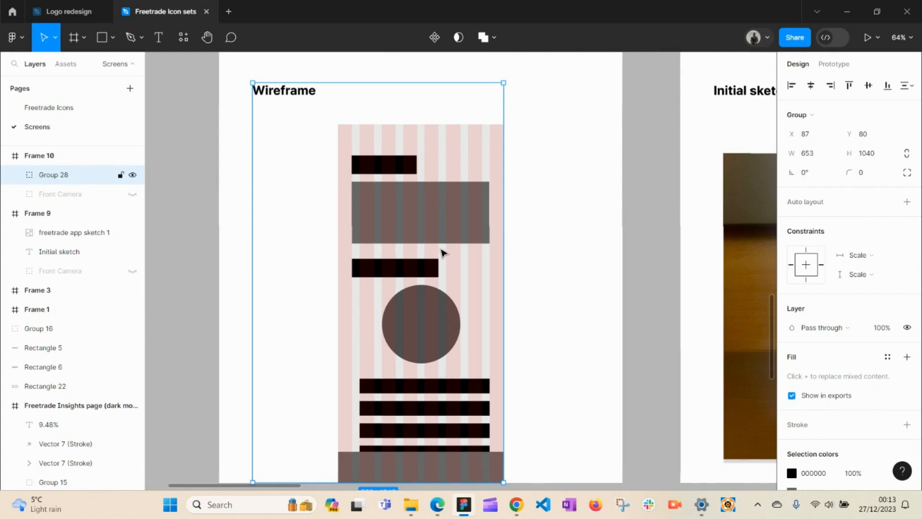
Step: Pan back up to the dark mode Insights frame and select it
key(h)
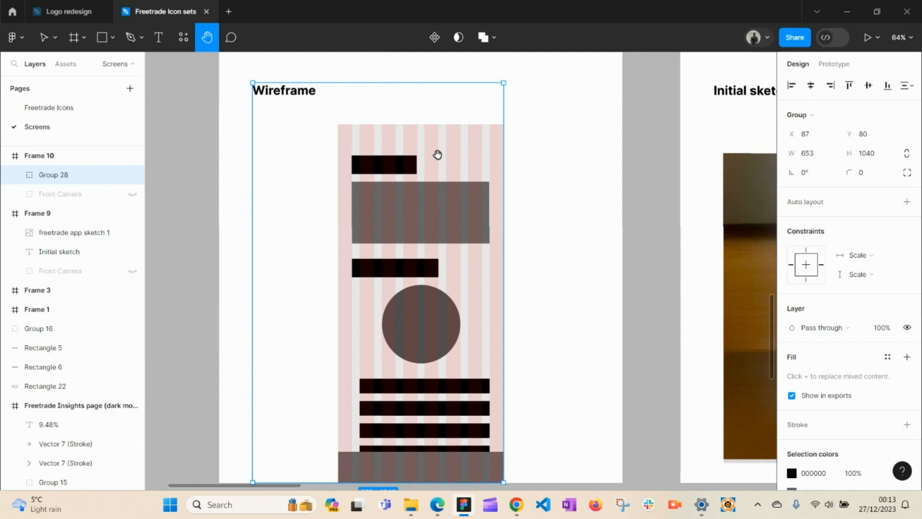
drag(438, 154, 454, 320)
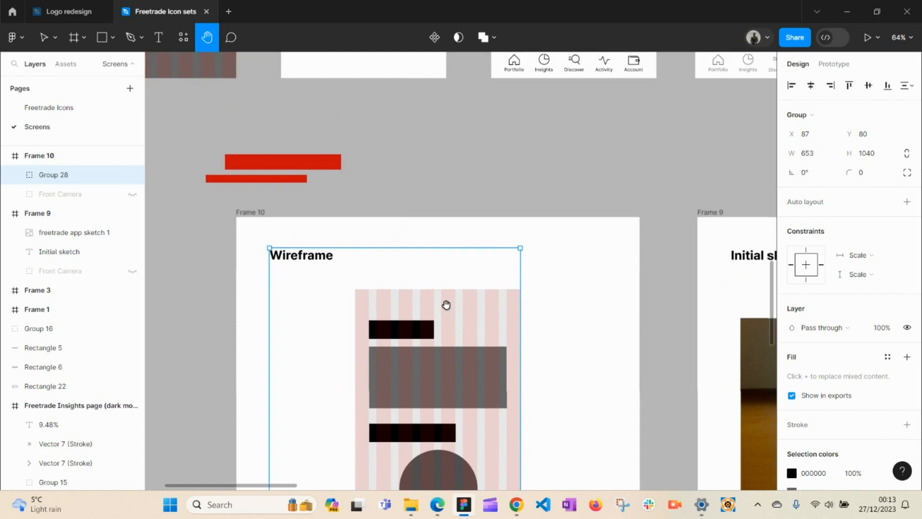
mouse_move(444, 298)
mouse_down()
mouse_move(486, 413)
mouse_move(582, 495)
mouse_up()
mouse_move(502, 395)
mouse_down()
mouse_move(428, 383)
mouse_move(421, 403)
mouse_up()
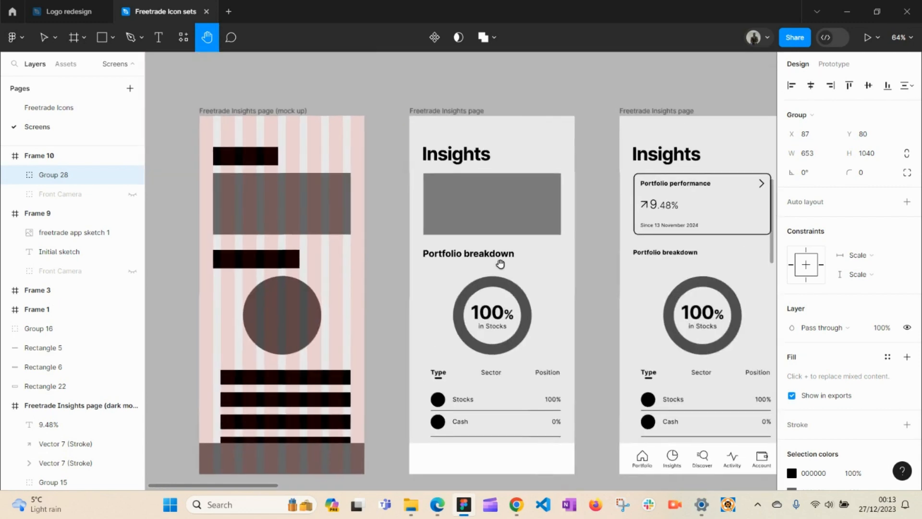
drag(501, 265, 475, 419)
drag(503, 293, 470, 453)
drag(541, 301, 449, 430)
mouse_move(607, 269)
mouse_down()
mouse_move(369, 398)
mouse_move(384, 329)
mouse_up()
drag(582, 316, 373, 333)
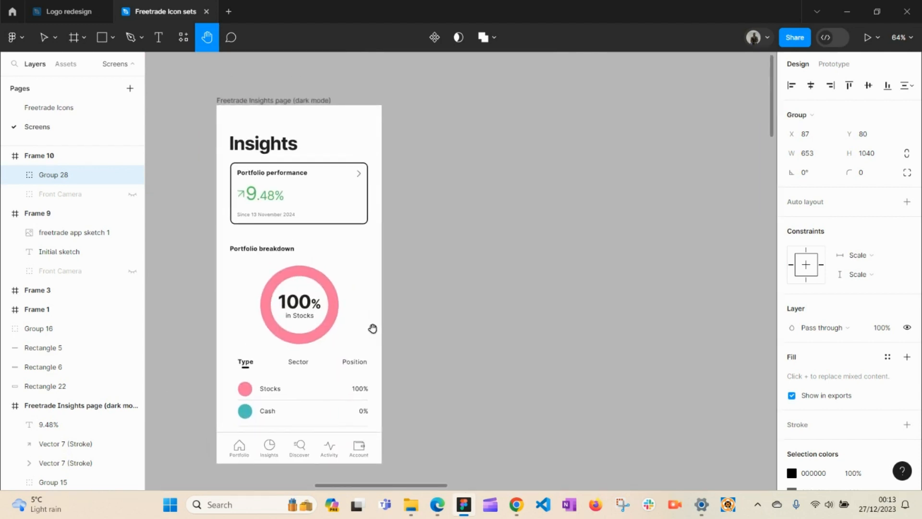
key(v)
click(335, 254)
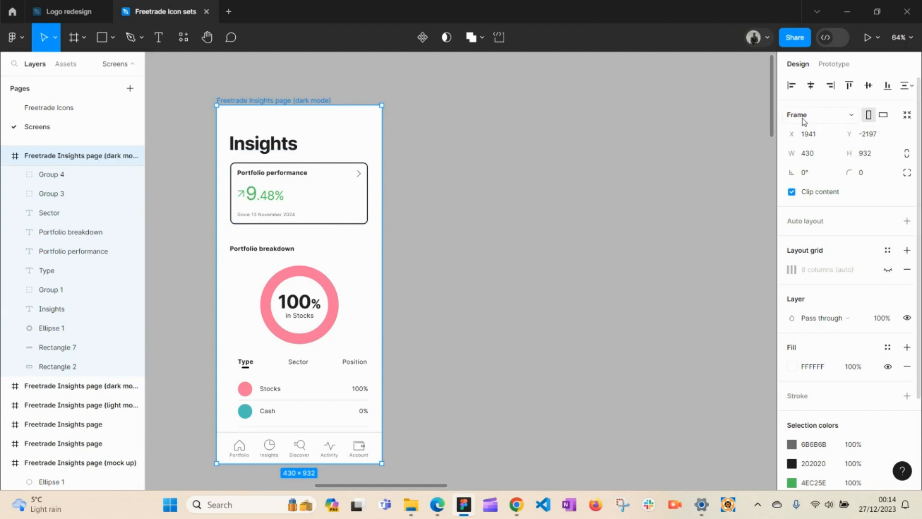
Step: View the frame size presets for the Insights frame, leaving its size unchanged
click(833, 120)
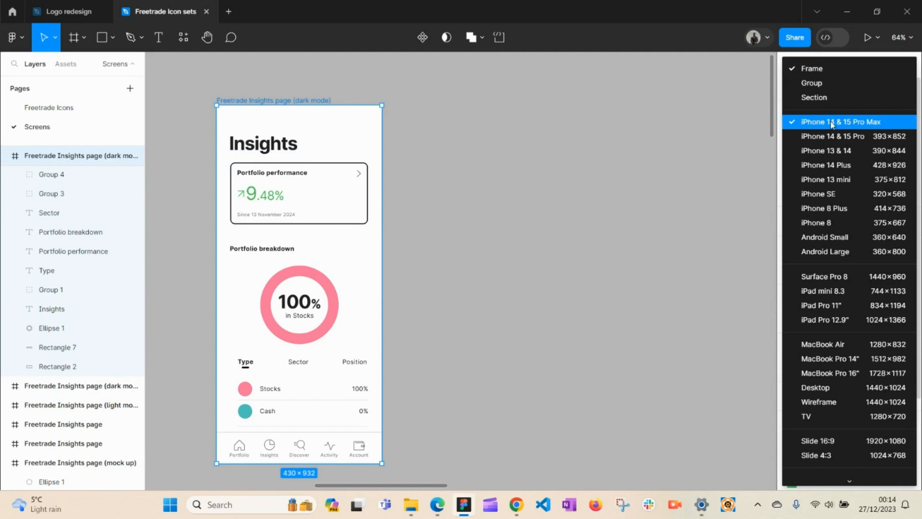
click(531, 193)
click(435, 148)
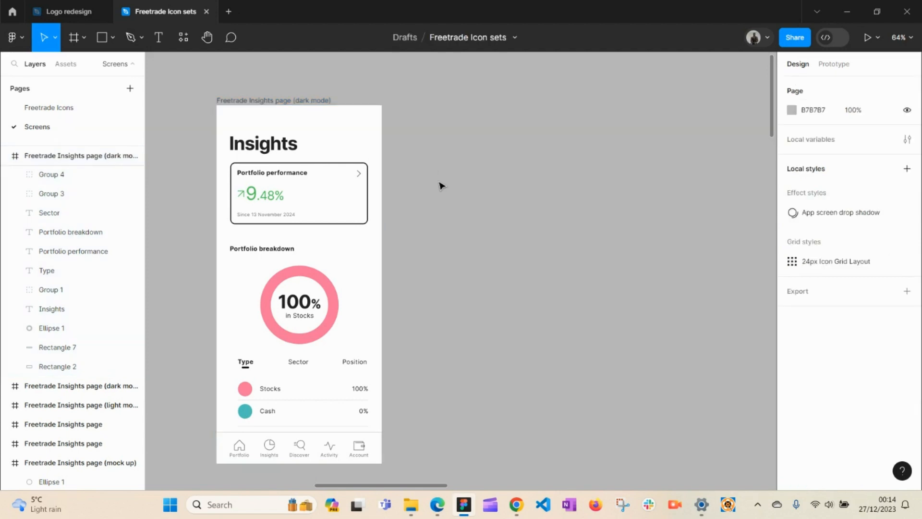
Step: Create a 430×932 iPhone 14 & 15 Pro Max frame and place it beside the Insights screen
key(f)
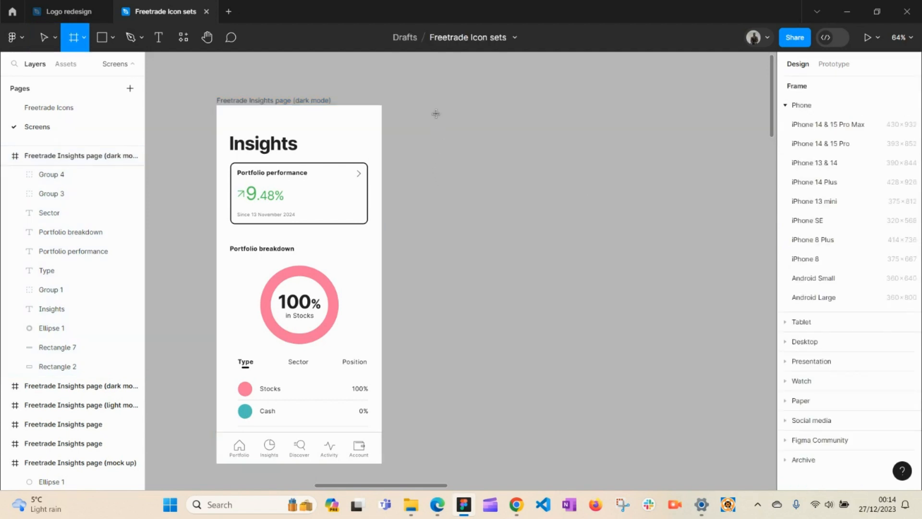
click(838, 126)
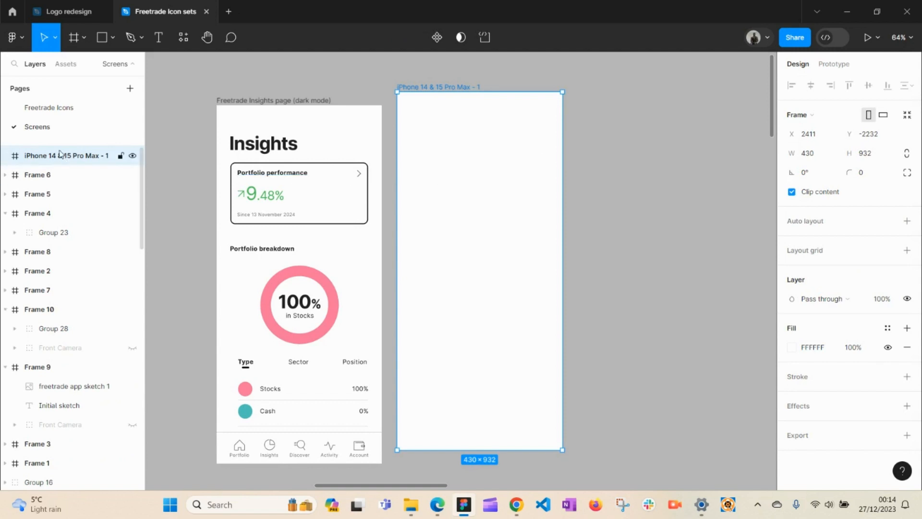
drag(474, 185, 528, 201)
click(419, 242)
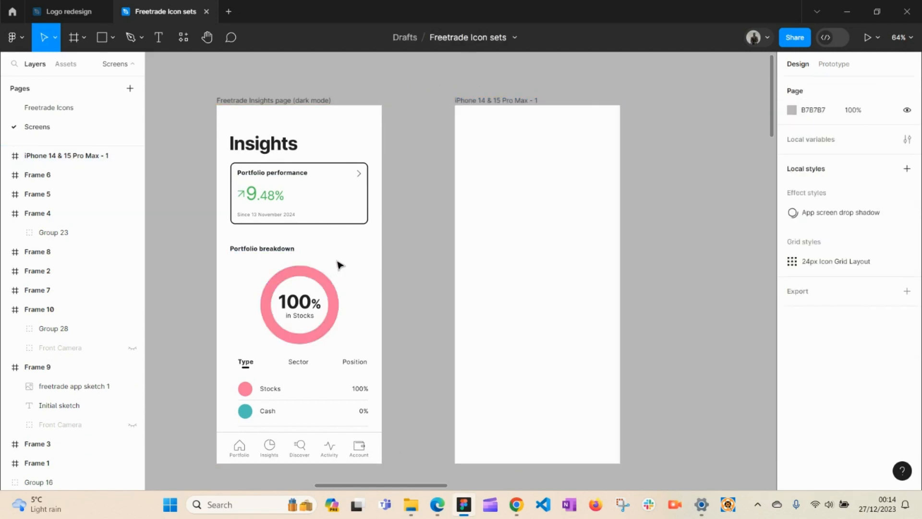
click(560, 249)
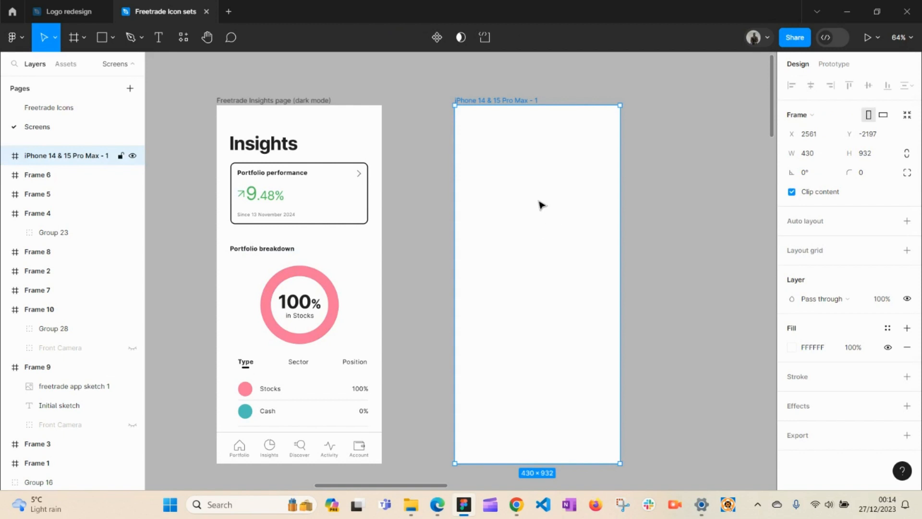
drag(527, 226, 532, 223)
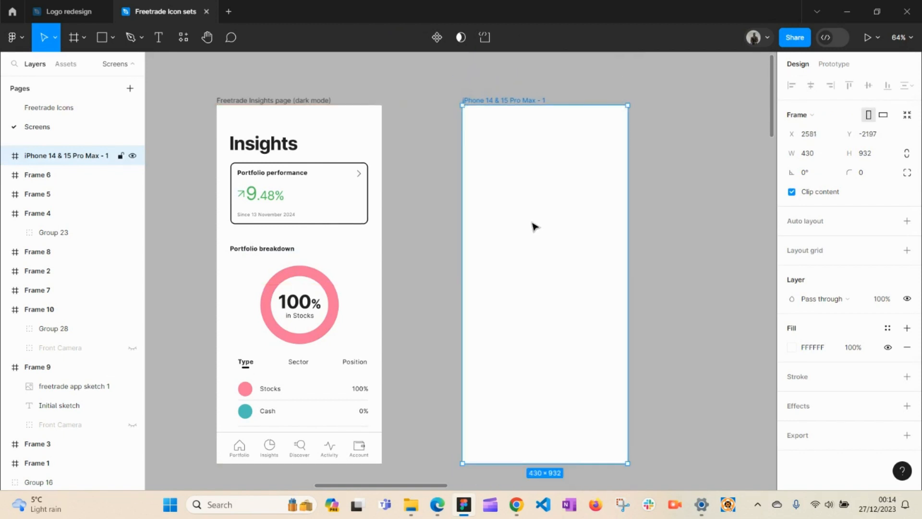
Step: Name the new frame 'app screen' and add an 8px layout grid, showing its settings
double_click(60, 157)
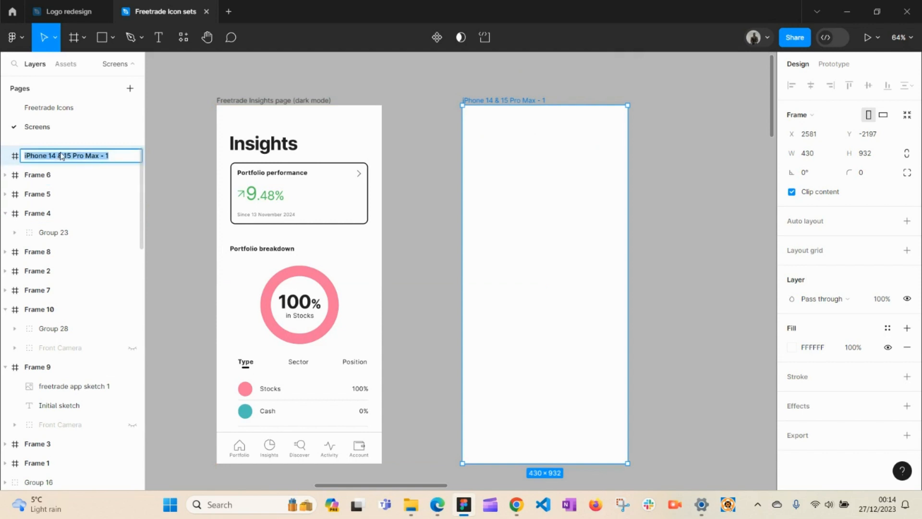
text(app screen)
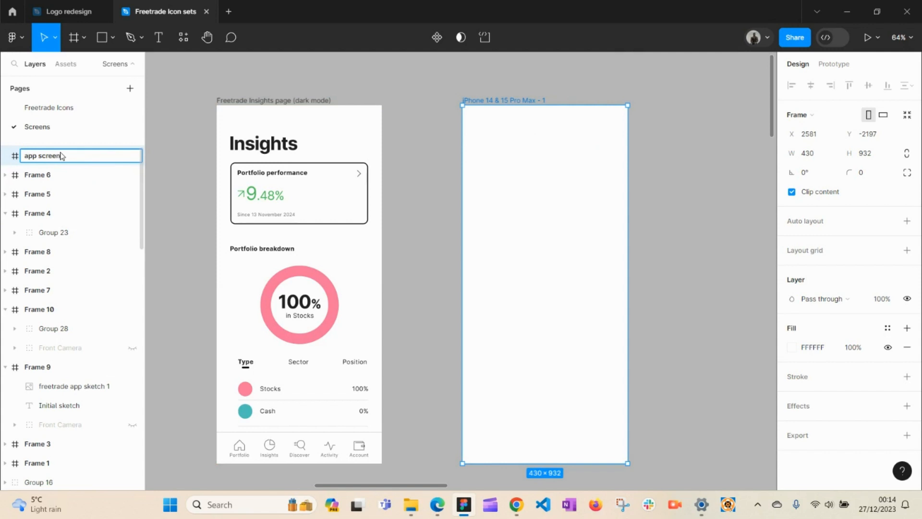
key(Return)
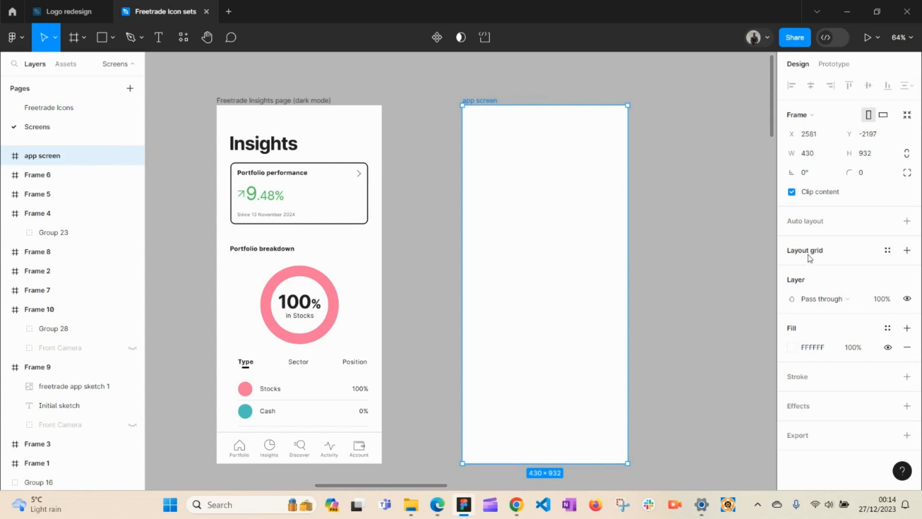
click(889, 250)
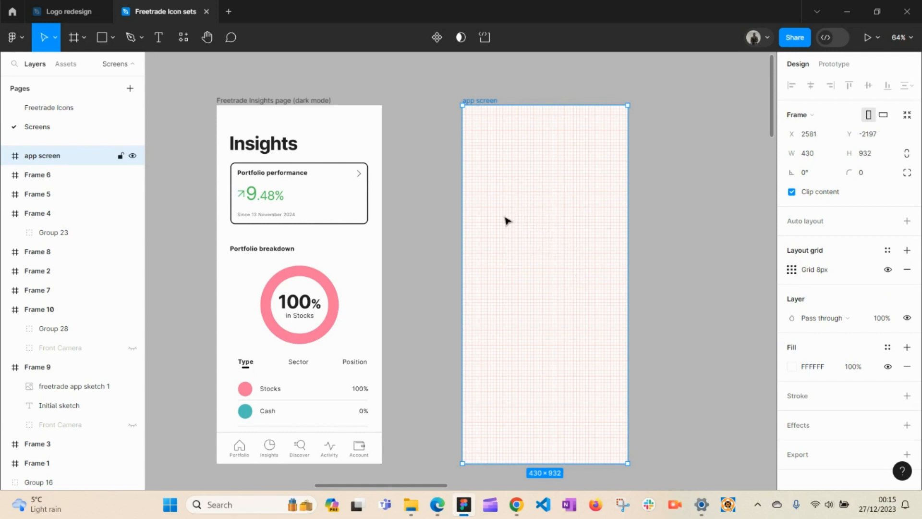
click(793, 272)
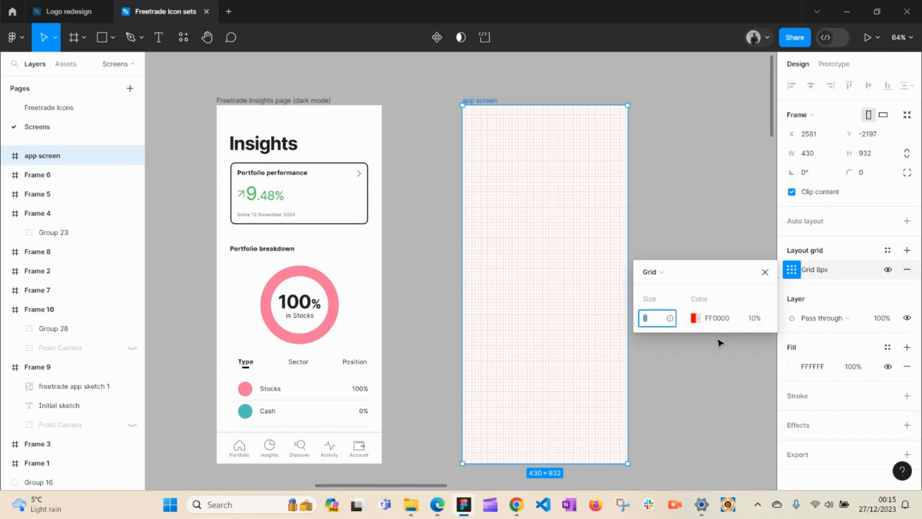
Step: Switch the layout grid type to Columns with a count of 12
click(666, 283)
click(684, 287)
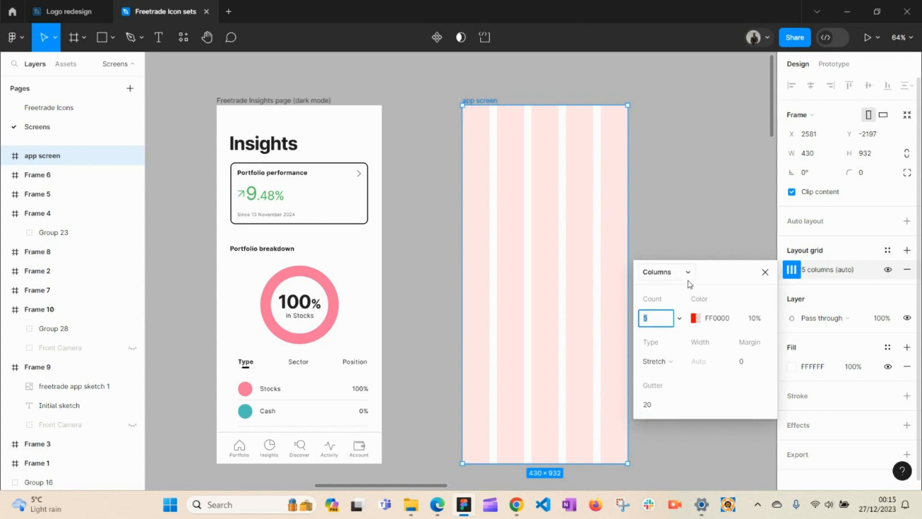
click(681, 278)
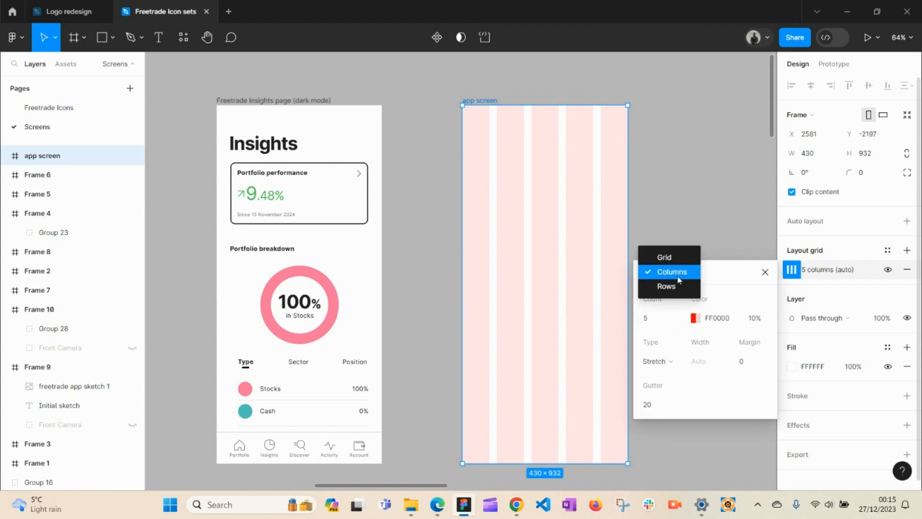
click(665, 256)
click(665, 275)
click(671, 284)
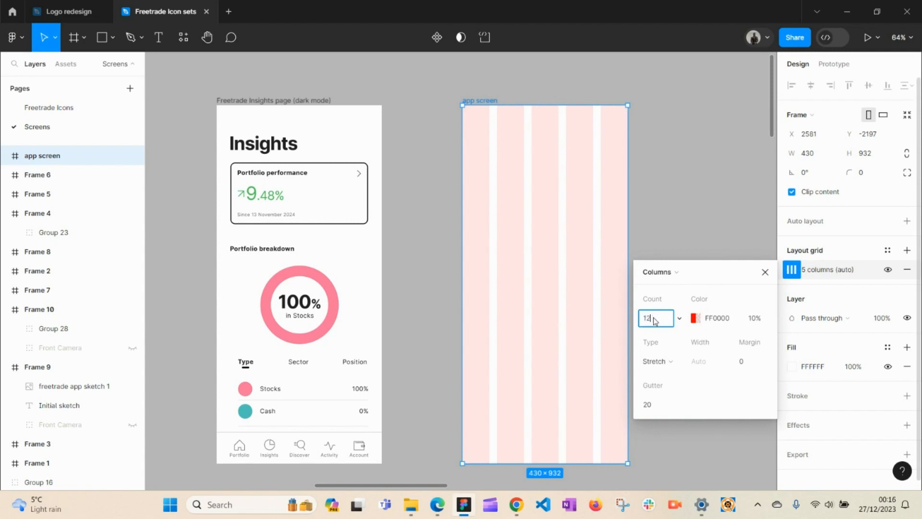
key(Return)
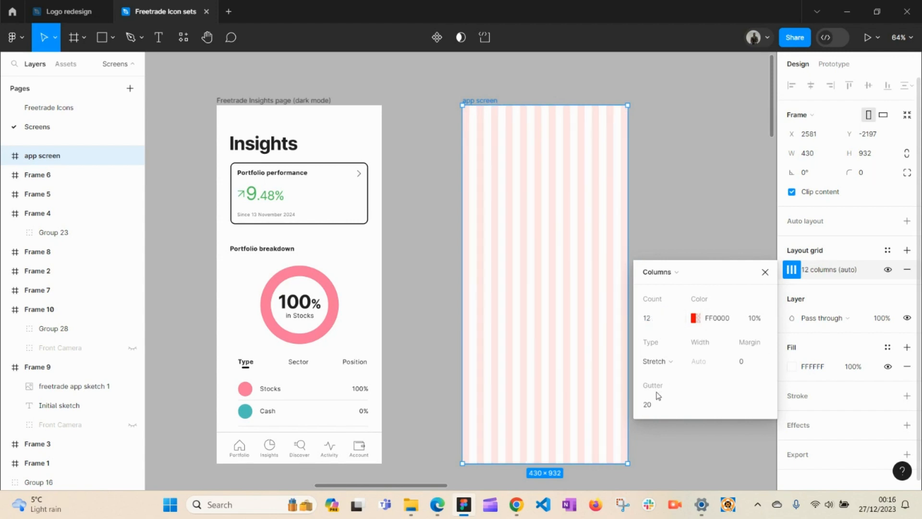
Step: Settle the gutter at 20 after trying 24, keeping the FF0000 colour at 10% opacity
click(651, 407)
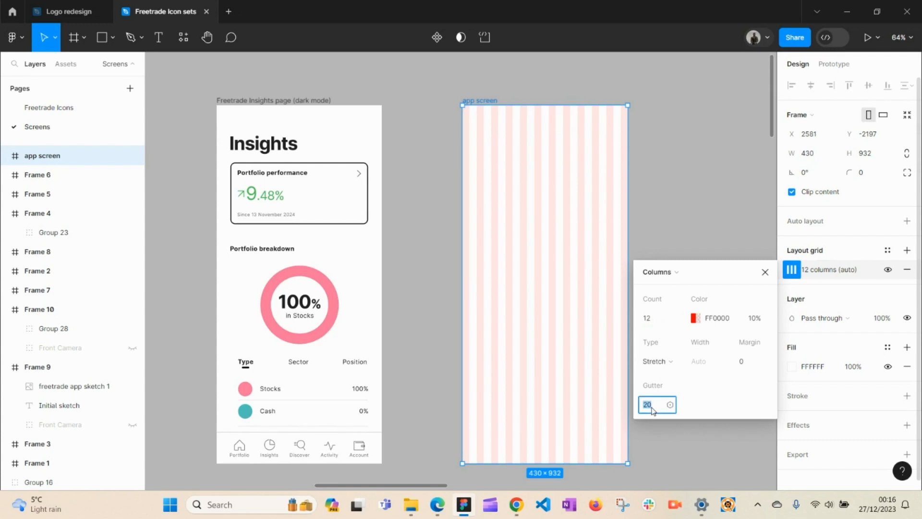
key(Return)
click(652, 410)
key(Return)
click(652, 410)
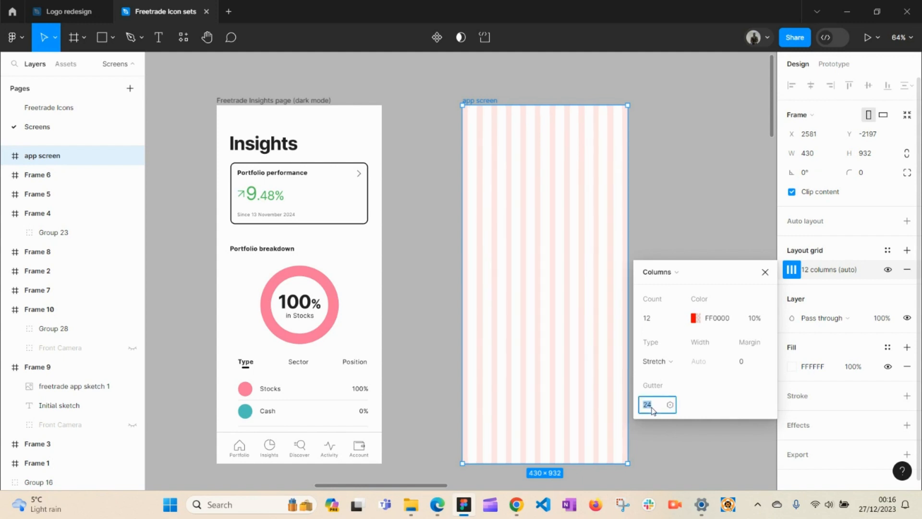
key(Return)
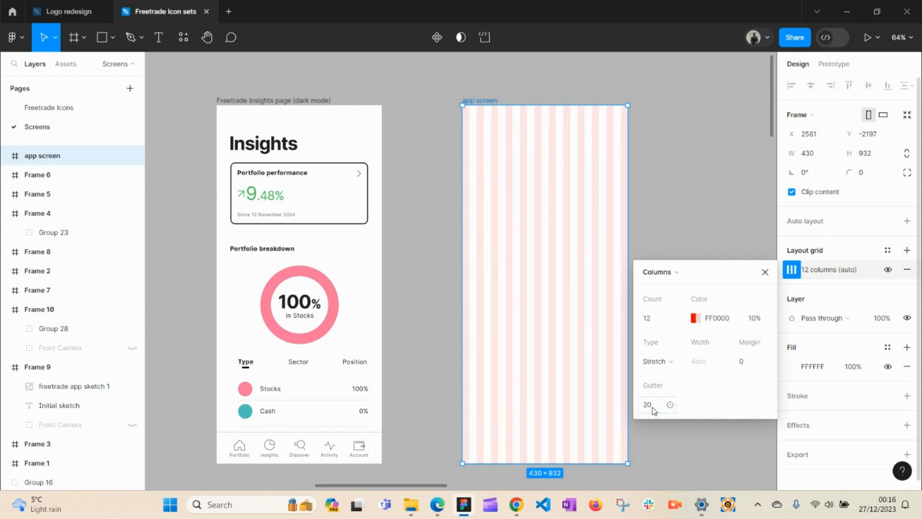
click(701, 320)
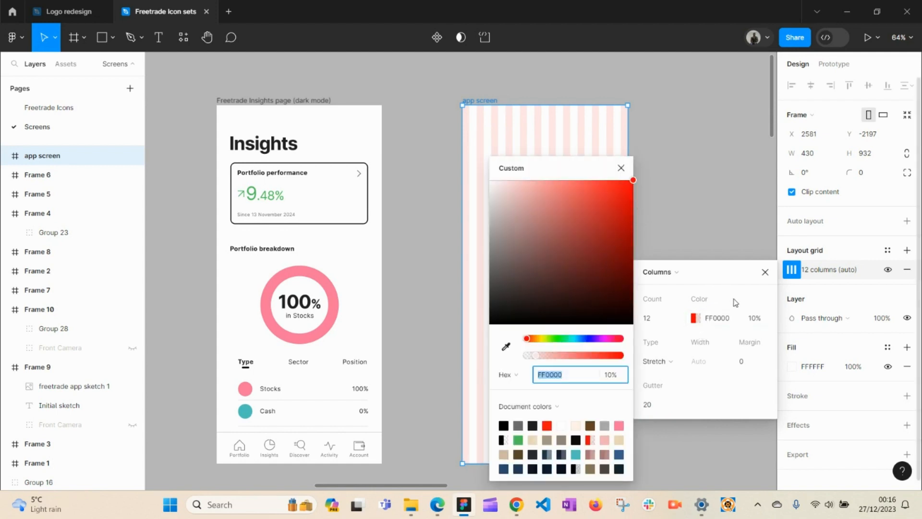
click(756, 321)
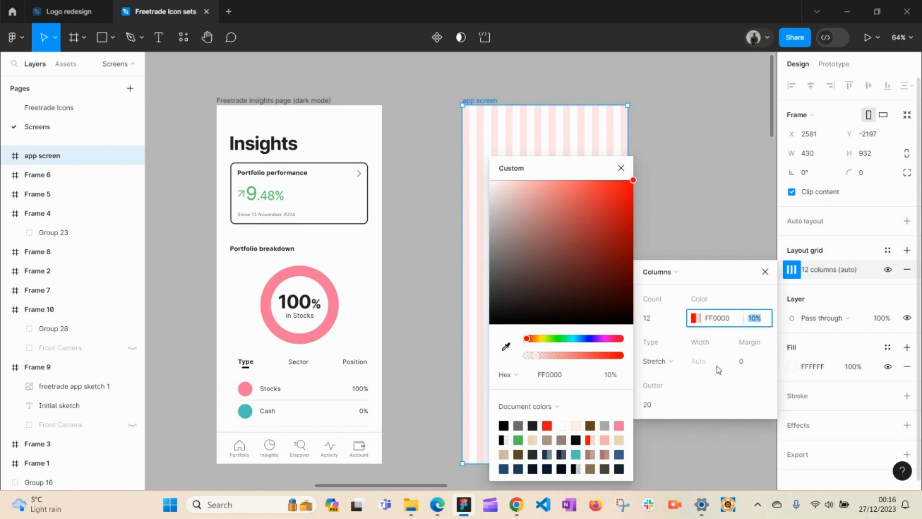
drag(726, 390, 727, 390)
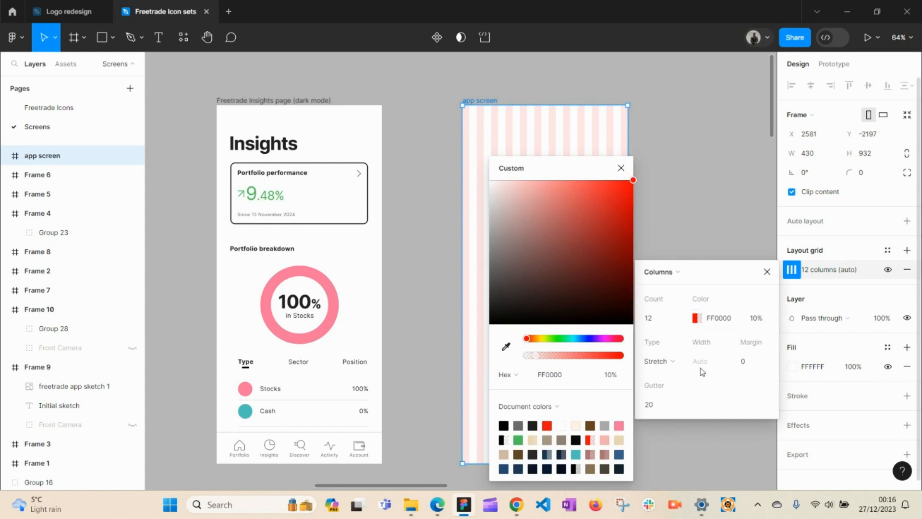
click(767, 272)
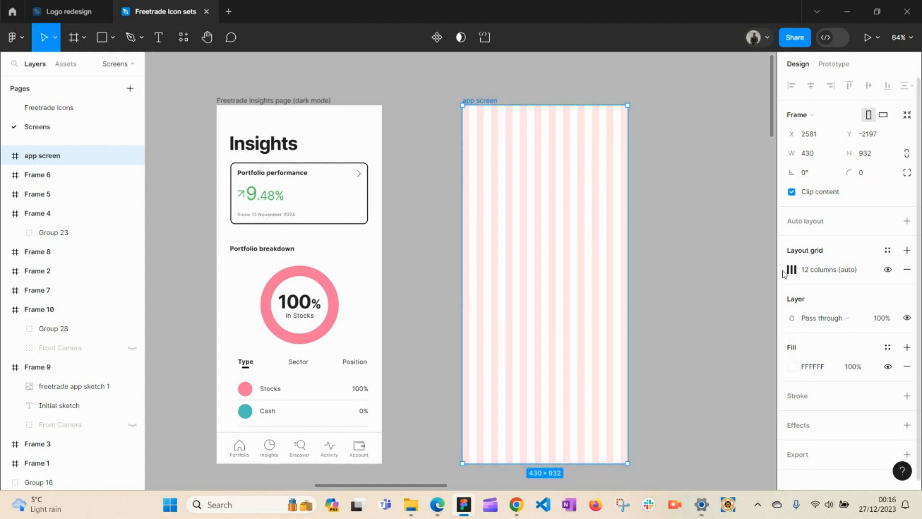
Step: Pan from the app screen over to the Insights mock-up frames
click(647, 208)
click(536, 222)
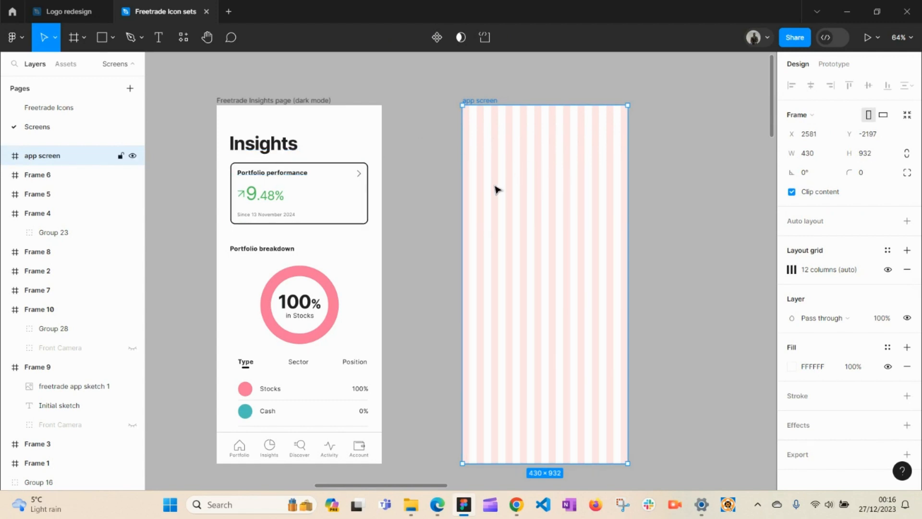
key(space)
drag(385, 315, 675, 84)
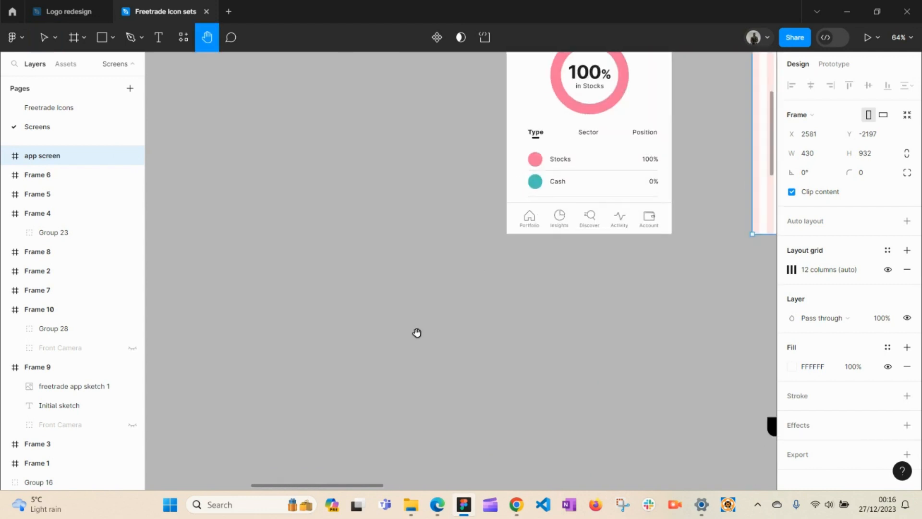
drag(417, 332, 596, 162)
drag(415, 312, 592, 238)
Step: Group the mock-up's grey block, black bars, circle and list bars as Group 29
click(426, 197)
click(404, 152)
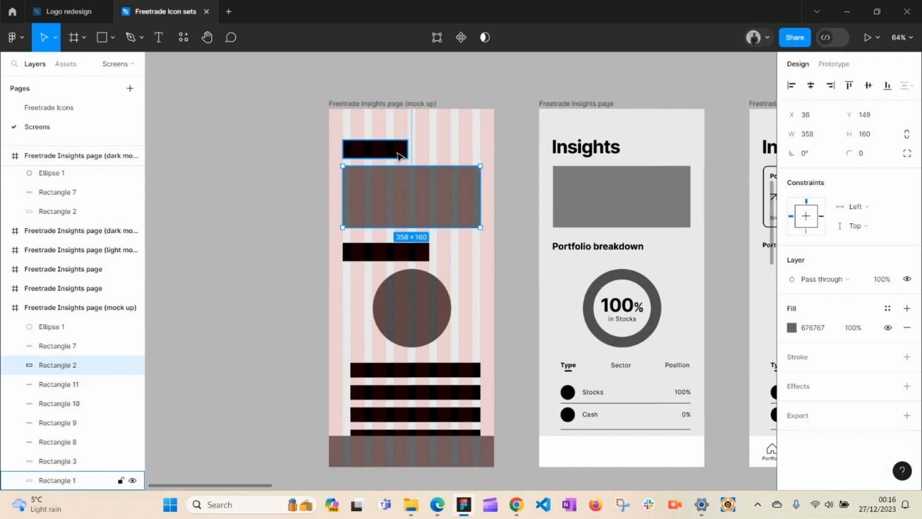
shift+click(414, 191)
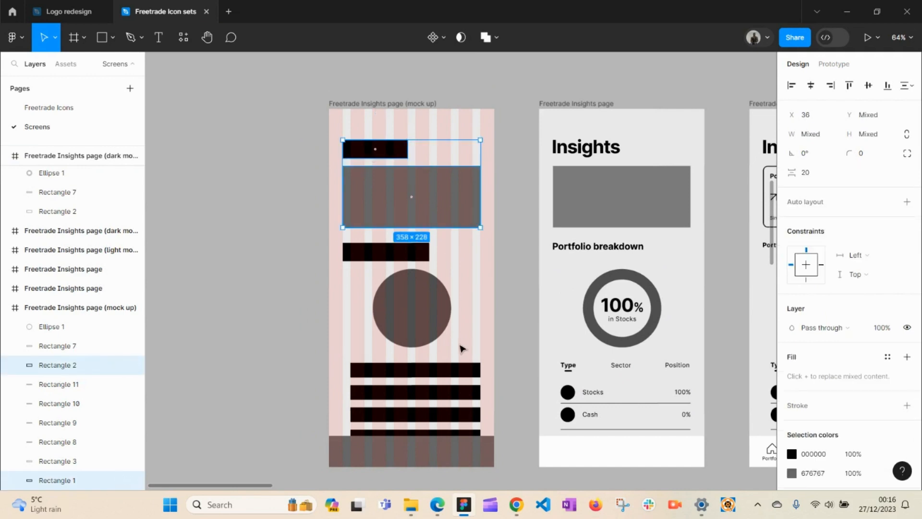
shift+click(405, 252)
shift+click(416, 319)
shift+click(419, 371)
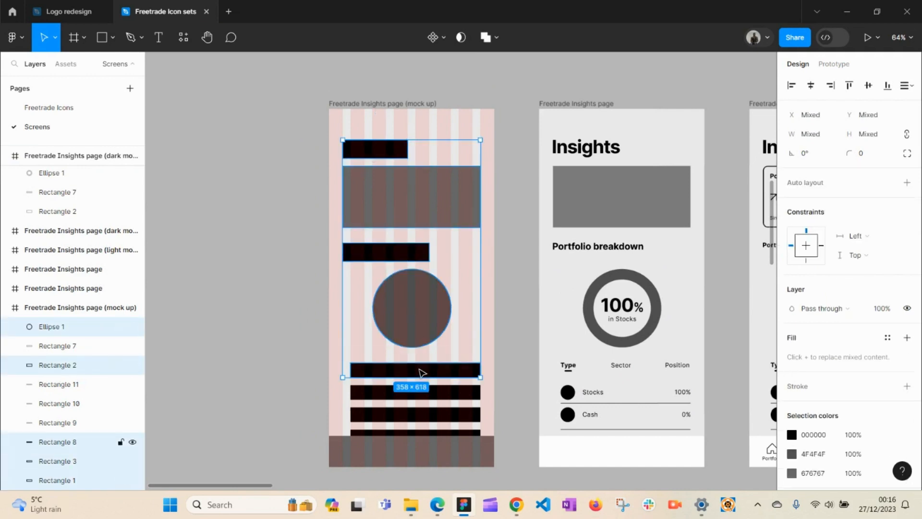
shift+click(435, 391)
shift+click(439, 415)
shift+click(438, 432)
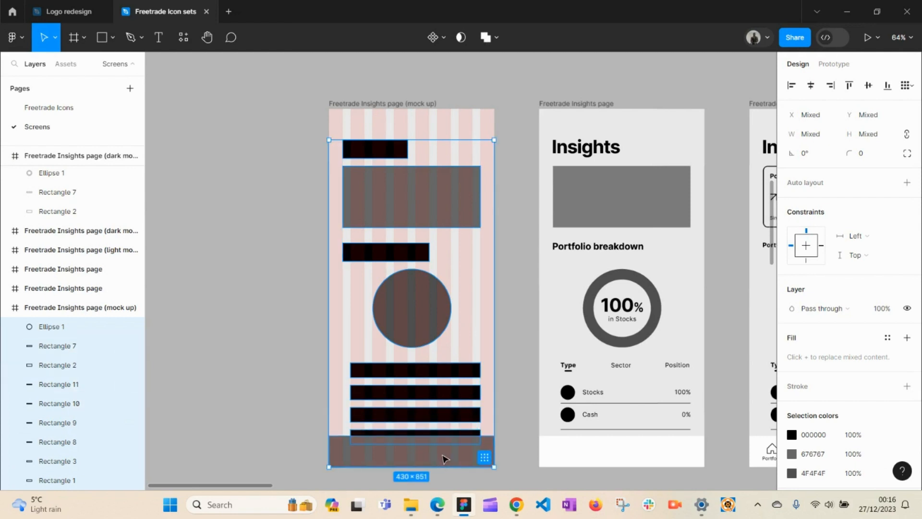
key(ctrl+g)
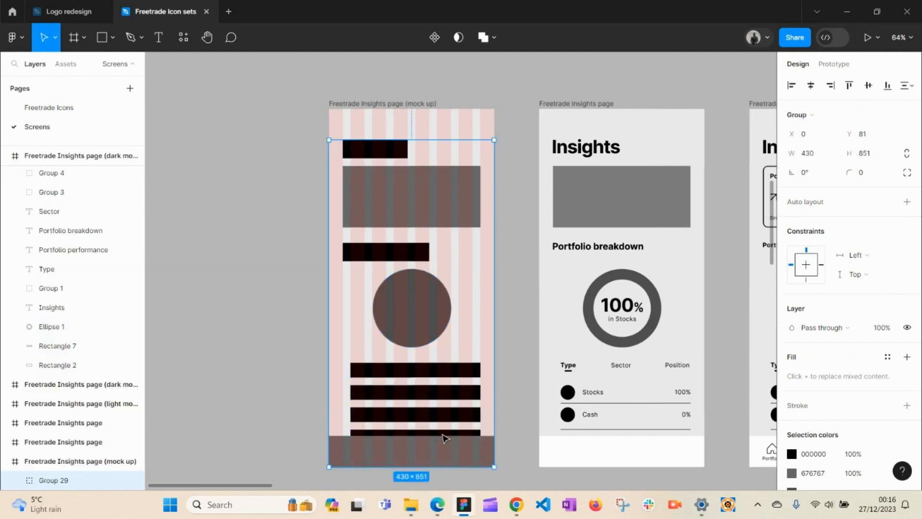
Step: Paste a copy of Group 29 back near the app screen frame
key(space)
drag(603, 207, 389, 374)
drag(661, 218, 389, 331)
drag(513, 187, 379, 339)
drag(645, 231, 484, 471)
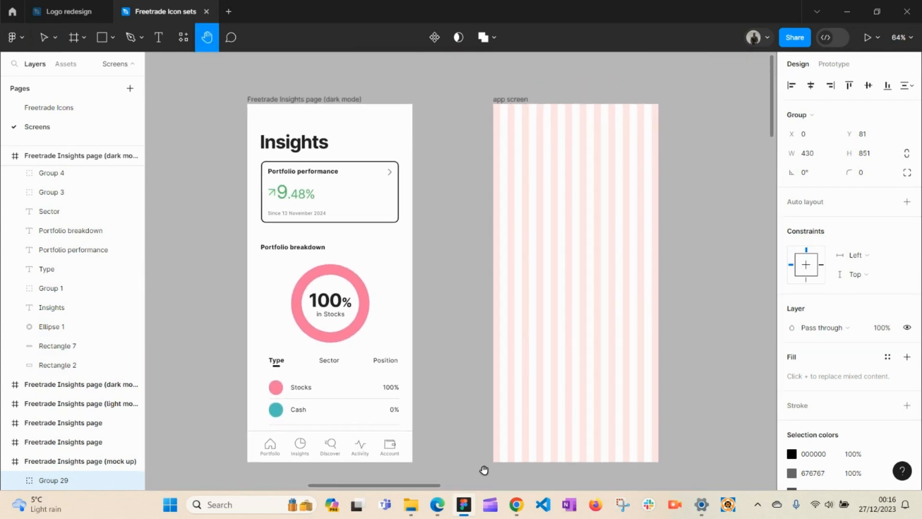
key(ctrl+v)
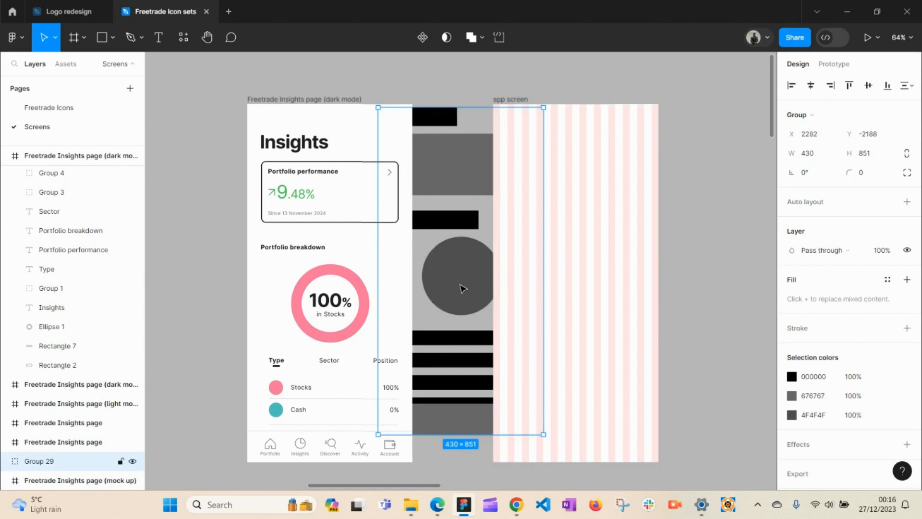
Step: Move the pasted Group 29 into the app screen frame at X 0, Y 81
drag(455, 274, 571, 304)
click(721, 294)
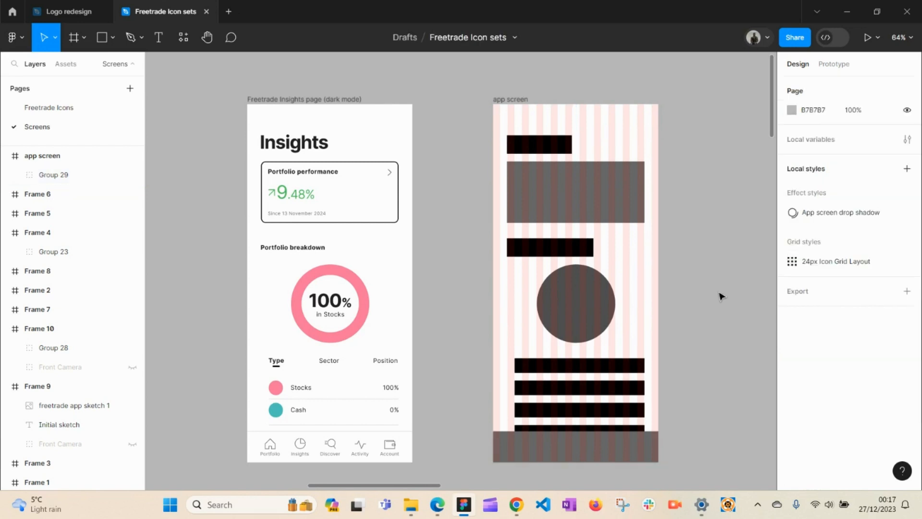
click(585, 192)
key(space)
drag(578, 185, 477, 285)
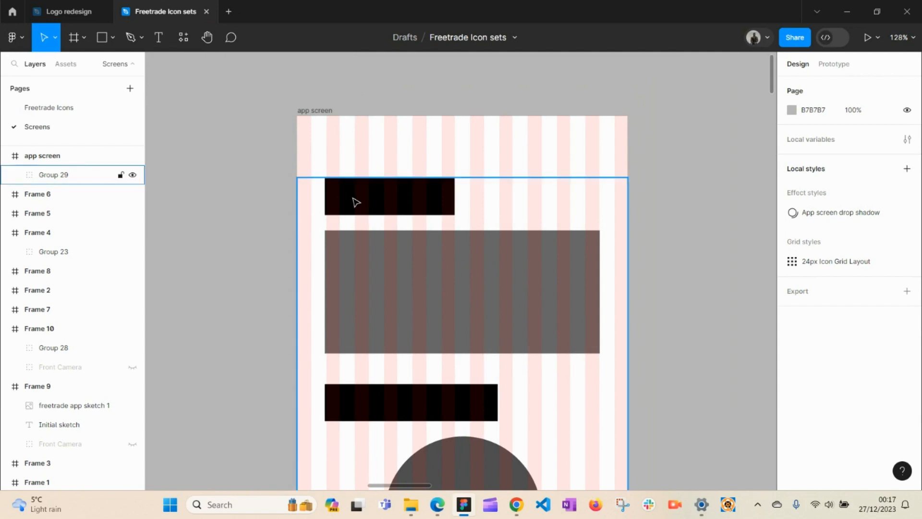
click(370, 210)
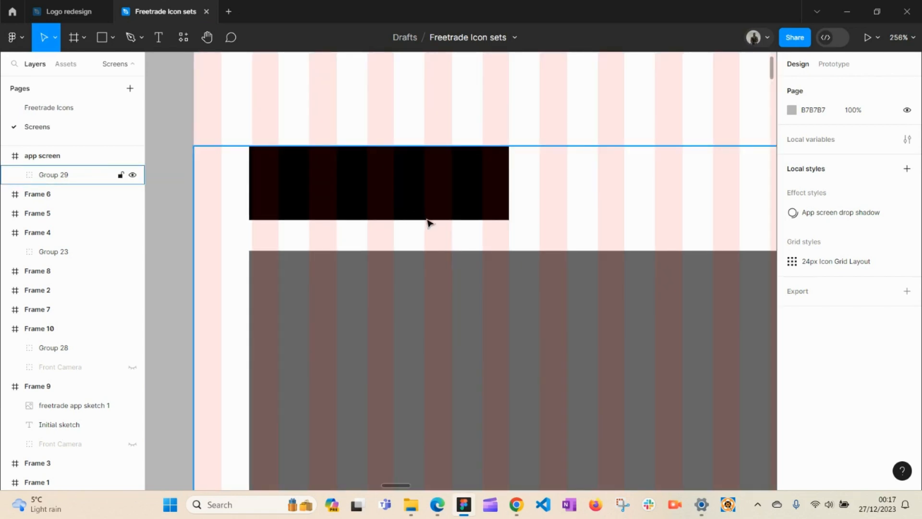
alt+click(442, 219)
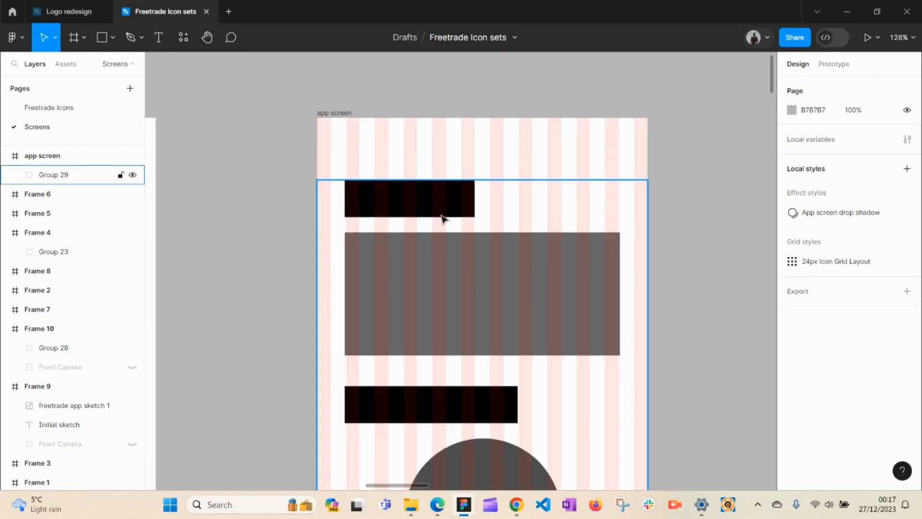
key(space)
drag(457, 214, 410, 222)
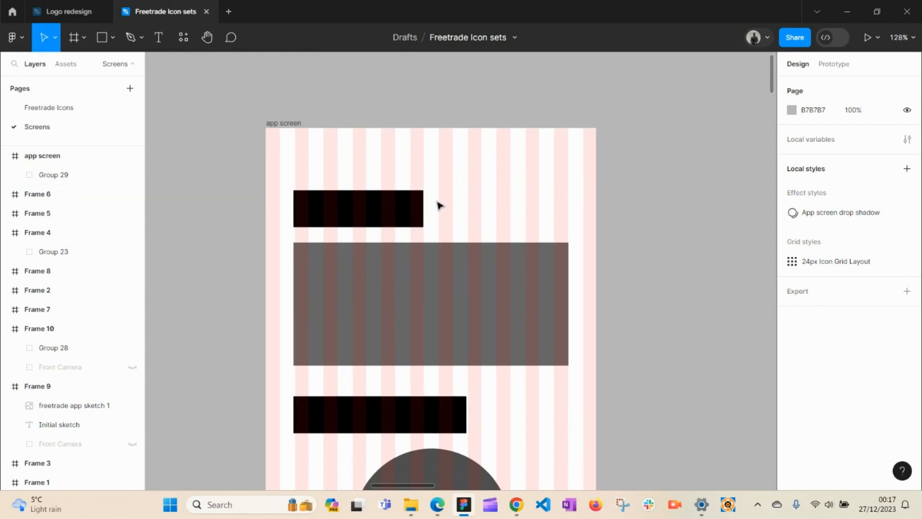
Step: Check Group 29's blocks and circle over the column grid, then zoom out to both screens
click(314, 206)
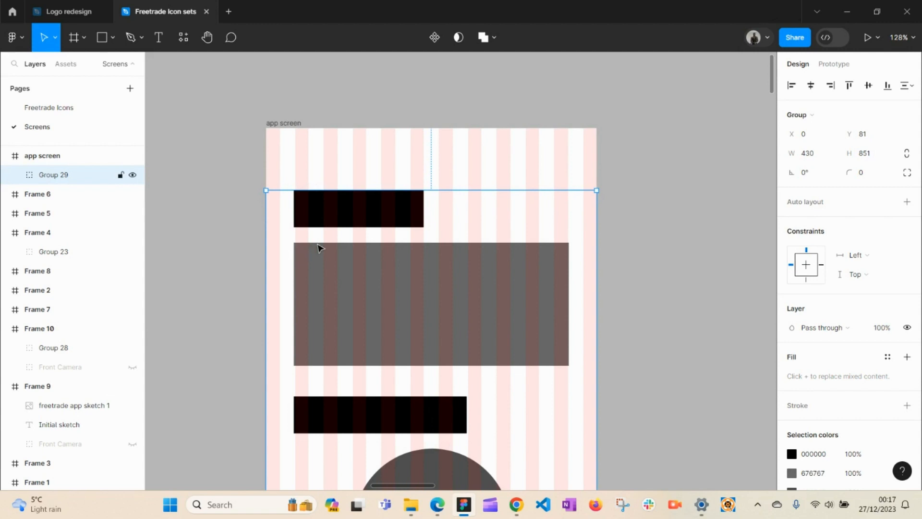
click(225, 257)
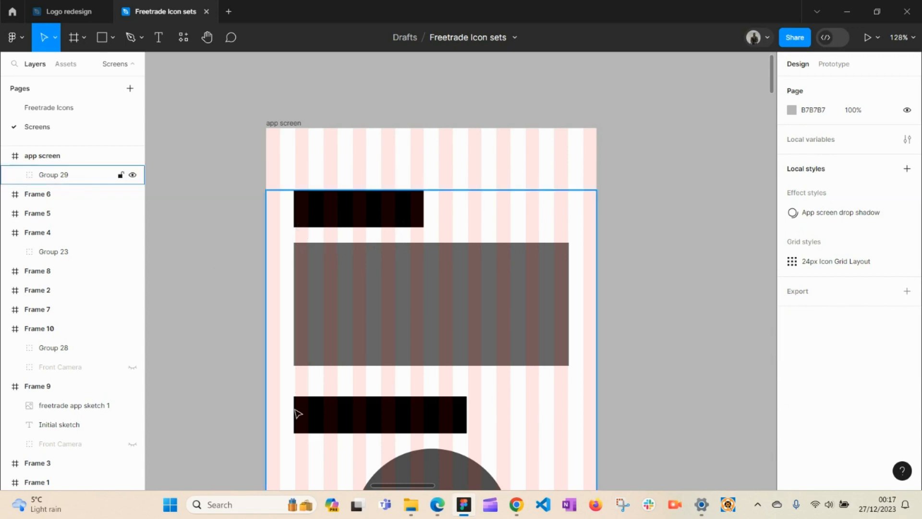
key(h)
drag(338, 396, 401, 176)
key(space)
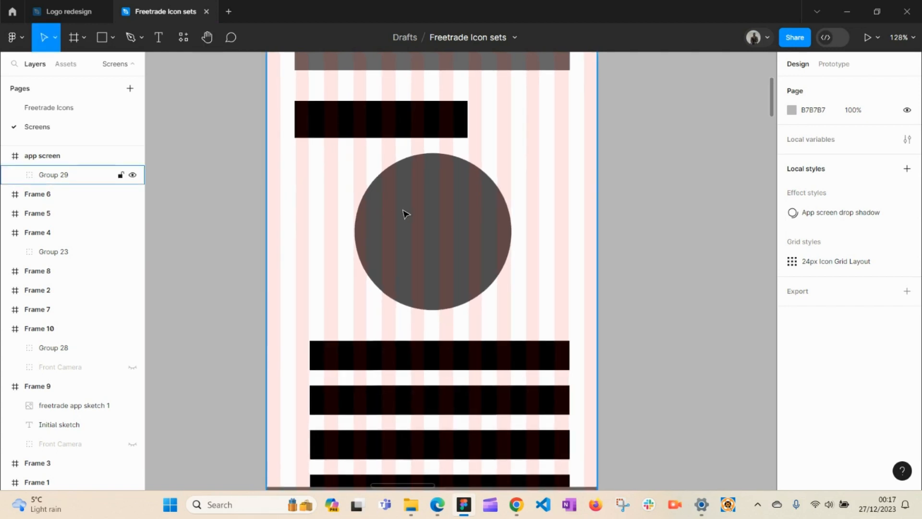
click(424, 246)
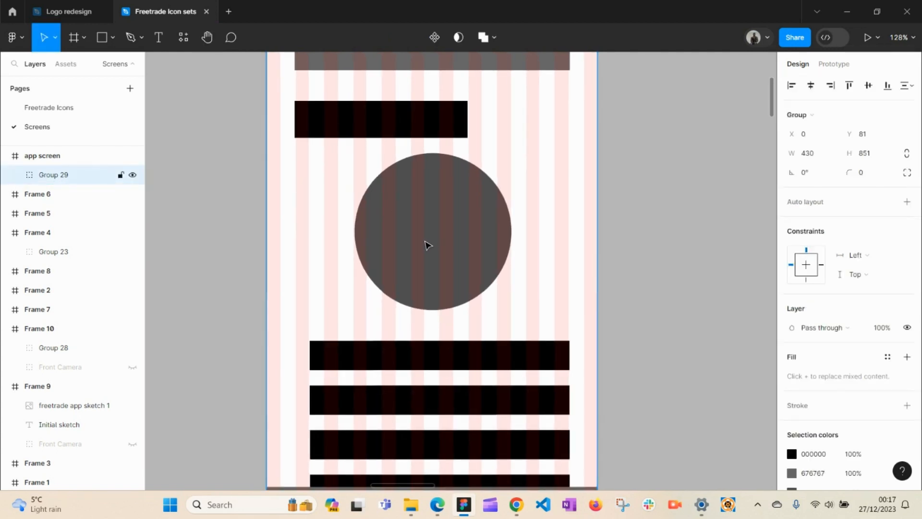
key(space)
drag(425, 257, 439, 399)
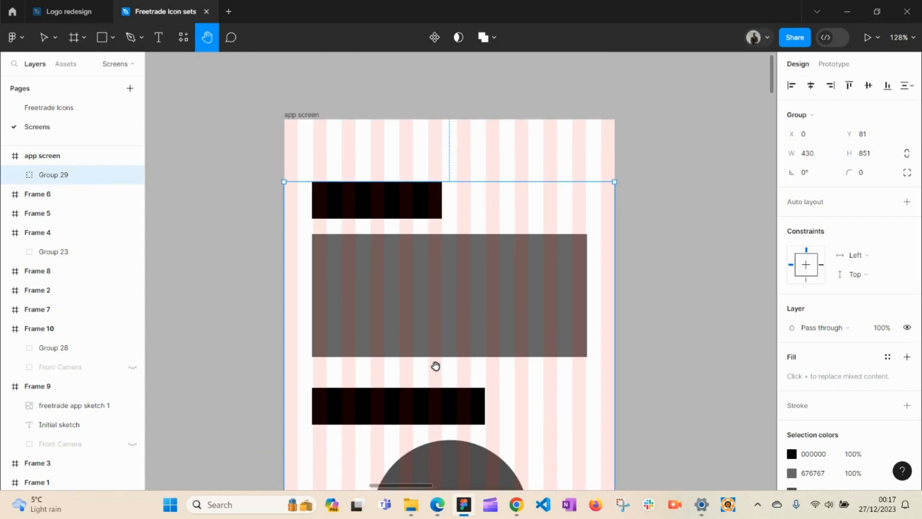
click(168, 192)
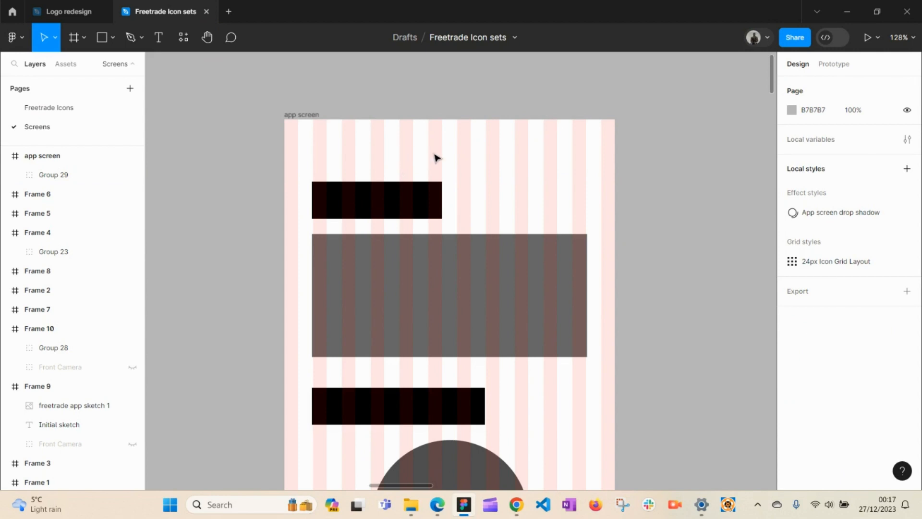
drag(418, 133, 568, 183)
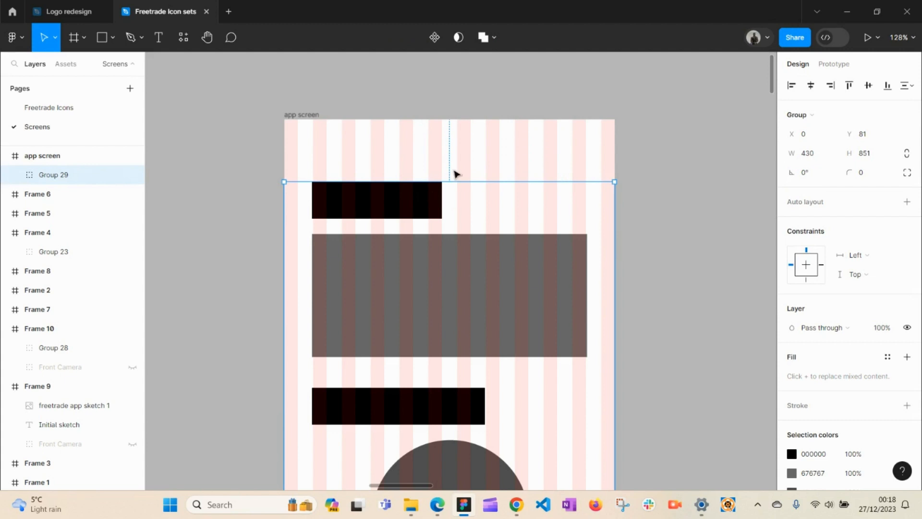
click(659, 168)
key(z)
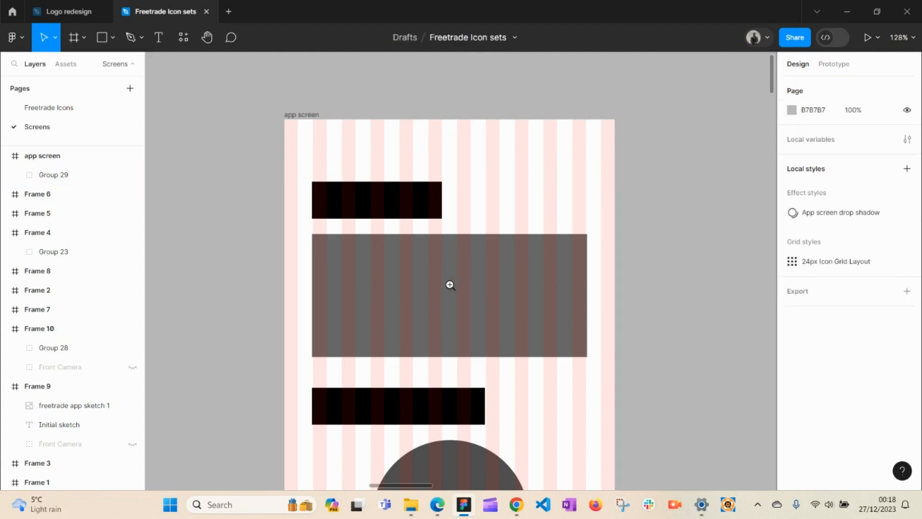
alt+click(449, 285)
key(h)
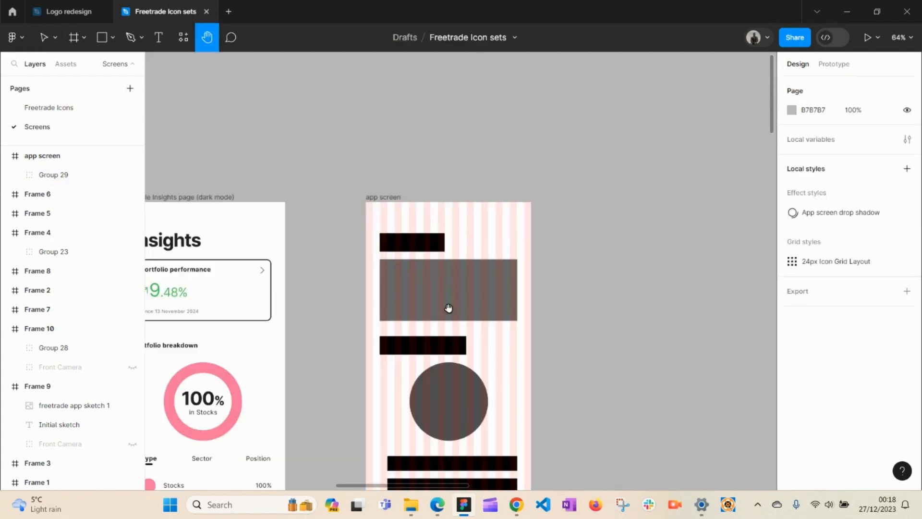
drag(446, 309, 500, 222)
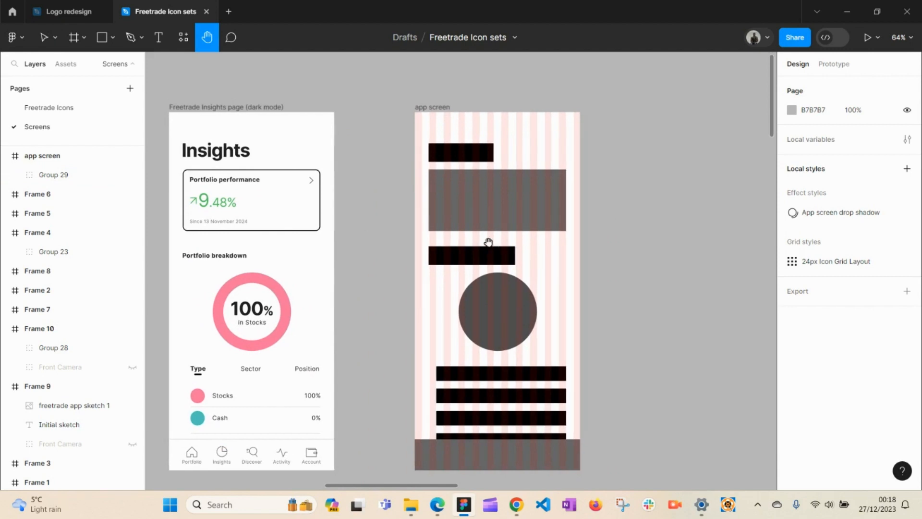
key(c)
key(v)
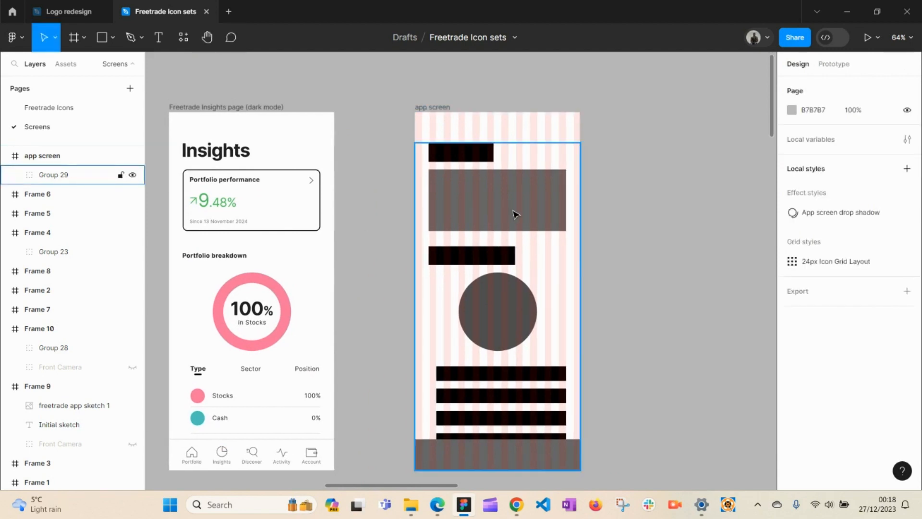
click(512, 205)
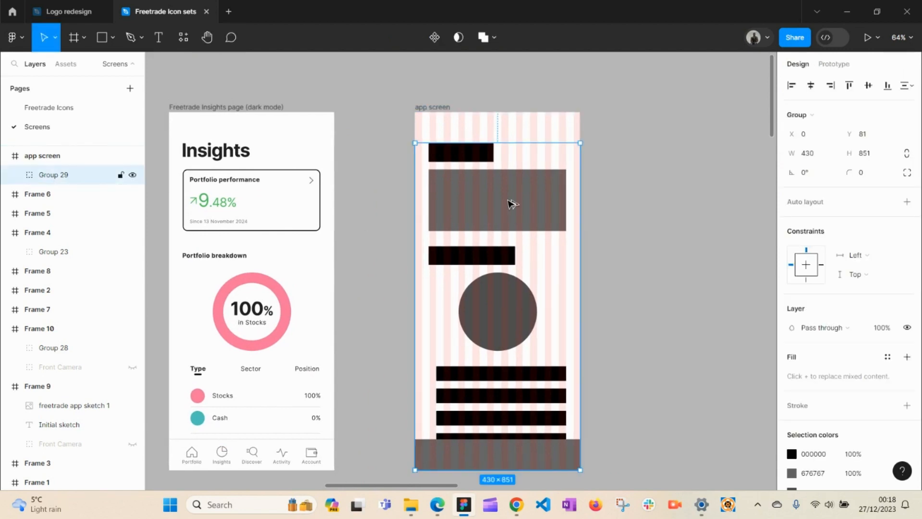
key(alt)
key(Escape)
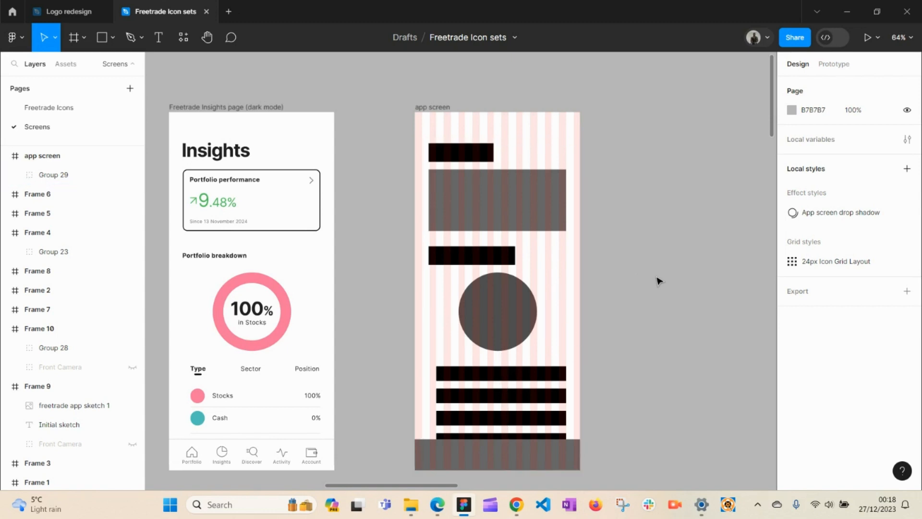
key(z)
click(505, 178)
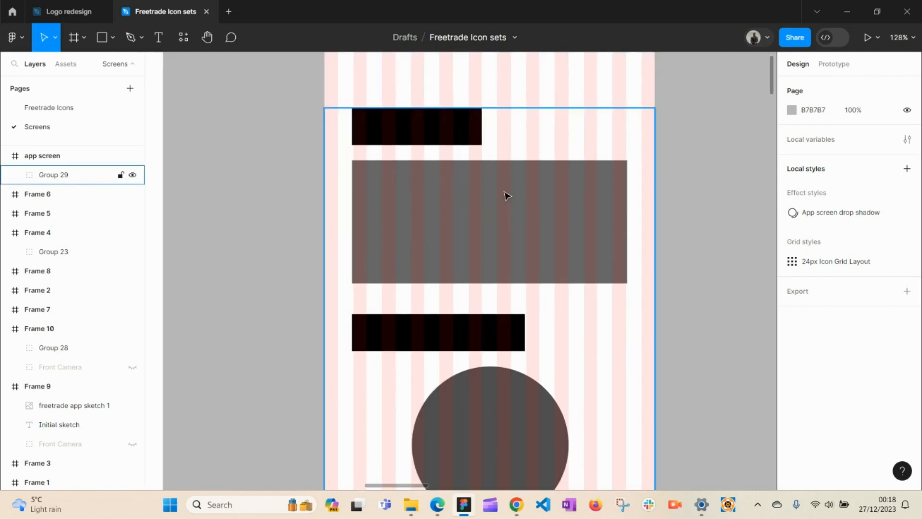
key(space)
drag(504, 200, 514, 264)
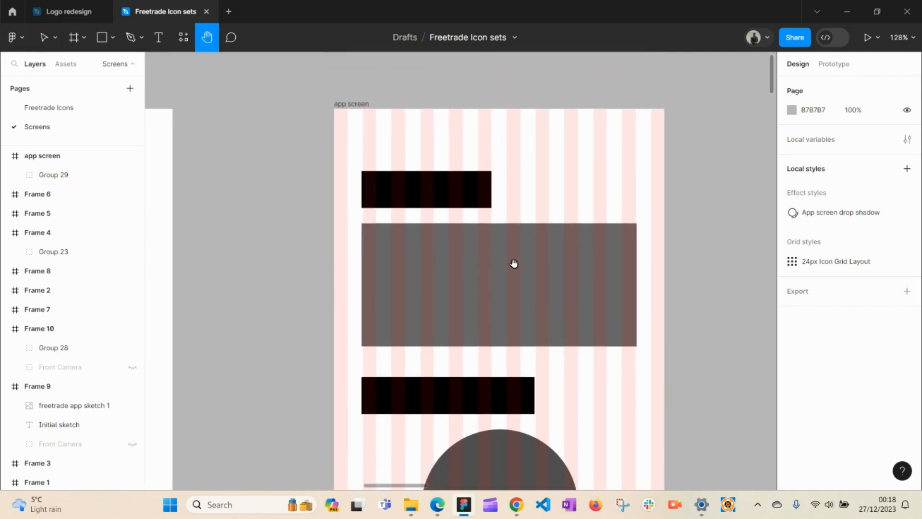
key(v)
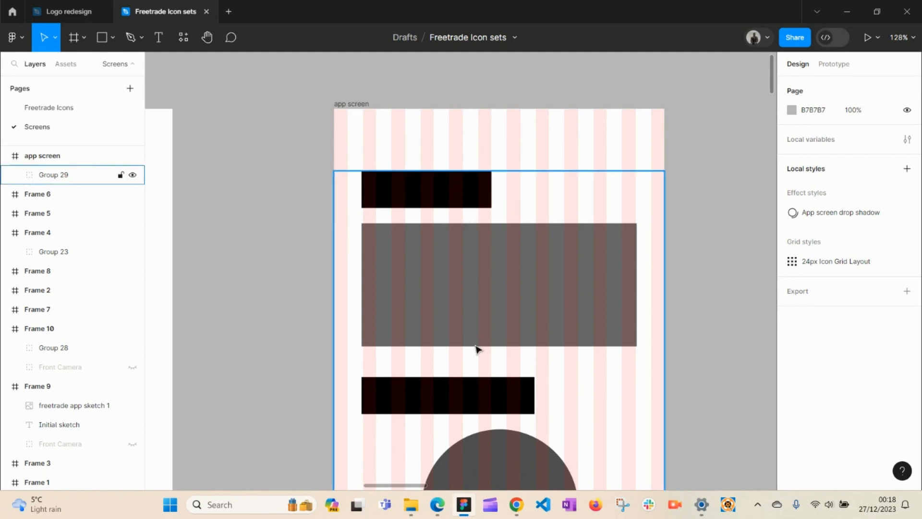
key(h)
drag(481, 349, 502, 325)
key(v)
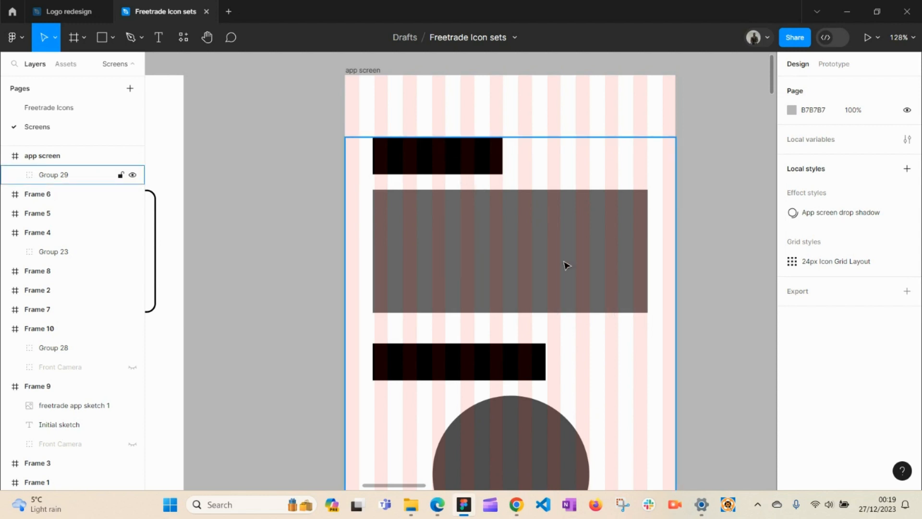
key(z)
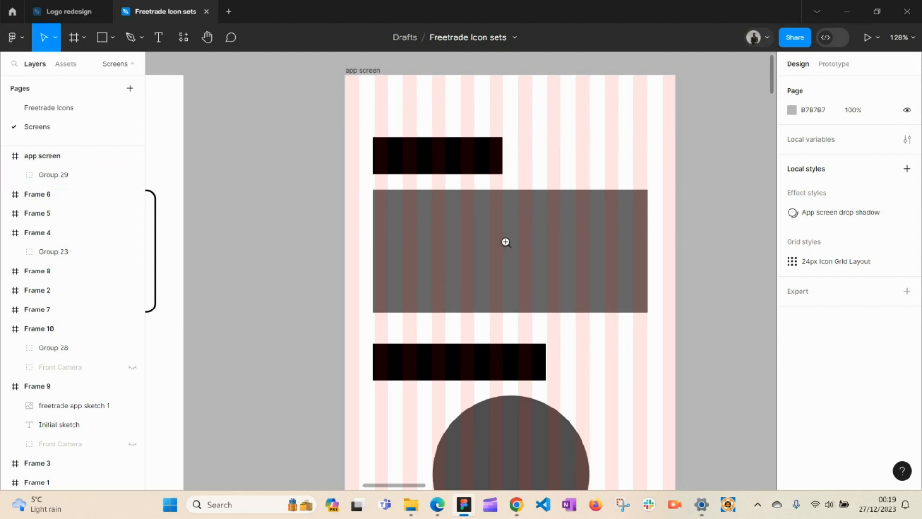
alt+click(506, 242)
key(h)
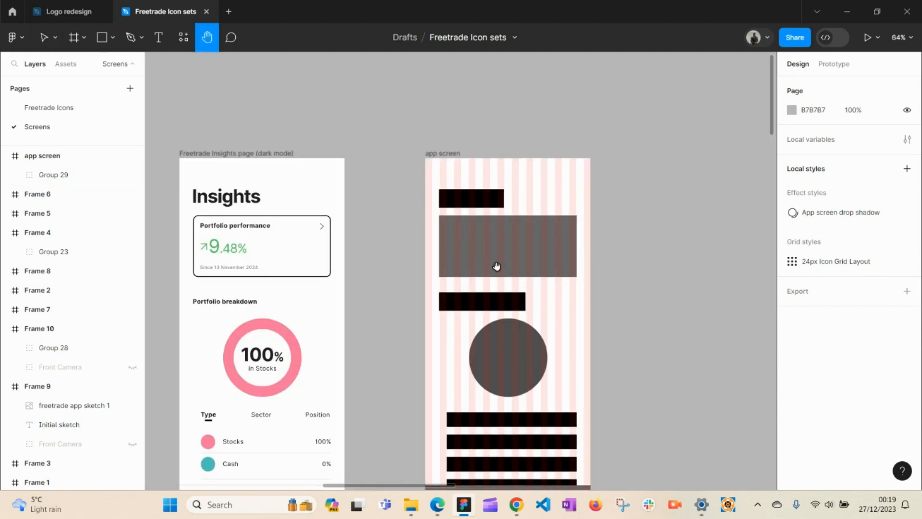
drag(497, 266, 569, 210)
key(v)
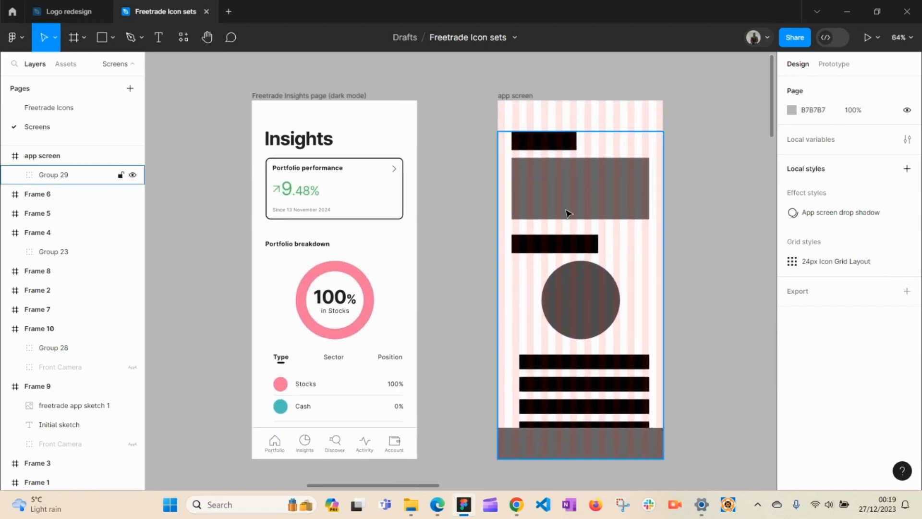
Step: Duplicate the mock-up's Insights heading into the top of the app screen frame
click(331, 141)
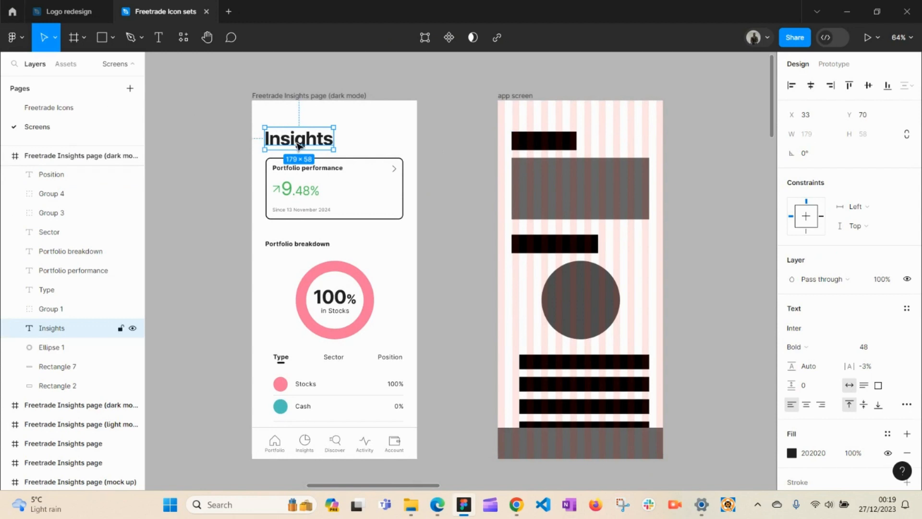
drag(296, 142, 455, 138)
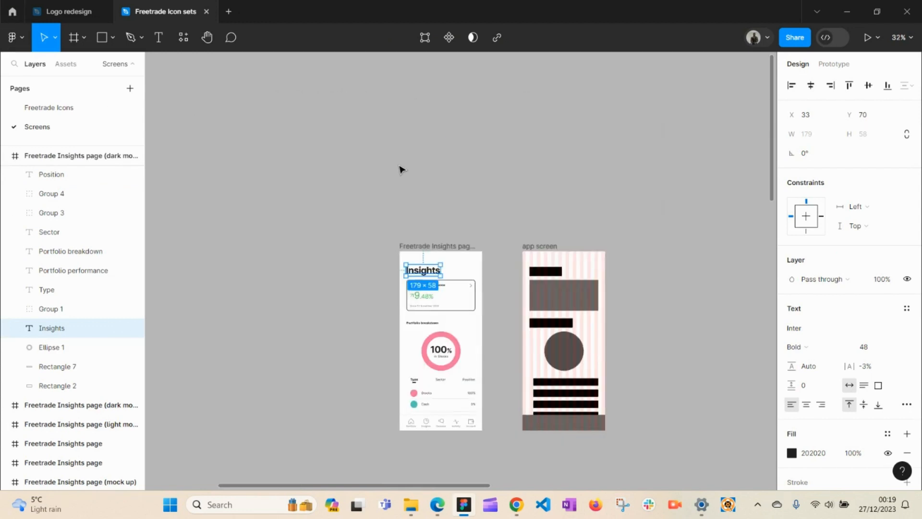
click(468, 308)
key(h)
drag(497, 322, 393, 236)
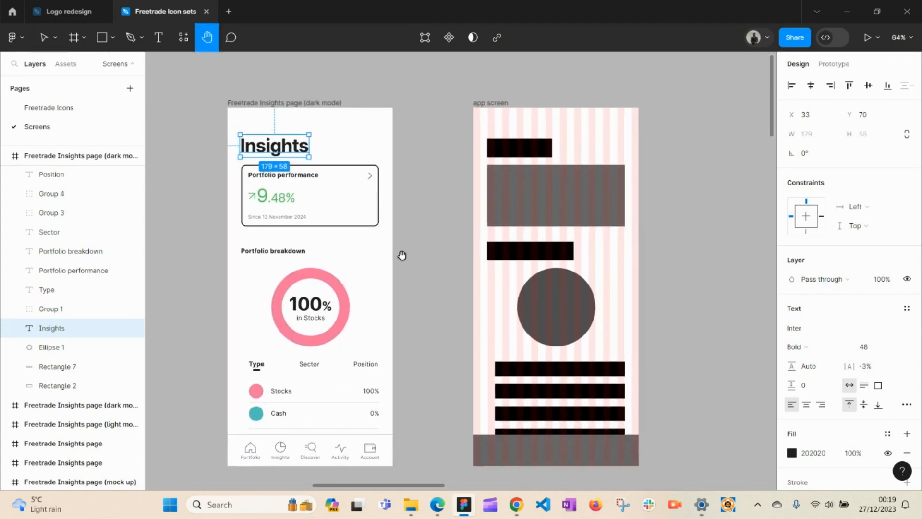
key(v)
click(393, 218)
click(270, 150)
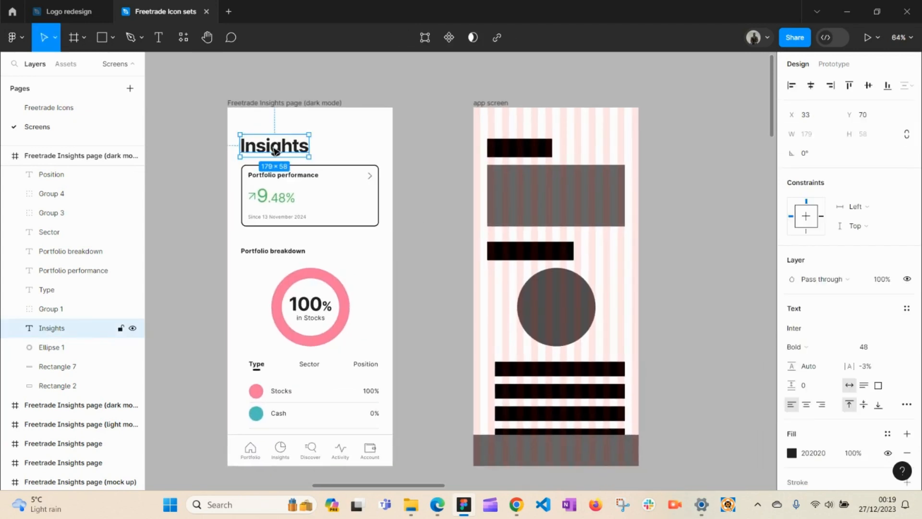
drag(275, 150, 525, 153)
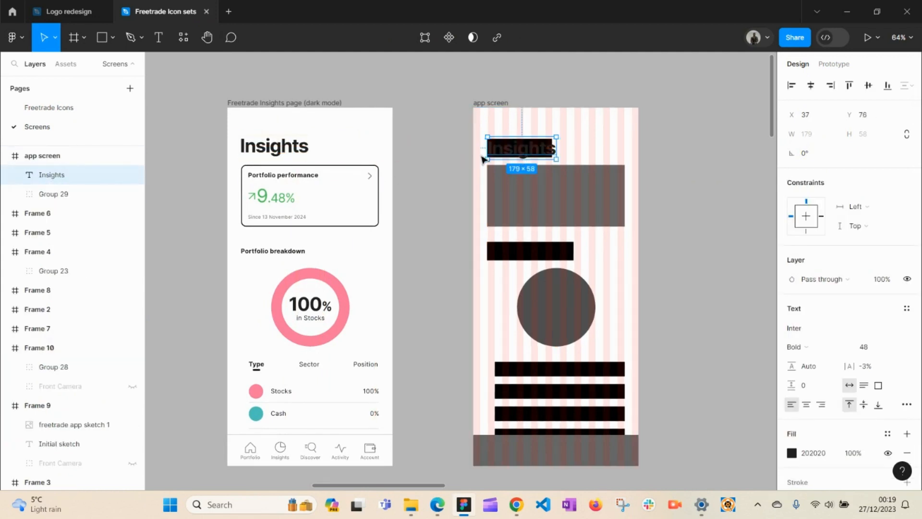
Step: Check the copied Inter Bold 48 Insights heading, then pan down to the lower screens
click(437, 201)
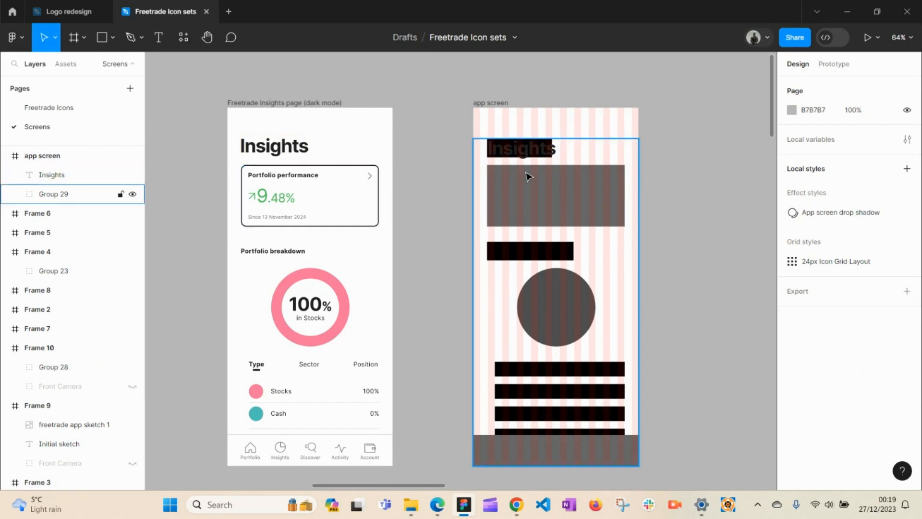
click(524, 152)
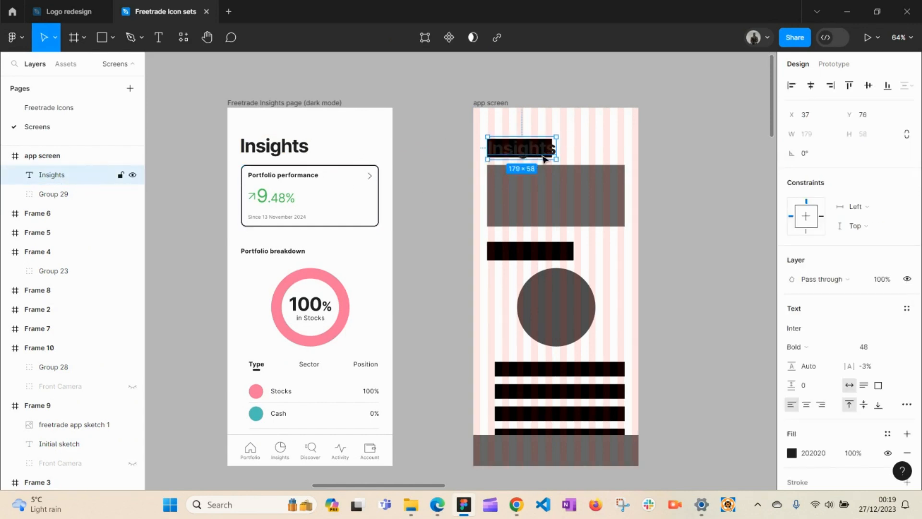
click(441, 219)
key(h)
drag(422, 295, 525, 160)
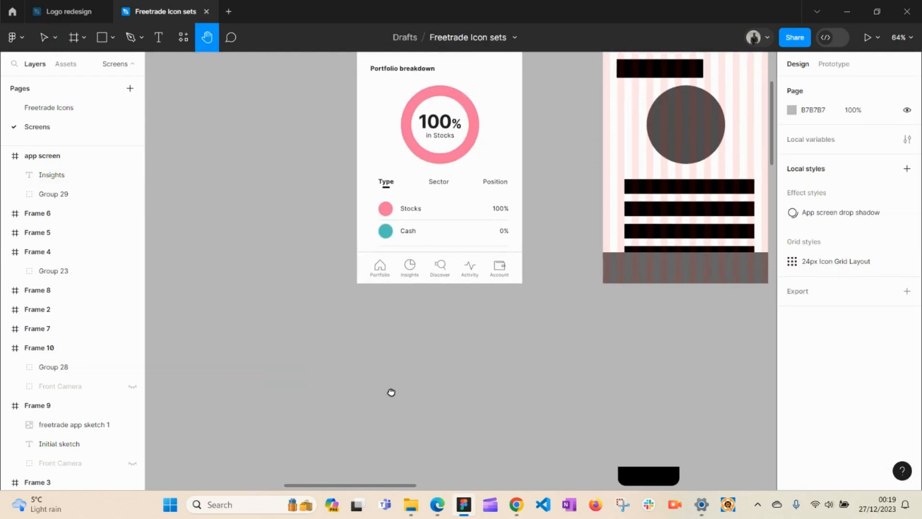
scroll(391, 391, down, 15)
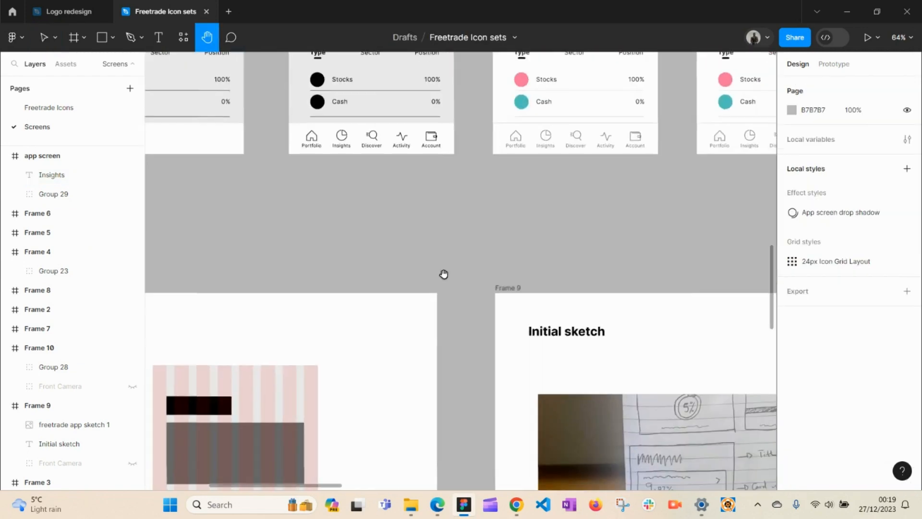
scroll(444, 274, down, 5)
scroll(514, 233, right, 15)
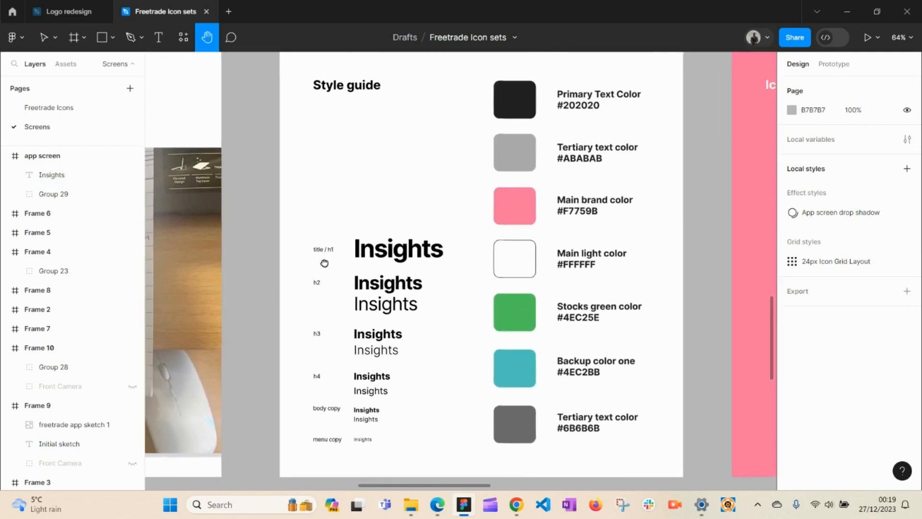
drag(325, 263, 319, 274)
key(v)
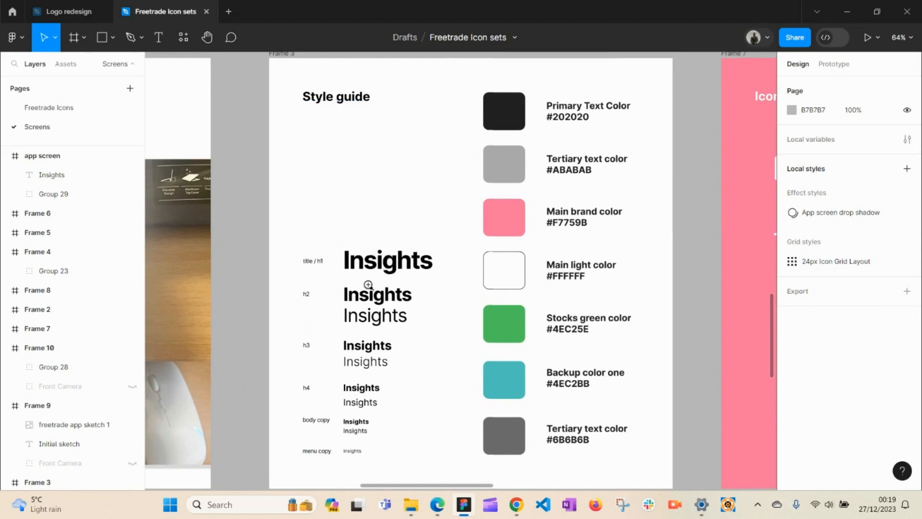
drag(271, 237, 465, 469)
key(space)
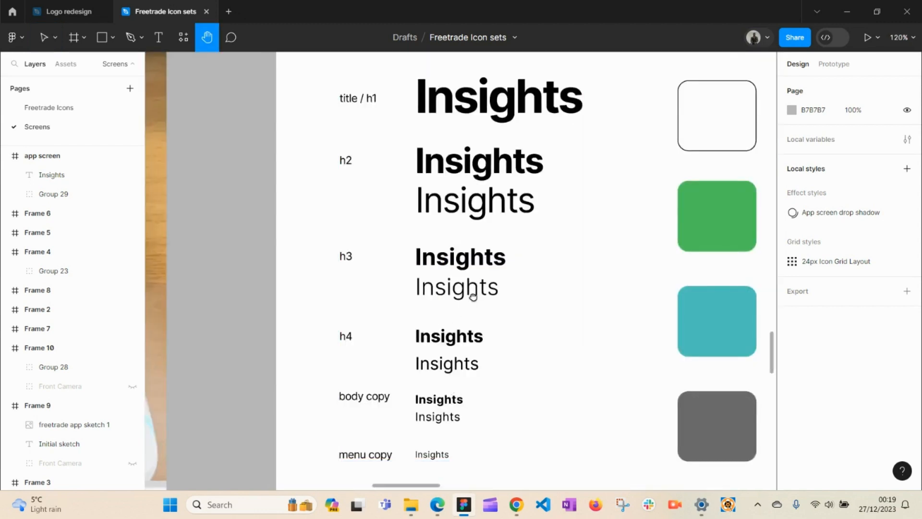
drag(471, 296, 452, 298)
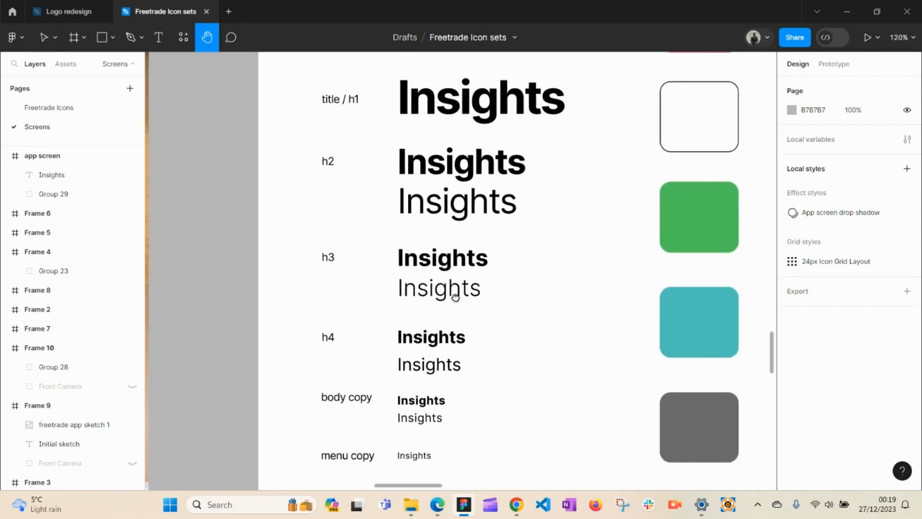
click(486, 98)
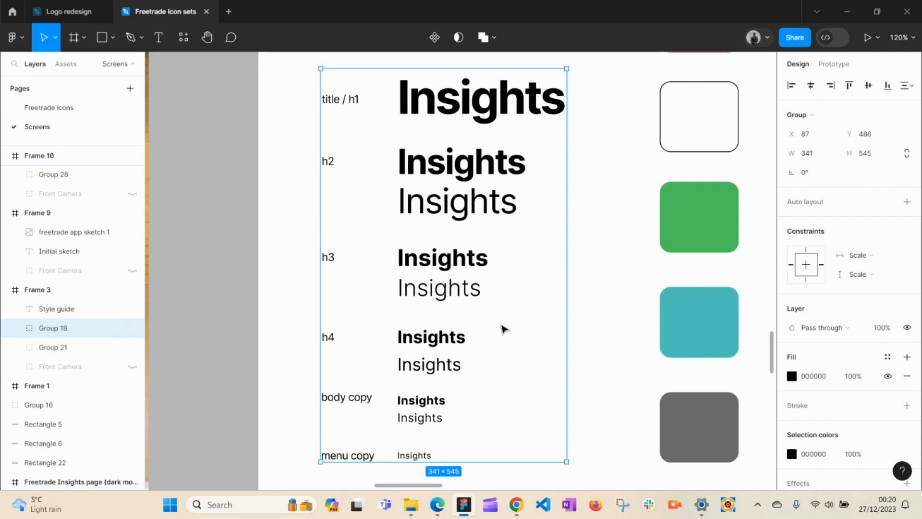
key(h)
drag(534, 300, 341, 308)
drag(385, 269, 388, 388)
drag(409, 342, 406, 381)
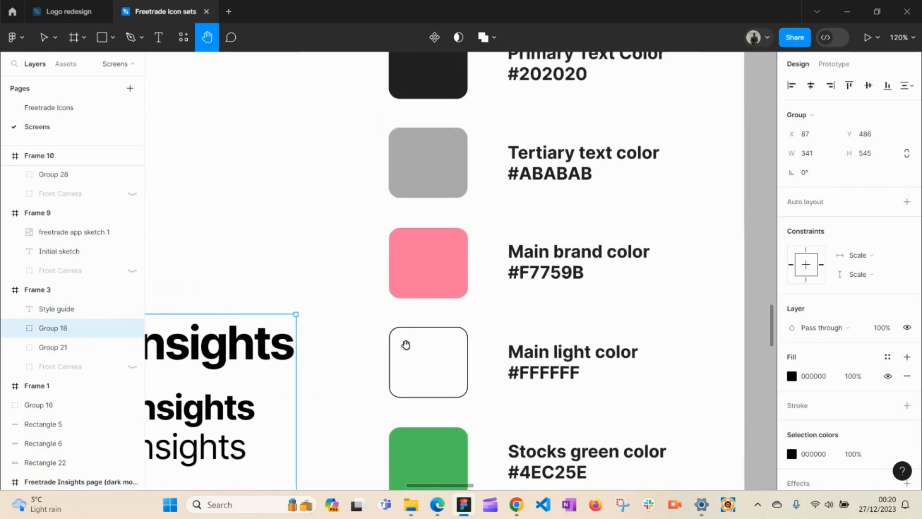
drag(405, 344, 442, 436)
key(v)
click(469, 365)
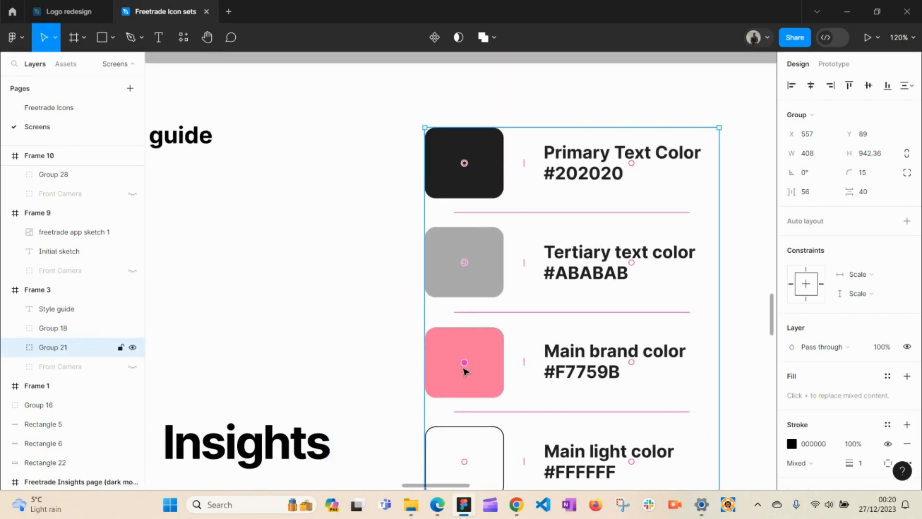
double_click(458, 371)
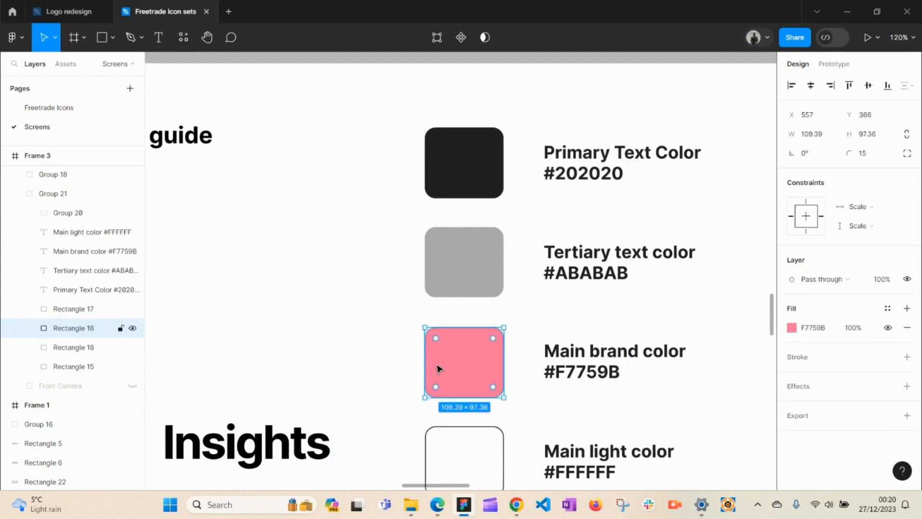
click(375, 355)
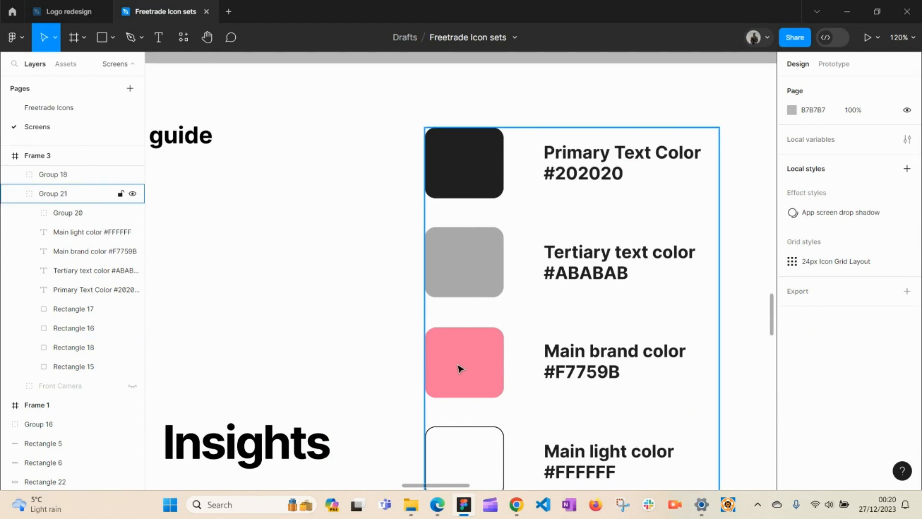
alt+click(389, 347)
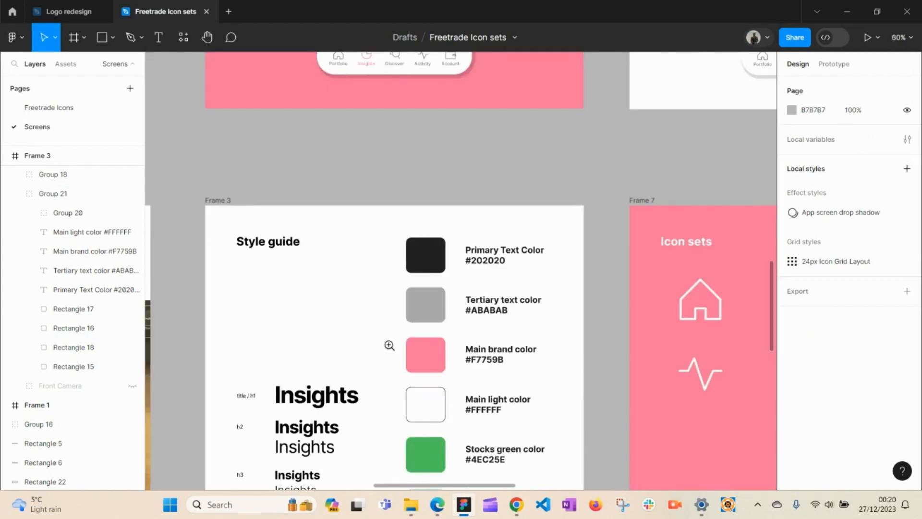
Step: Zoom out and pan the canvas until the pink phone frame is visible
key(h)
drag(478, 263, 560, 512)
scroll(588, 292, up, 9)
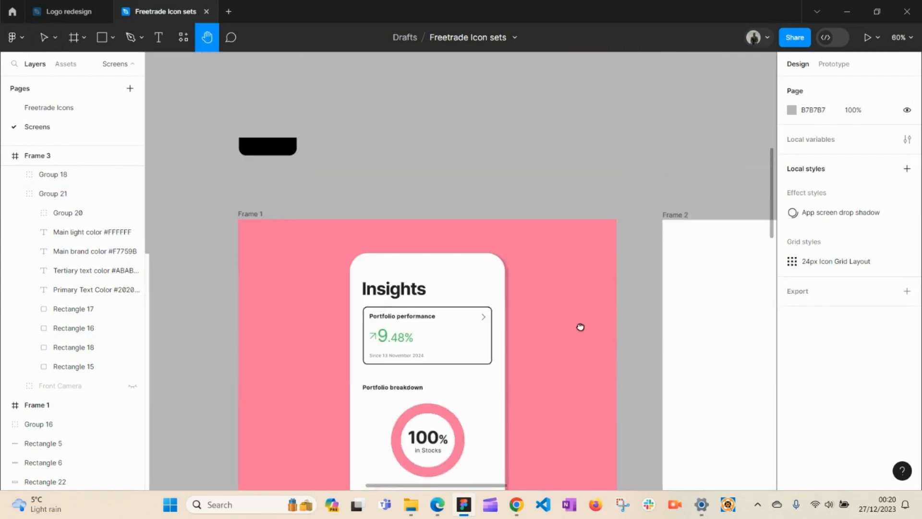
scroll(545, 418, down, 4)
scroll(551, 310, up, 8)
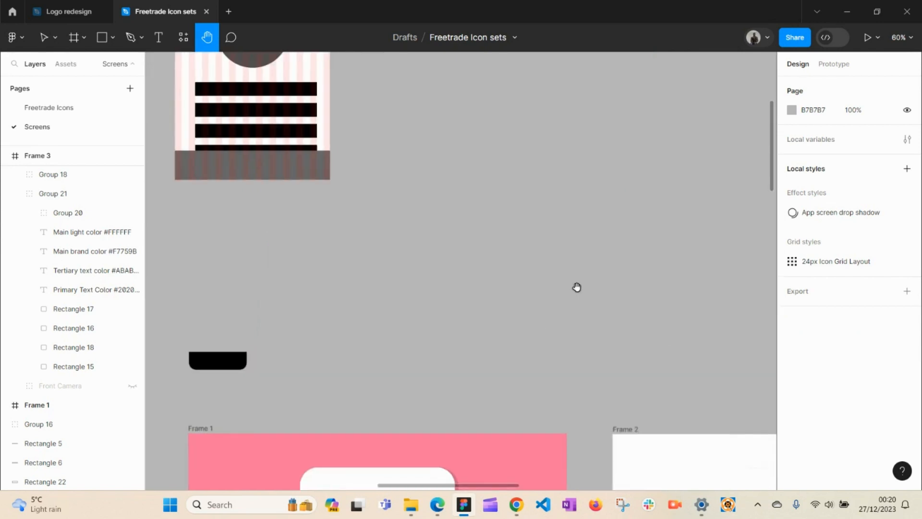
drag(319, 284, 685, 352)
key(v)
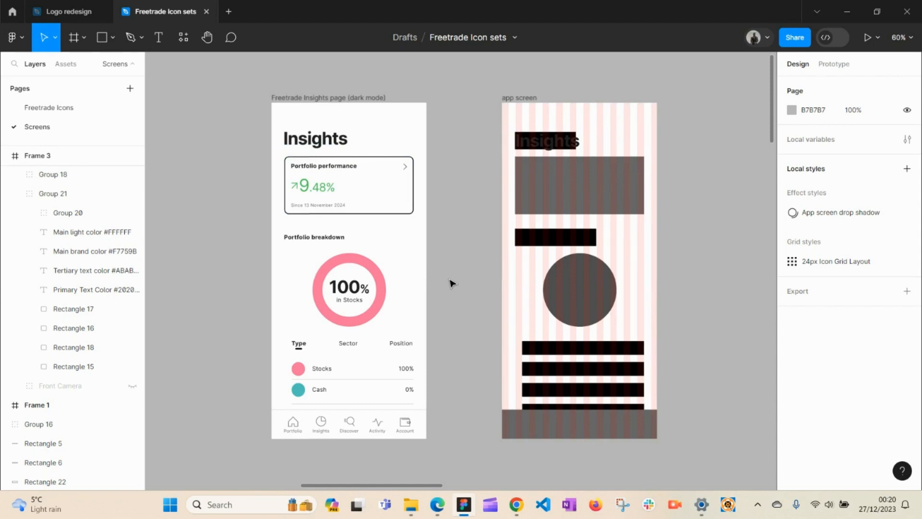
Step: Pan down past the Insights screens to the Style guide frame's type scale and swatches
key(h)
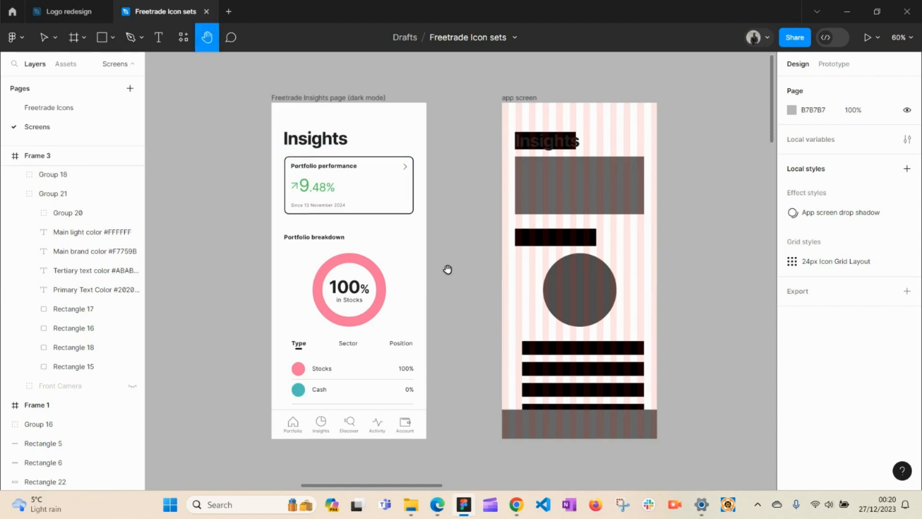
scroll(452, 276, up, 1)
key(v)
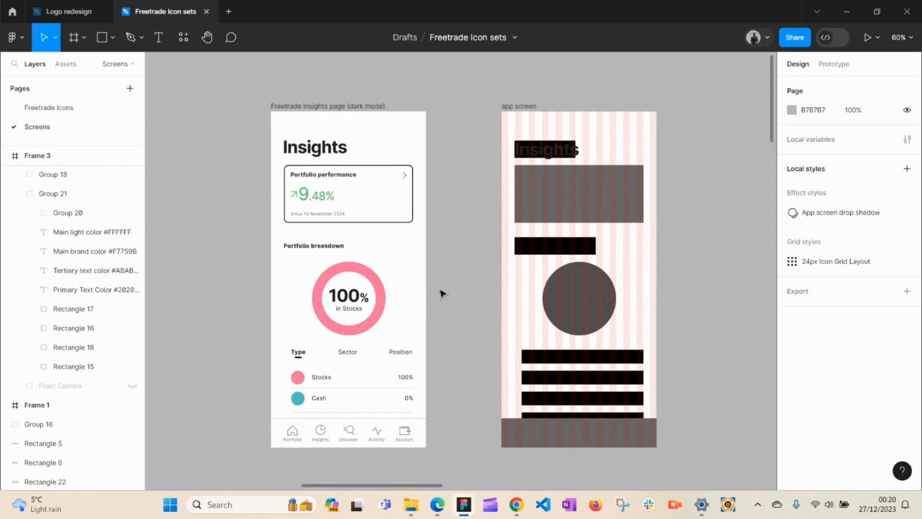
key(h)
drag(441, 326, 460, 86)
drag(453, 289, 463, 149)
drag(507, 473, 543, 149)
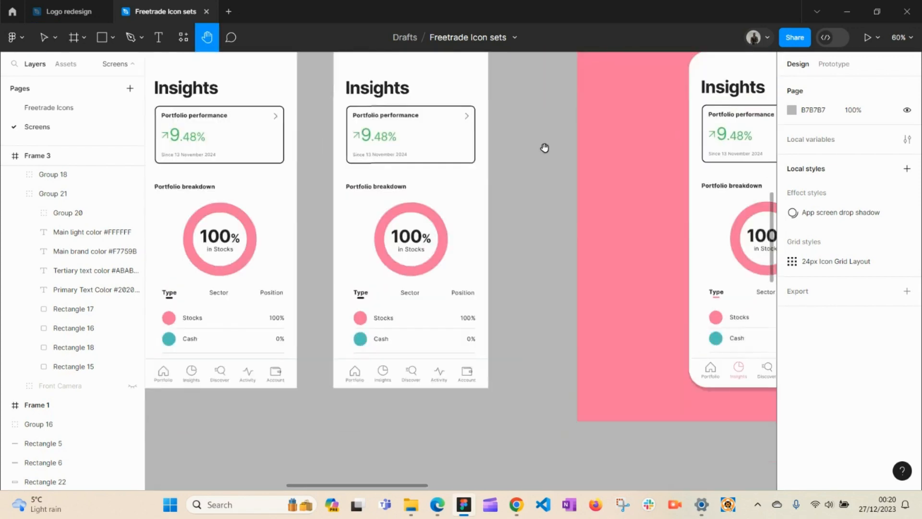
drag(478, 418, 495, 173)
mouse_move(512, 334)
mouse_down()
mouse_move(472, 141)
mouse_move(247, 267)
mouse_move(221, 301)
mouse_up()
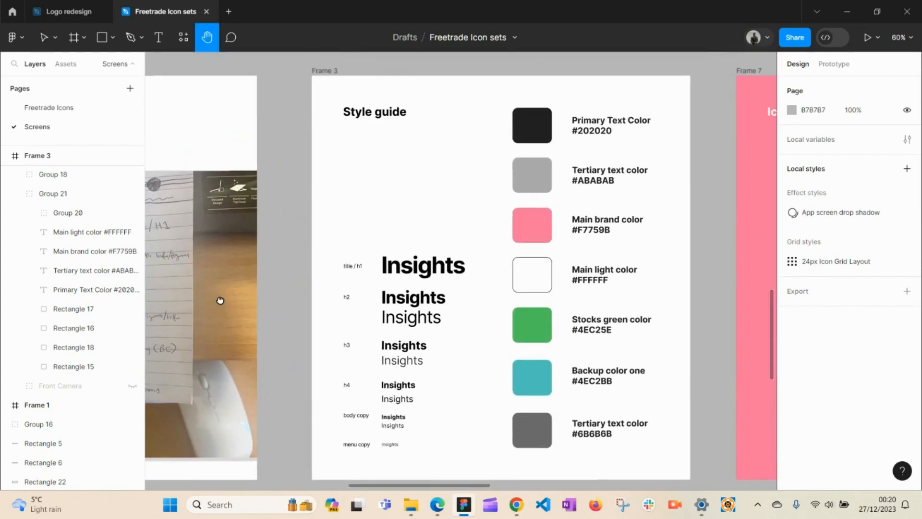
key(v)
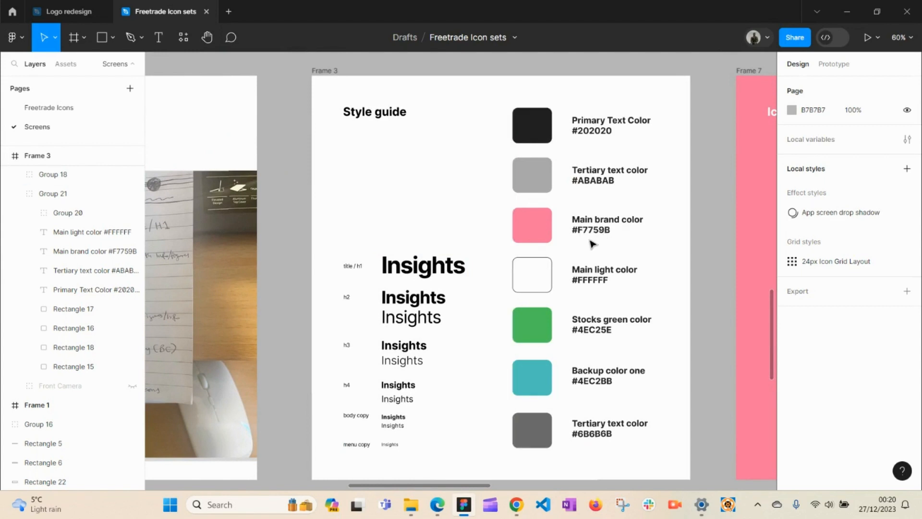
click(434, 273)
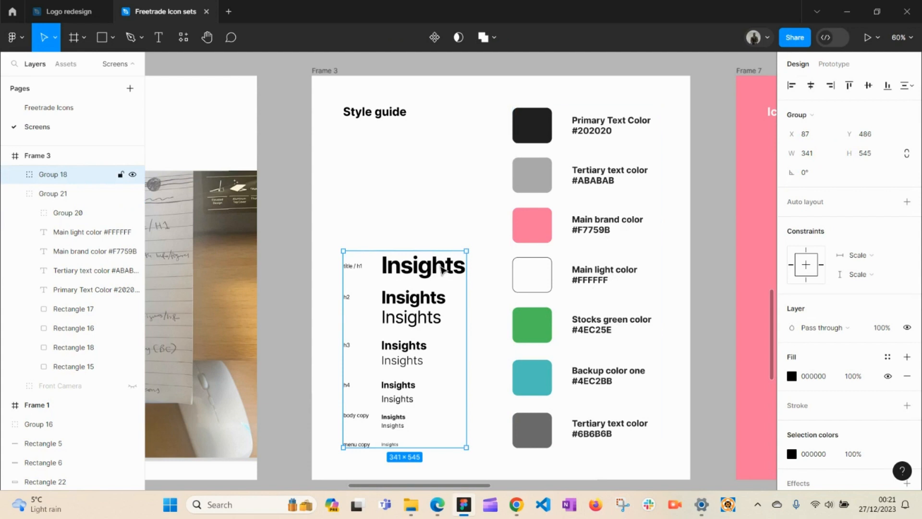
double_click(421, 273)
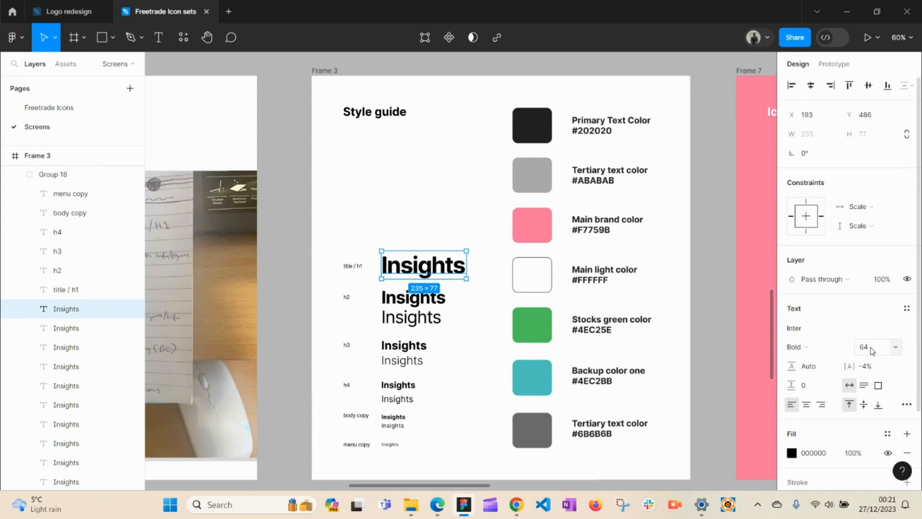
click(426, 303)
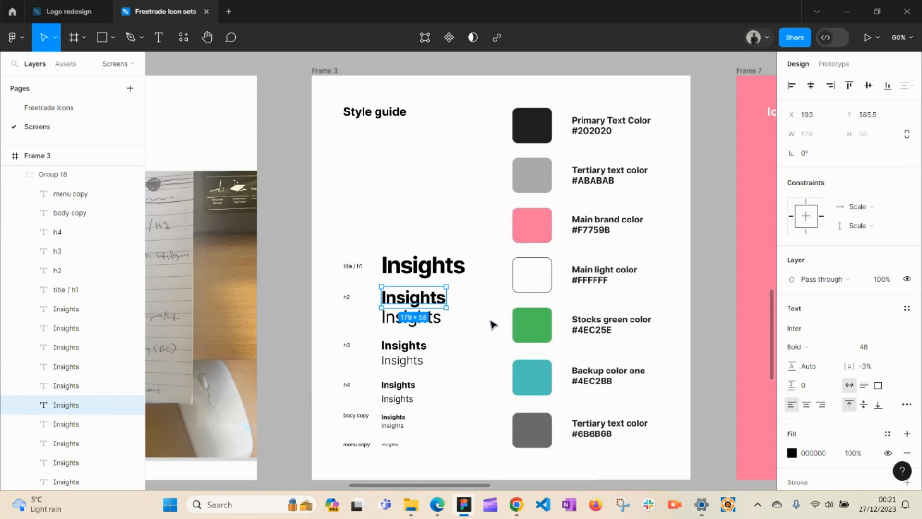
click(406, 318)
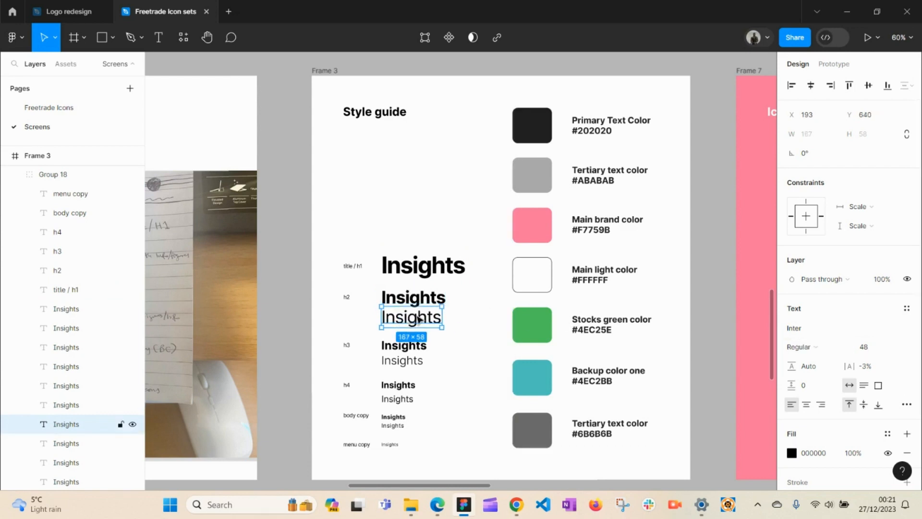
click(407, 347)
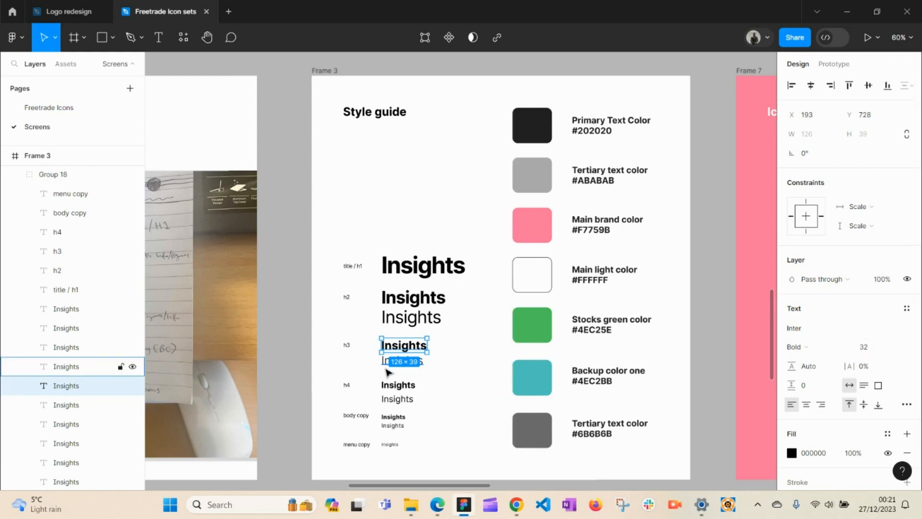
click(393, 388)
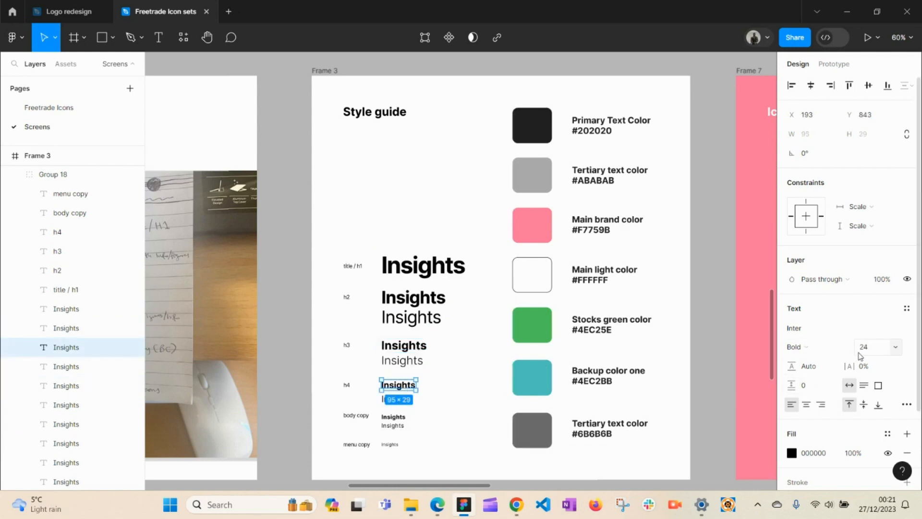
click(390, 417)
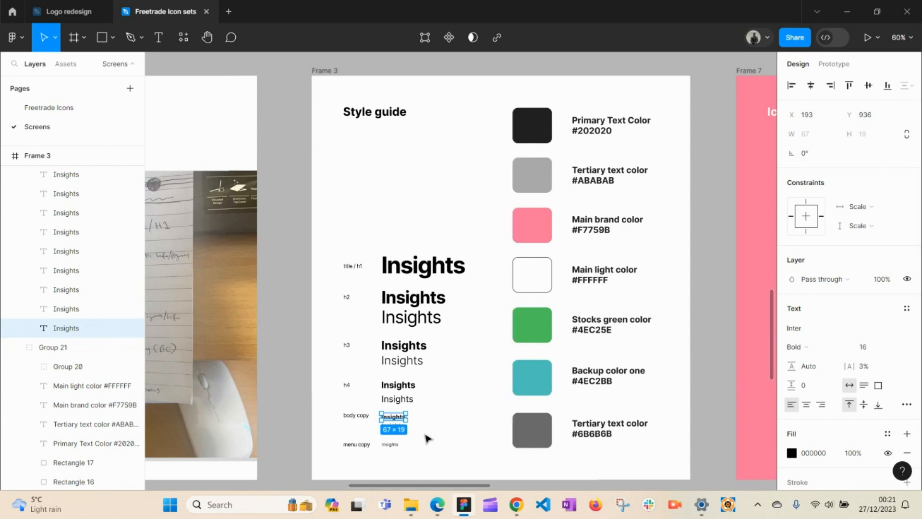
click(391, 445)
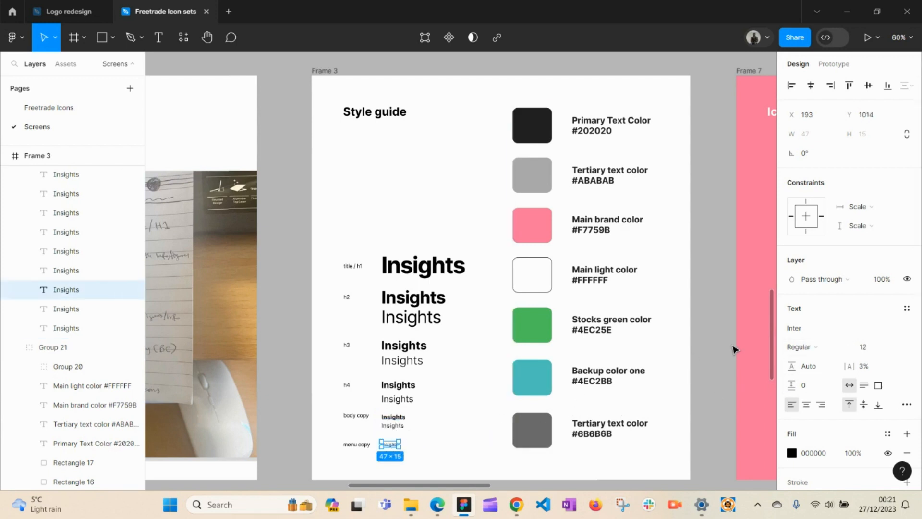
click(726, 360)
key(h)
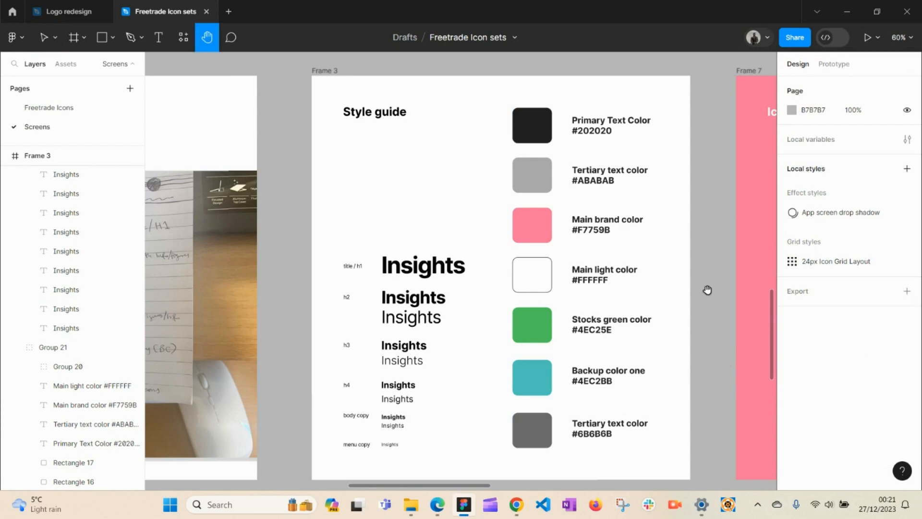
Step: Scroll and pan back up to the Freetrade Insights page and app screen, recentred side by side
scroll(703, 288, up, 8)
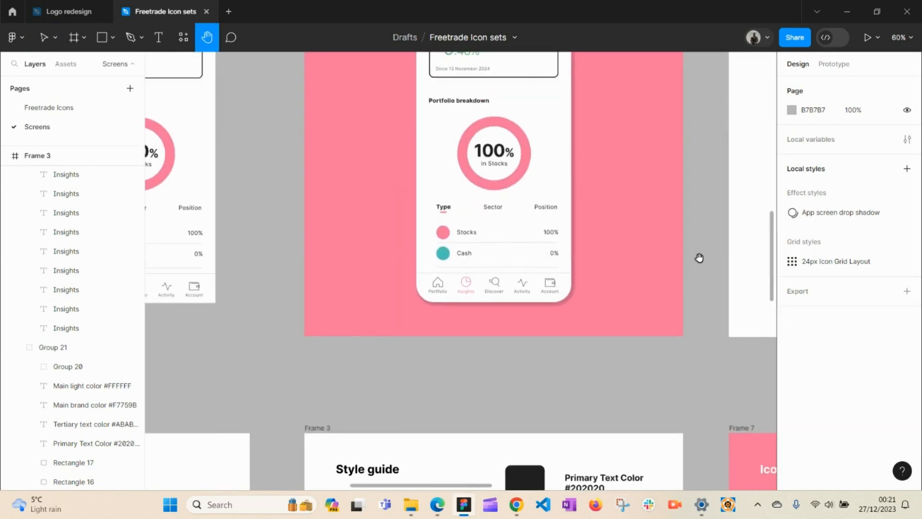
scroll(699, 259, up, 5)
scroll(669, 280, up, 4)
drag(608, 198, 701, 393)
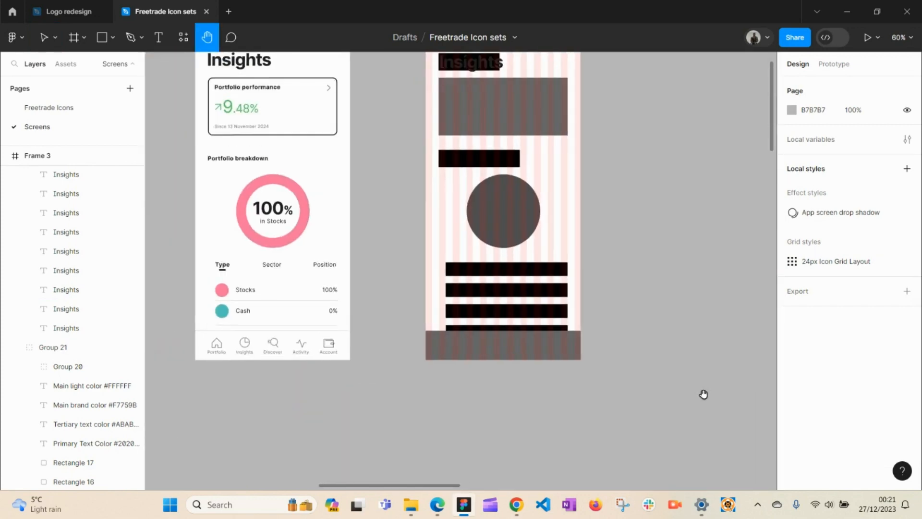
drag(640, 333, 703, 416)
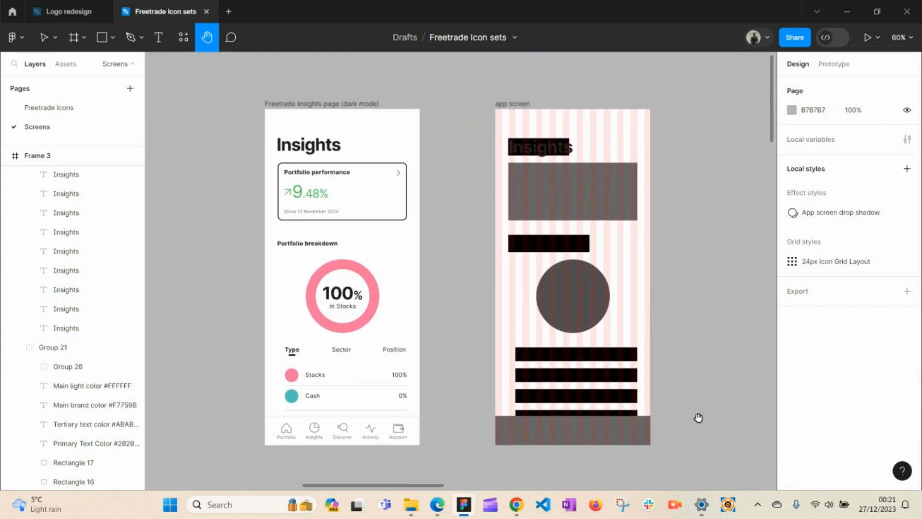
key(v)
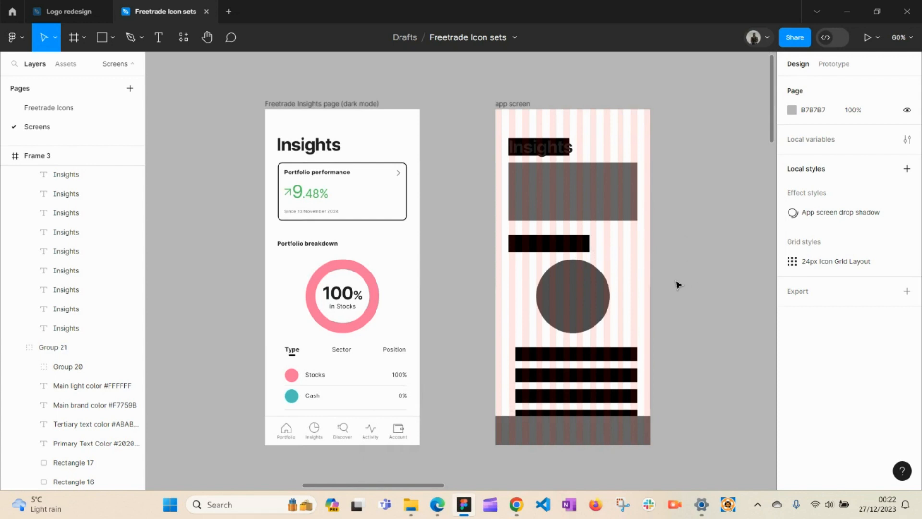
scroll(667, 276, up, 2)
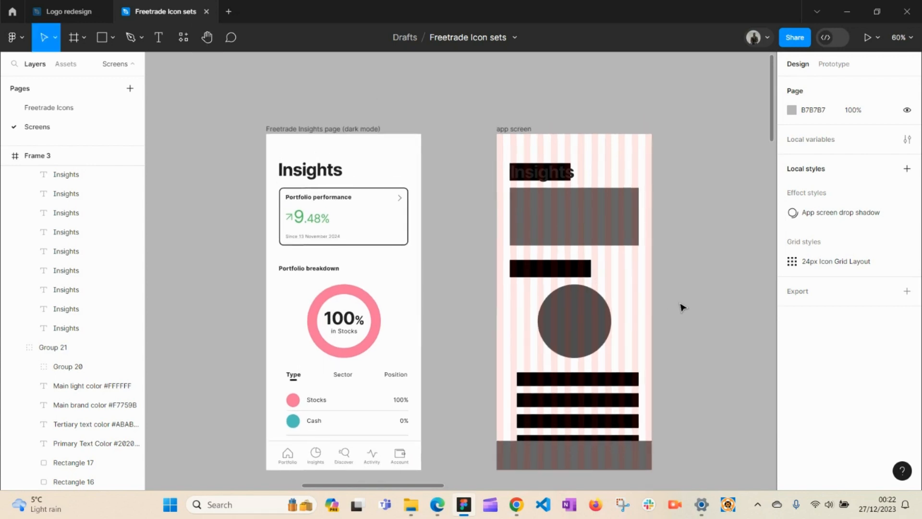
key(h)
drag(681, 309, 688, 293)
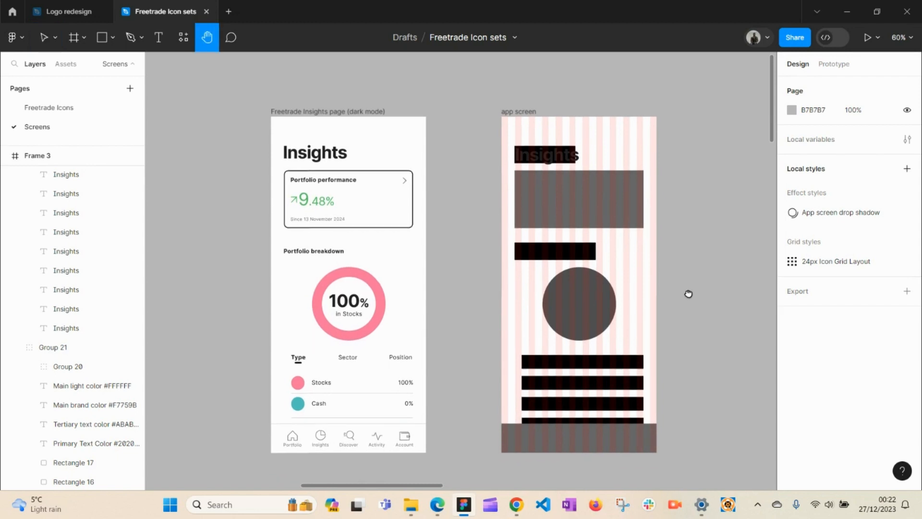
key(v)
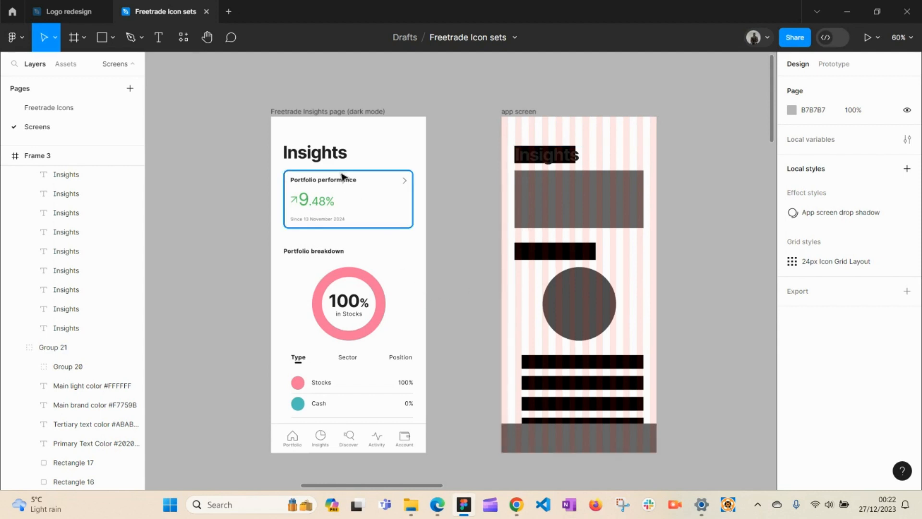
Step: Select the mock-up's Portfolio performance card to check its 358×160 size and 2 px inside stroke
click(585, 206)
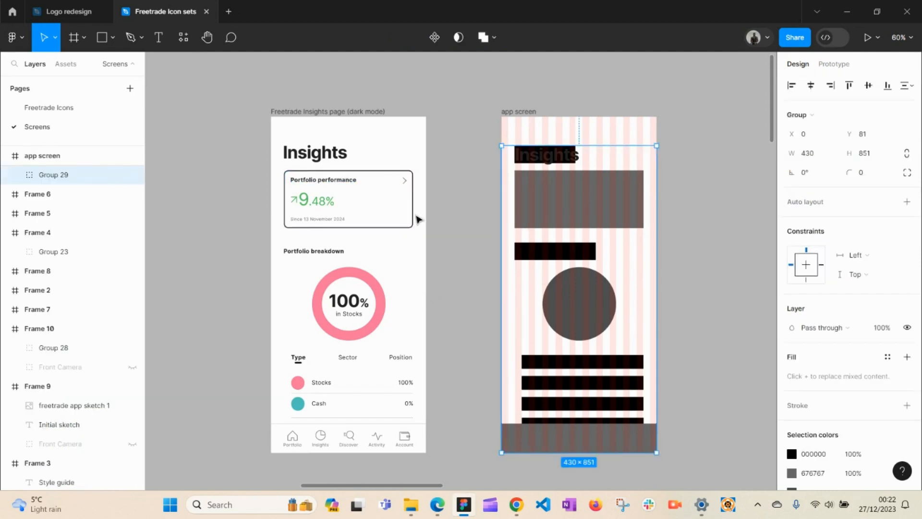
click(416, 209)
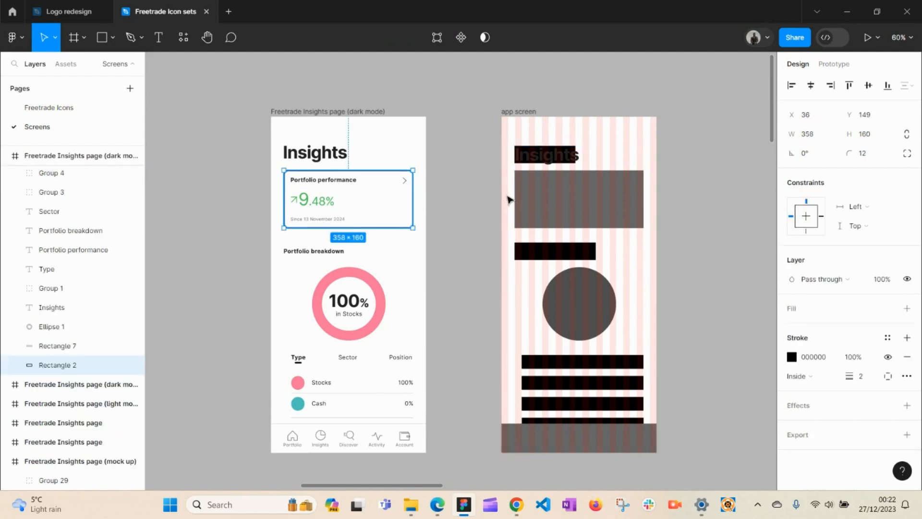
scroll(509, 199, up, 5)
key(space)
drag(434, 214, 496, 268)
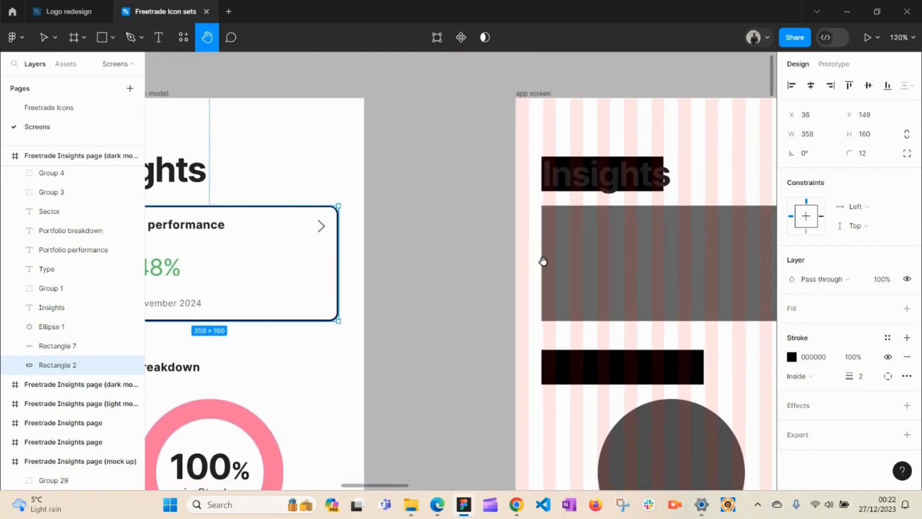
Step: Zoom to about 120% on the app screen's header and deselect the card
click(585, 265)
key(super)
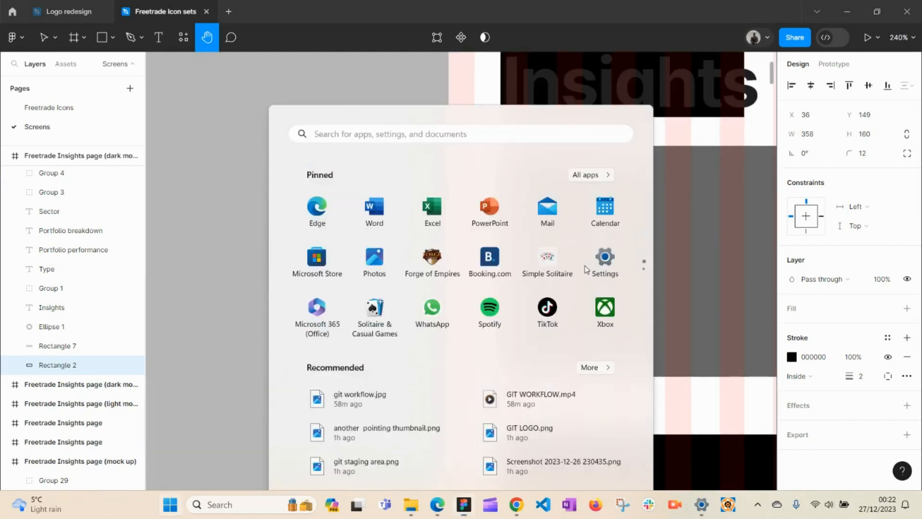
key(super)
alt+click(612, 257)
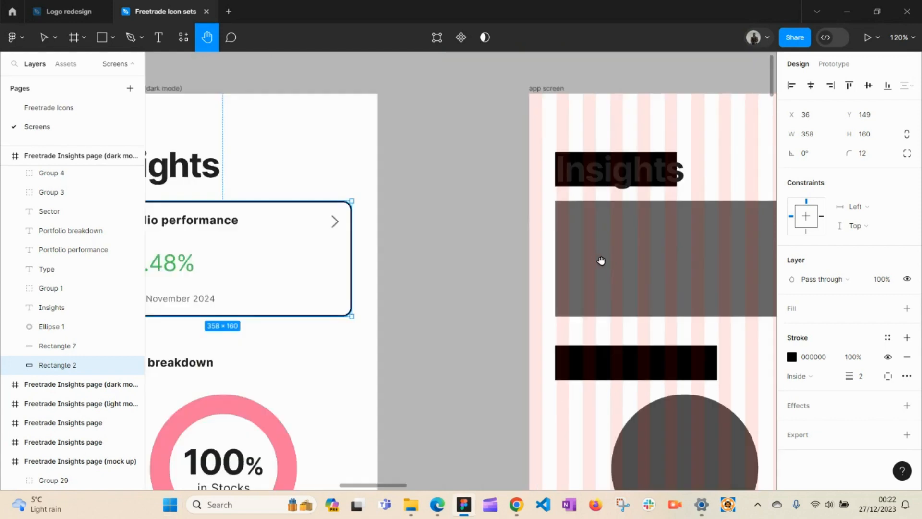
drag(574, 259, 459, 292)
key(v)
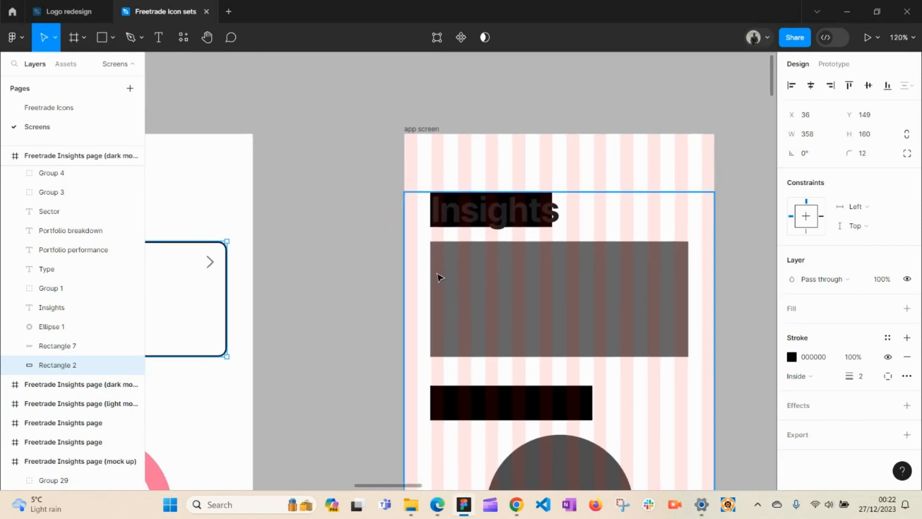
click(338, 269)
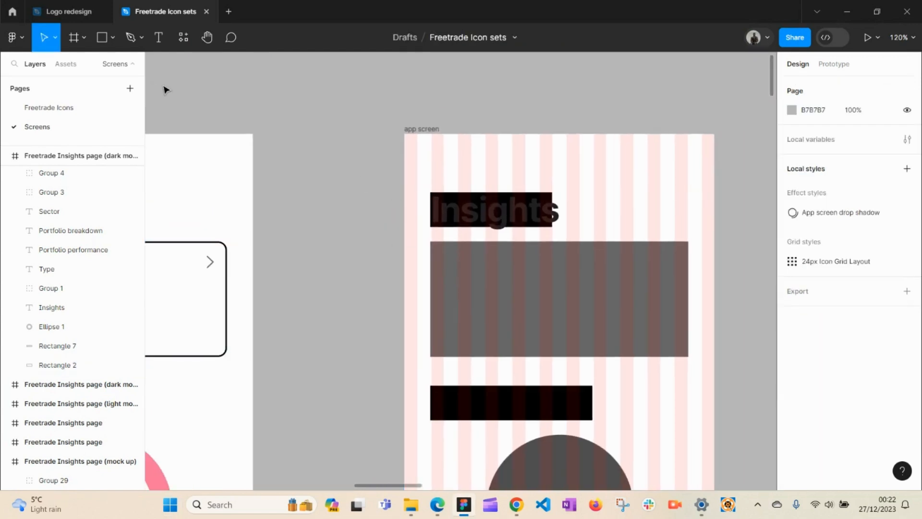
Step: Draw a new rectangle on the canvas with the Rectangle tool
click(106, 39)
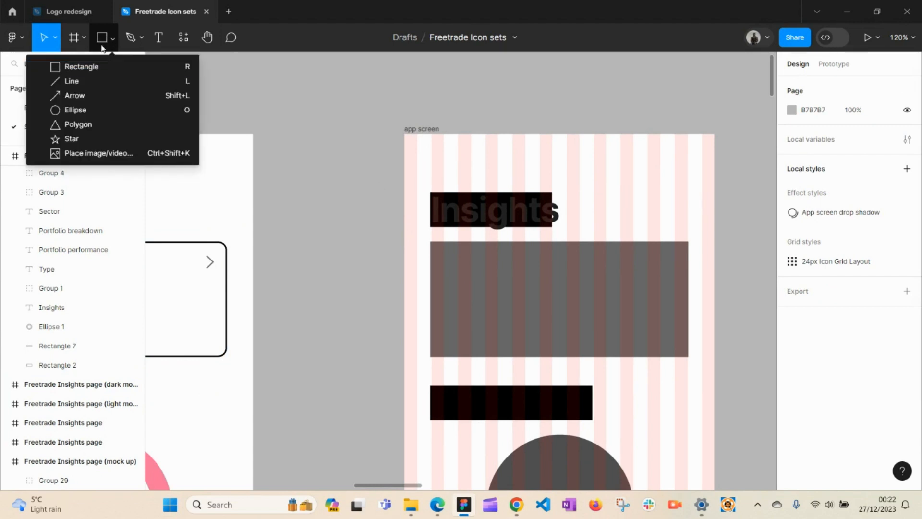
click(81, 67)
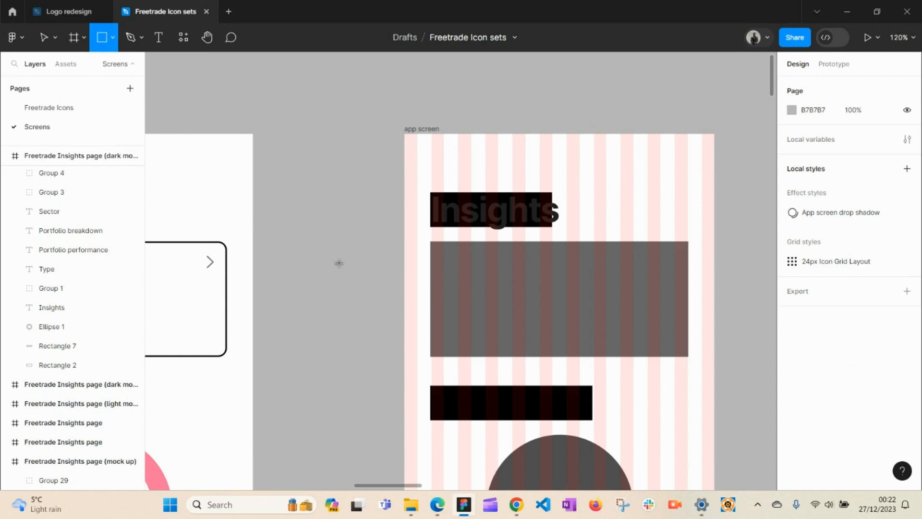
mouse_move(340, 262)
mouse_down()
mouse_move(454, 327)
mouse_move(497, 331)
mouse_move(561, 316)
mouse_up()
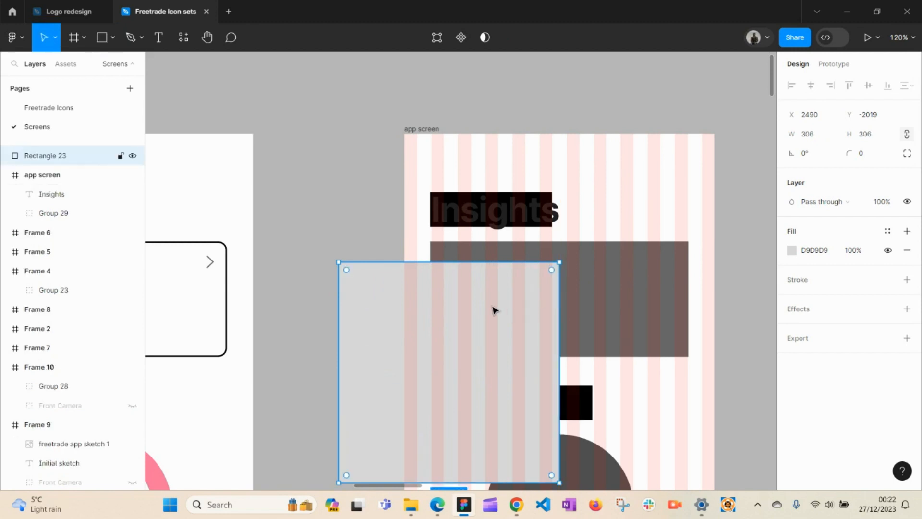
key(h)
drag(477, 325, 558, 288)
key(v)
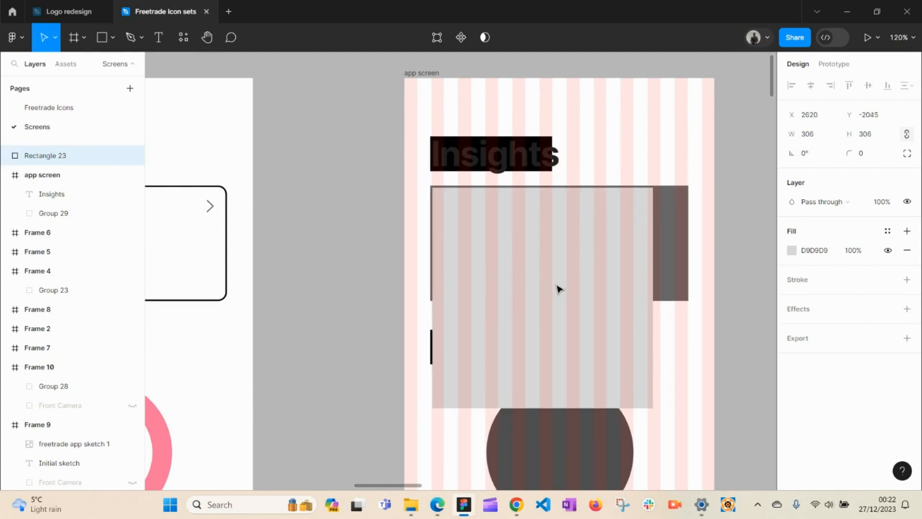
Step: Resize the rectangle to 358×163 and move it up into the app screen
drag(541, 408, 555, 301)
drag(653, 253, 688, 265)
drag(624, 262, 636, 270)
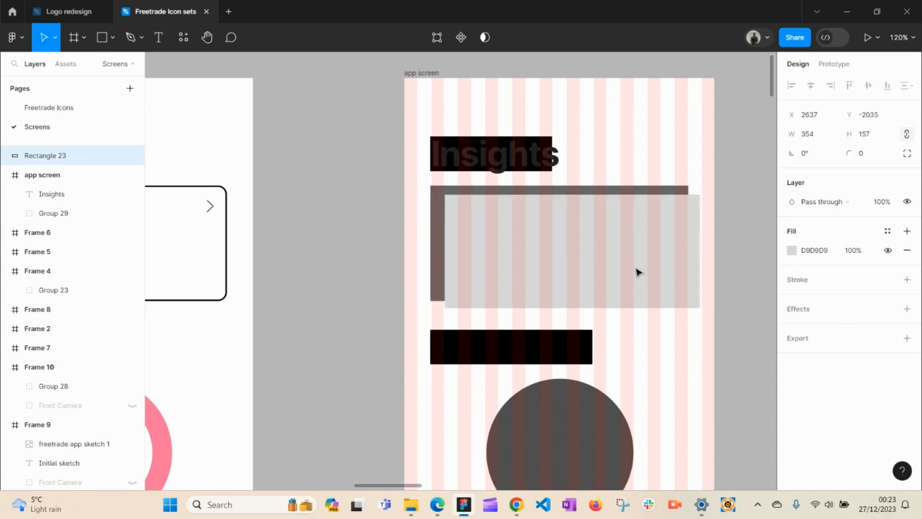
drag(539, 272, 348, 264)
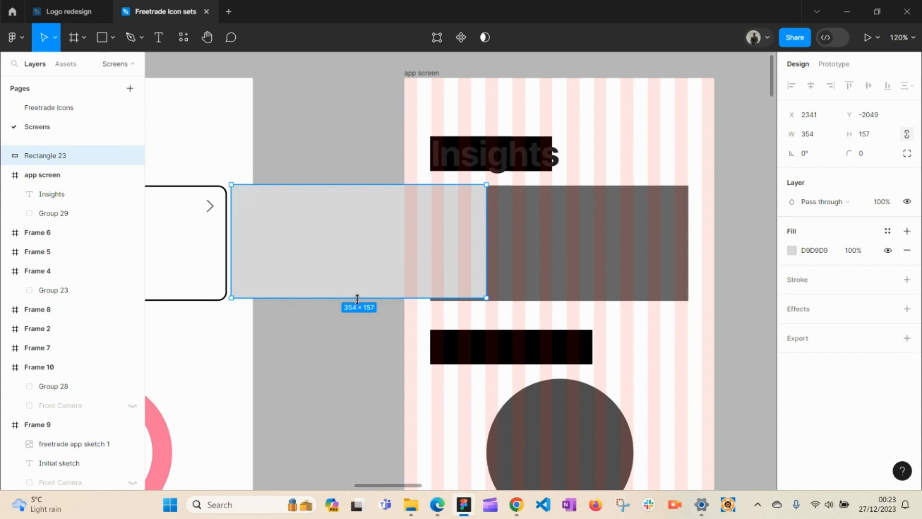
drag(356, 299, 550, 292)
drag(429, 271, 427, 270)
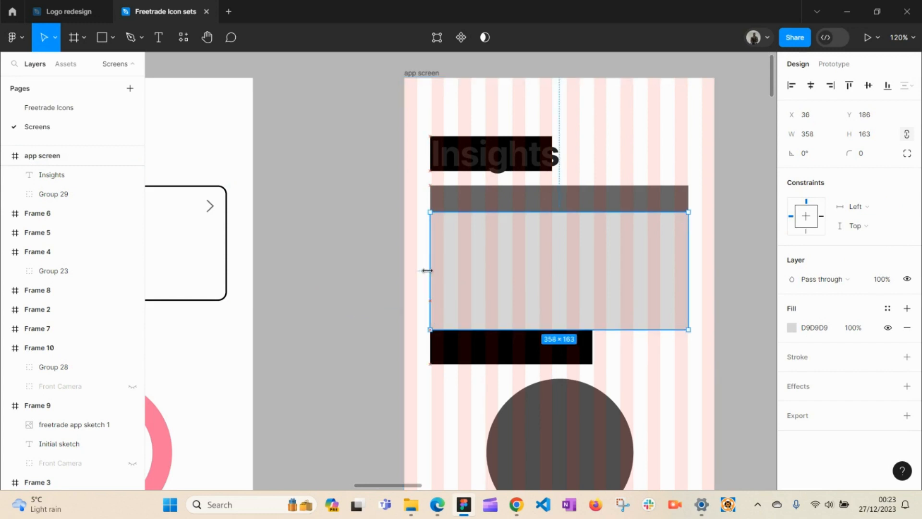
drag(612, 294, 573, 346)
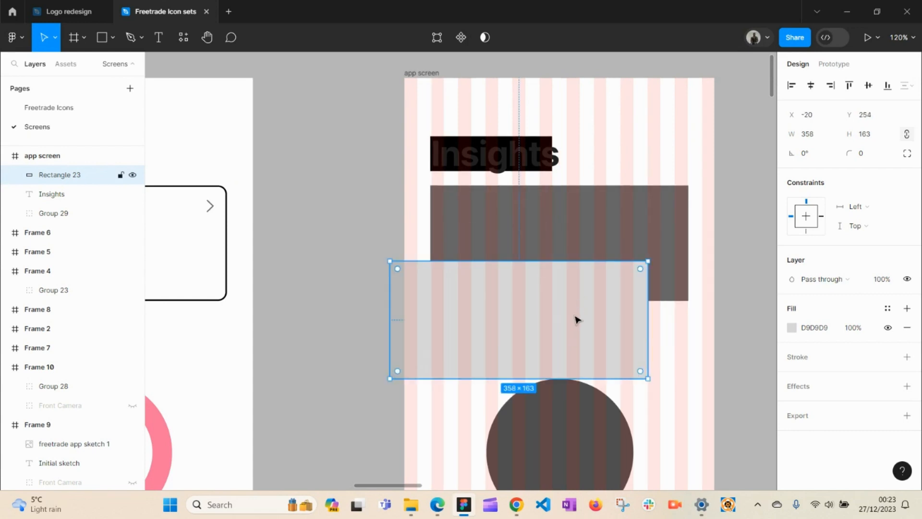
Step: Place the grey rectangle just below the Insights heading, undoing an accidental placeholder-group move
click(591, 227)
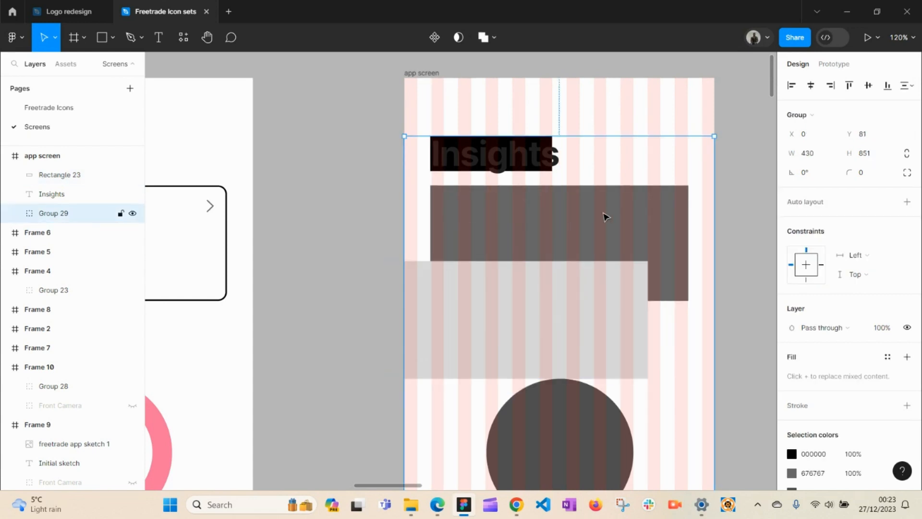
drag(549, 309, 574, 286)
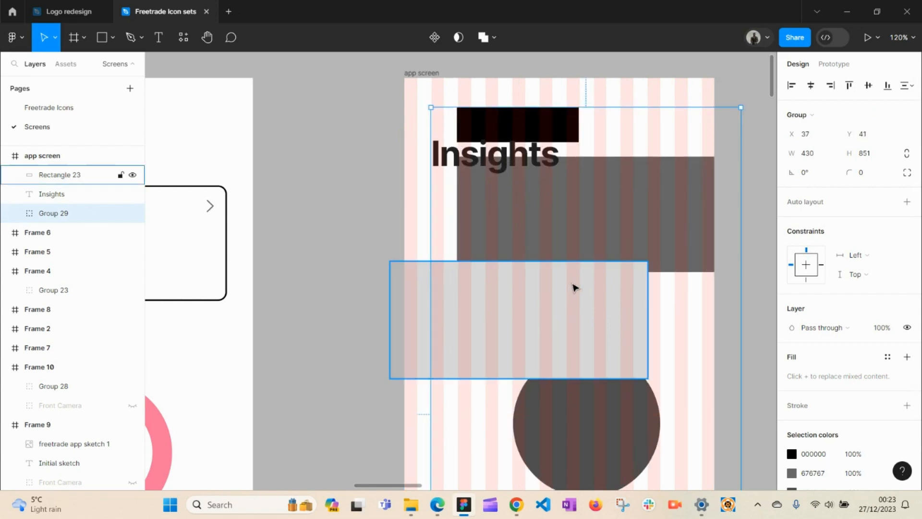
key(ctrl+z)
click(349, 361)
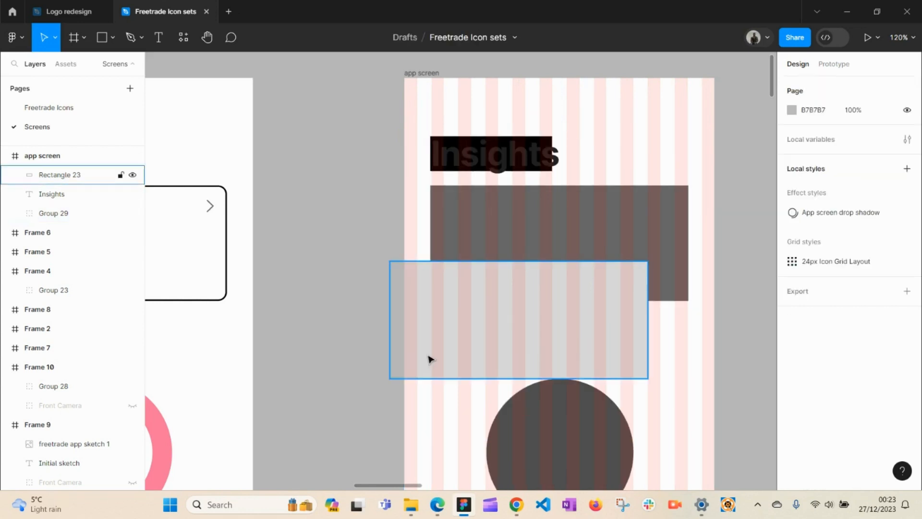
click(491, 360)
drag(491, 360, 545, 304)
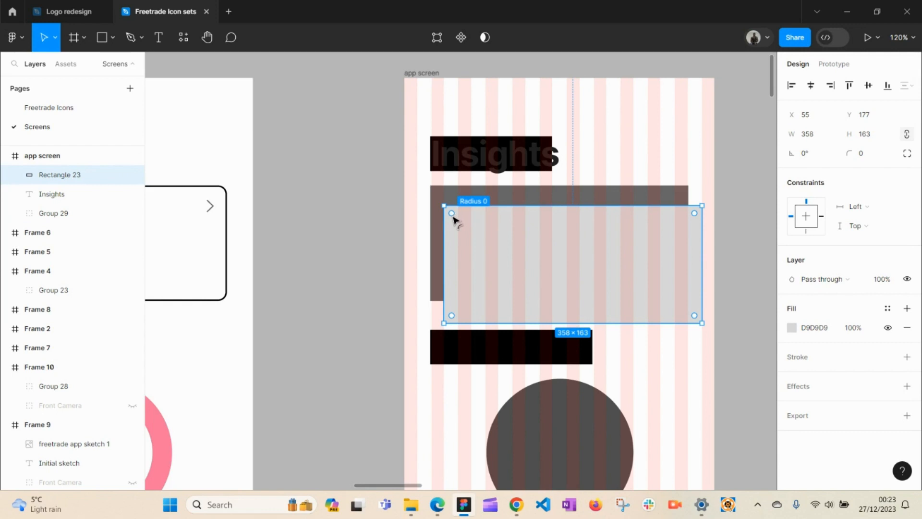
Step: Set Rectangle 23's corner radius to 12 and align it at X 35, Y 148 over the placeholder
mouse_move(454, 217)
mouse_down()
mouse_move(470, 230)
mouse_move(453, 217)
mouse_up()
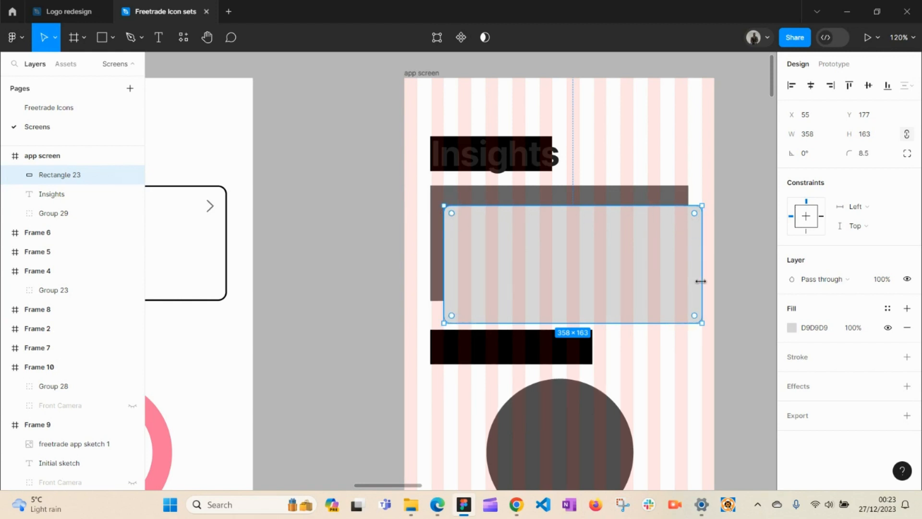
drag(453, 216, 424, 198)
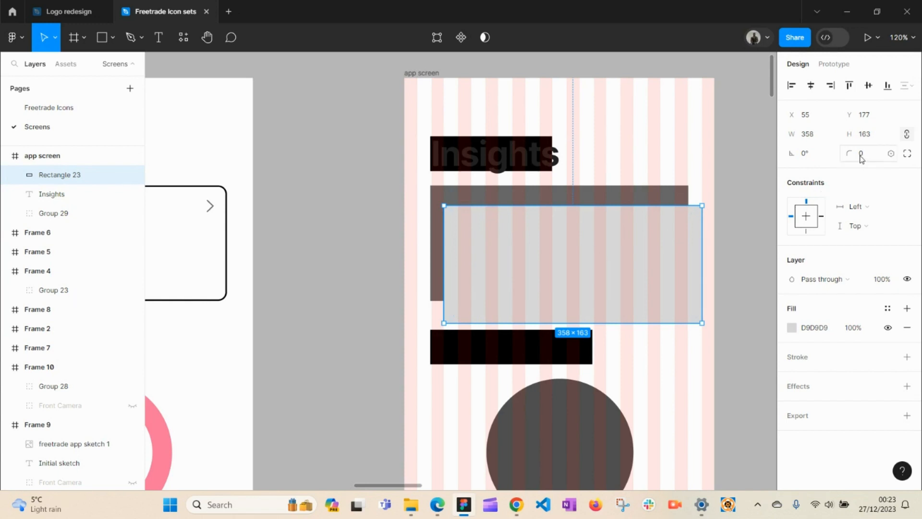
click(226, 271)
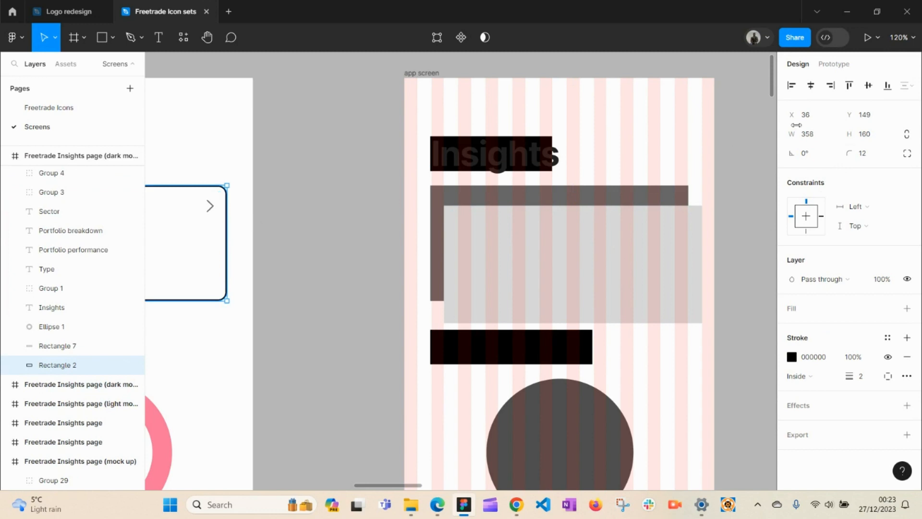
click(561, 257)
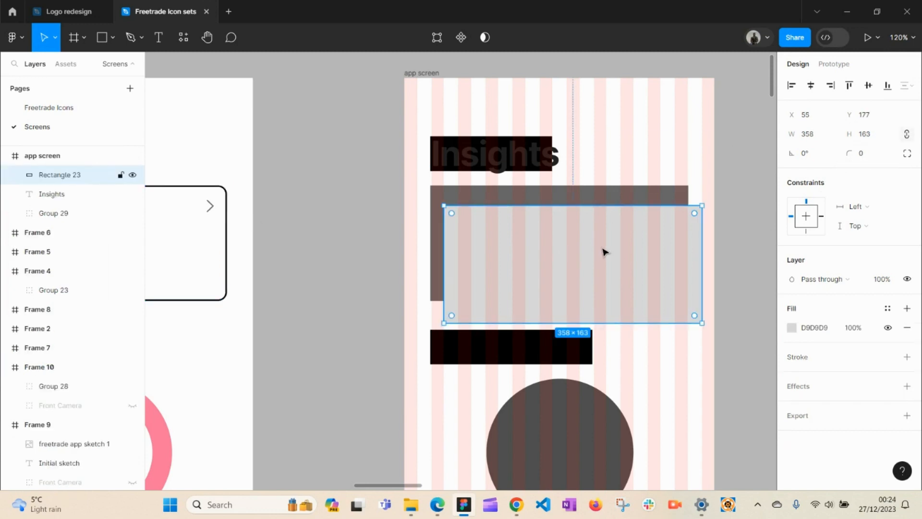
drag(848, 153, 864, 162)
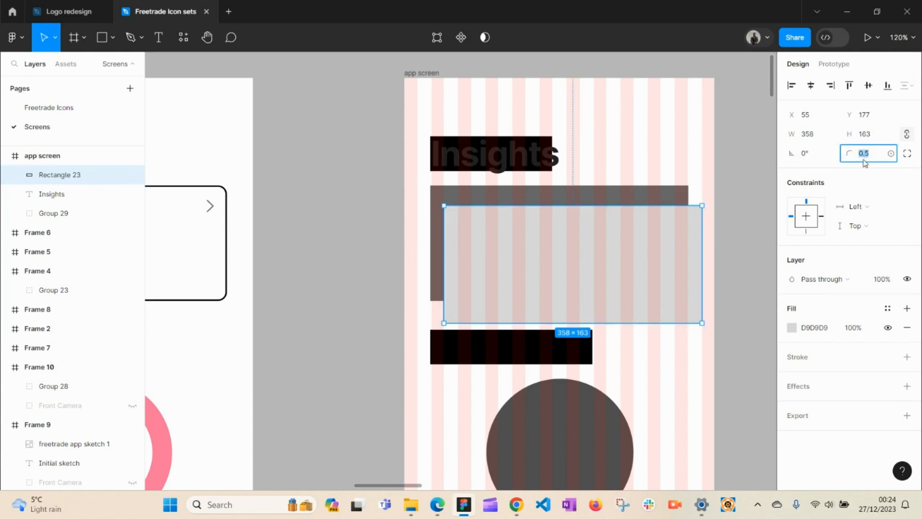
text(12)
key(Return)
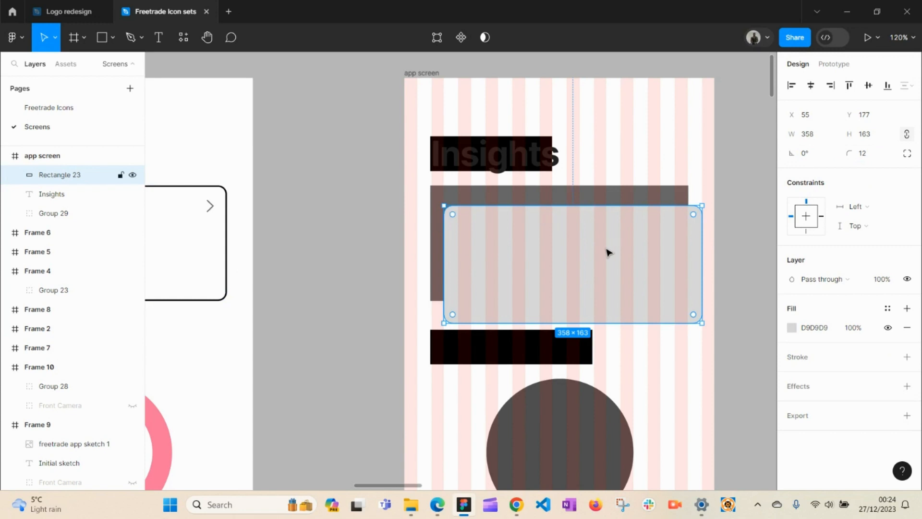
drag(576, 270, 560, 246)
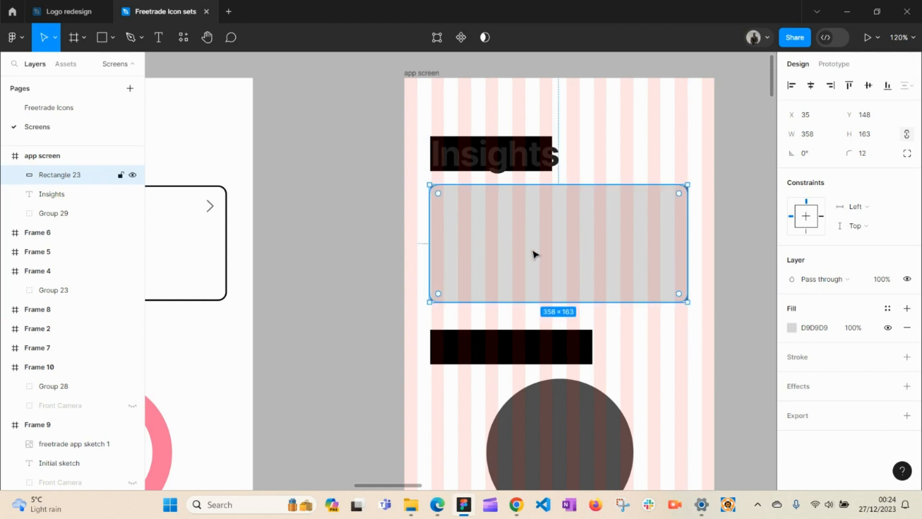
key(space)
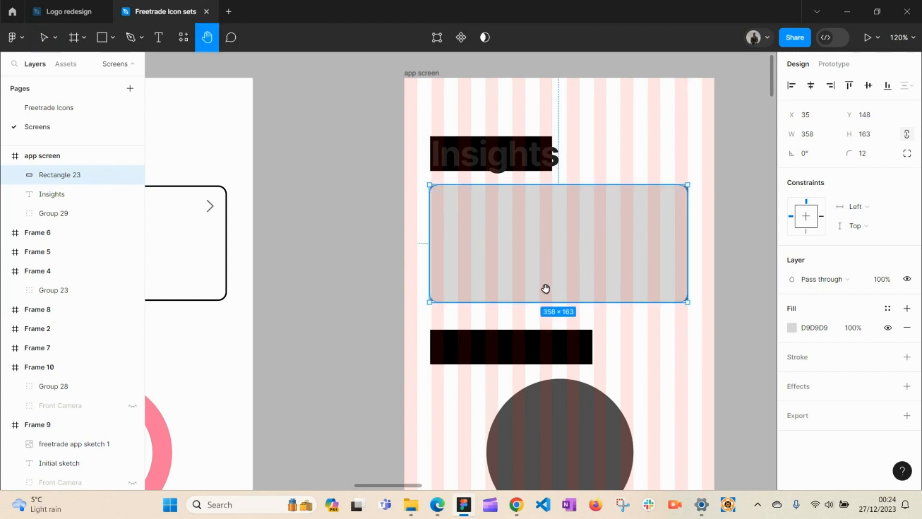
Step: Alt-drag a copy of the mock-up's Portfolio breakdown heading into the app screen
drag(545, 288, 773, 254)
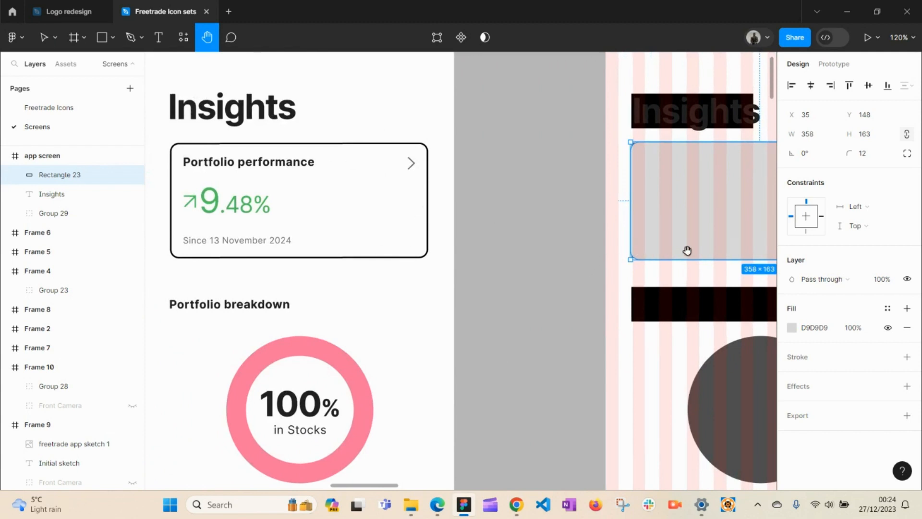
drag(688, 251, 642, 211)
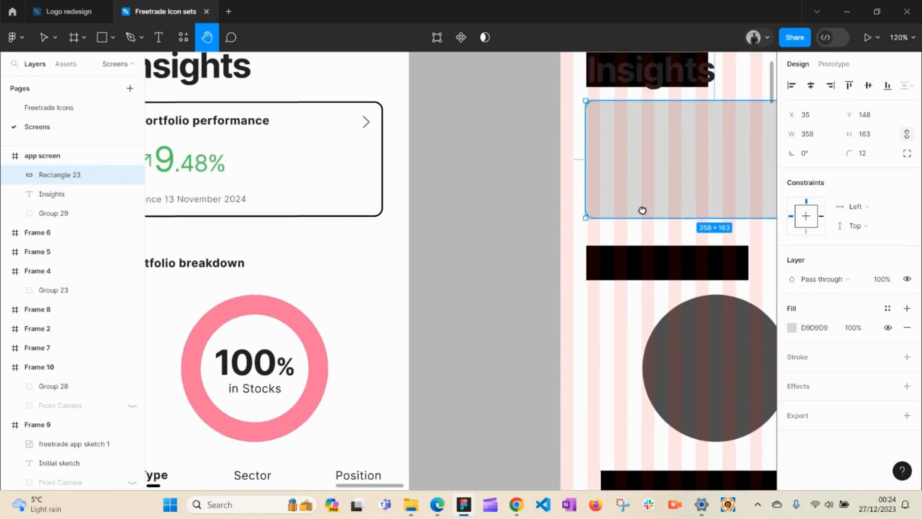
key(v)
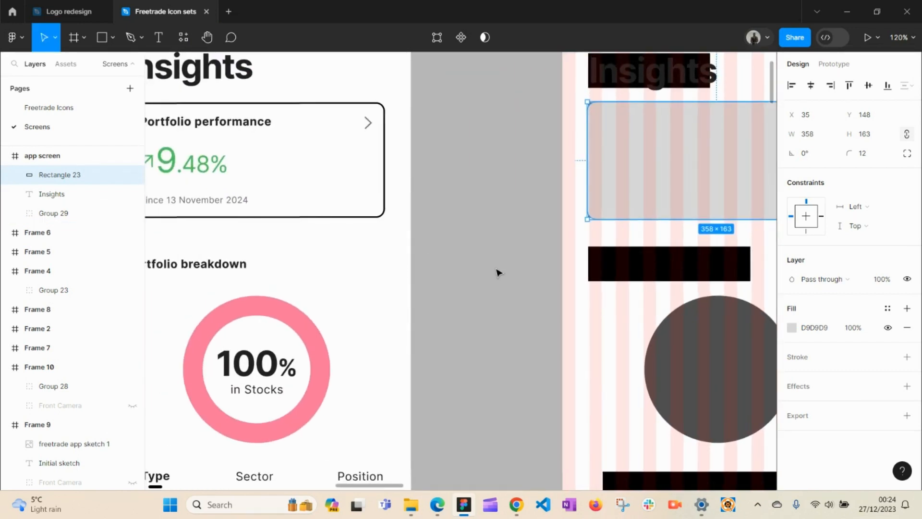
key(h)
drag(436, 264, 454, 266)
key(v)
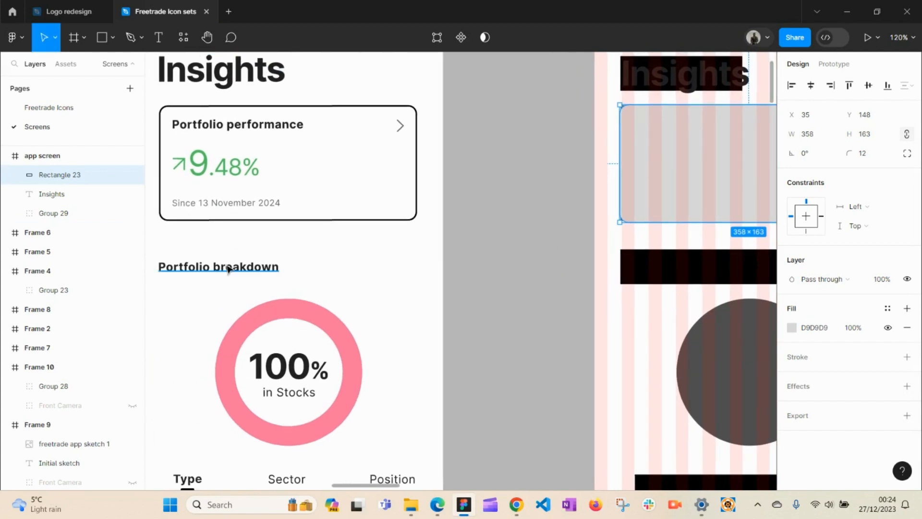
click(229, 270)
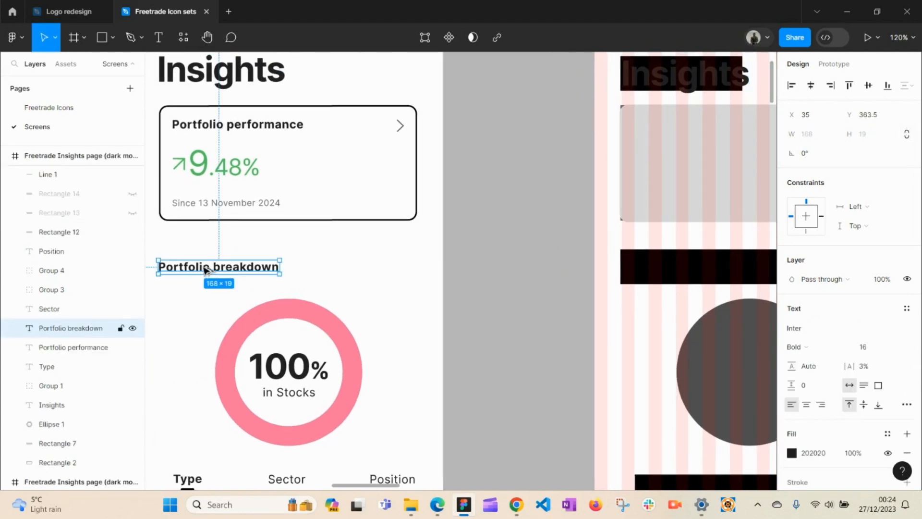
drag(205, 270, 668, 269)
Step: Centre the app screen, select the dark placeholder circle's group, and switch to the Ellipse tool
key(h)
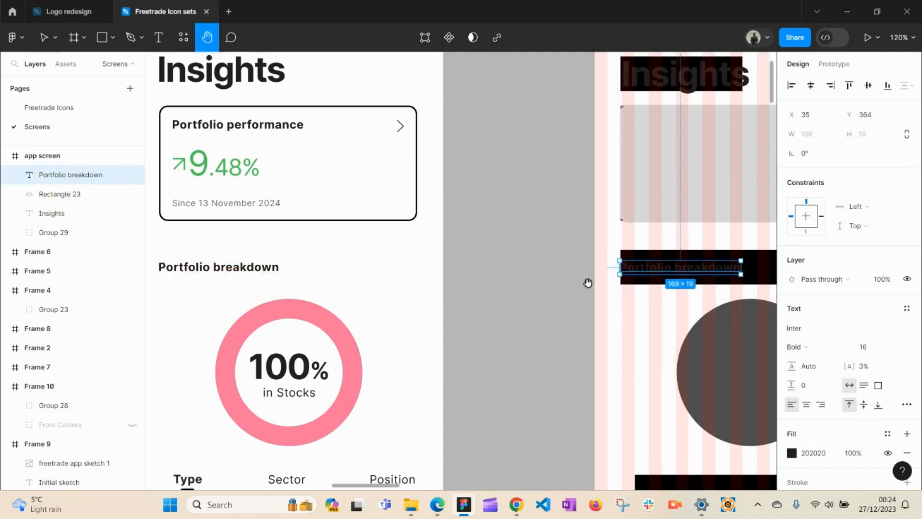
drag(611, 282, 543, 213)
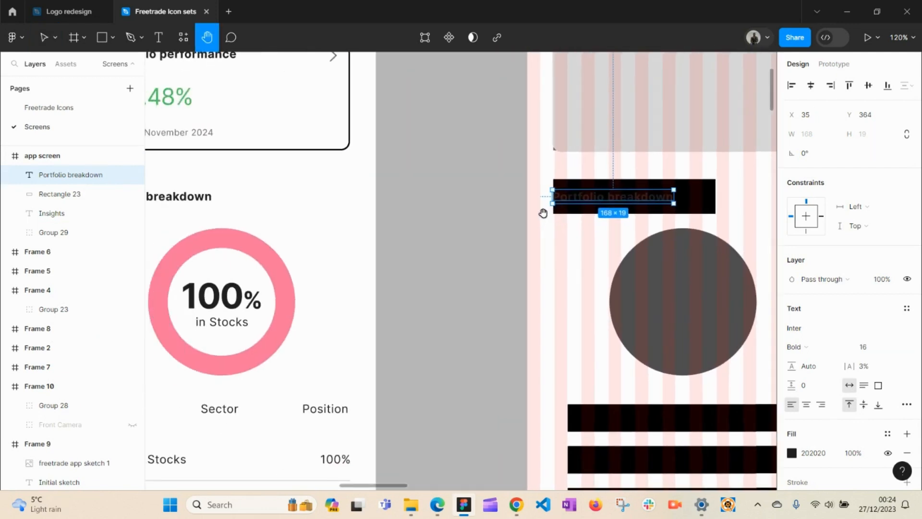
key(v)
click(687, 296)
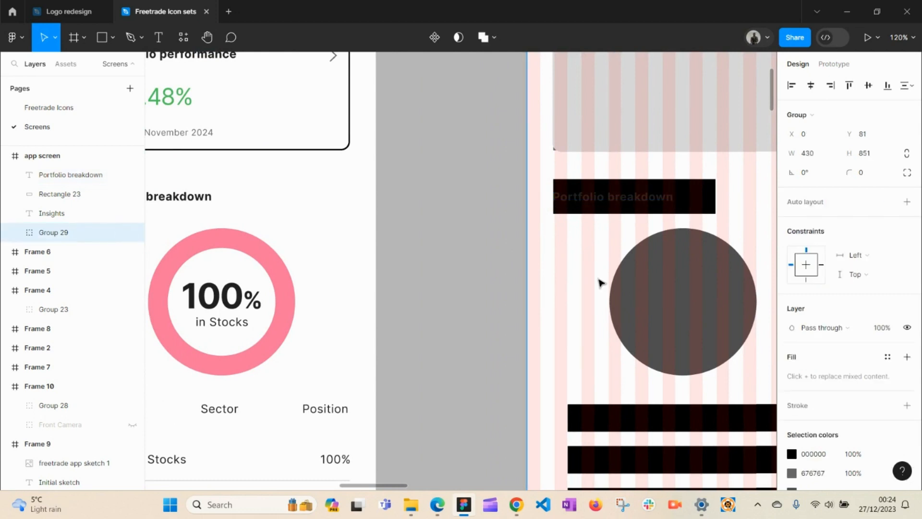
key(h)
drag(533, 276, 360, 273)
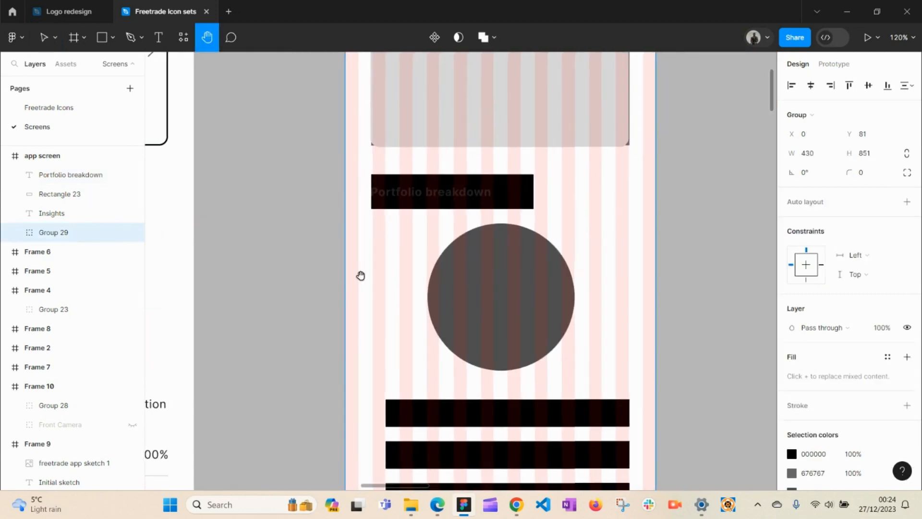
key(v)
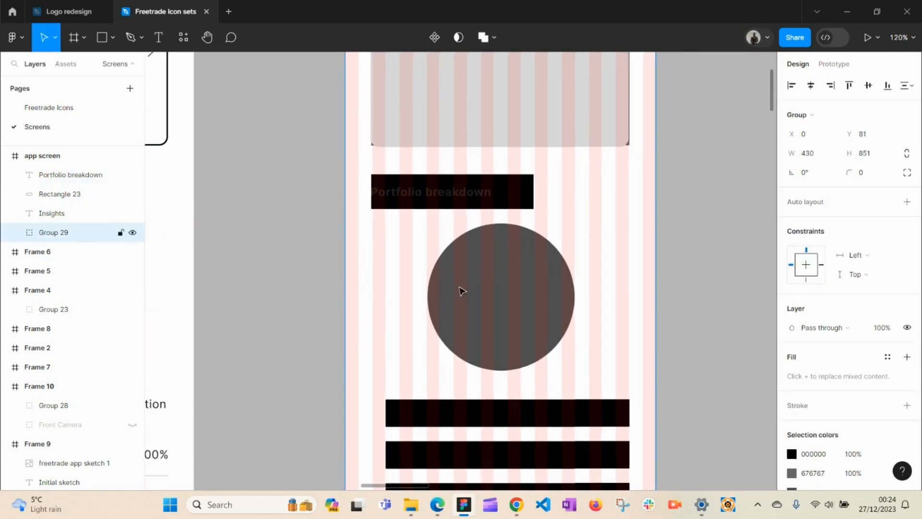
key(o)
drag(472, 276, 626, 368)
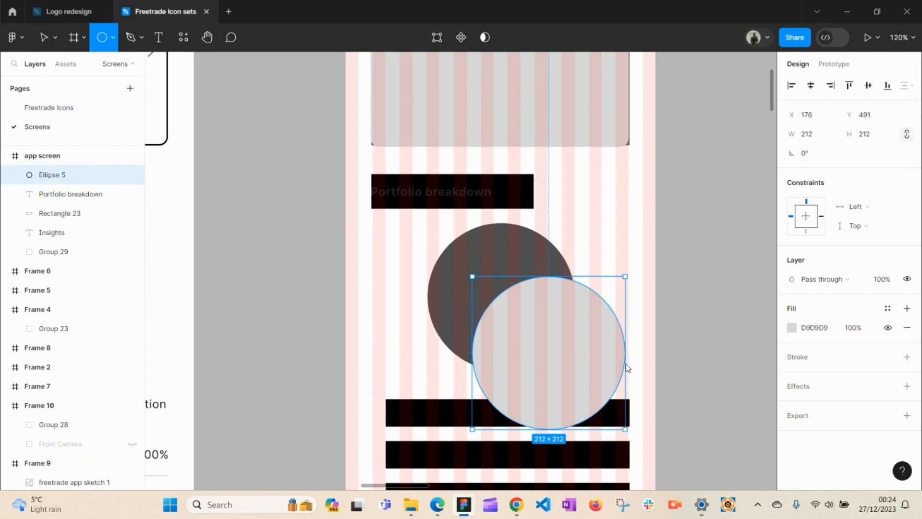
drag(560, 366, 620, 223)
key(h)
scroll(508, 290, down, 2)
drag(509, 238, 571, 205)
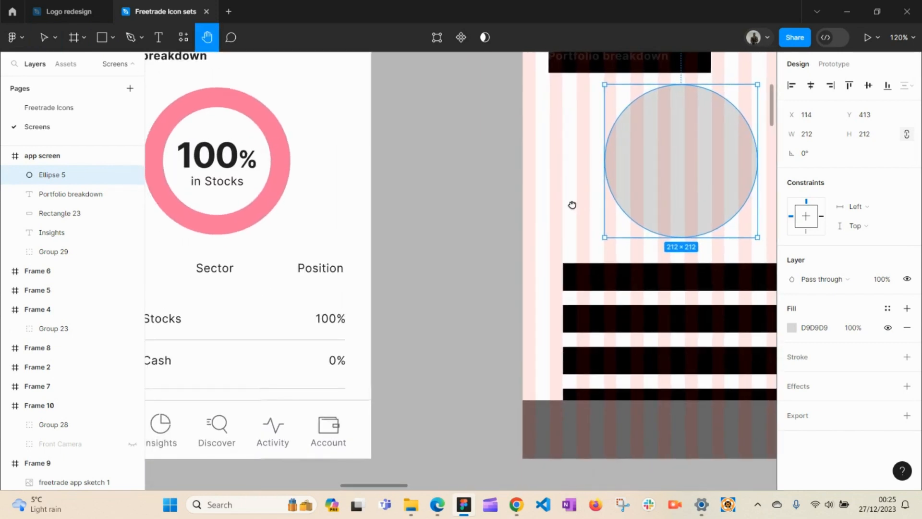
drag(576, 236, 584, 220)
key(v)
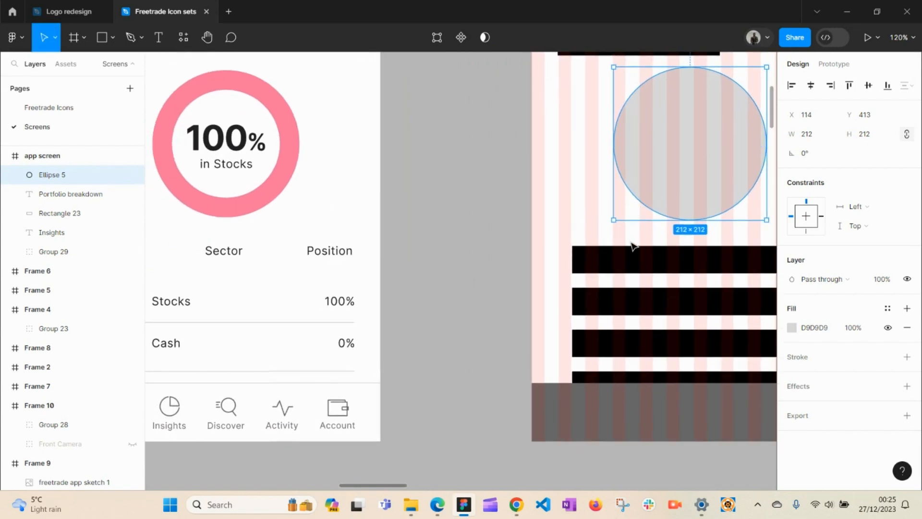
click(595, 262)
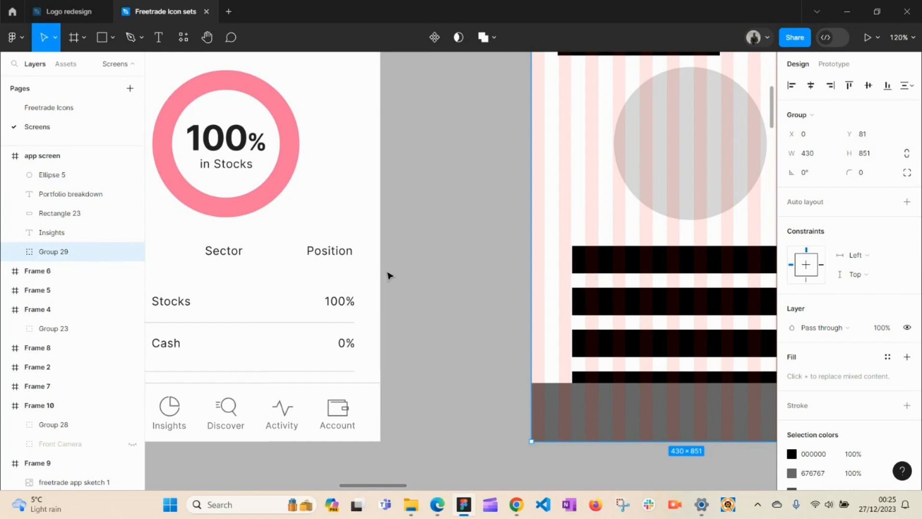
click(329, 252)
click(414, 257)
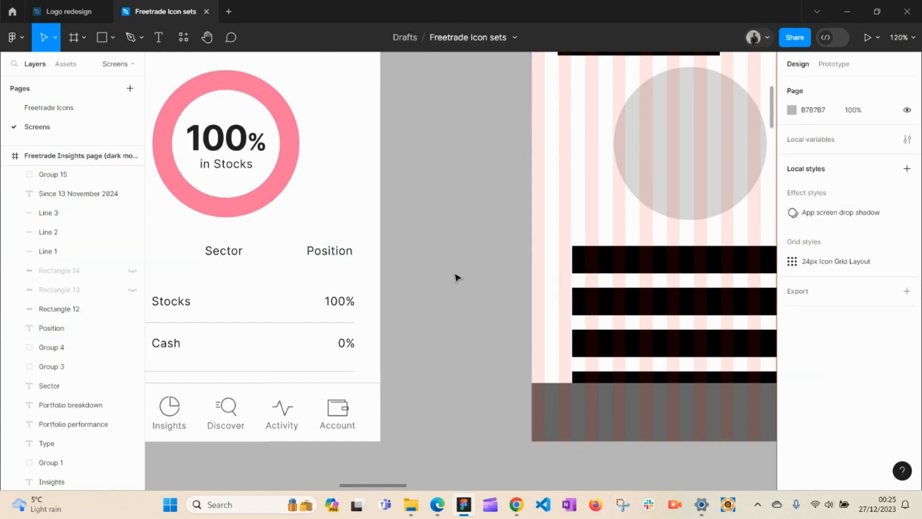
Step: Copy the Type, Sector and Position tab labels from the mock-up into the app screen
key(space)
drag(455, 272, 607, 267)
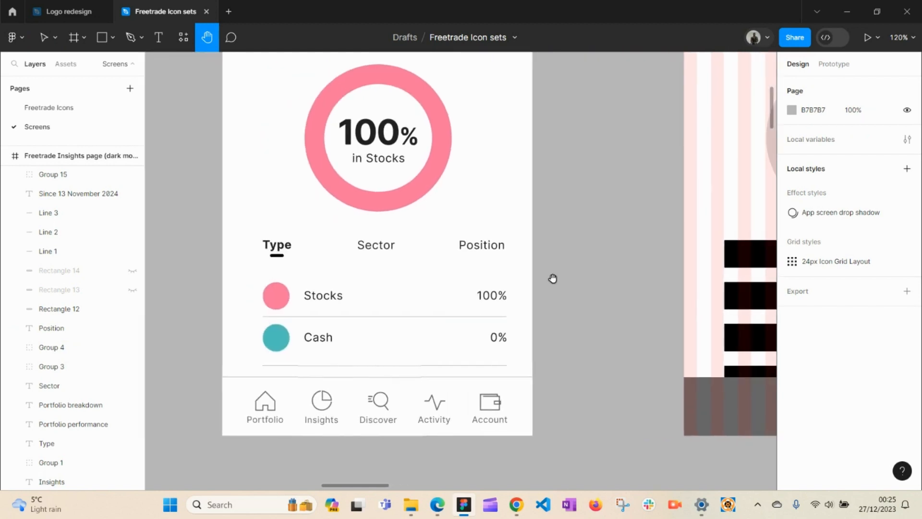
click(277, 244)
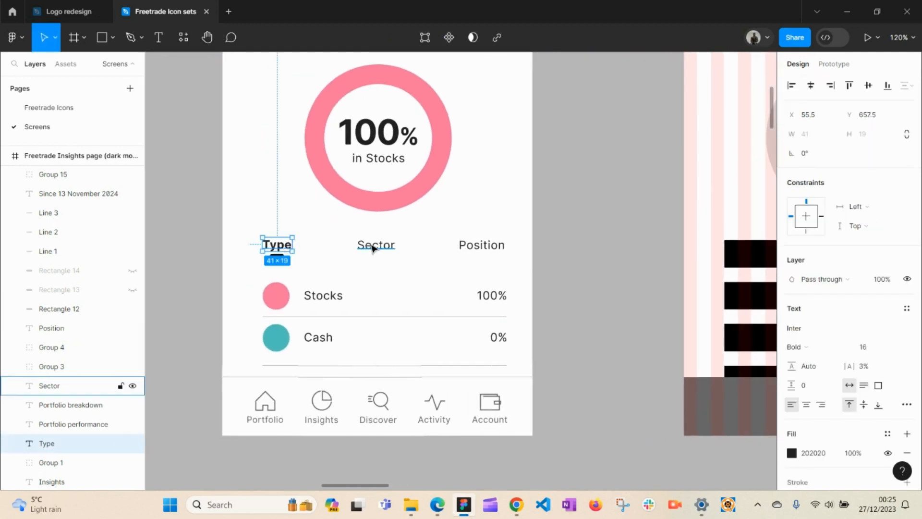
shift+click(373, 247)
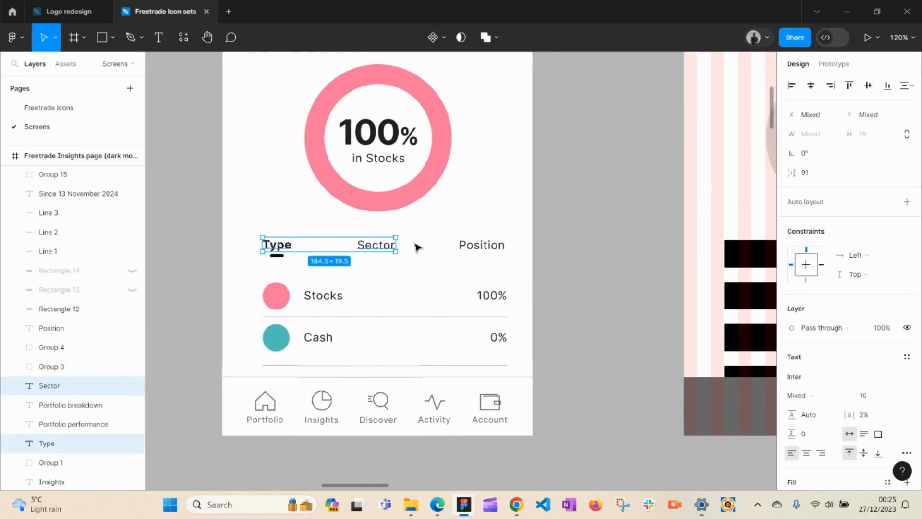
shift+click(472, 245)
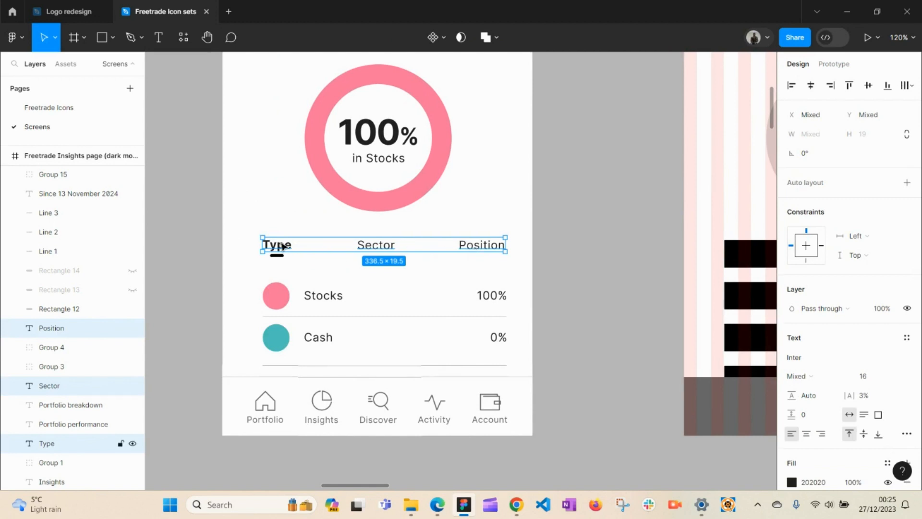
drag(283, 247, 327, 270)
key(h)
key(v)
key(h)
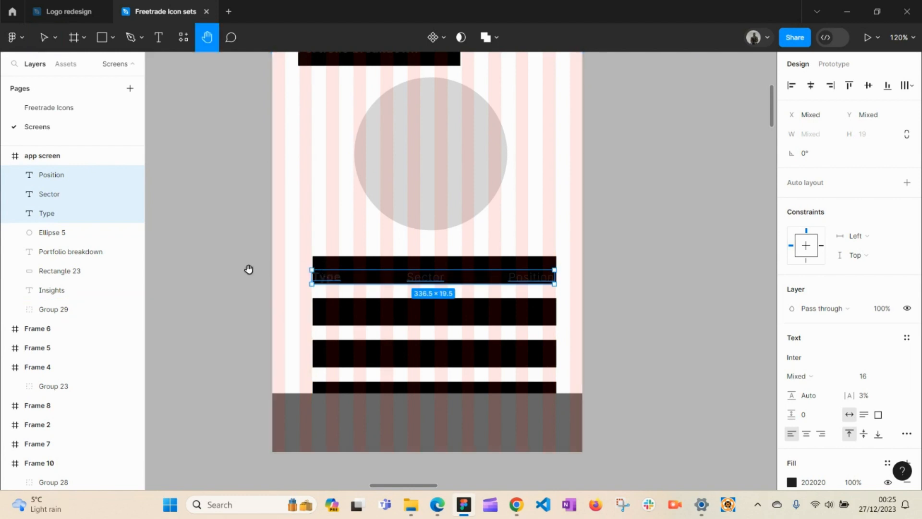
drag(249, 269, 543, 251)
drag(441, 269, 469, 261)
key(v)
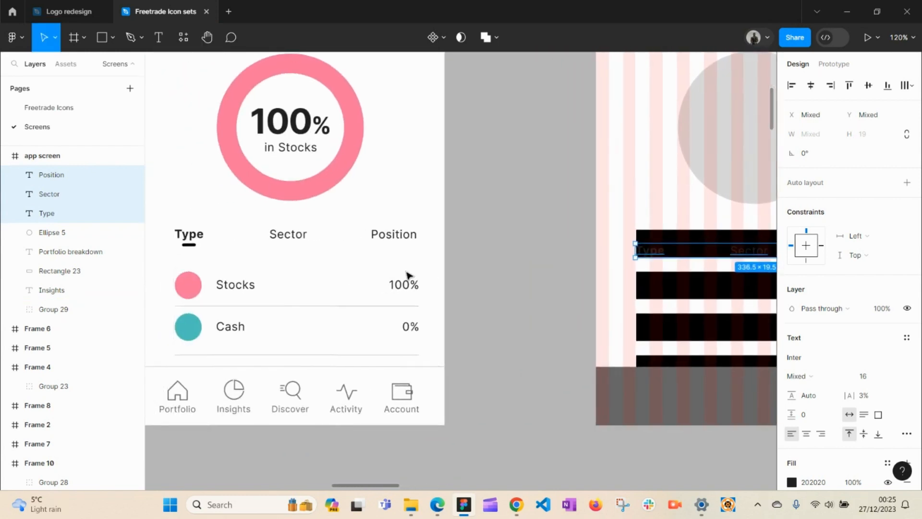
Step: Copy the Stocks row and then the Cash row below it into the app screen
click(198, 285)
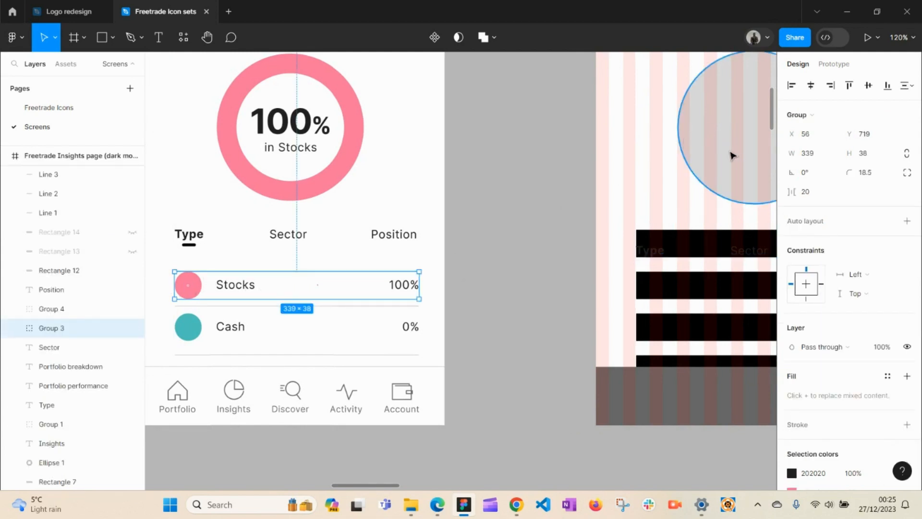
click(502, 250)
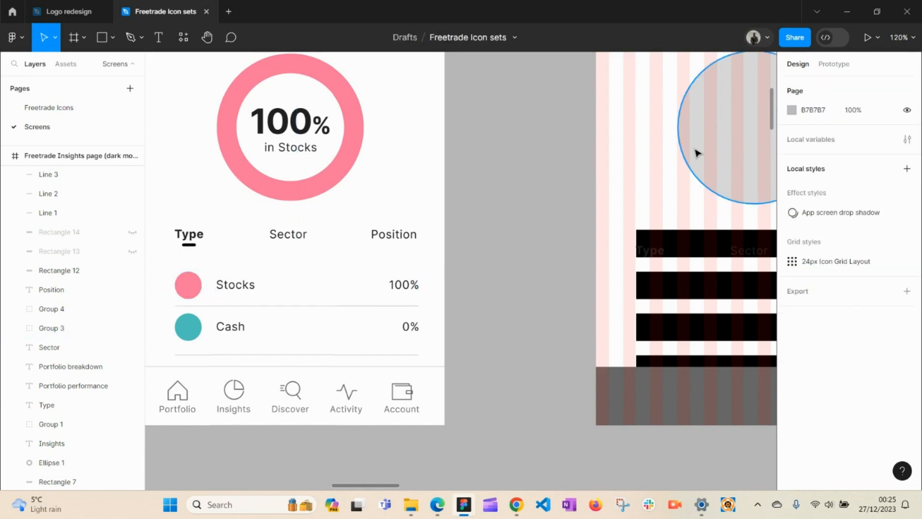
click(199, 290)
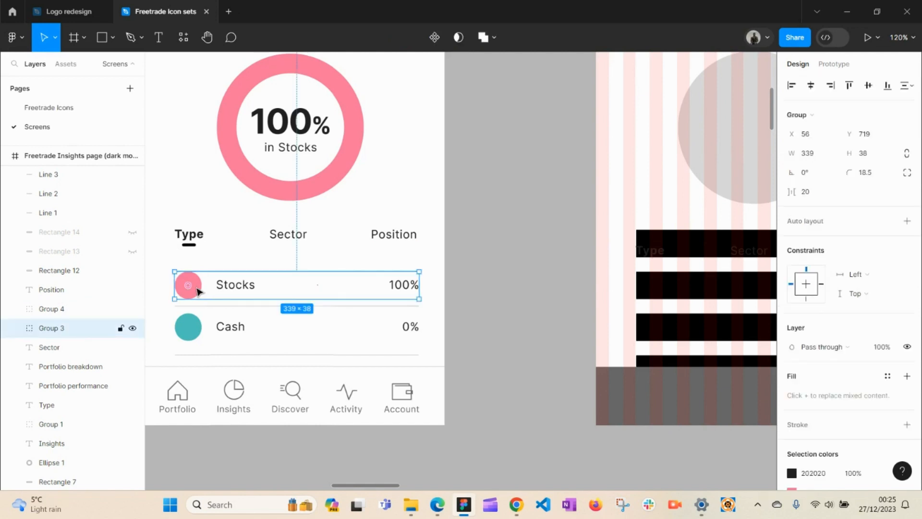
drag(200, 291, 664, 294)
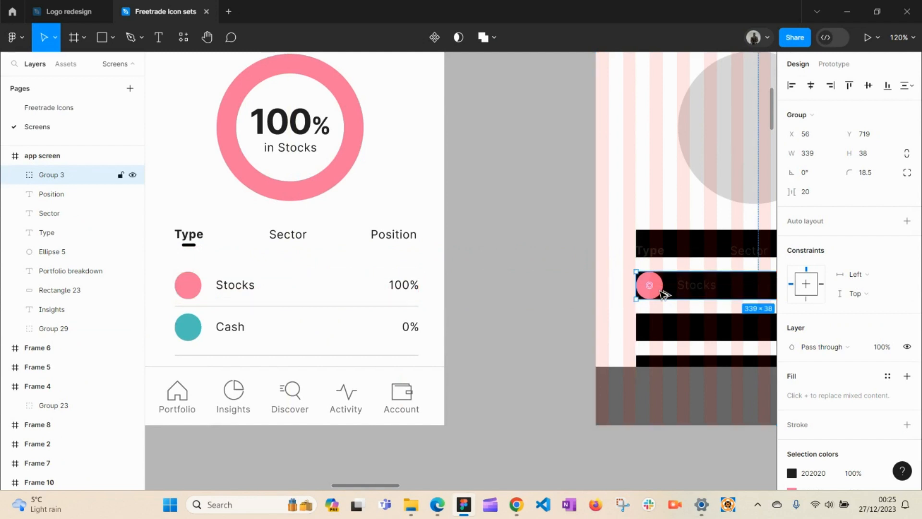
click(195, 331)
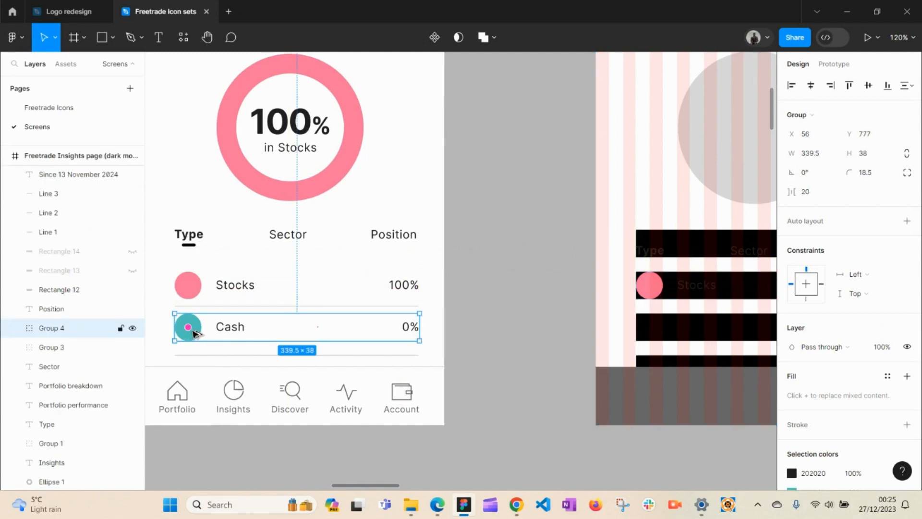
drag(195, 331, 659, 335)
click(471, 336)
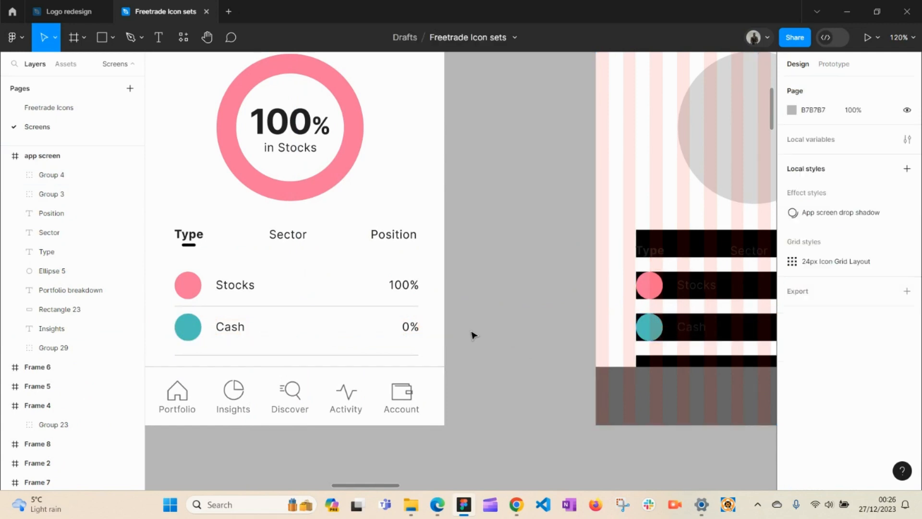
Step: Select the mock-up's bottom navigation bar group, then go to the Freetrade Icons page
key(h)
drag(463, 338, 527, 264)
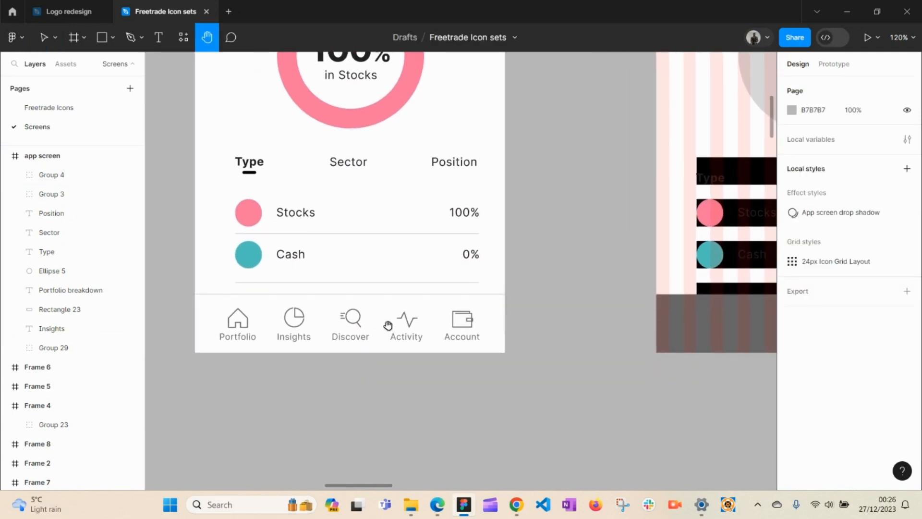
key(v)
click(346, 324)
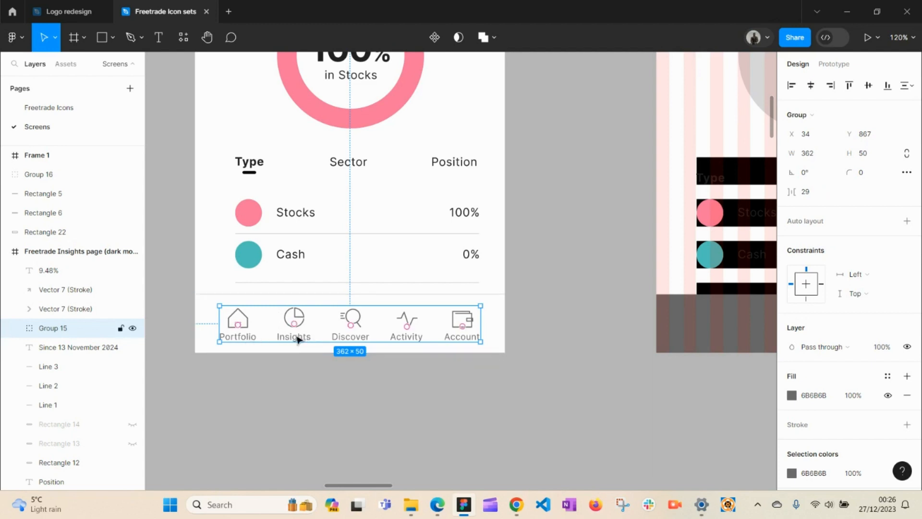
click(72, 109)
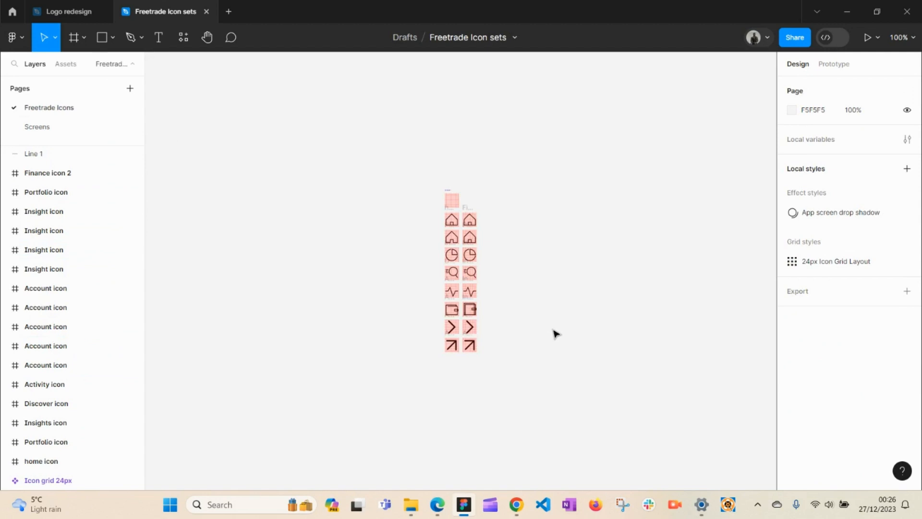
Step: Zoom in closely on the Freetrade icon set, then zoom back out to whole icons
click(459, 311)
click(456, 279)
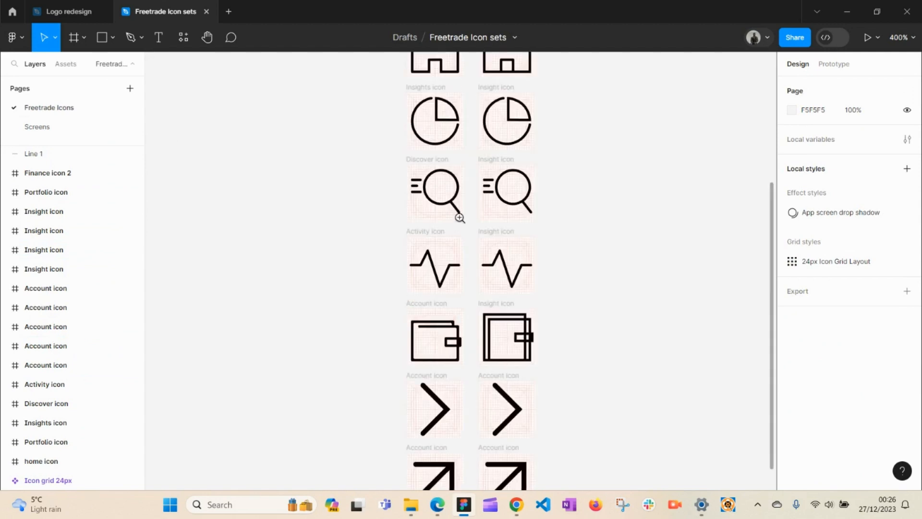
drag(459, 218, 463, 215)
key(z)
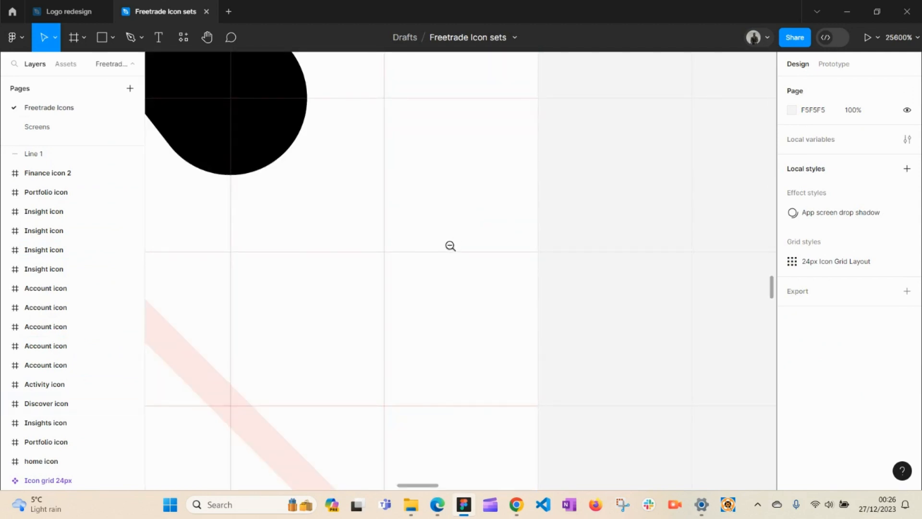
alt+click(402, 261)
alt+click(402, 261)
alt+click(402, 261)
alt+click(402, 261)
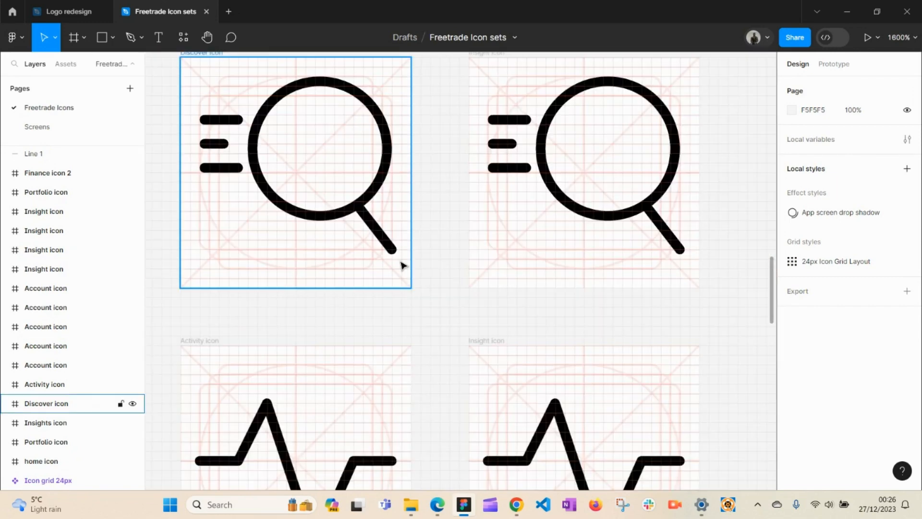
Step: Bring the Insights pie icon into view and inspect its frame and pie-chart group
key(h)
drag(380, 245, 473, 477)
drag(498, 338, 522, 465)
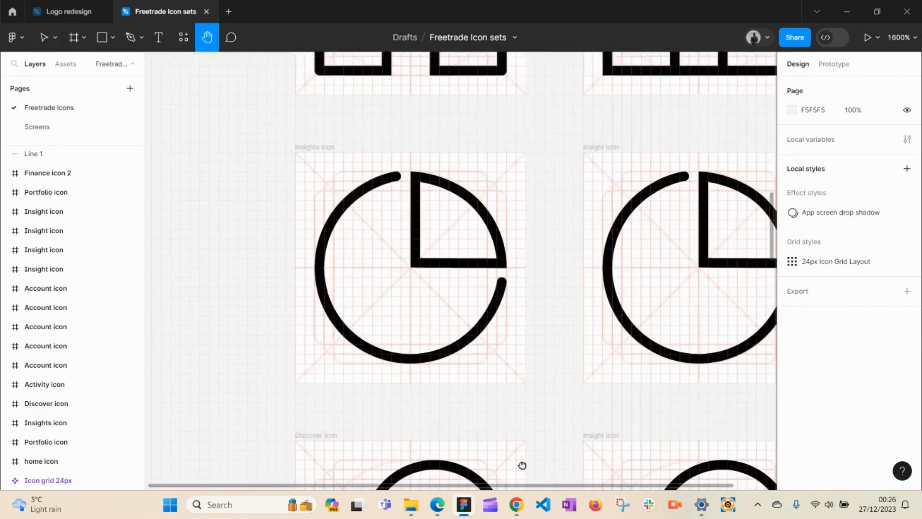
key(v)
click(464, 370)
click(461, 352)
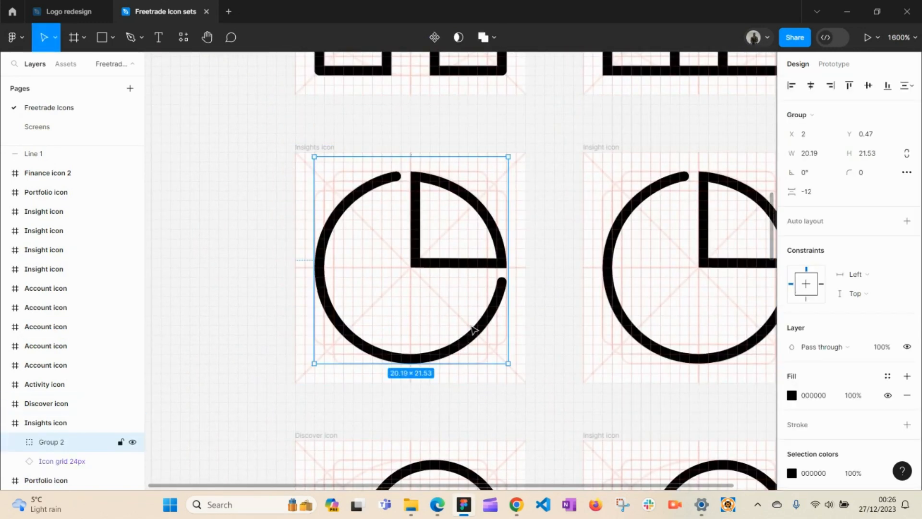
click(542, 308)
Step: Pan across the Discover, Activity, Account, chevron and arrow icons
key(h)
drag(541, 296, 576, 223)
drag(546, 416, 582, 199)
drag(575, 349, 537, 212)
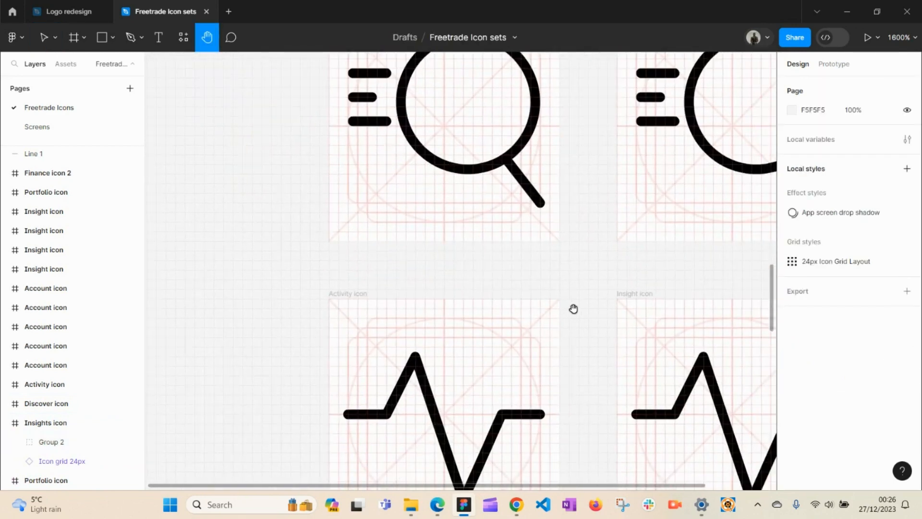
drag(575, 309, 467, 171)
mouse_move(476, 327)
mouse_down()
mouse_move(490, 294)
mouse_move(490, 134)
mouse_up()
drag(517, 338, 508, 226)
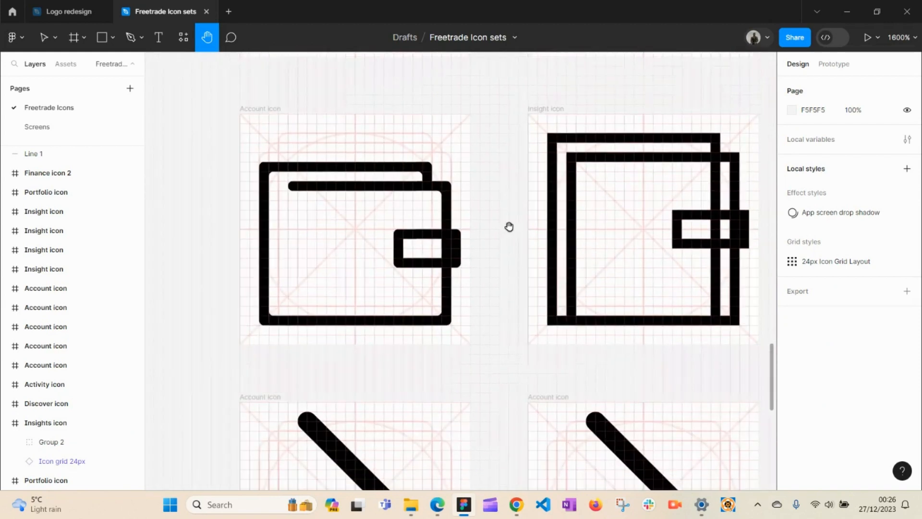
drag(484, 269, 502, 229)
mouse_move(513, 298)
mouse_down()
mouse_move(518, 243)
mouse_move(504, 153)
mouse_up()
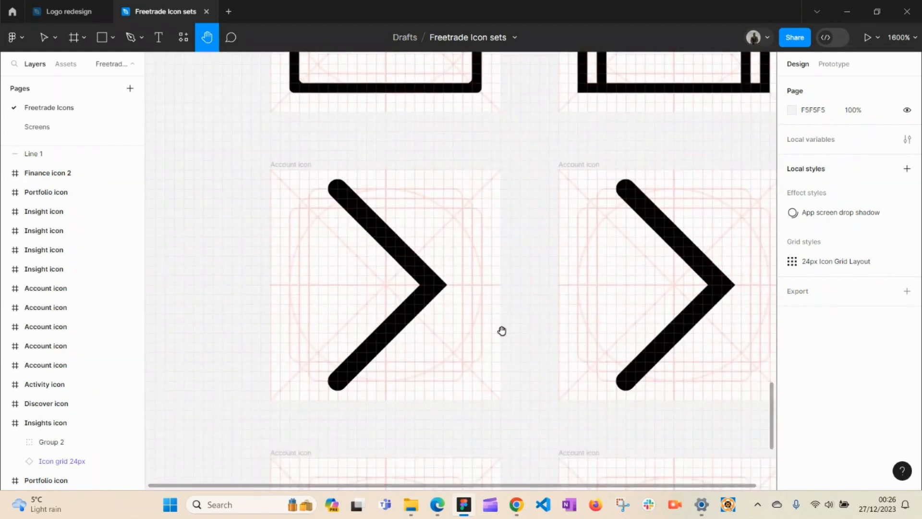
drag(502, 330, 516, 269)
Step: Try moving the arrow Account icon right, undo it, and check the 24px Icon Grid Layout style
key(v)
click(503, 285)
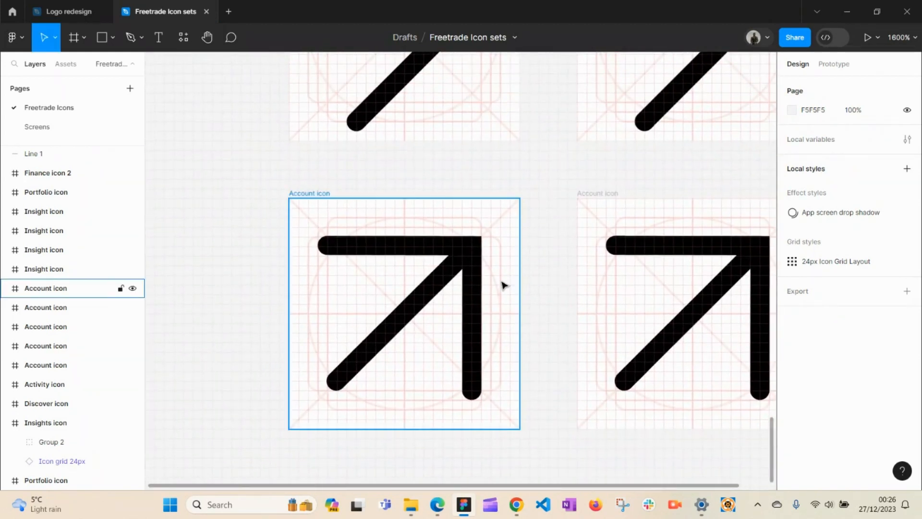
drag(476, 294, 537, 301)
key(ctrl+z)
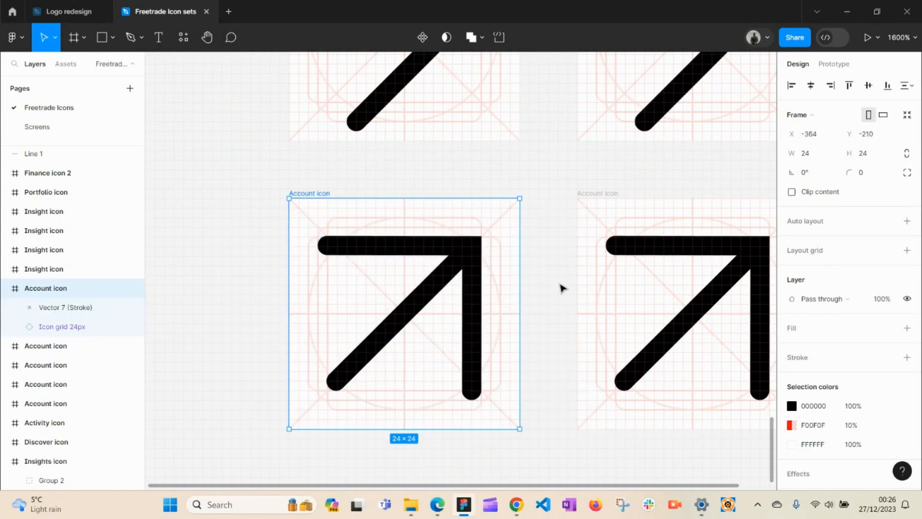
click(542, 287)
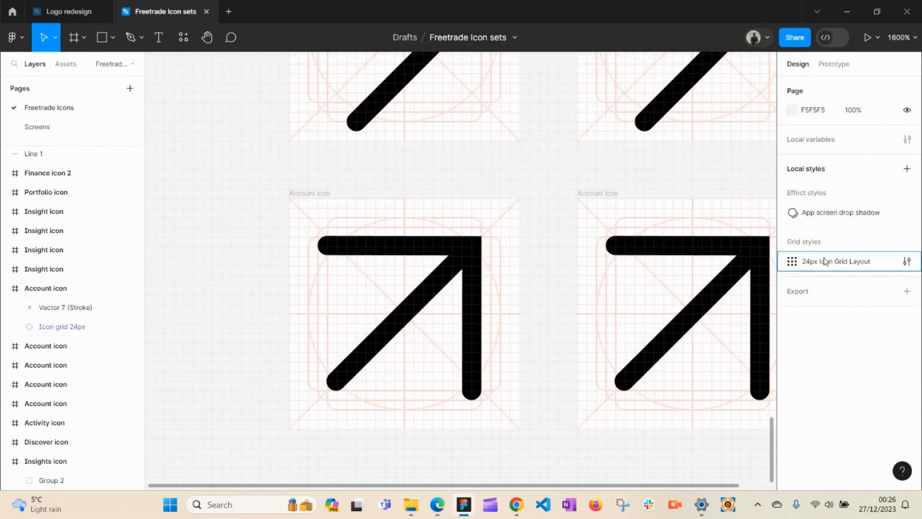
click(794, 267)
Step: Try dragging the arrow vector's path, undo the edit, and return to the Screens page
click(445, 225)
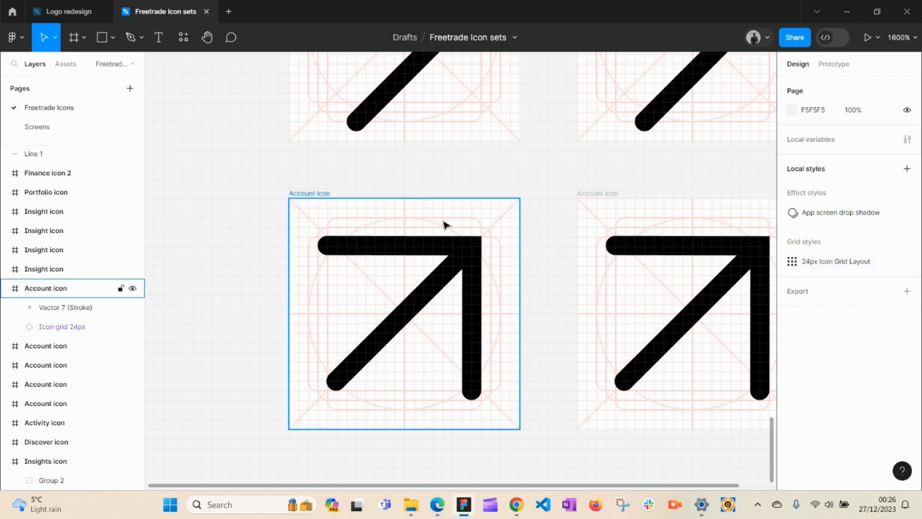
click(442, 252)
double_click(447, 255)
mouse_move(451, 259)
mouse_down()
mouse_move(331, 278)
mouse_move(494, 152)
mouse_move(473, 252)
mouse_move(529, 276)
mouse_move(513, 194)
mouse_up()
key(ctrl+z)
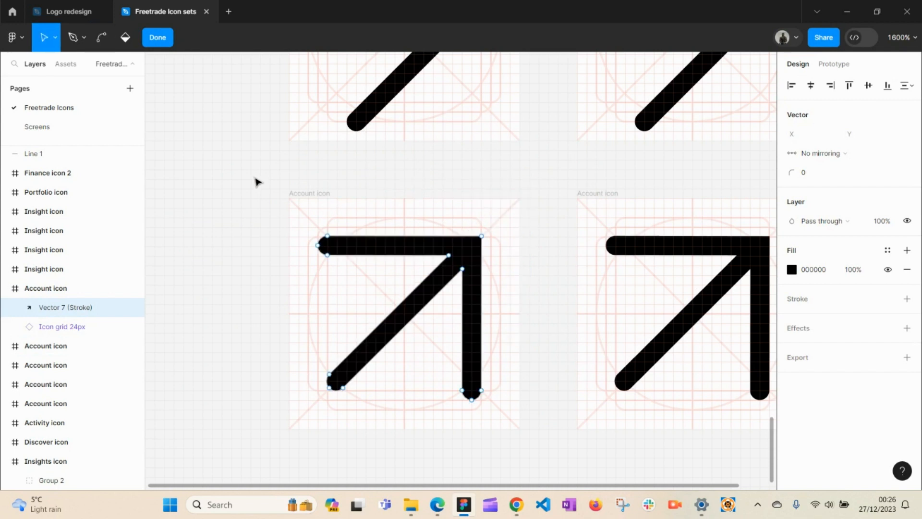
key(Escape)
click(176, 203)
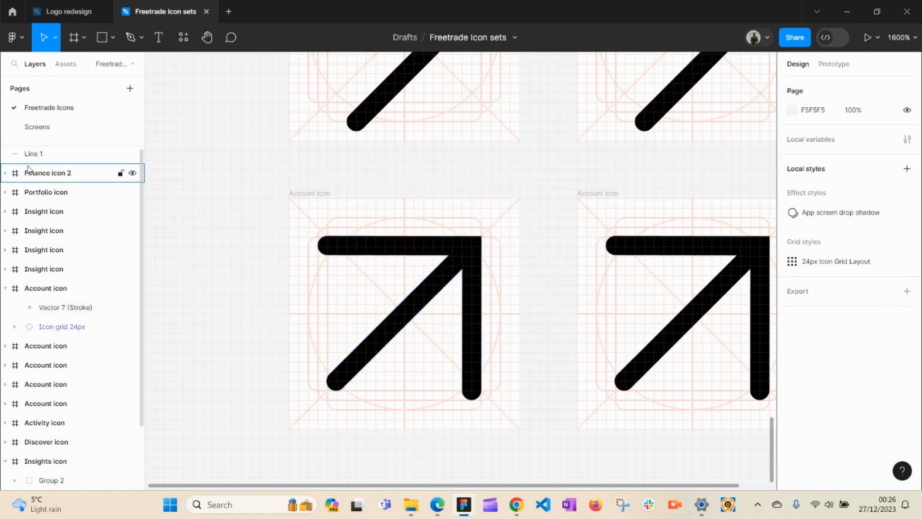
click(48, 130)
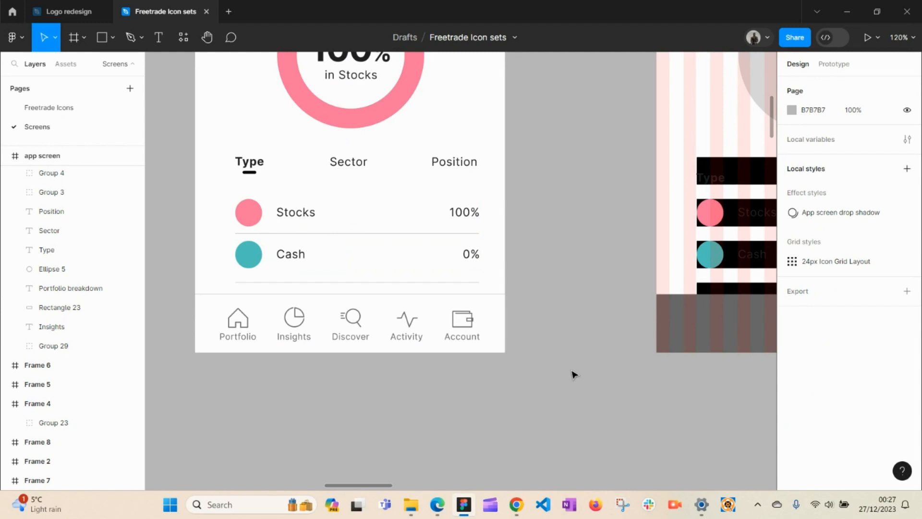
Step: Duplicate the bottom navigation icon group, Group 15, into the app screen's bottom bar
drag(566, 375, 525, 317)
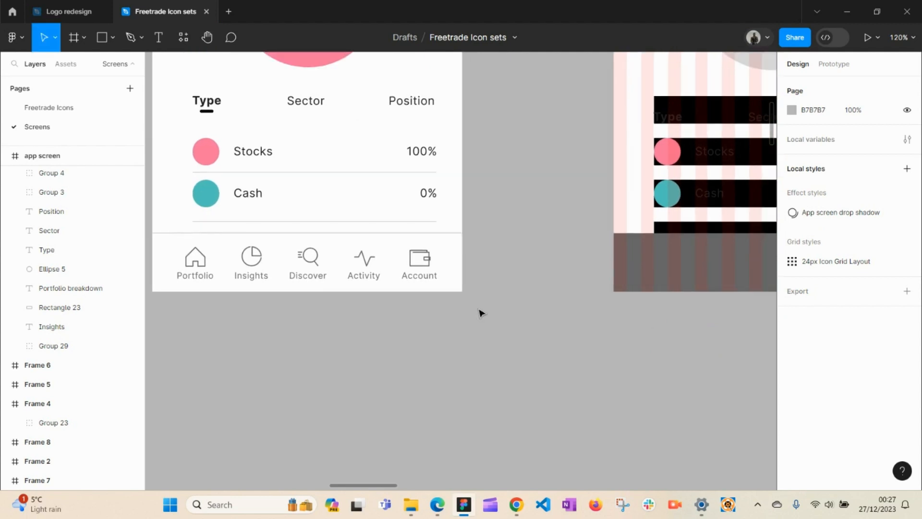
click(204, 267)
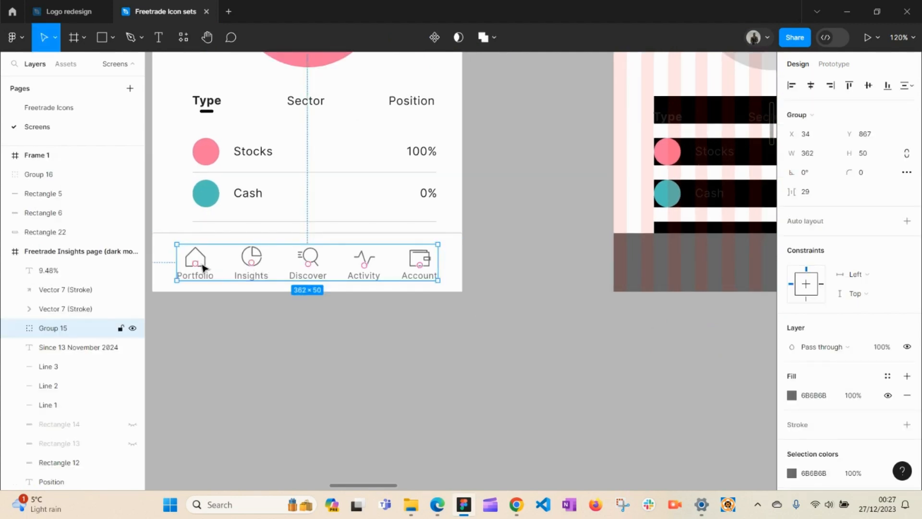
drag(203, 268, 648, 341)
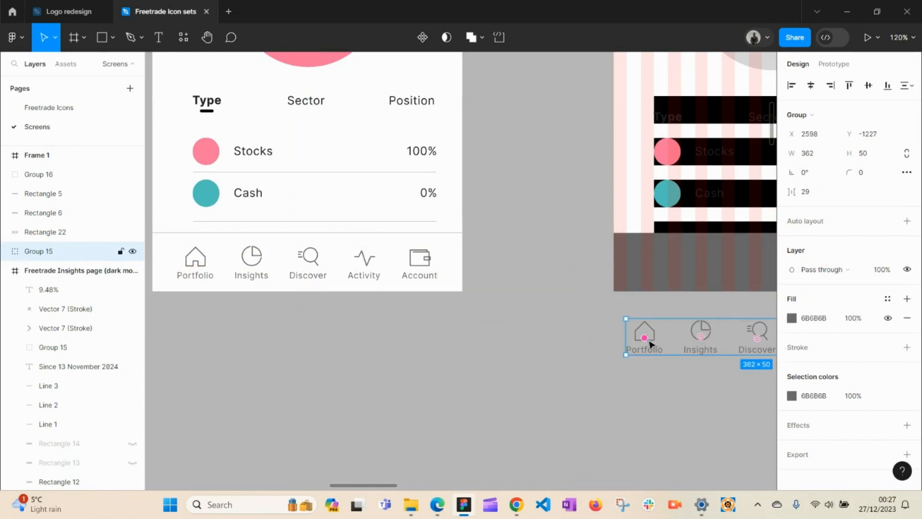
key(h)
drag(568, 298, 315, 352)
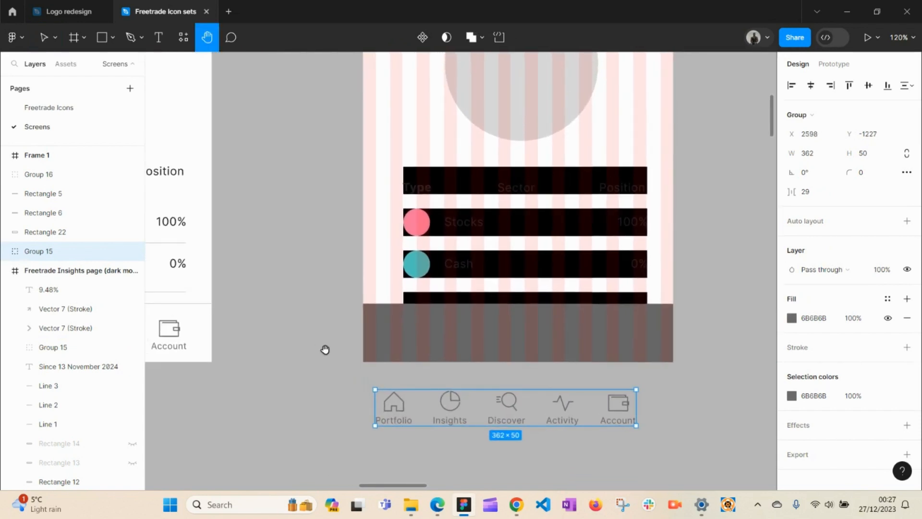
key(v)
drag(400, 407, 417, 340)
Step: Send the copied navigation icon group to back, behind the grey bar
right_click(431, 339)
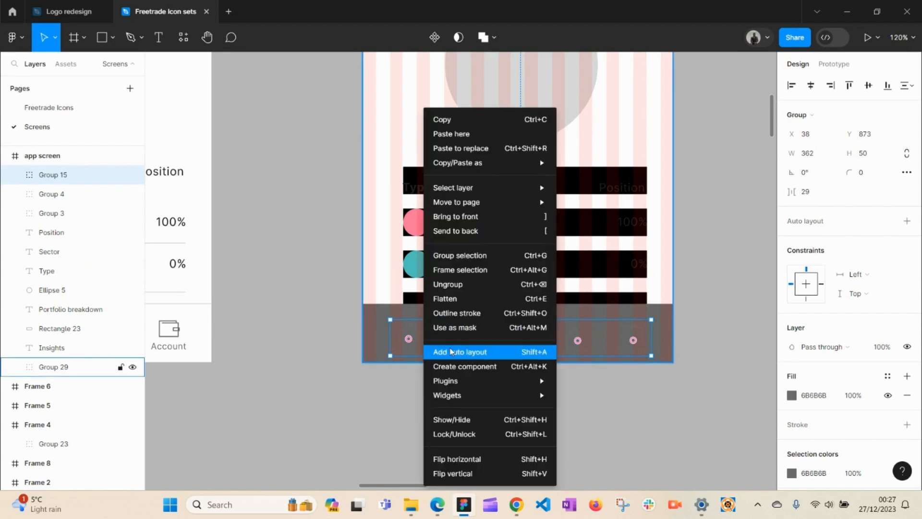
click(489, 223)
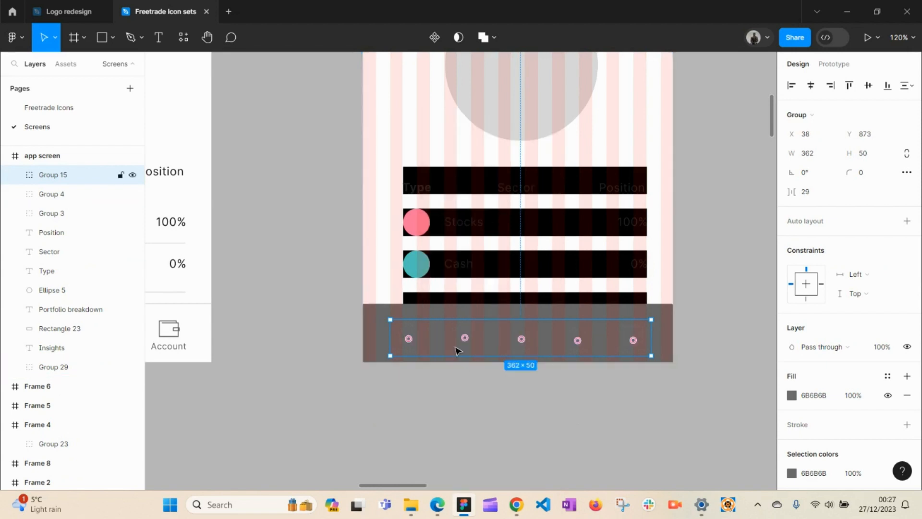
right_click(408, 338)
click(465, 230)
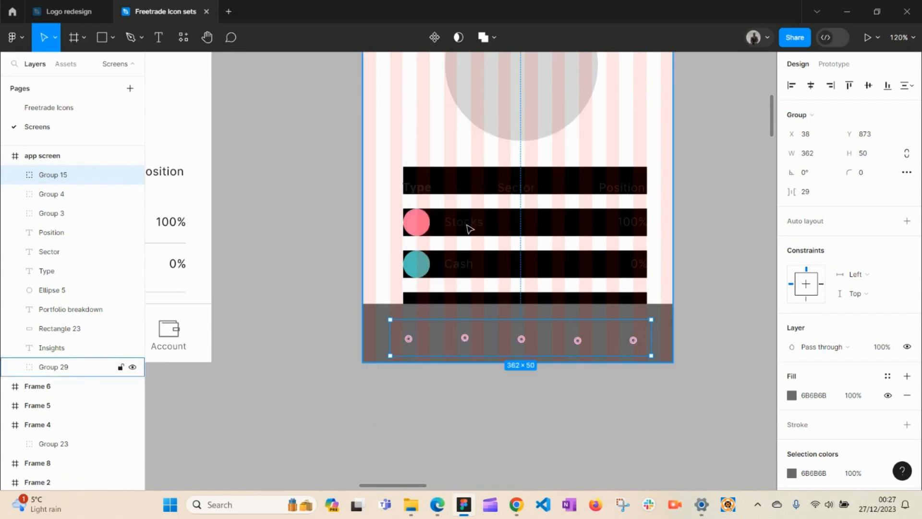
click(480, 413)
Step: Delete Group 29, the black placeholder bars, from the app screen
key(space)
drag(500, 280, 473, 465)
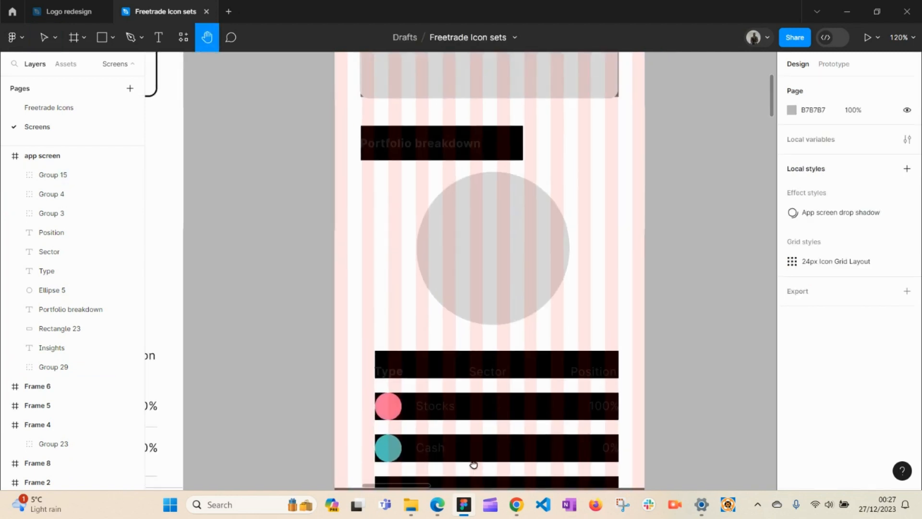
drag(491, 396, 512, 469)
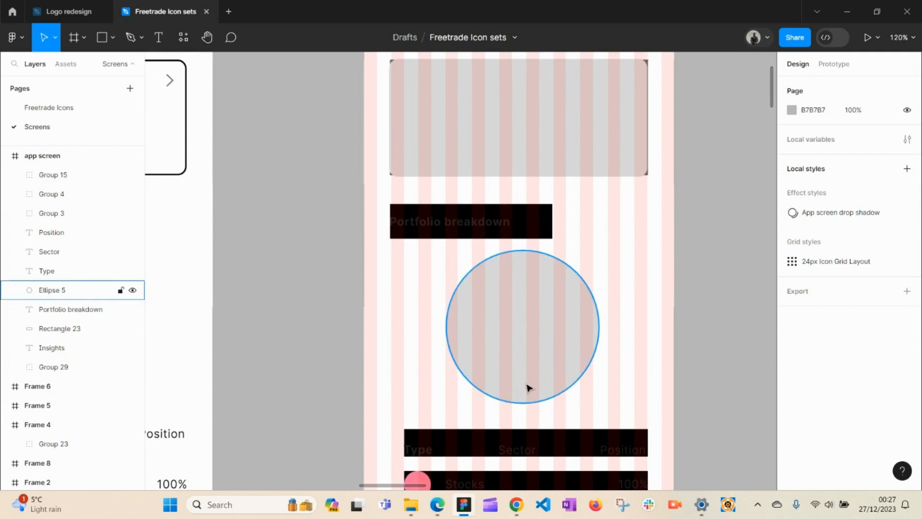
click(548, 220)
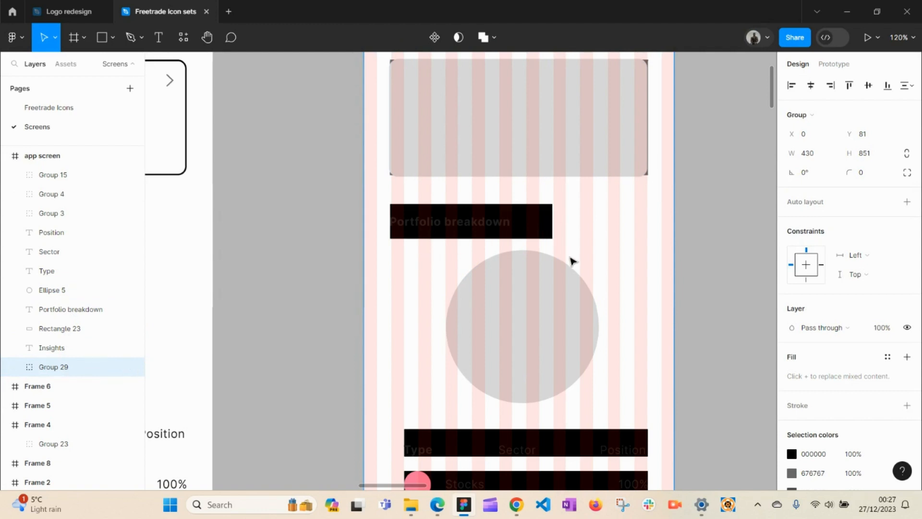
key(Delete)
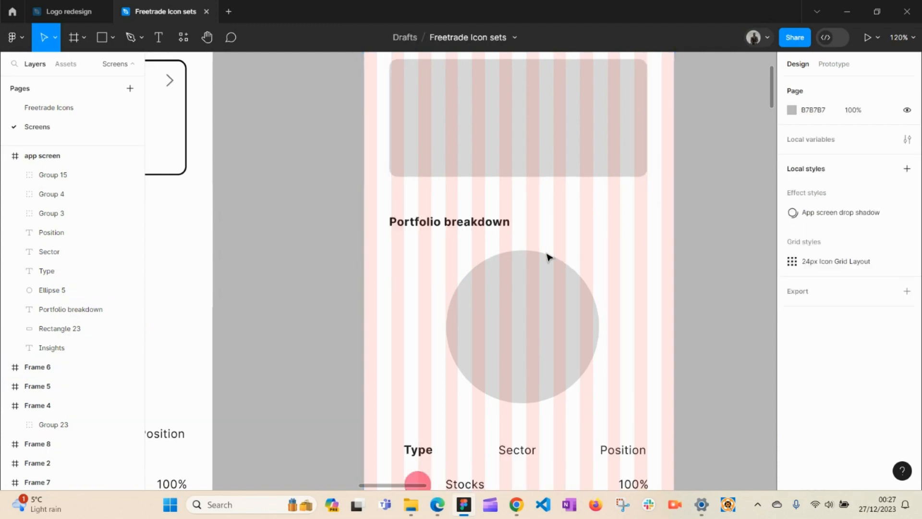
Step: Review the app screen's heading, grey card, rows and icons, then view the mock-up's performance card
key(h)
drag(502, 222, 546, 114)
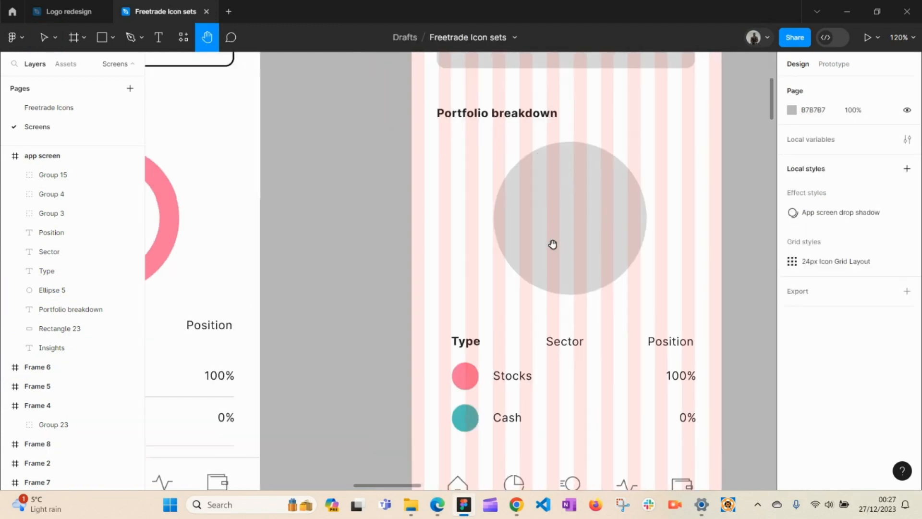
drag(552, 243, 498, 305)
drag(507, 185, 539, 370)
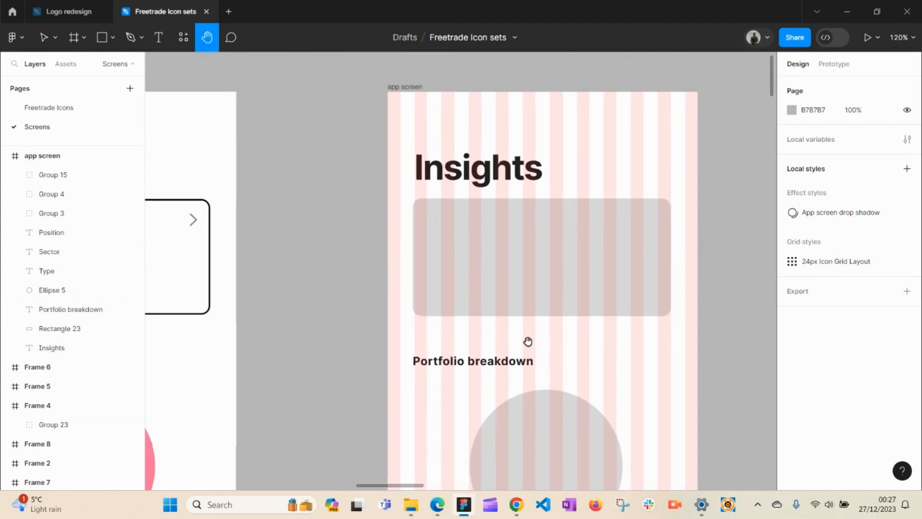
drag(538, 275, 562, 291)
drag(481, 259, 518, 298)
key(v)
click(475, 288)
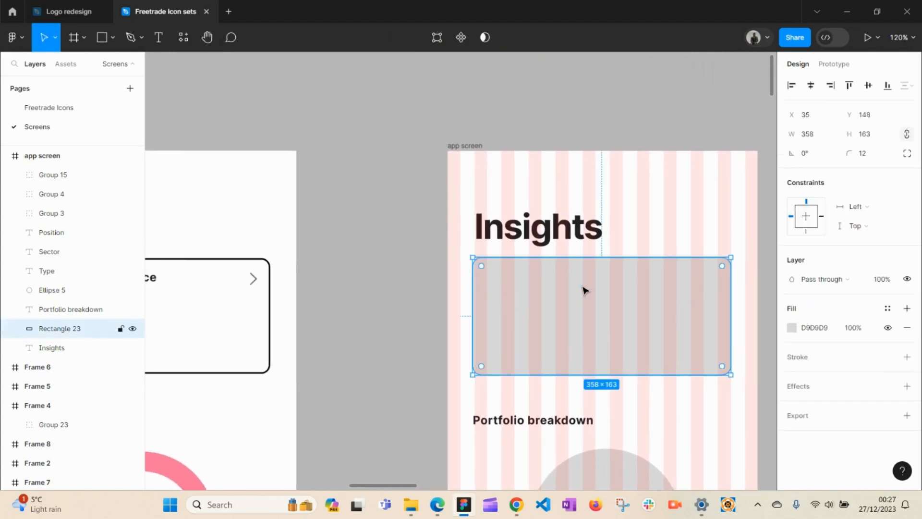
click(393, 286)
key(h)
drag(385, 283, 525, 286)
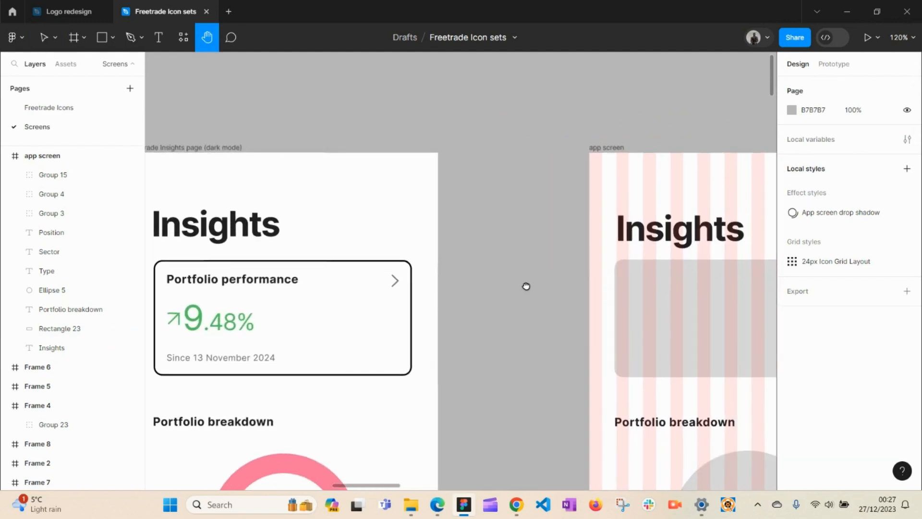
Step: Group the mock-up card's chevron, Portfolio performance title, 9.48%, up arrow and Since 13 November 2024 date
key(v)
click(394, 282)
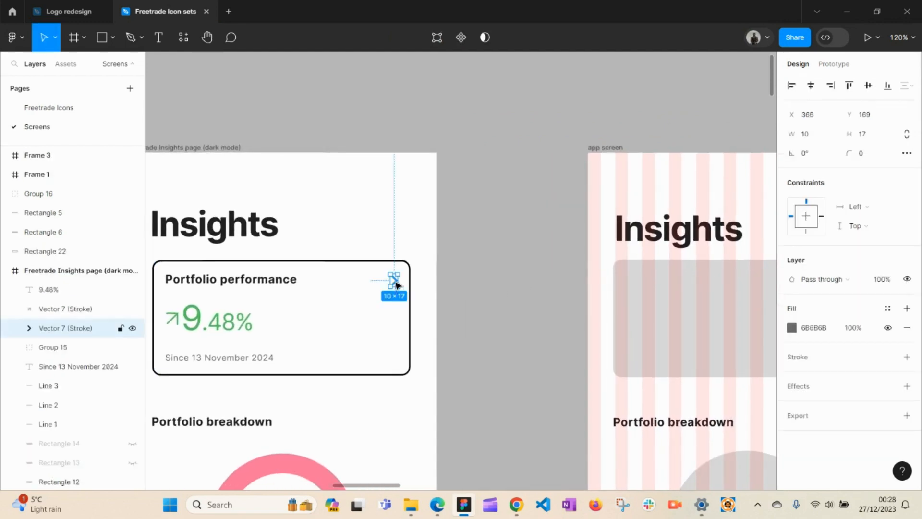
shift+click(251, 282)
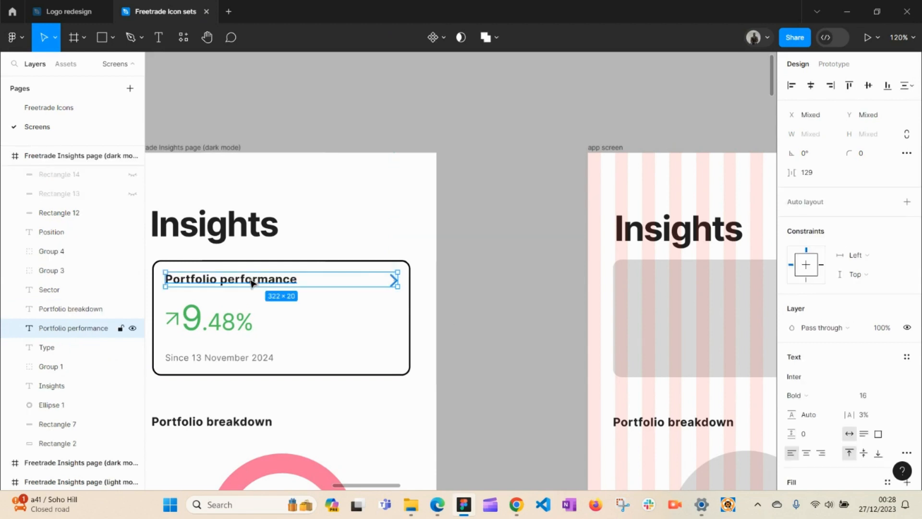
shift+click(222, 322)
shift+click(174, 321)
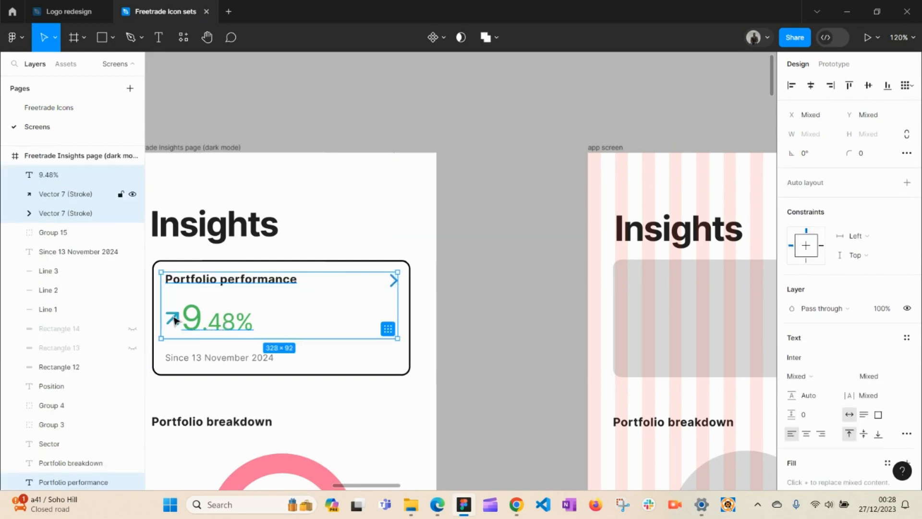
shift+click(221, 363)
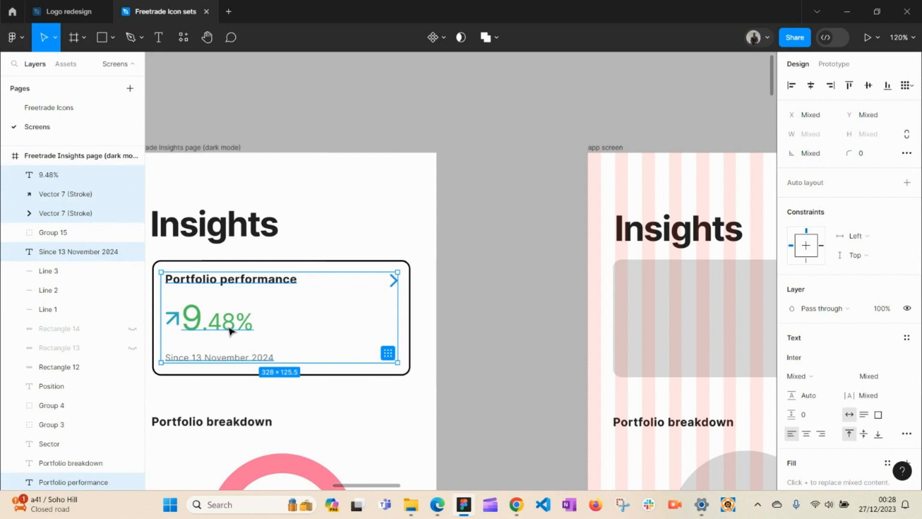
key(ctrl+g)
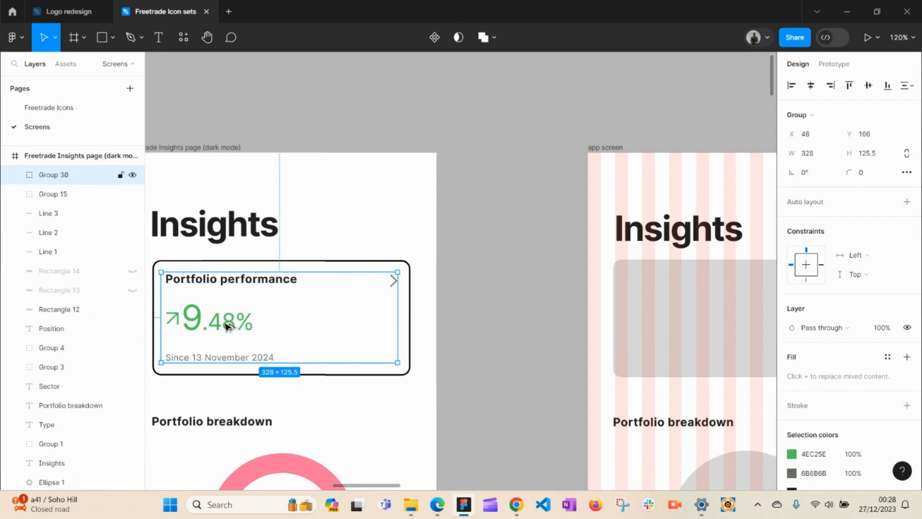
Step: Copy the group onto the app screen's grey card and bring it to the front
drag(227, 325, 690, 322)
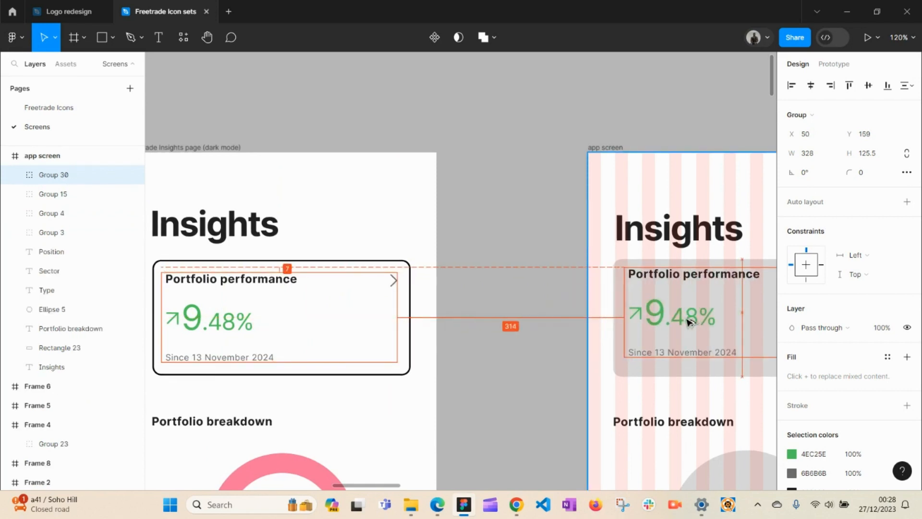
key(space)
drag(598, 333, 272, 305)
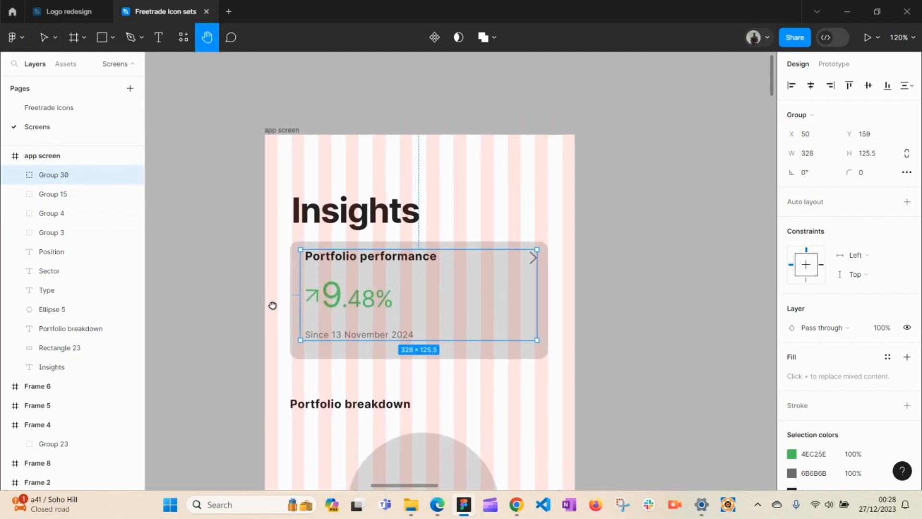
right_click(347, 298)
click(418, 216)
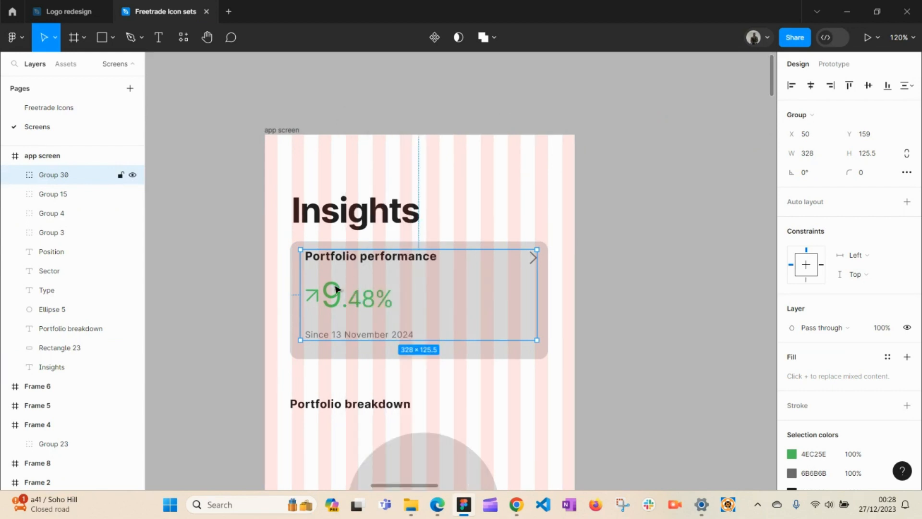
click(510, 354)
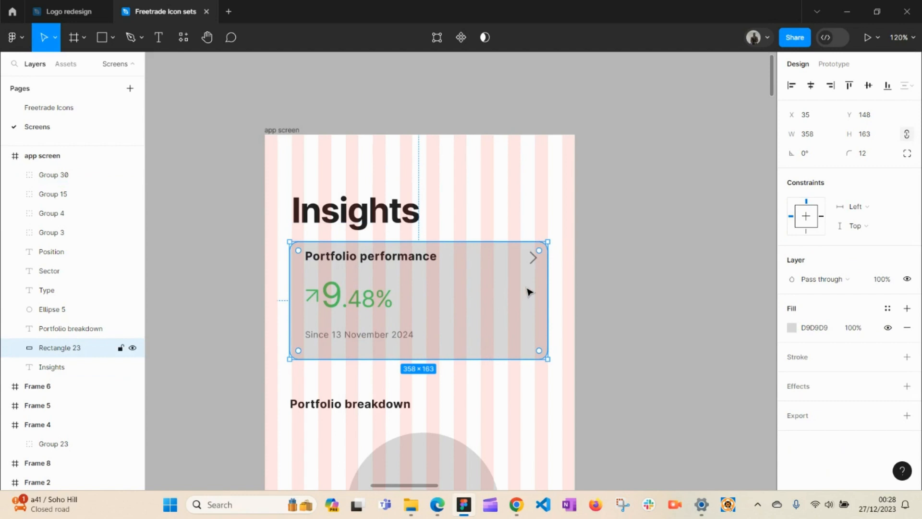
Step: Change the app screen card's fill colour to black
click(793, 328)
click(651, 308)
drag(645, 323, 601, 351)
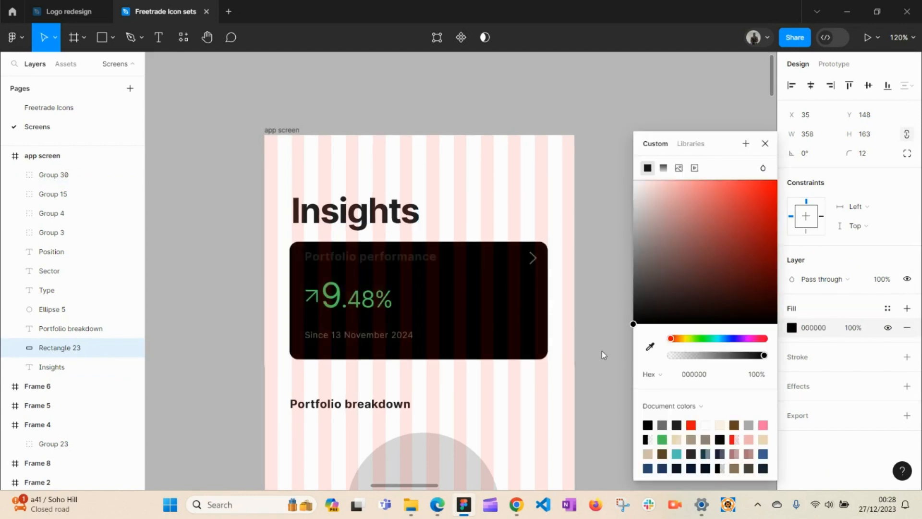
click(620, 111)
Step: Paste the mock-up card's properties onto the card, giving it no fill and a thin black outline
key(space)
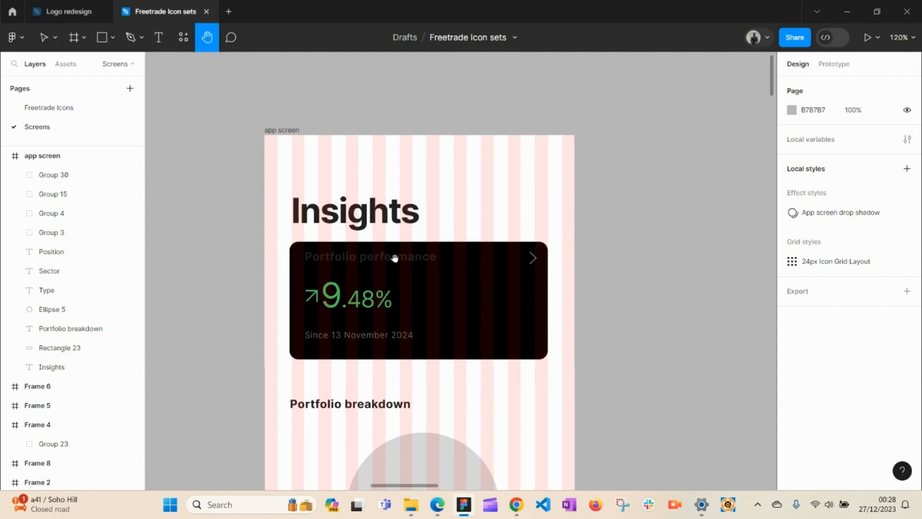
drag(395, 259, 553, 227)
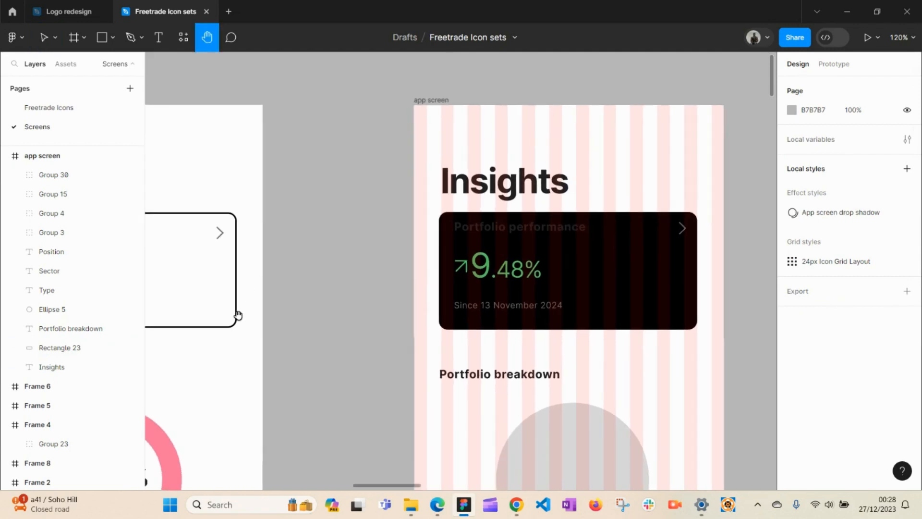
key(v)
click(236, 326)
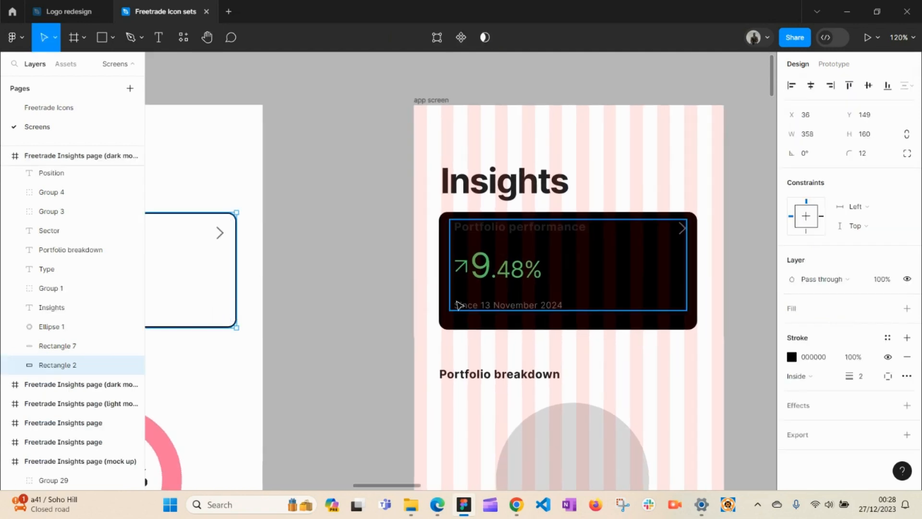
click(465, 327)
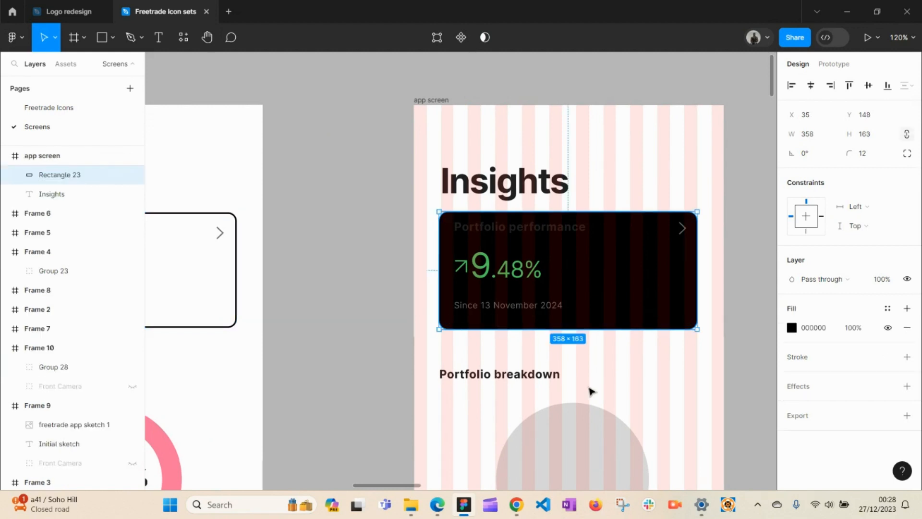
key(ctrl+alt+v)
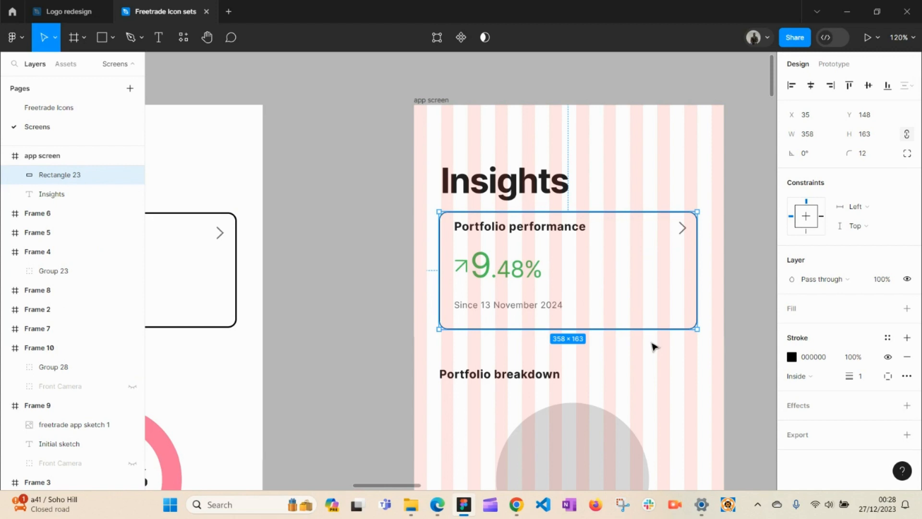
key(ctrl+z)
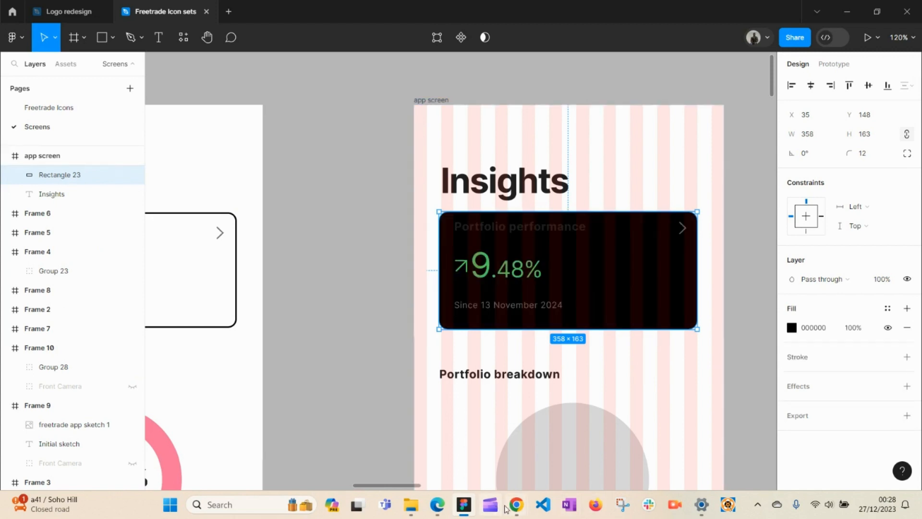
mouse_move(514, 506)
key(ctrl+shift+z)
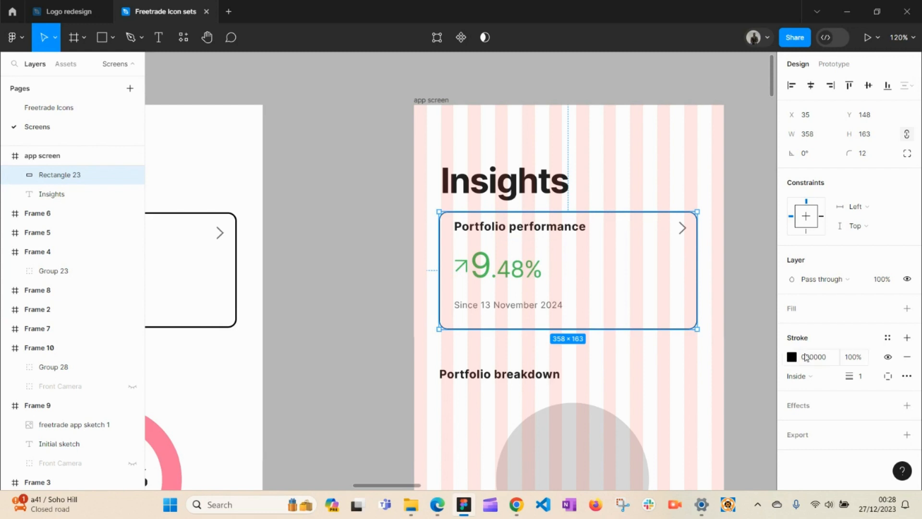
Step: Set the card's stroke weight to 2 px and check the outline
click(235, 325)
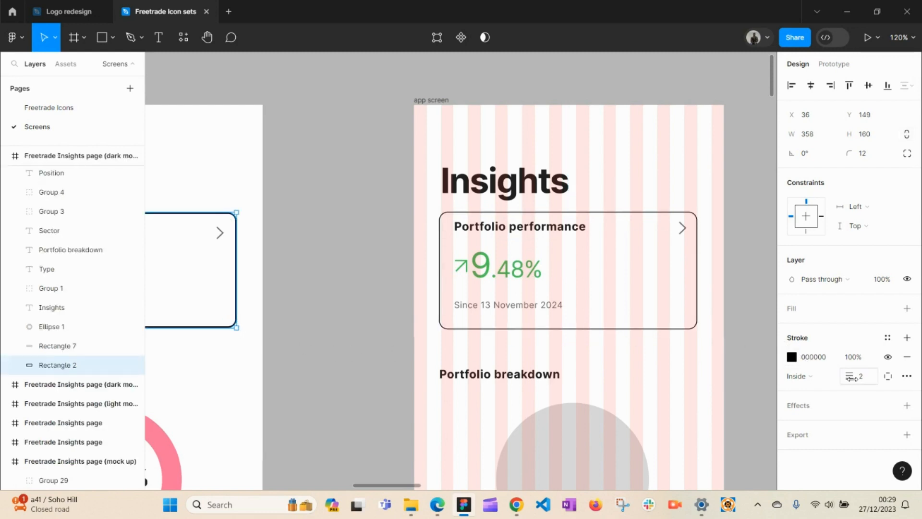
click(696, 329)
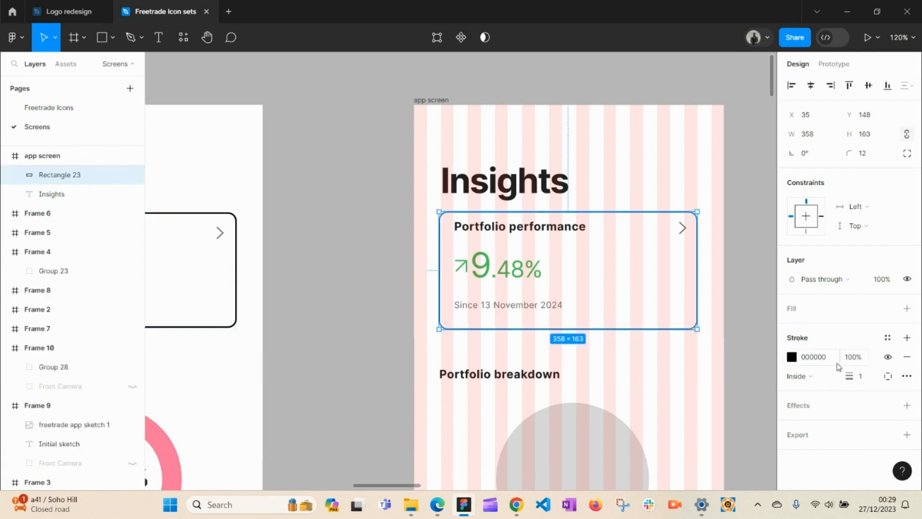
click(866, 382)
text(2)
key(Return)
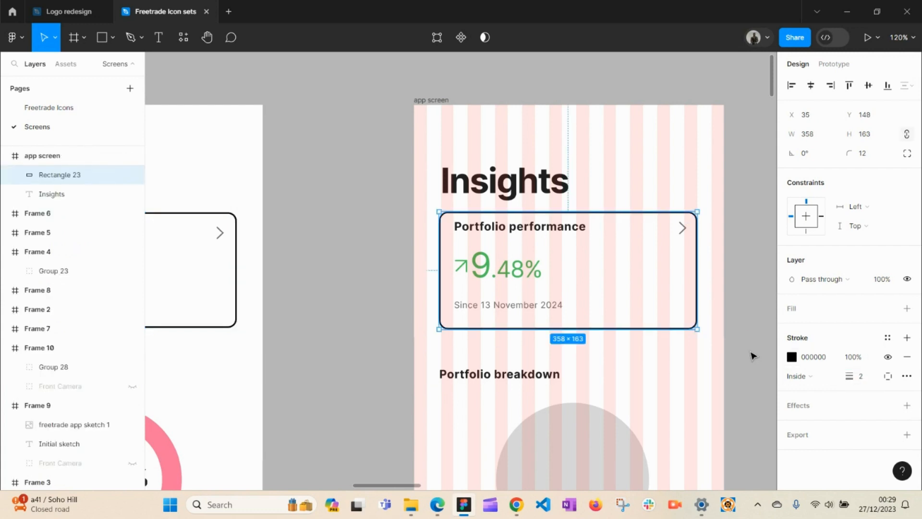
click(738, 338)
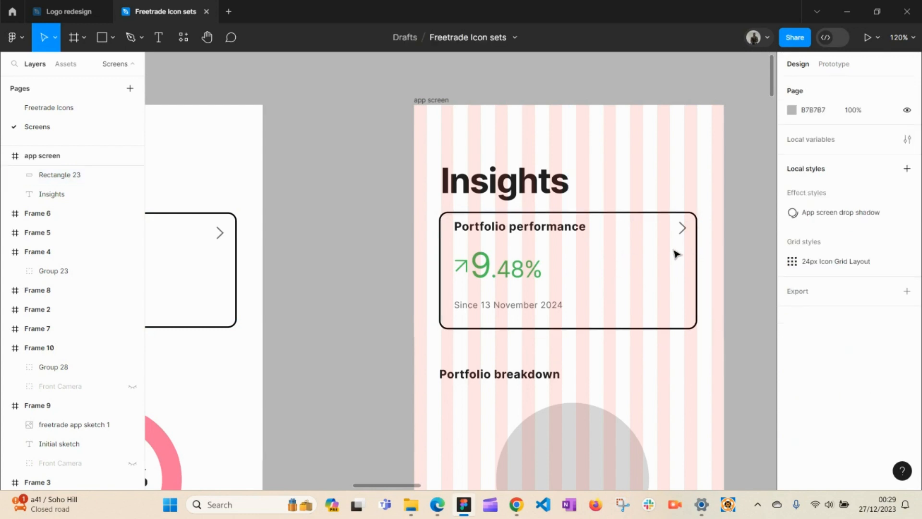
click(627, 328)
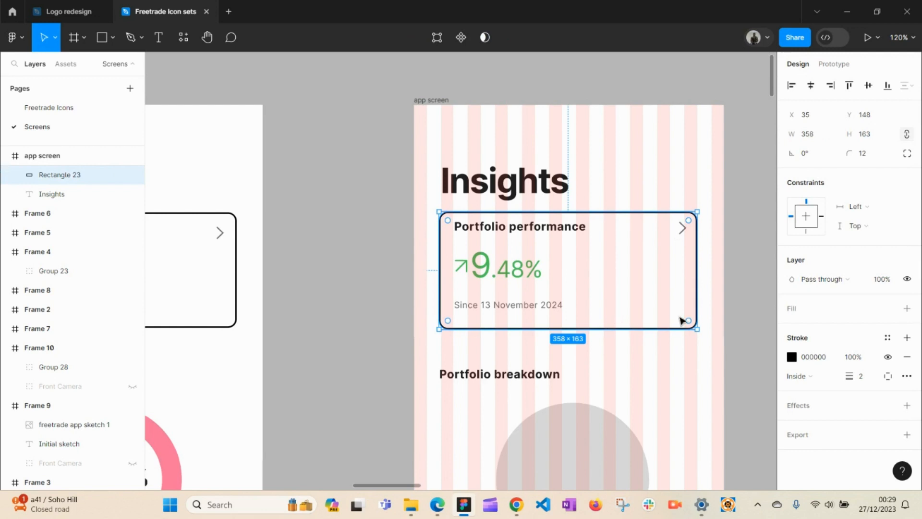
click(752, 300)
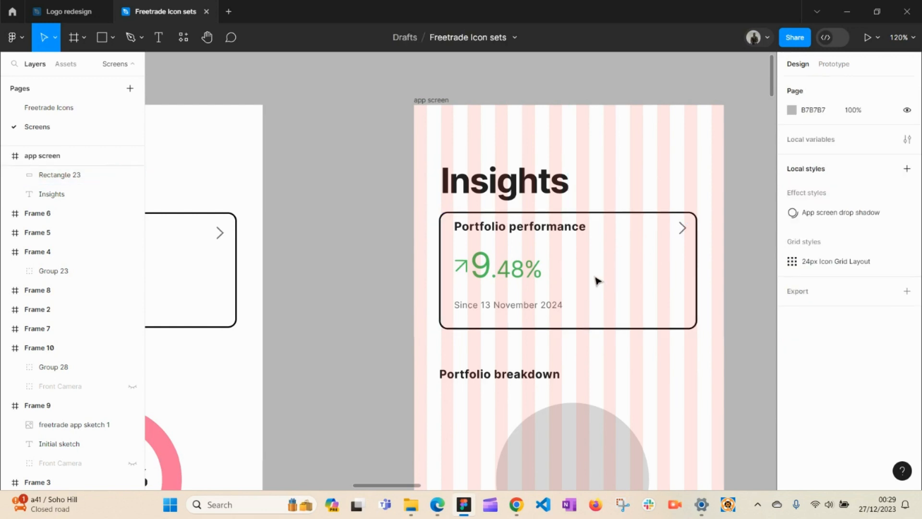
click(492, 188)
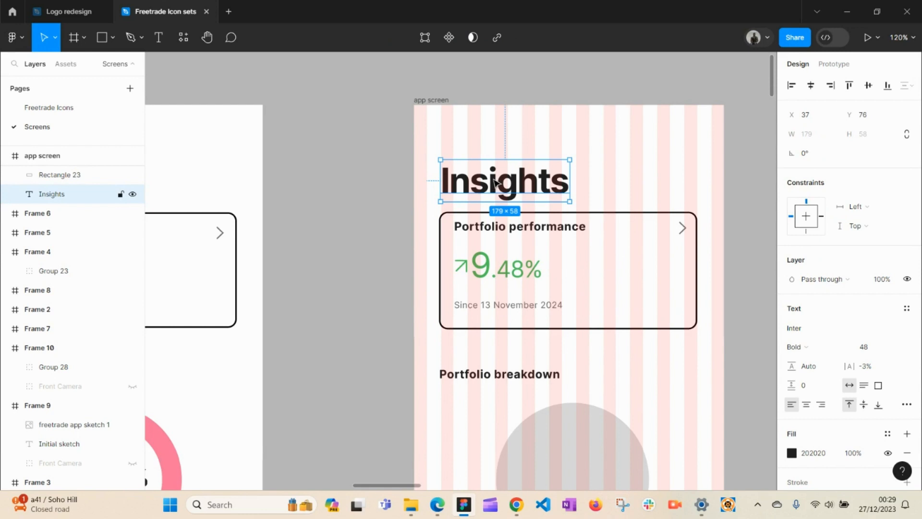
Step: Align the Insights title with the card's left edge at X 35, Y 75
drag(494, 183, 604, 226)
drag(581, 257, 402, 249)
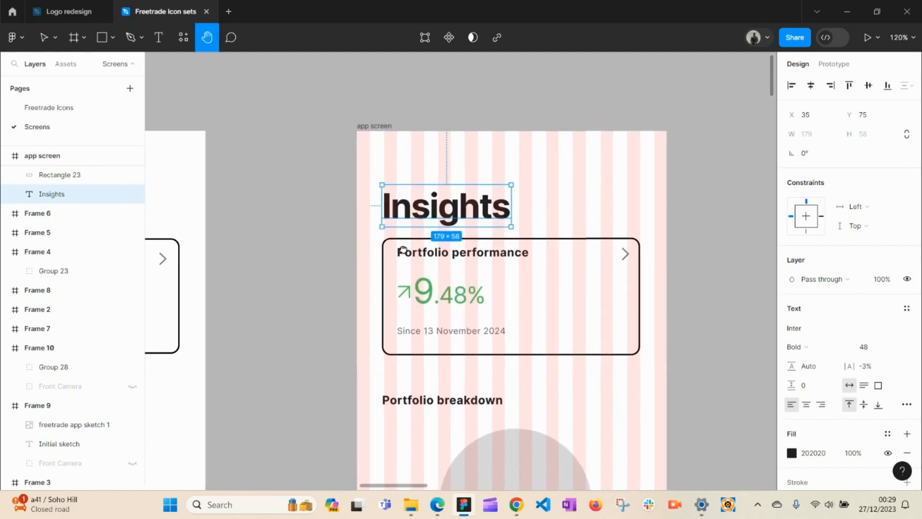
click(735, 291)
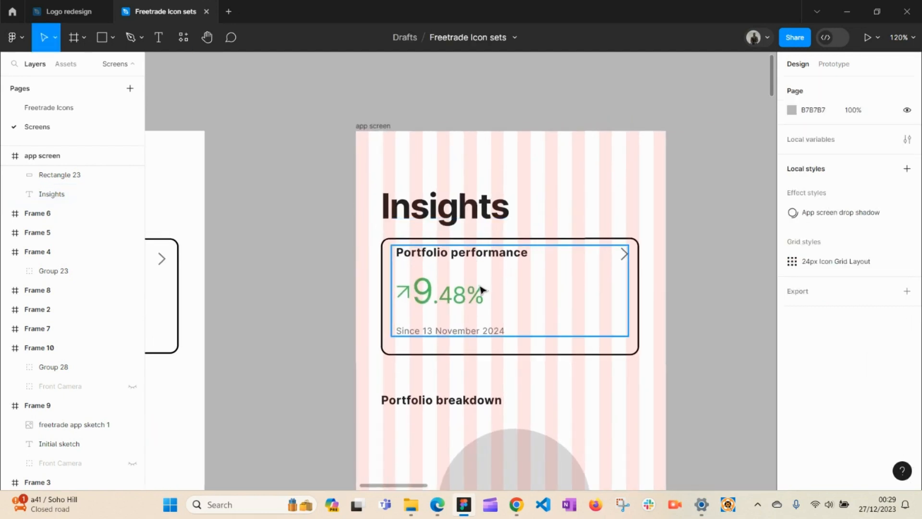
Step: Nudge the Portfolio performance group to match the dark-mode mock-up's spacing
click(507, 265)
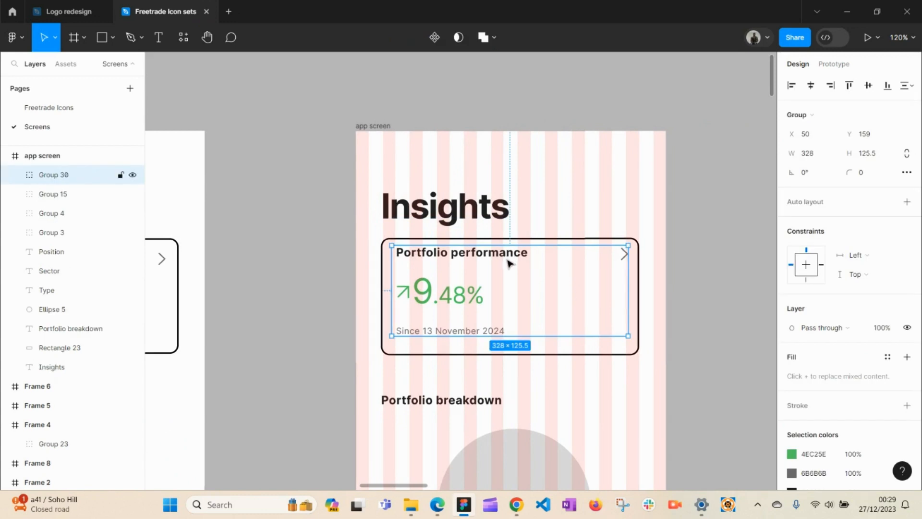
key(space)
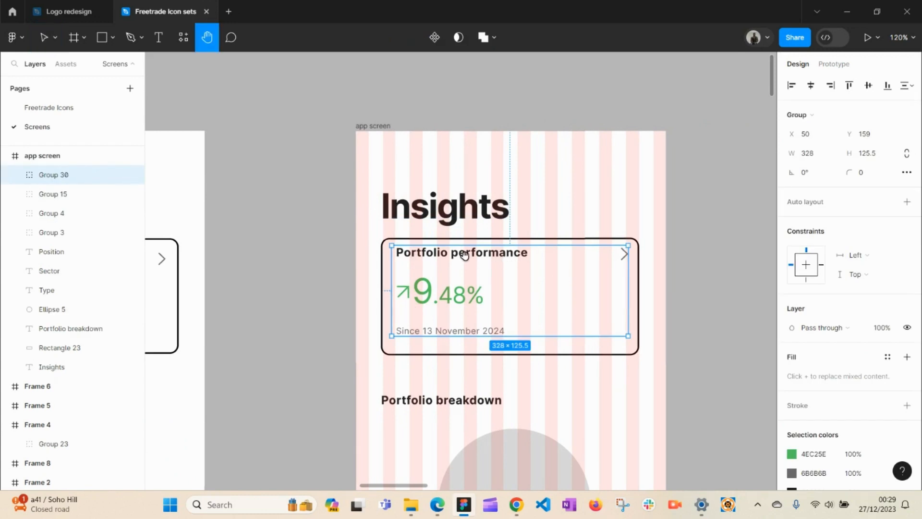
drag(464, 260, 586, 261)
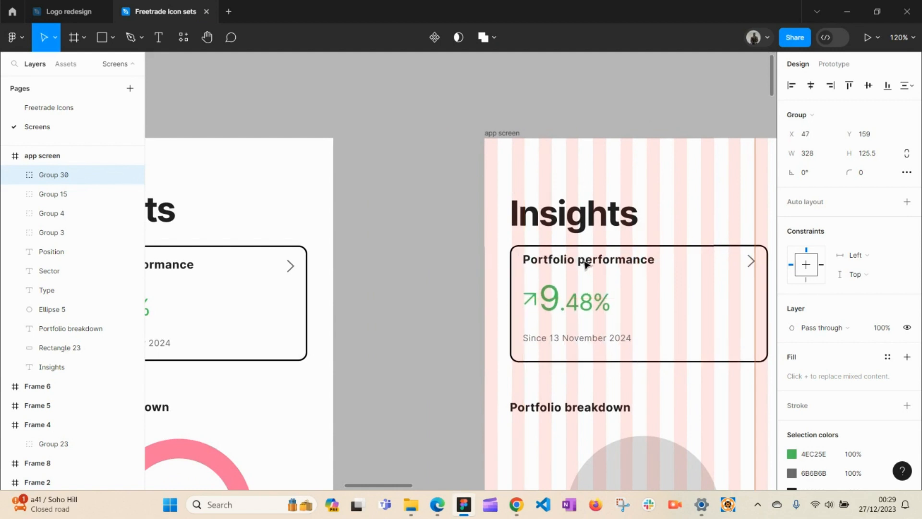
key(space)
drag(432, 249, 521, 258)
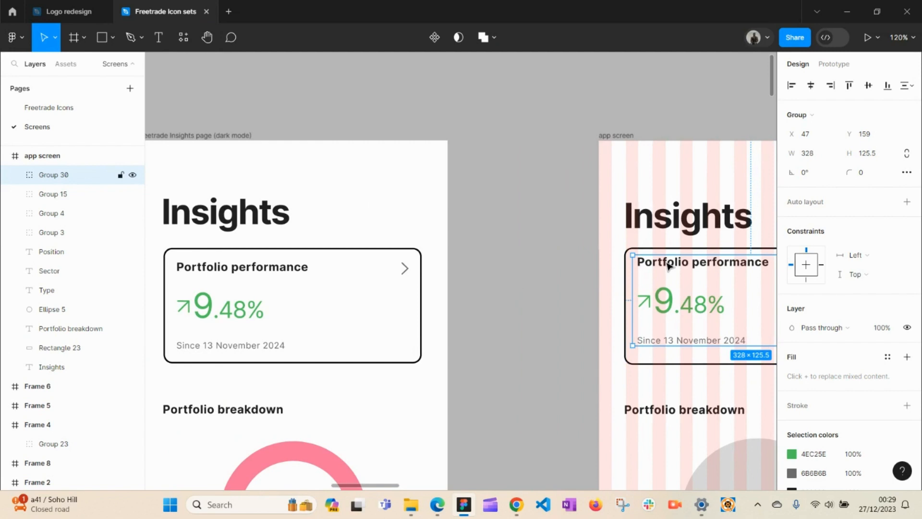
drag(667, 263, 455, 250)
key(h)
key(v)
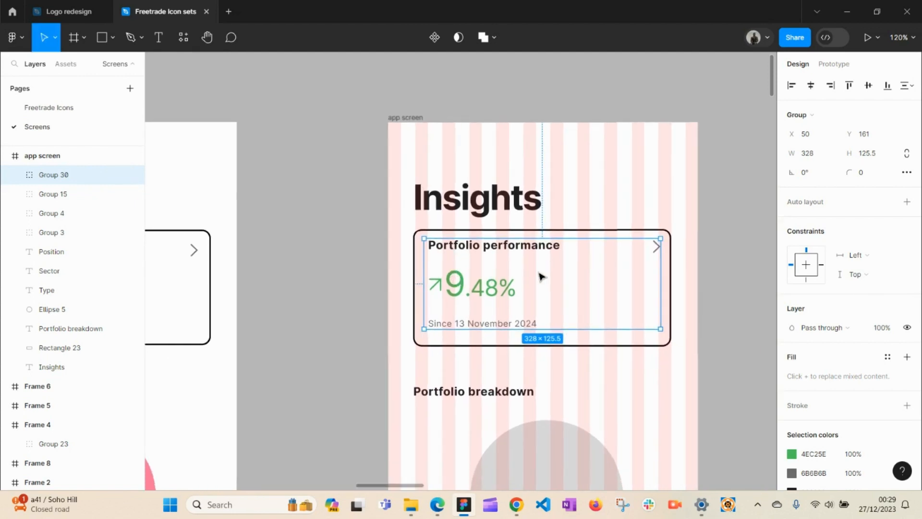
click(725, 276)
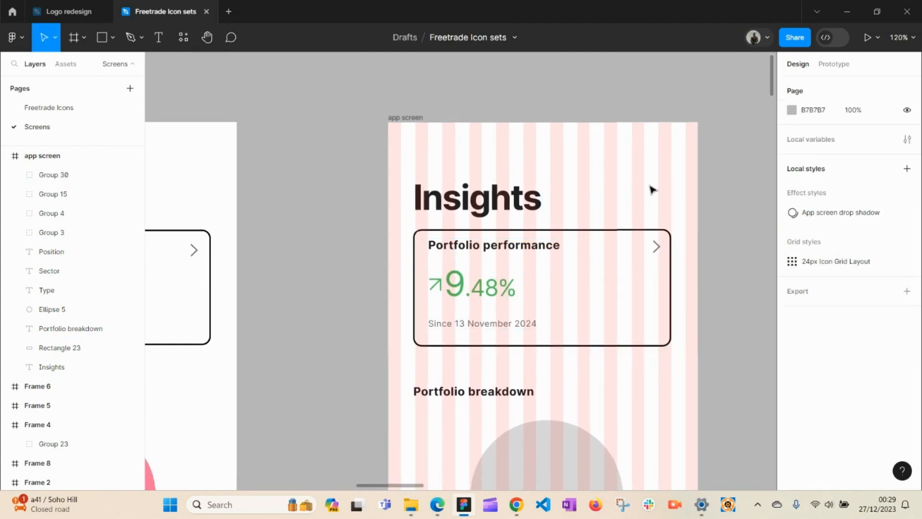
Step: Move the Portfolio breakdown heading further below the card, to X 37, Y 363
click(499, 213)
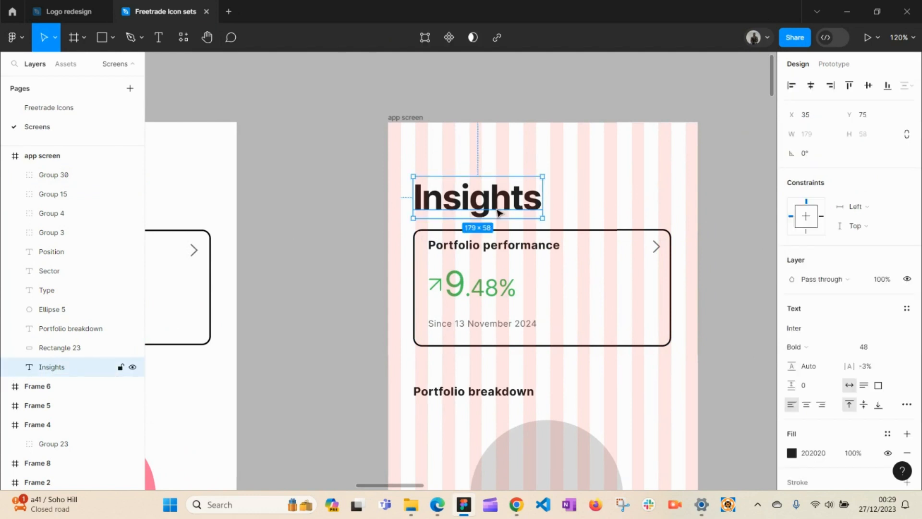
key(h)
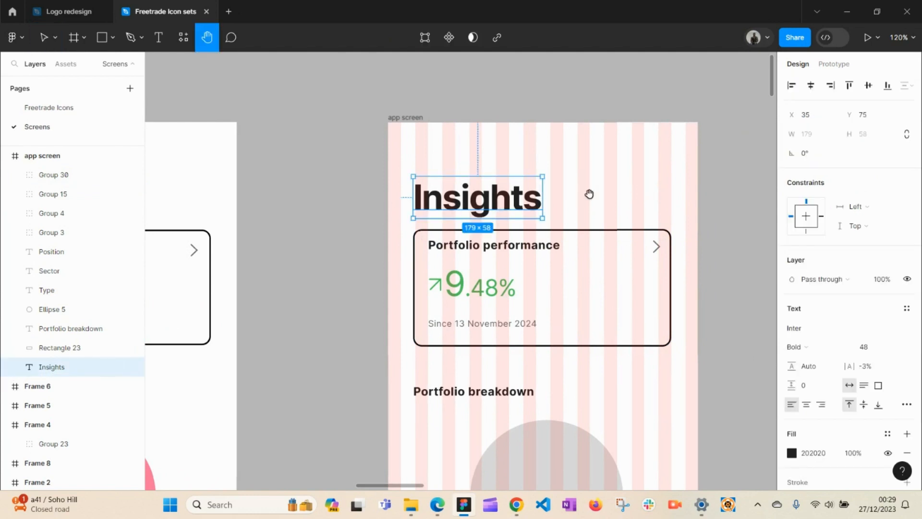
drag(583, 240, 580, 175)
drag(578, 224, 720, 170)
key(v)
click(617, 269)
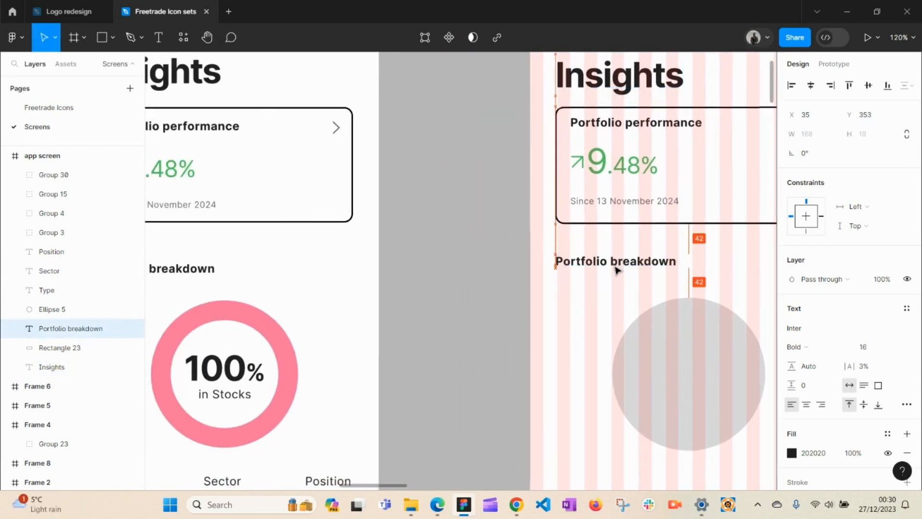
drag(617, 269, 422, 206)
key(h)
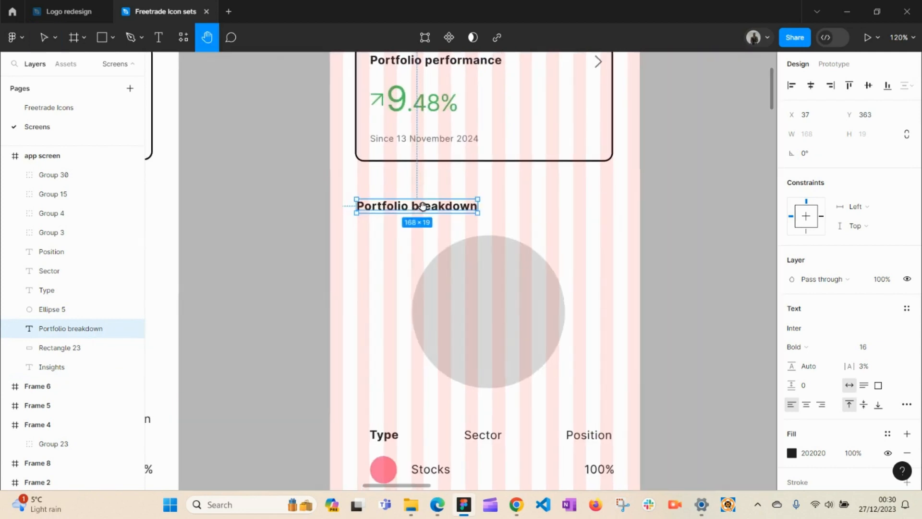
key(v)
click(491, 320)
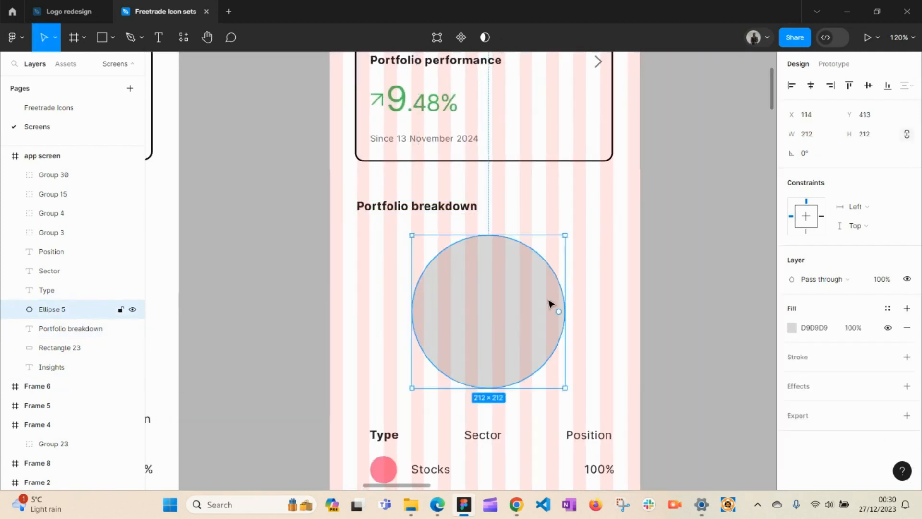
Step: Fill Ellipse 5 under Portfolio breakdown with solid black (000000)
click(792, 328)
drag(672, 310, 617, 332)
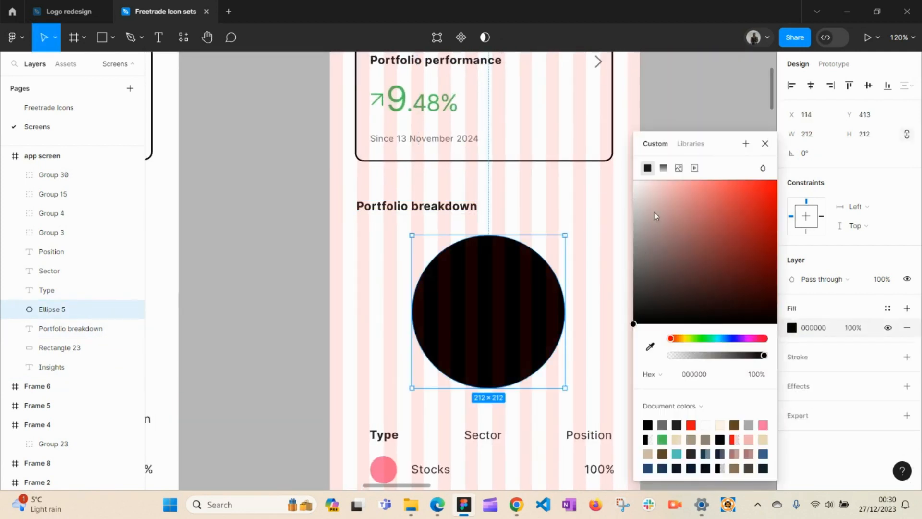
click(682, 104)
key(space)
drag(508, 309, 584, 272)
Step: Duplicate the black circle in place and shrink the copy from its centre to 162×162
click(578, 292)
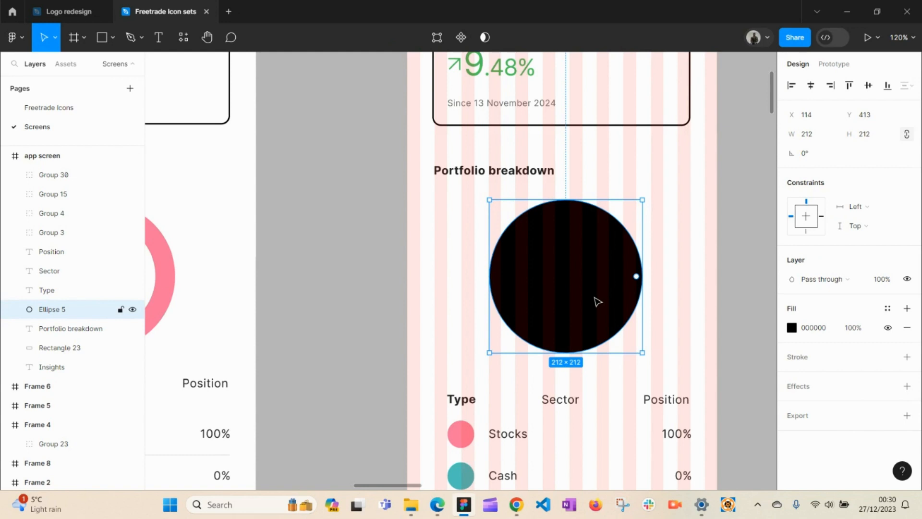
right_click(586, 280)
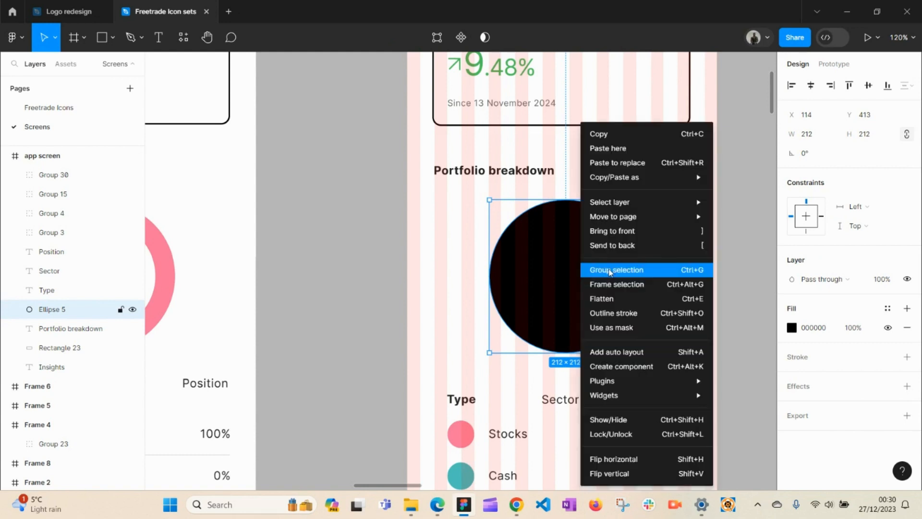
click(617, 135)
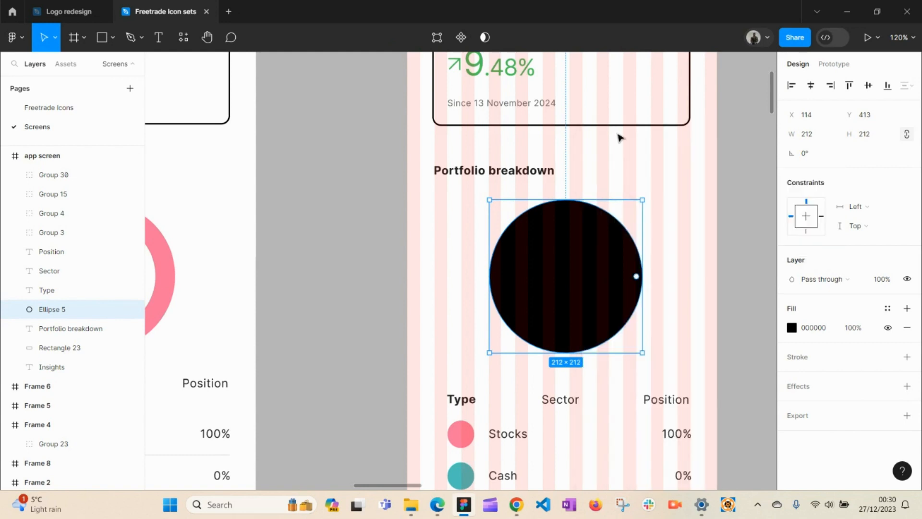
right_click(585, 290)
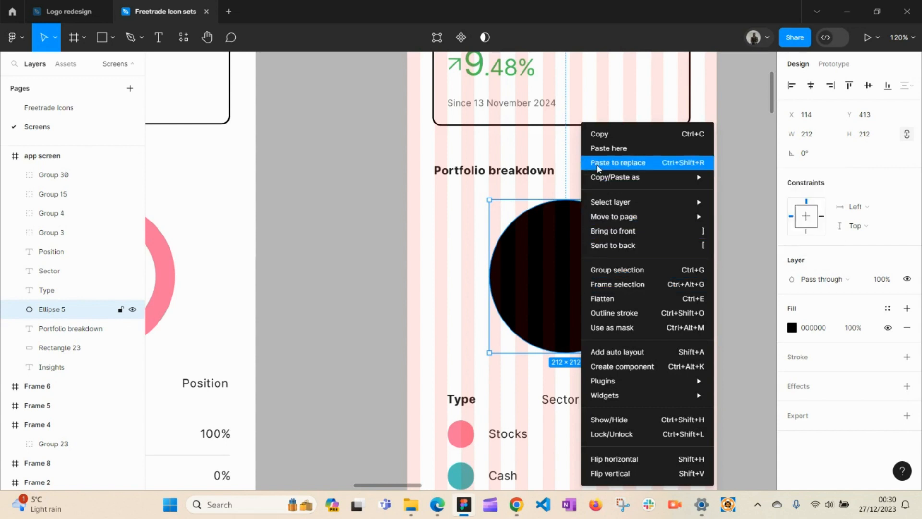
click(608, 149)
drag(647, 373, 560, 299)
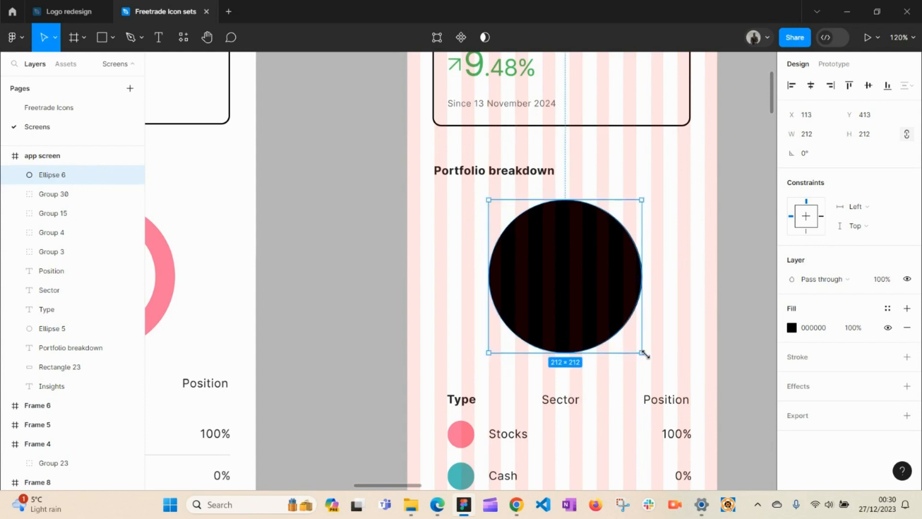
key(alt)
drag(644, 353, 624, 329)
Step: Subtract the small circle from the 212×212 circle to form a hollow donut ring
key(space)
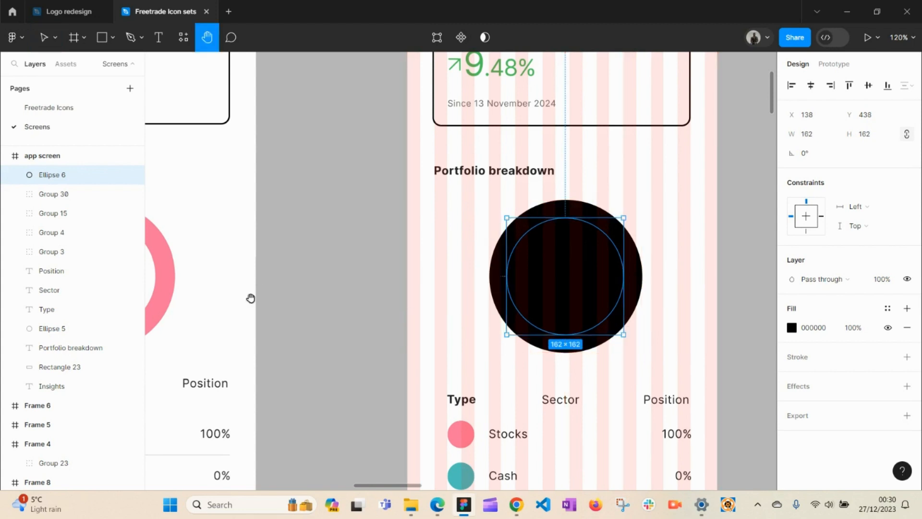
drag(260, 292, 372, 291)
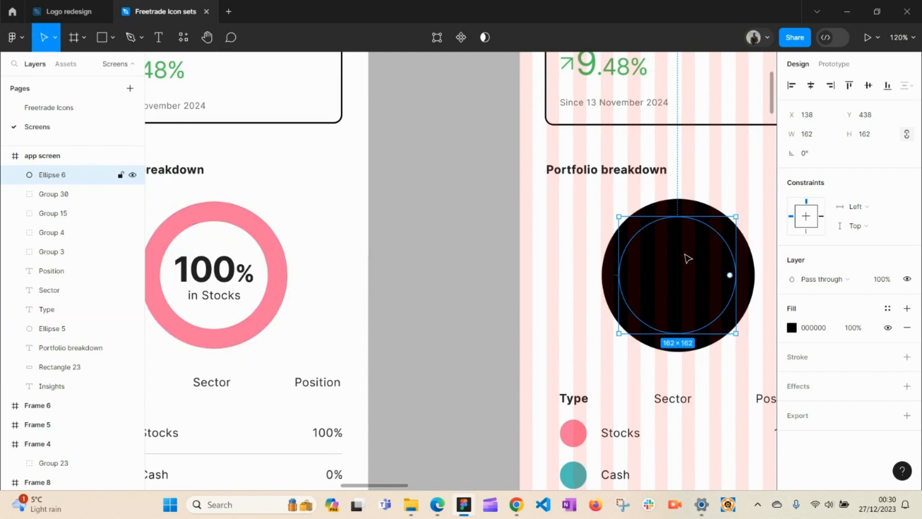
shift+click(750, 273)
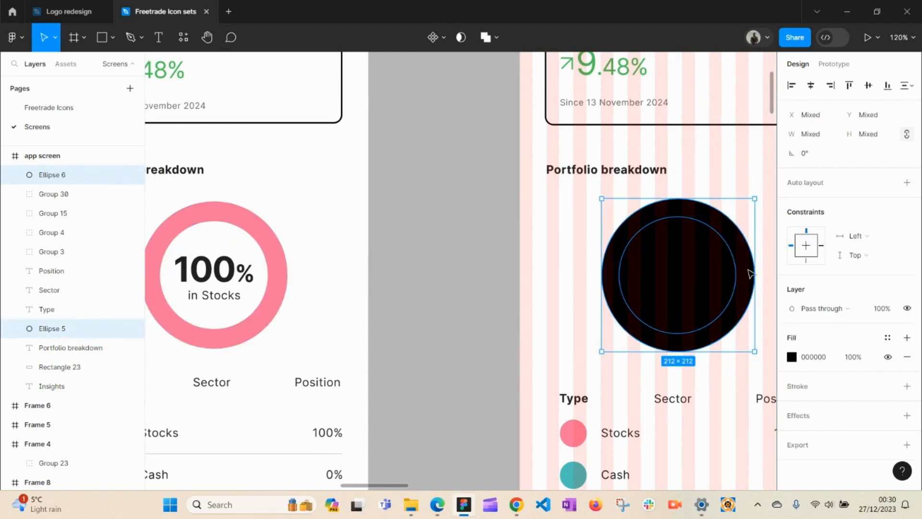
click(498, 45)
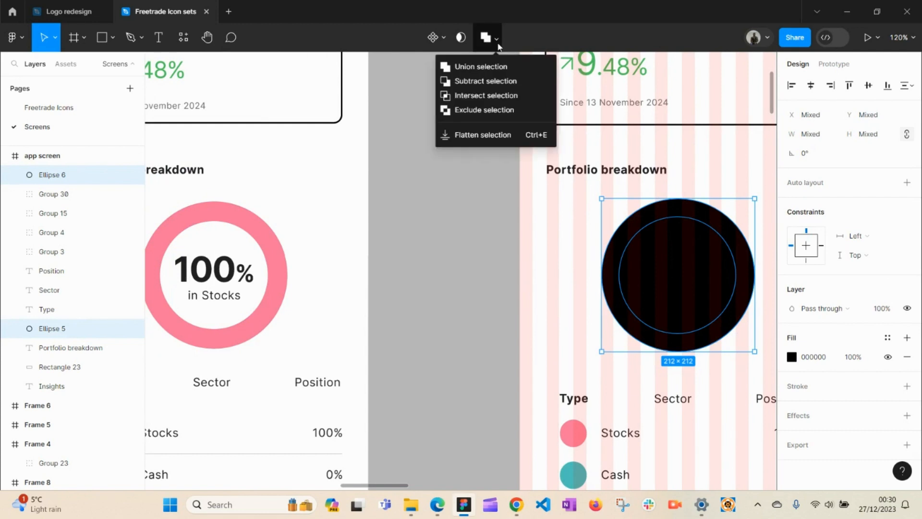
click(485, 83)
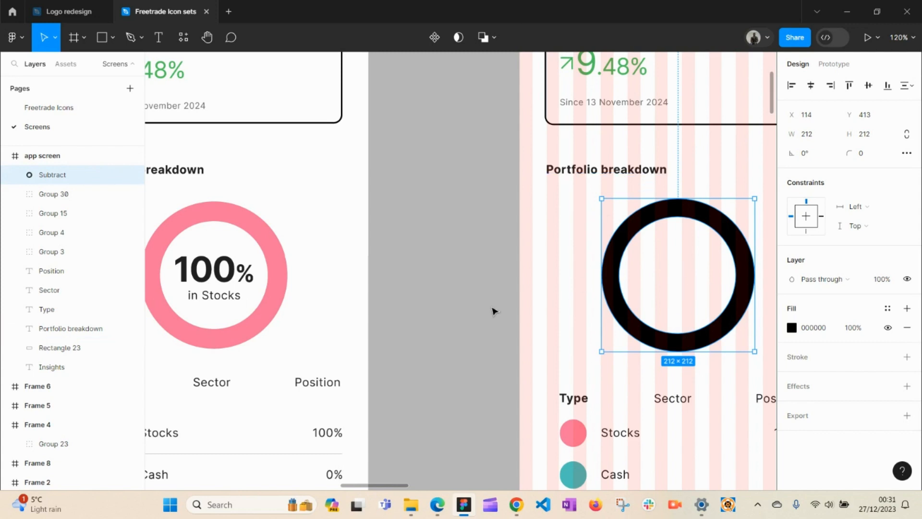
Step: Drag the '100% in Stocks' label into the centre of the black Portfolio breakdown ring
click(409, 316)
click(205, 270)
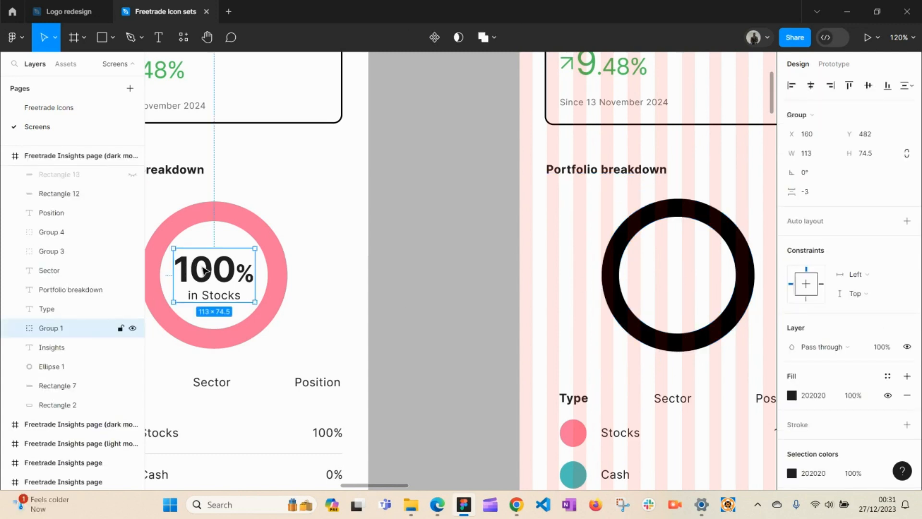
drag(205, 271, 667, 265)
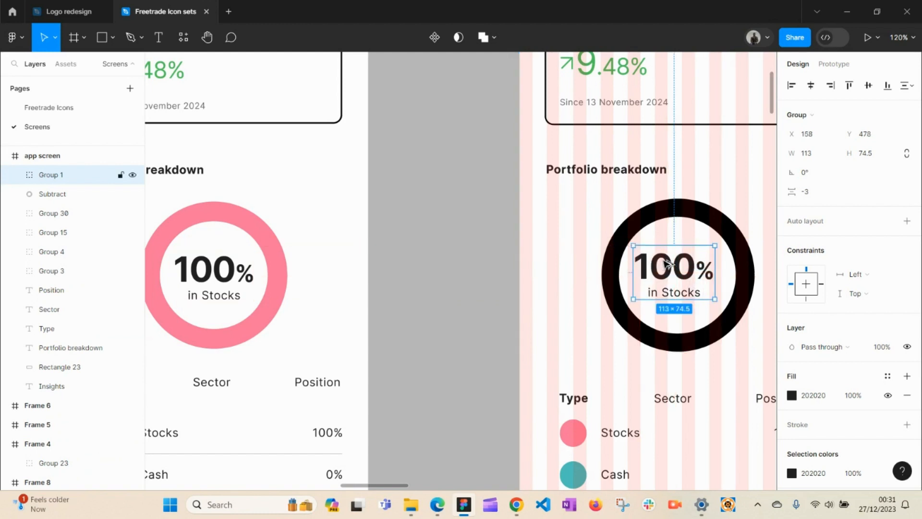
click(419, 285)
key(space)
drag(602, 288, 469, 241)
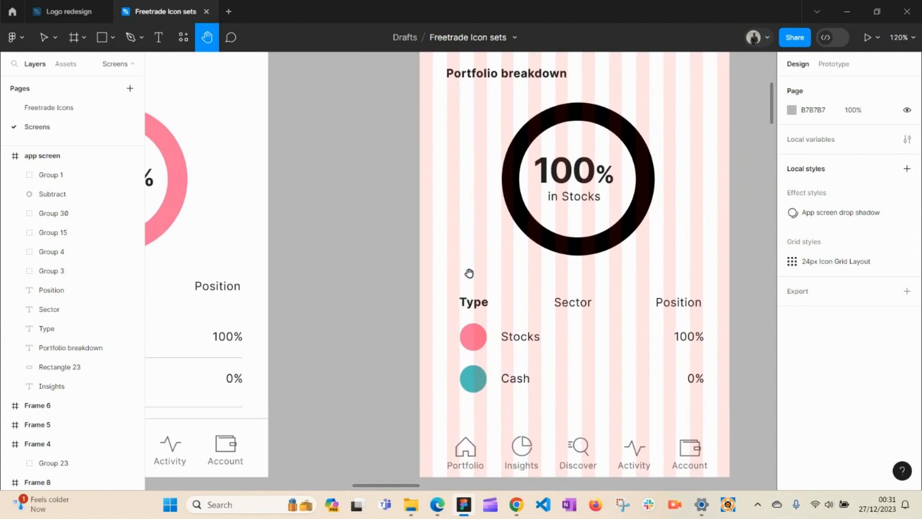
Step: Compare the Type, Sector and Position headings and nudge Position slightly right
key(v)
click(473, 307)
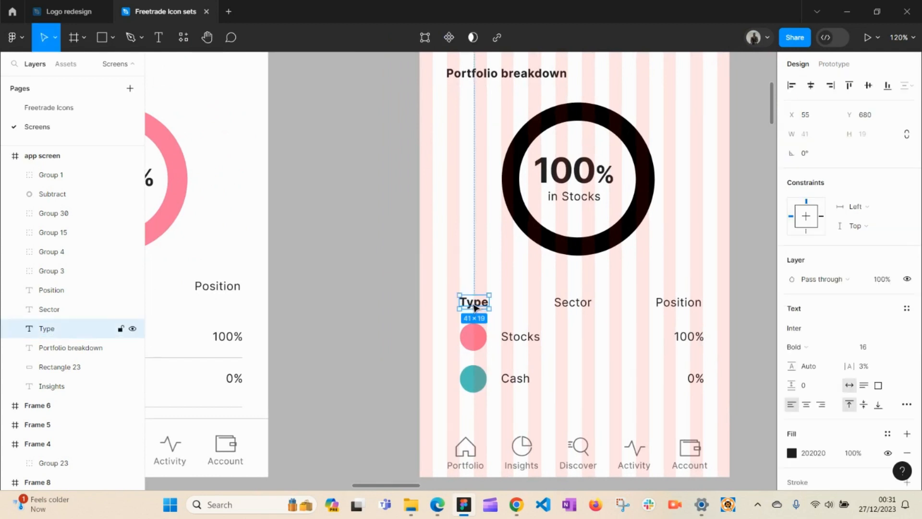
click(569, 307)
click(694, 307)
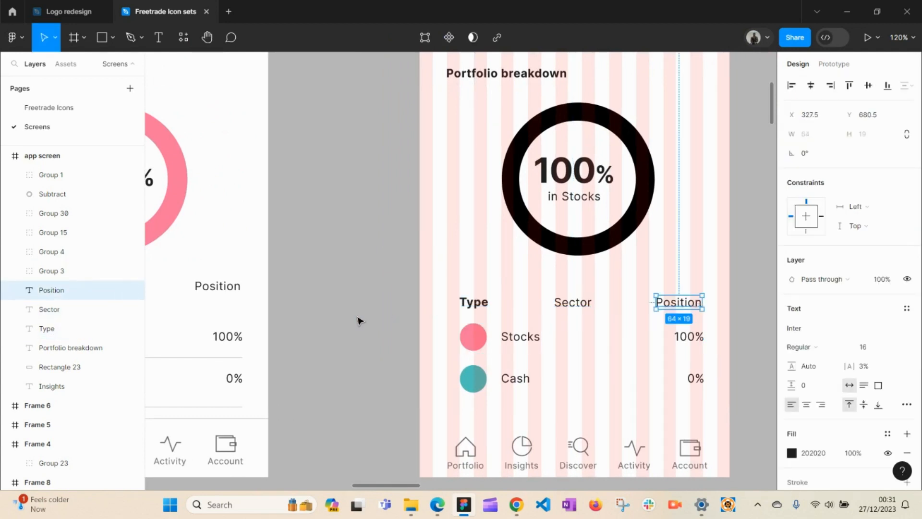
click(344, 304)
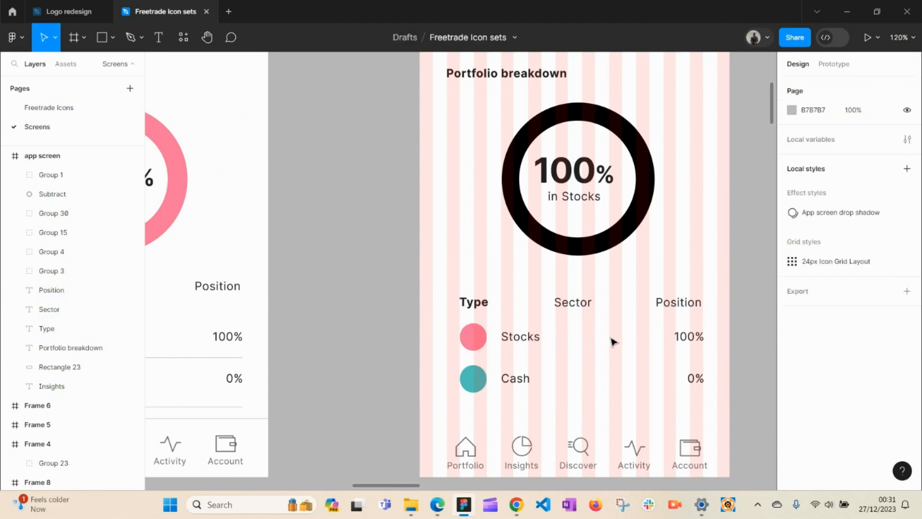
key(h)
drag(591, 352, 528, 290)
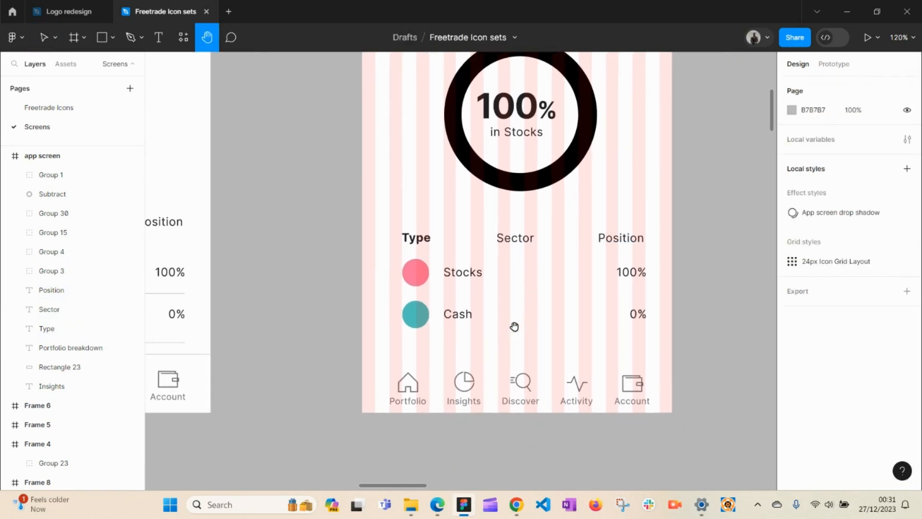
key(v)
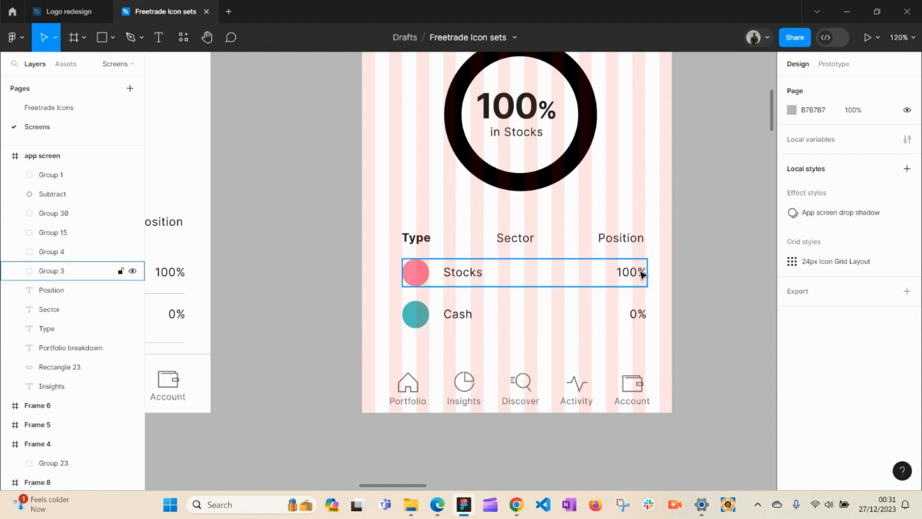
click(636, 243)
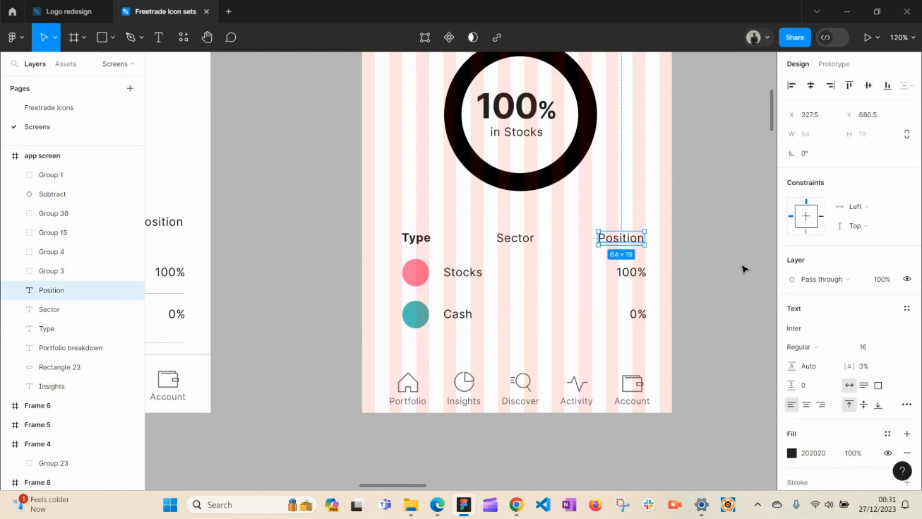
key(Right)
key(Right)
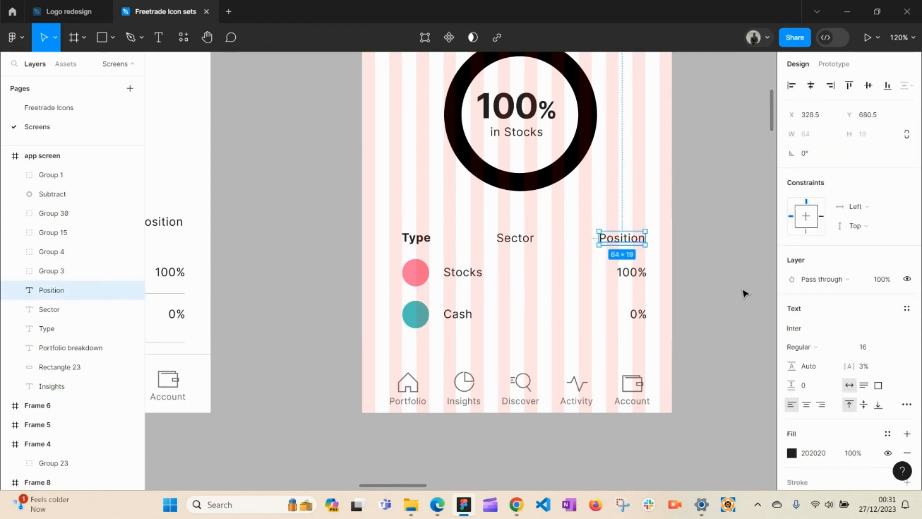
click(715, 291)
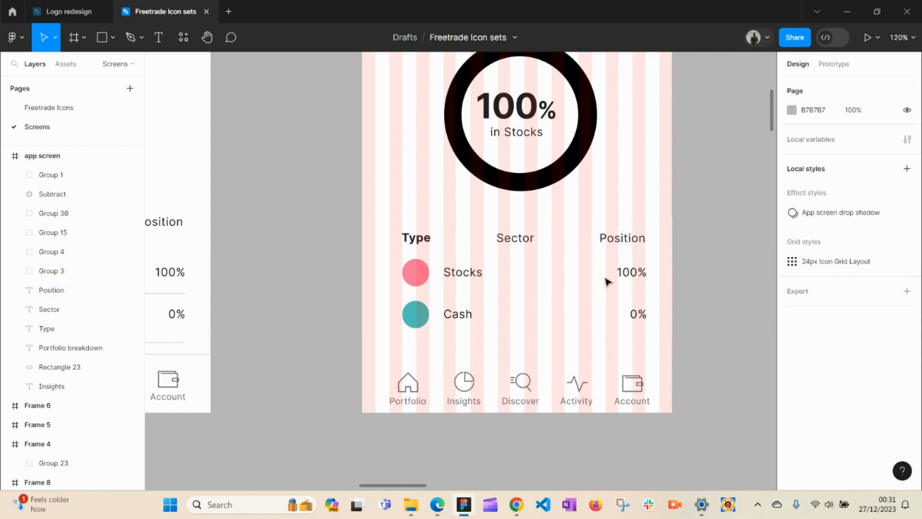
Step: Check the Sector heading and the left screen's divider line above Cash for reference
key(space)
drag(562, 281, 615, 274)
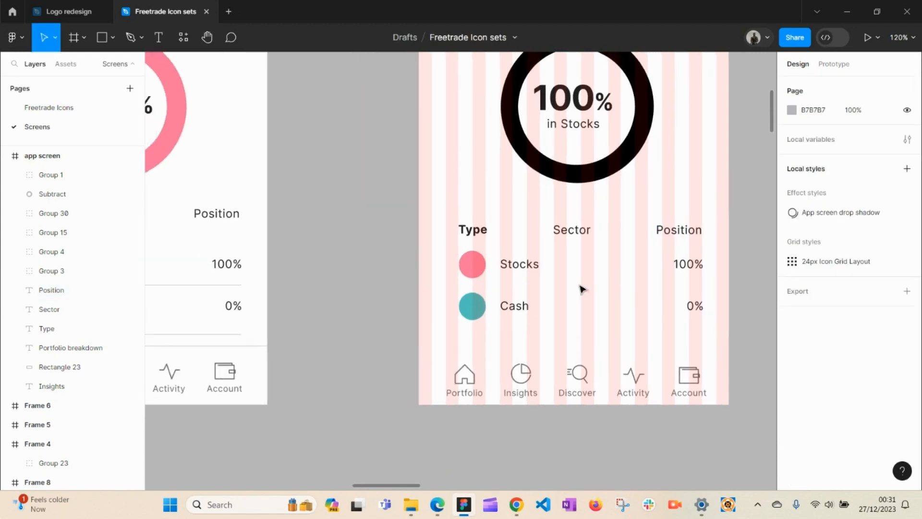
click(579, 234)
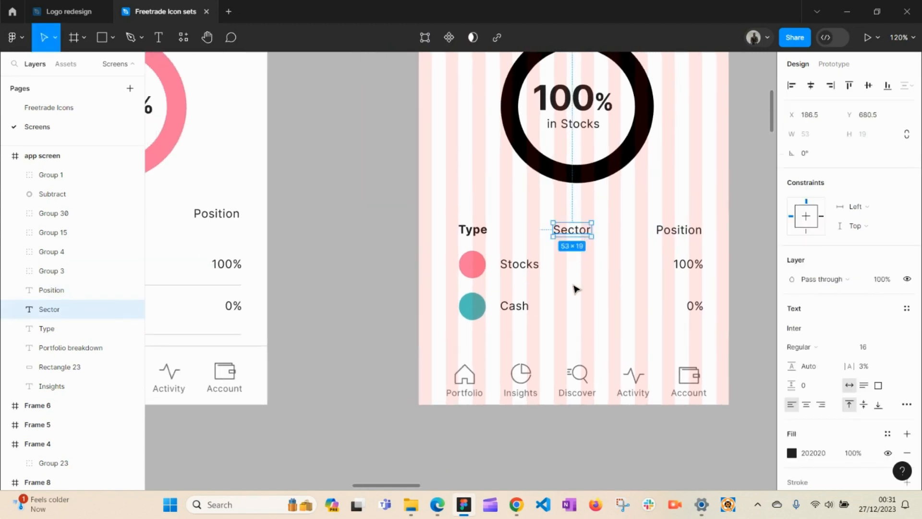
key(space)
drag(577, 288, 665, 237)
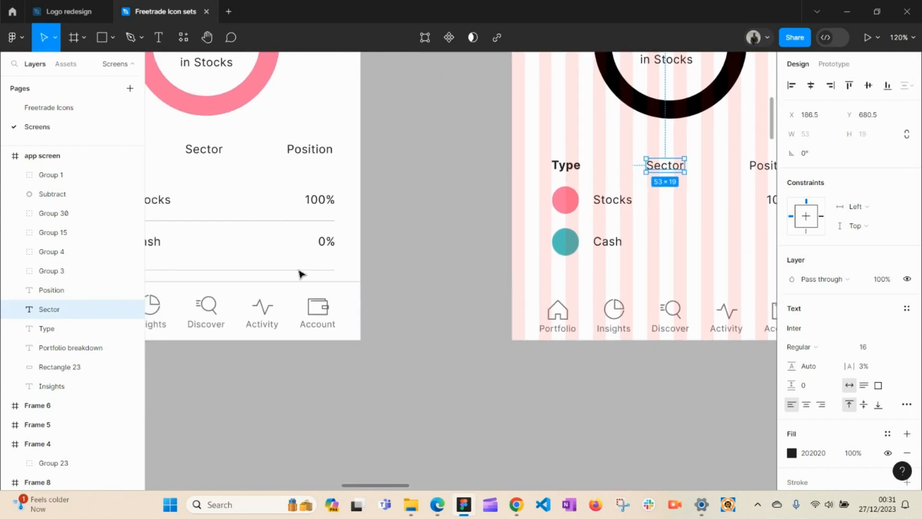
click(294, 221)
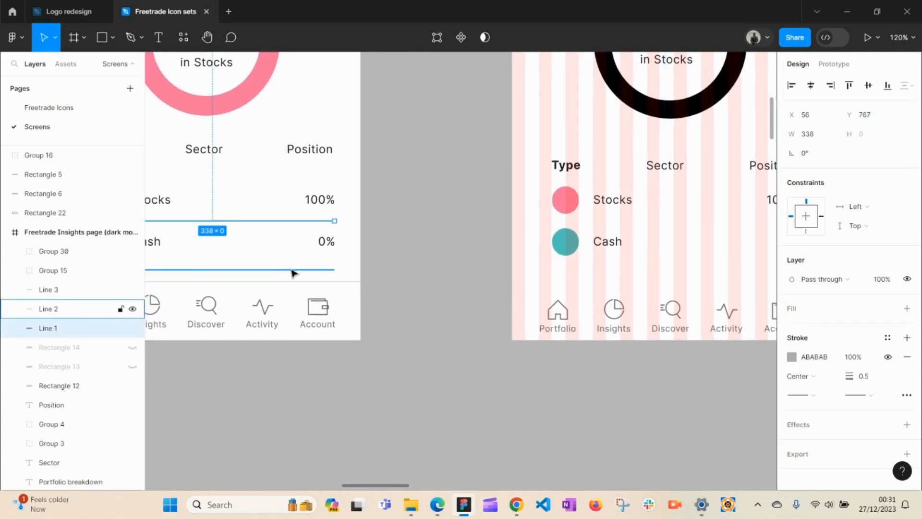
key(space)
drag(341, 240, 442, 284)
click(576, 257)
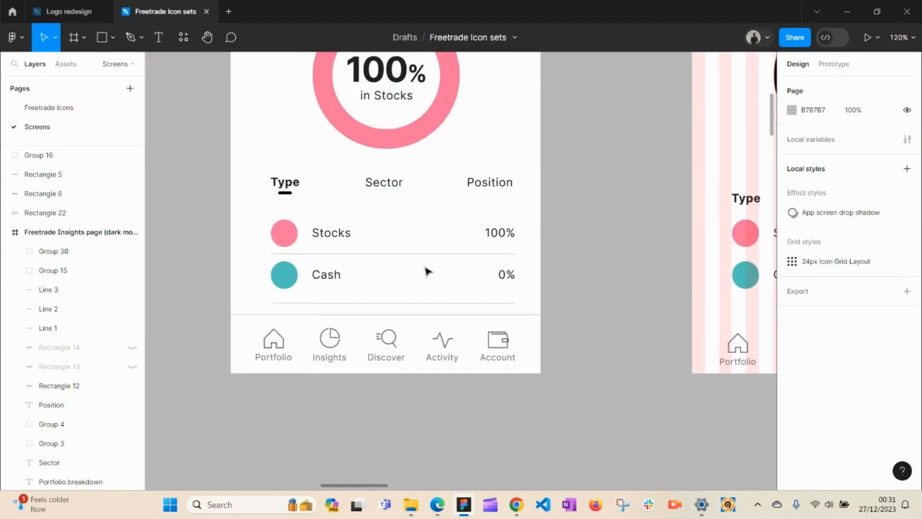
key(space)
drag(608, 267, 346, 278)
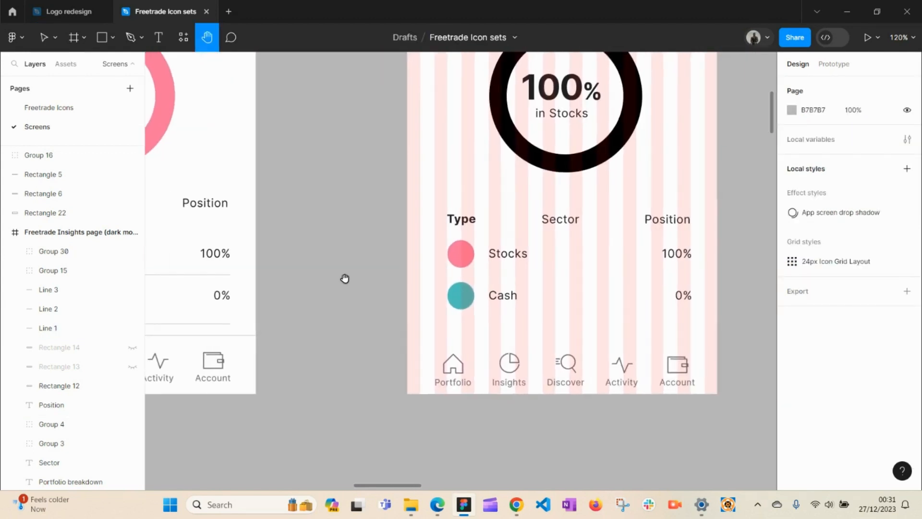
click(113, 37)
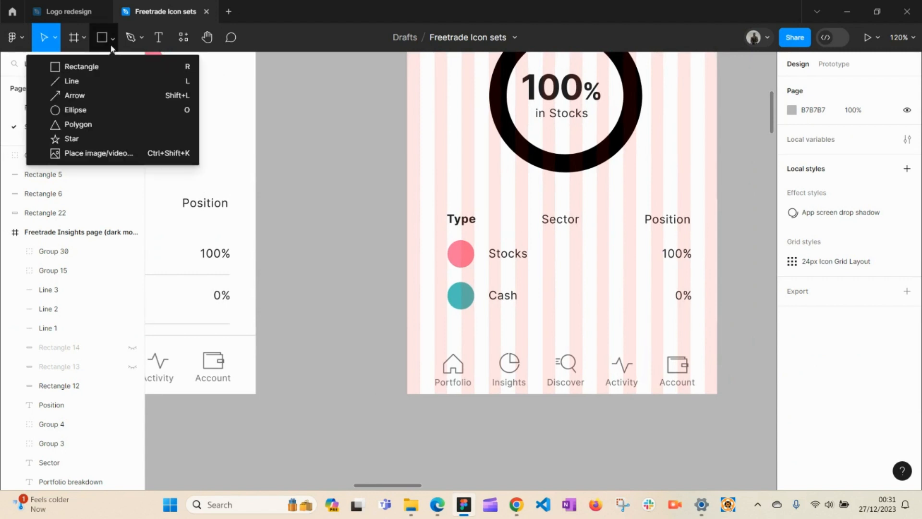
Step: Draw a line between Stocks and Cash and eyedrop the existing divider's #ABABAB grey onto it
click(70, 82)
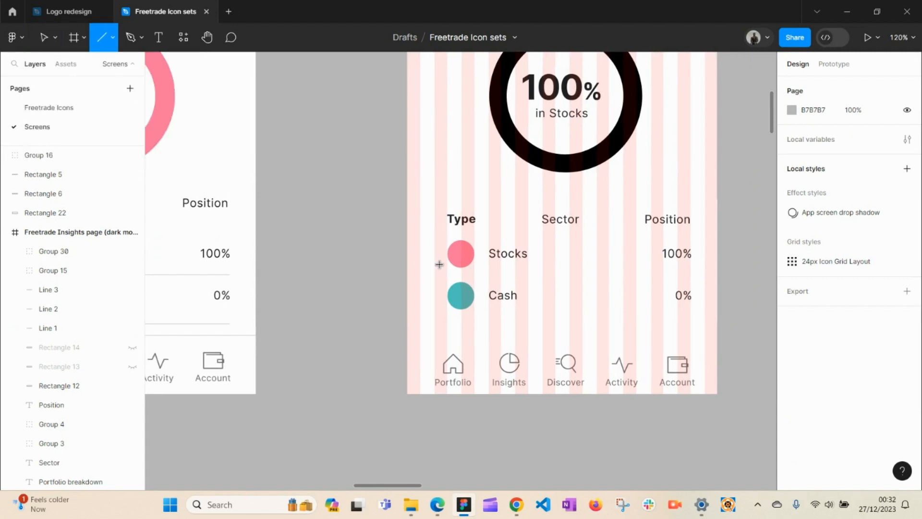
mouse_move(433, 278)
mouse_down()
mouse_move(695, 278)
mouse_move(697, 288)
mouse_move(652, 276)
mouse_move(690, 276)
mouse_move(678, 351)
mouse_move(669, 208)
mouse_move(555, 220)
mouse_move(606, 264)
mouse_move(693, 274)
mouse_up()
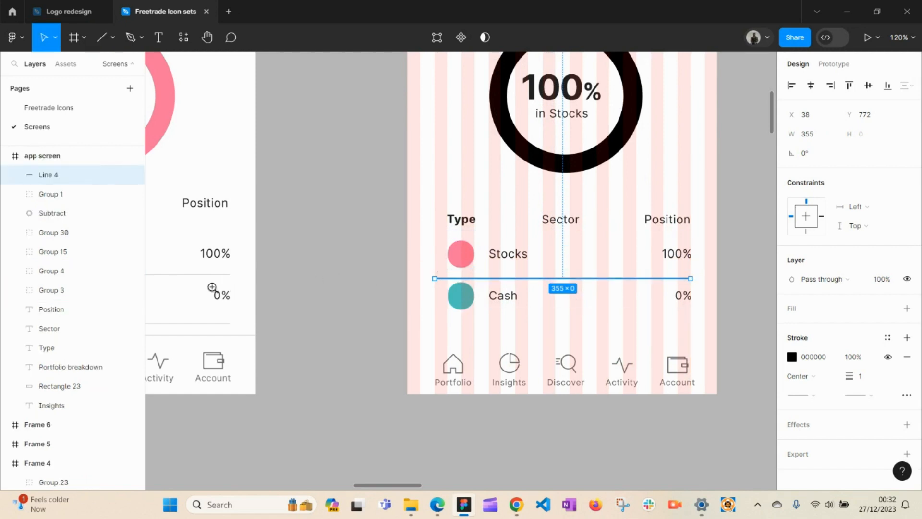
key(z)
drag(185, 264, 218, 288)
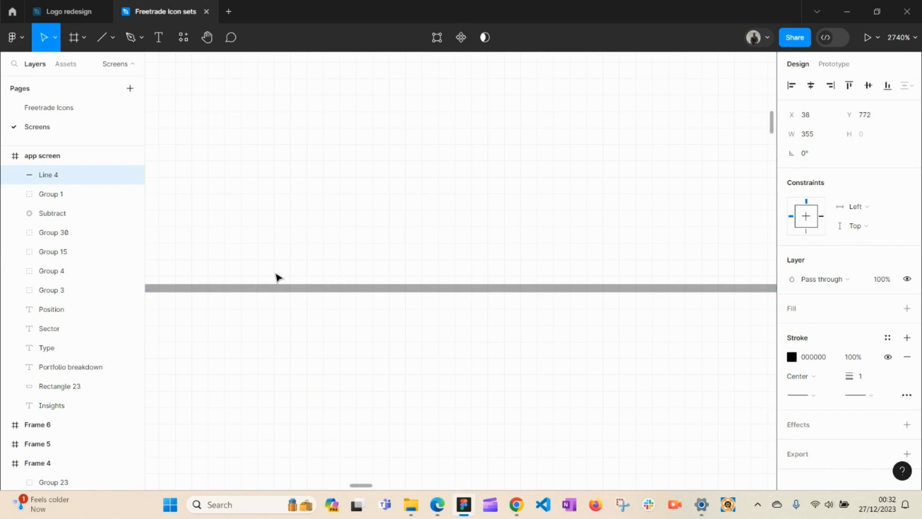
key(i)
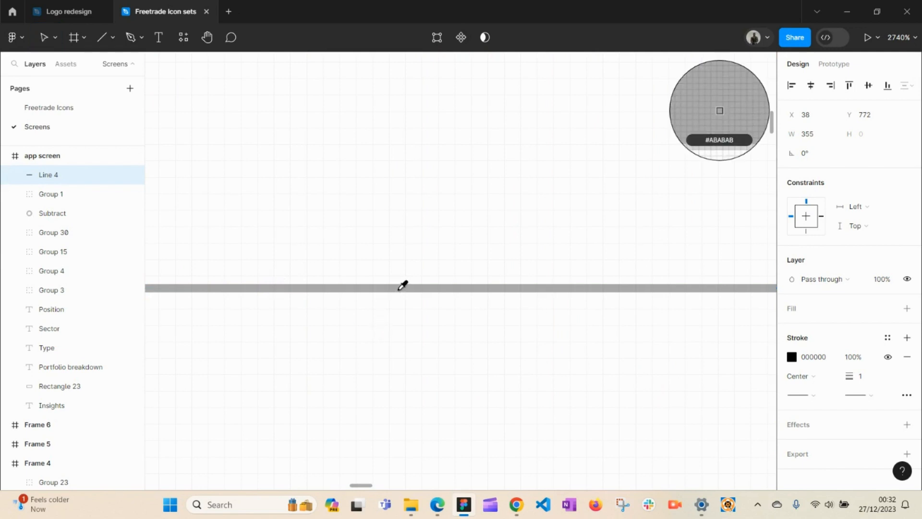
click(402, 286)
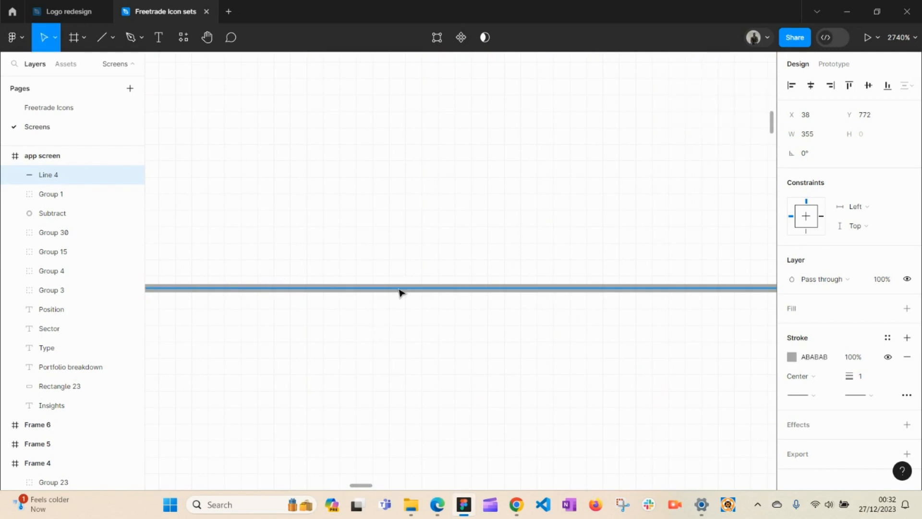
Step: Zoom back out and zoom in on the left screen's divider near the 0% row
key(z)
alt+click(489, 289)
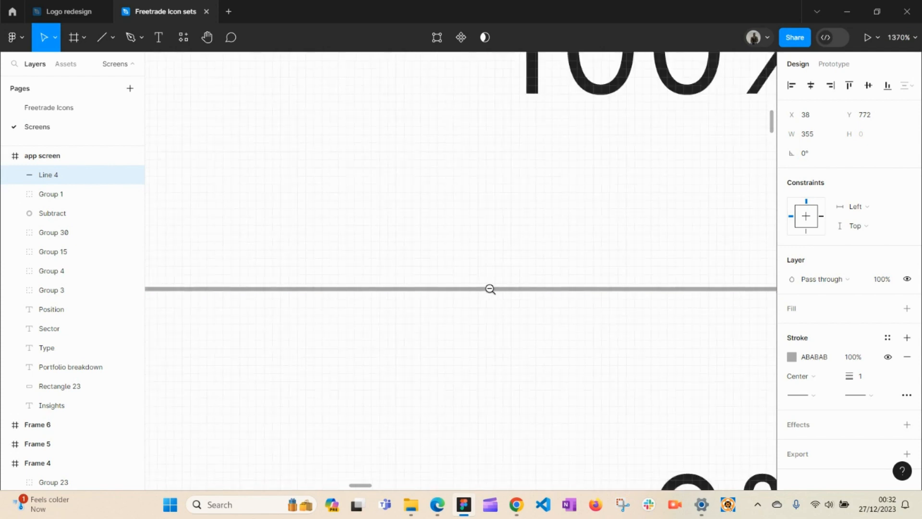
alt+click(490, 289)
alt+click(490, 289)
alt+click(489, 289)
key(space)
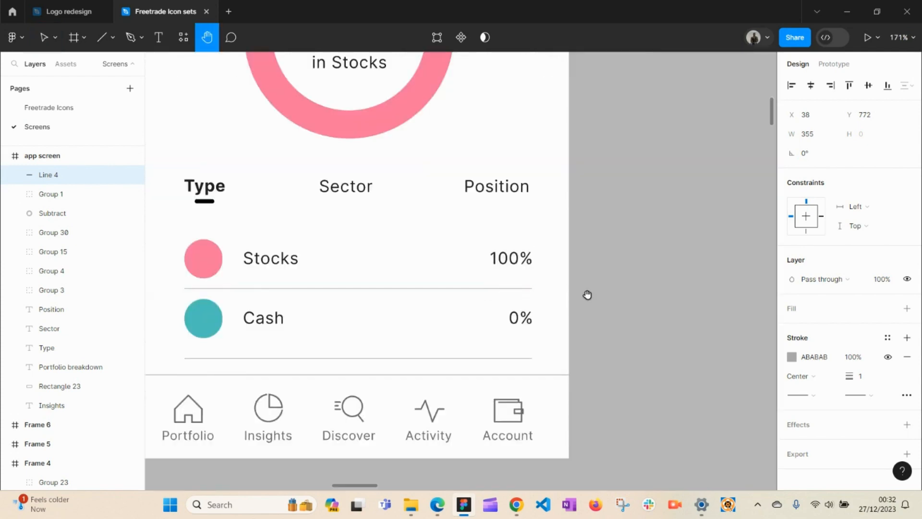
drag(586, 294, 212, 275)
drag(431, 277, 291, 292)
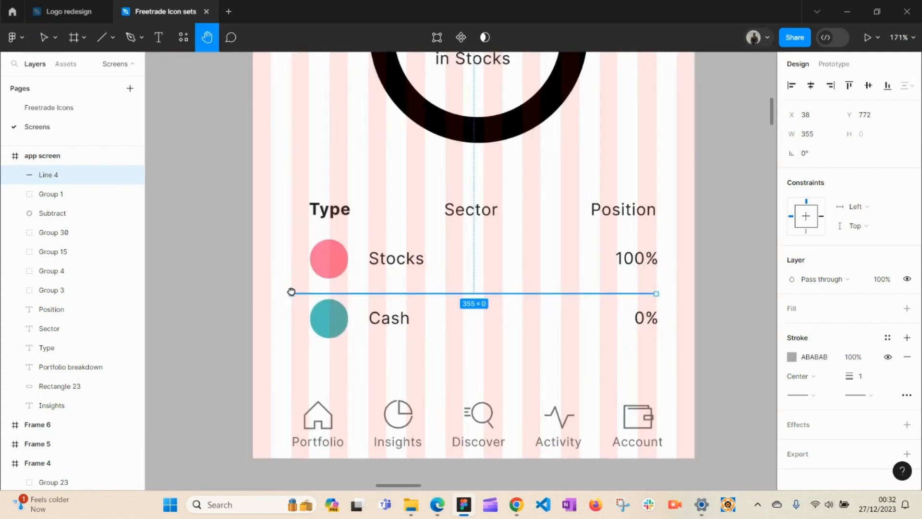
click(195, 303)
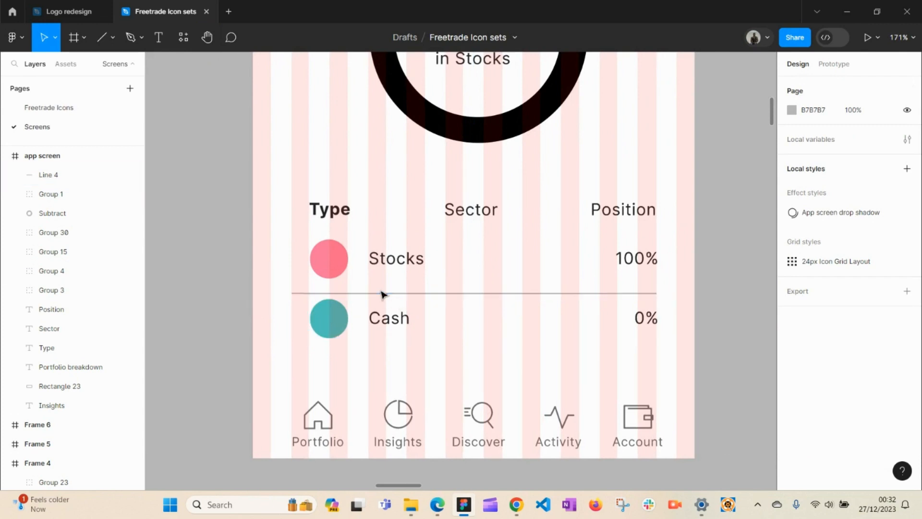
key(space)
drag(309, 301, 619, 292)
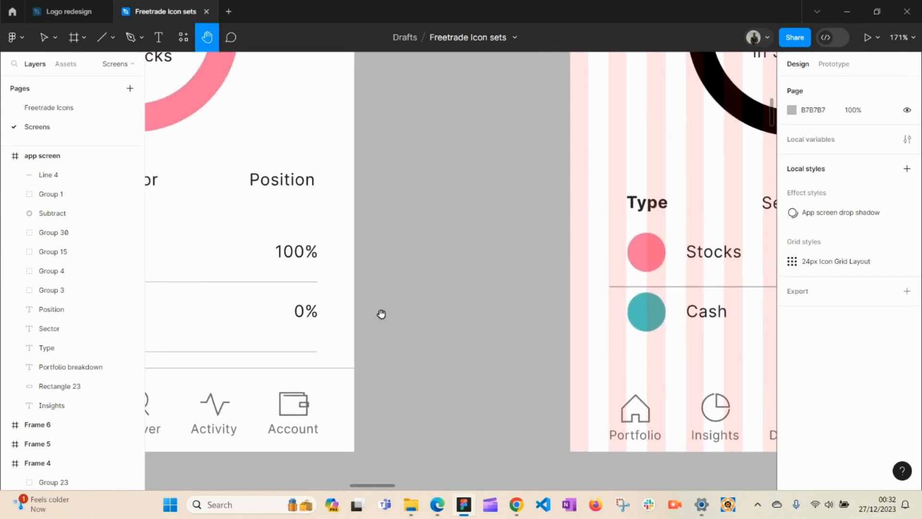
key(ctrl+space)
drag(257, 258, 365, 346)
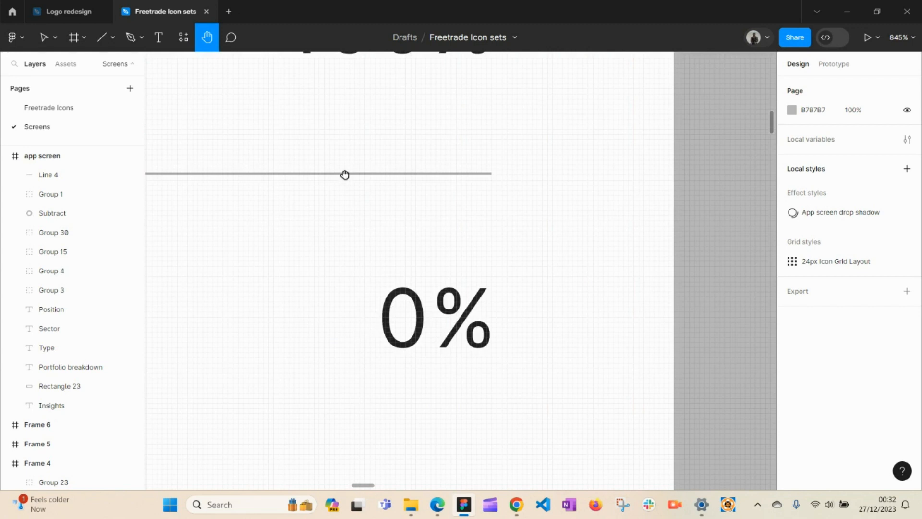
Step: Inspect the left screen's divider line, then return to the striped screen's table
key(ctrl+space)
drag(342, 153, 414, 231)
click(453, 171)
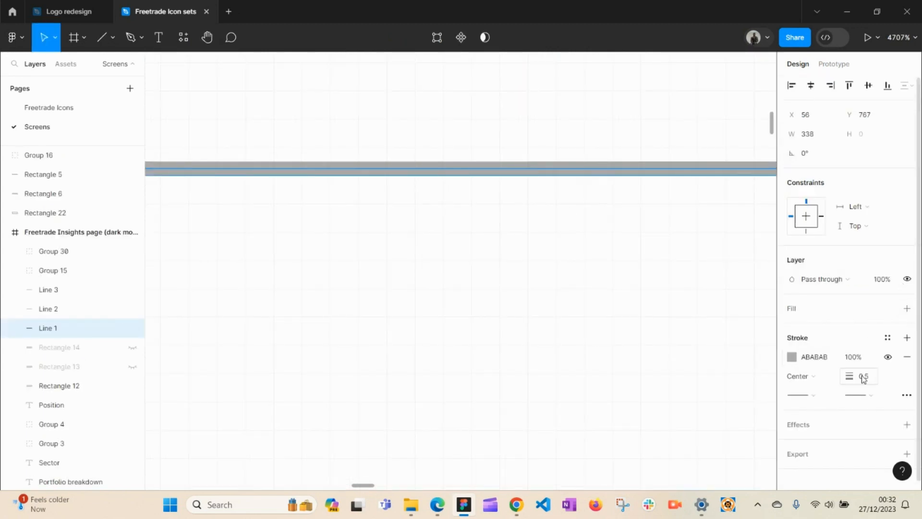
key(z)
alt+click(538, 282)
alt+click(539, 282)
alt+click(539, 283)
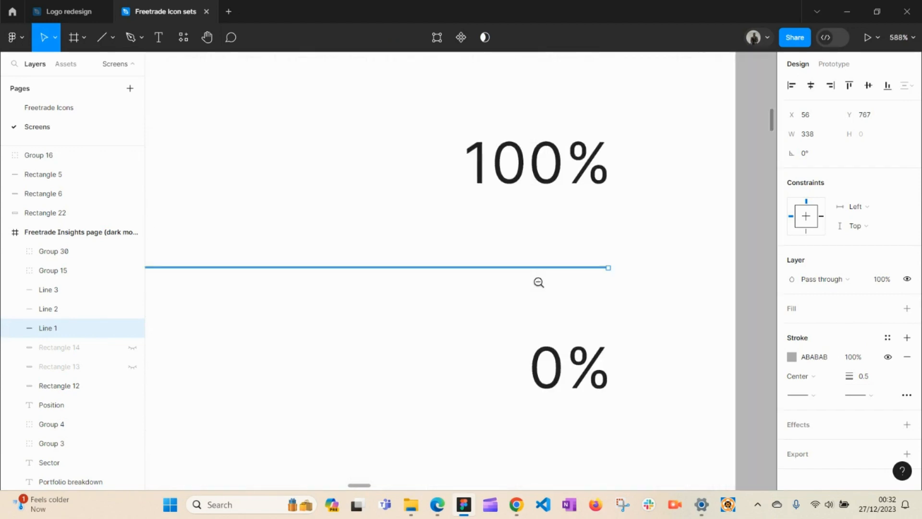
alt+click(534, 290)
alt+click(535, 291)
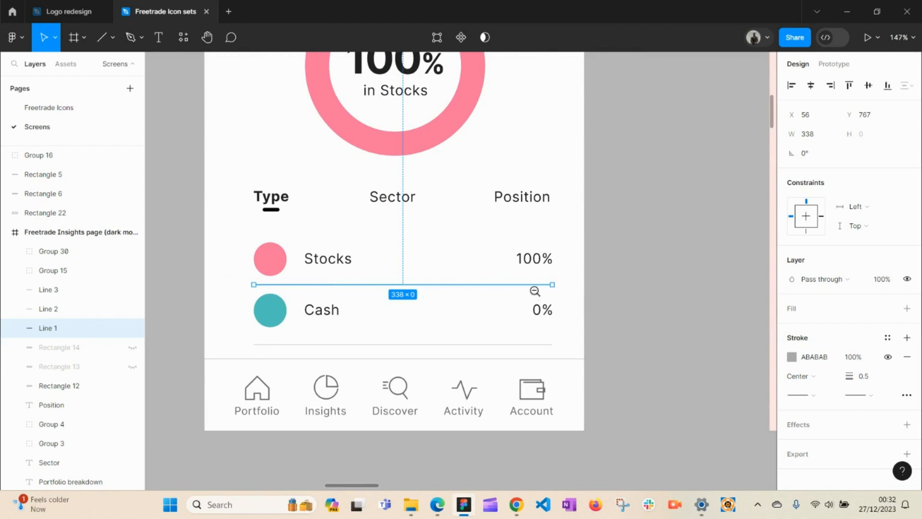
alt+click(534, 291)
key(h)
drag(535, 294, 397, 303)
click(492, 307)
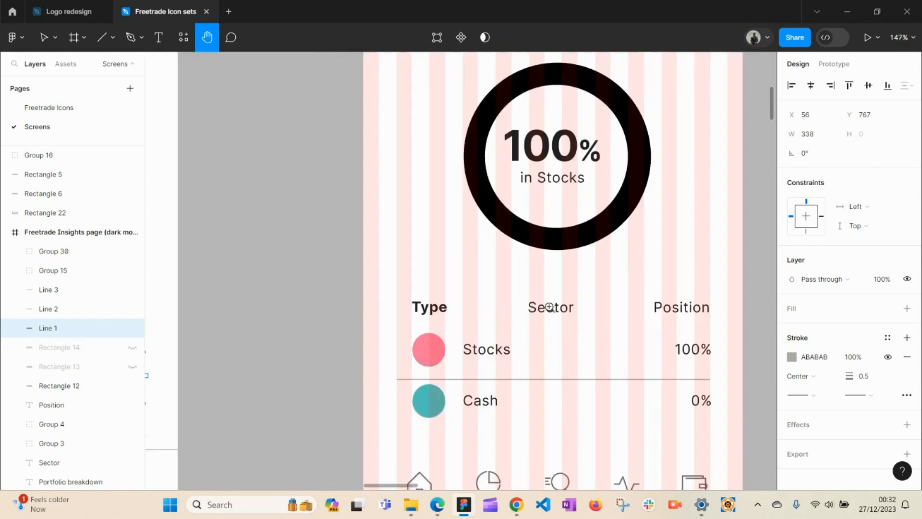
drag(556, 323, 506, 249)
key(v)
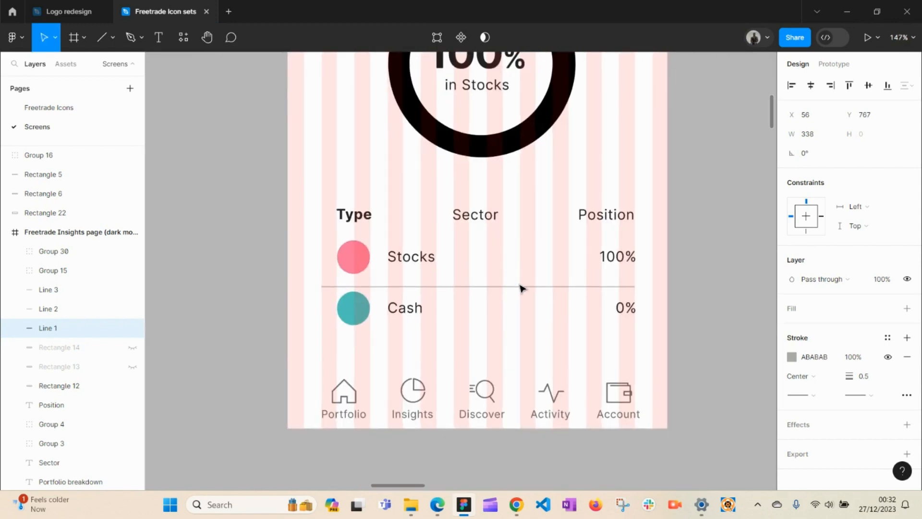
Step: Set the Stocks–Cash divider's stroke weight to 0.5
click(520, 289)
click(520, 287)
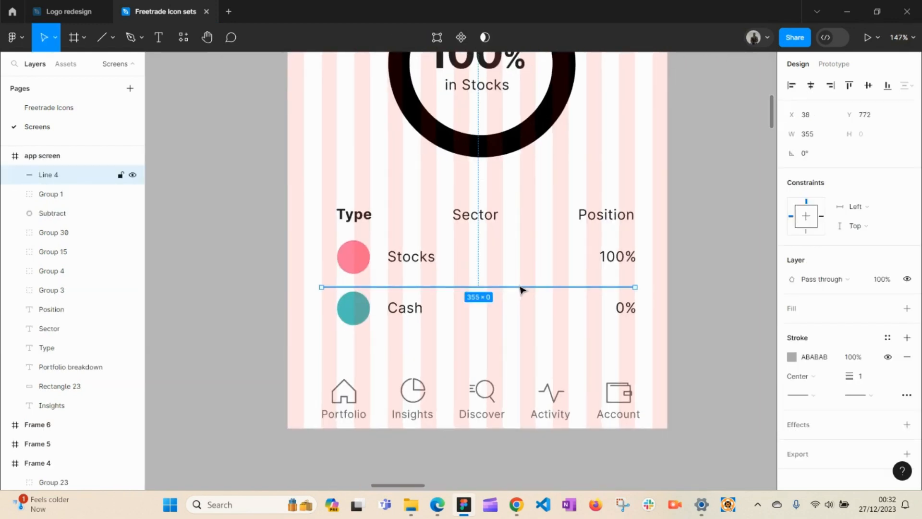
click(863, 379)
text(0.5)
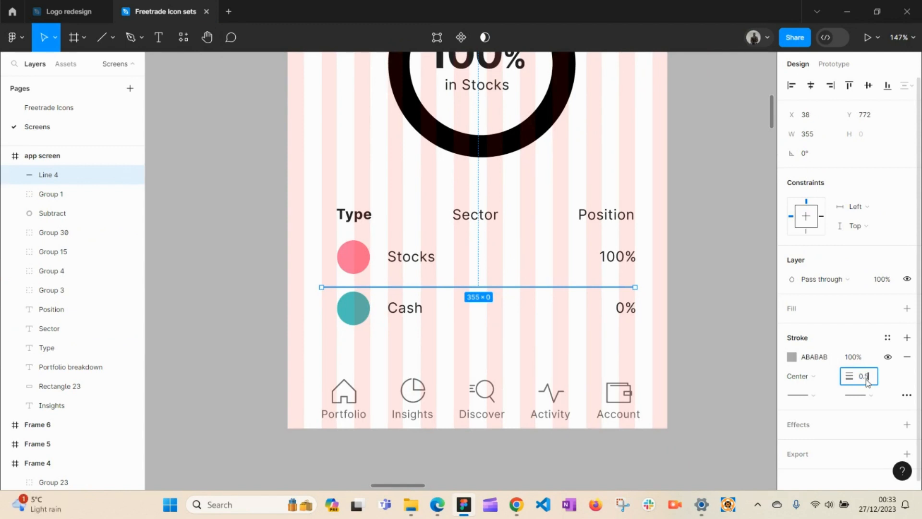
key(Return)
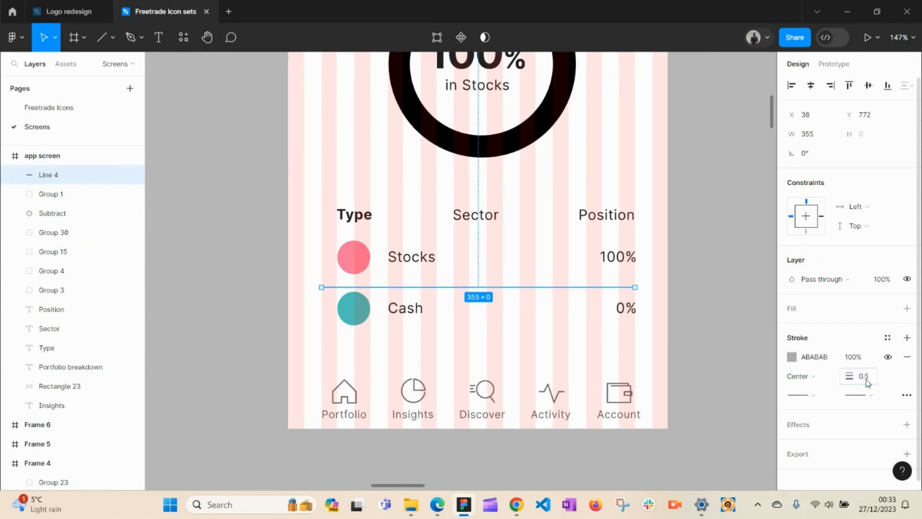
Step: Nudge the Stocks–Cash divider up slightly
click(700, 297)
key(z)
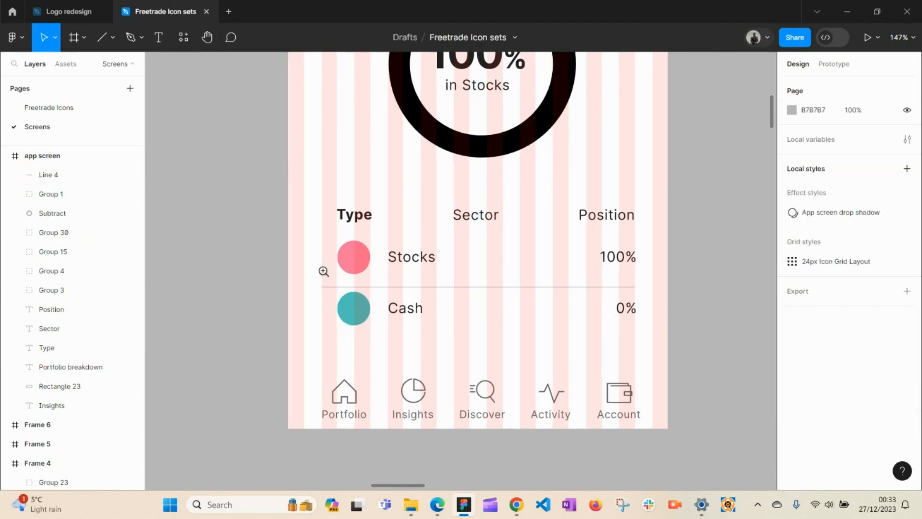
drag(310, 267, 667, 318)
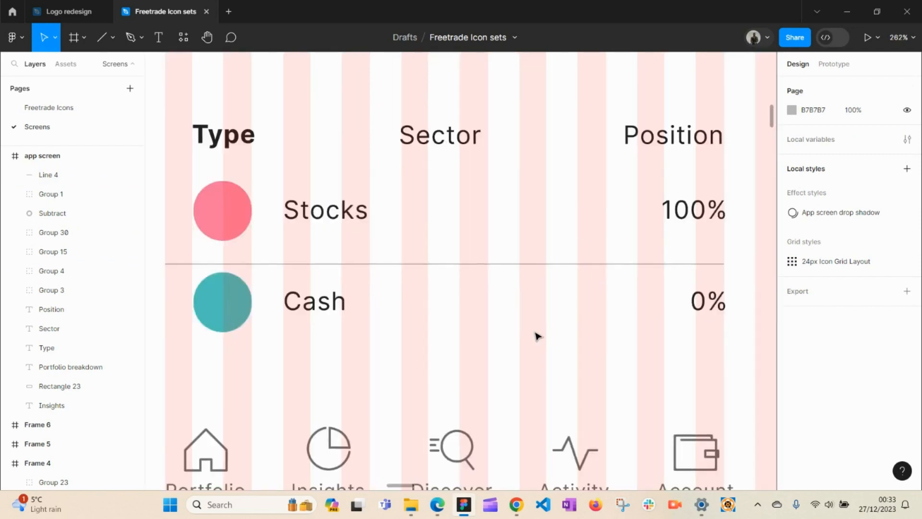
click(461, 264)
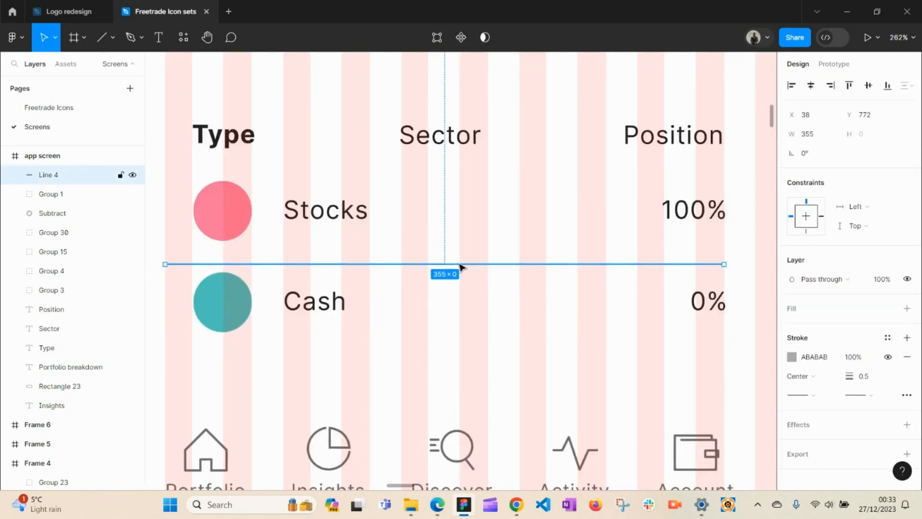
key(Up)
key(Up)
key(Up)
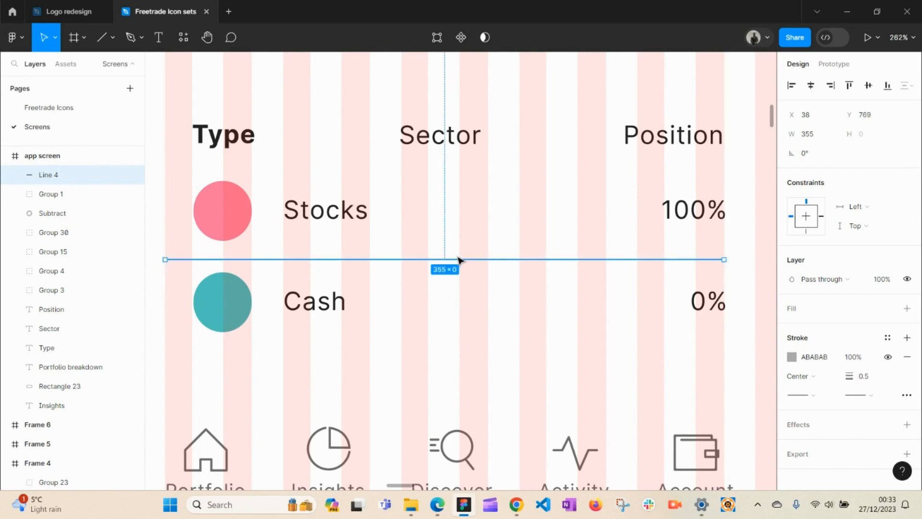
Step: Duplicate the divider 64 px down to sit below the Cash row
key(h)
drag(452, 268, 493, 253)
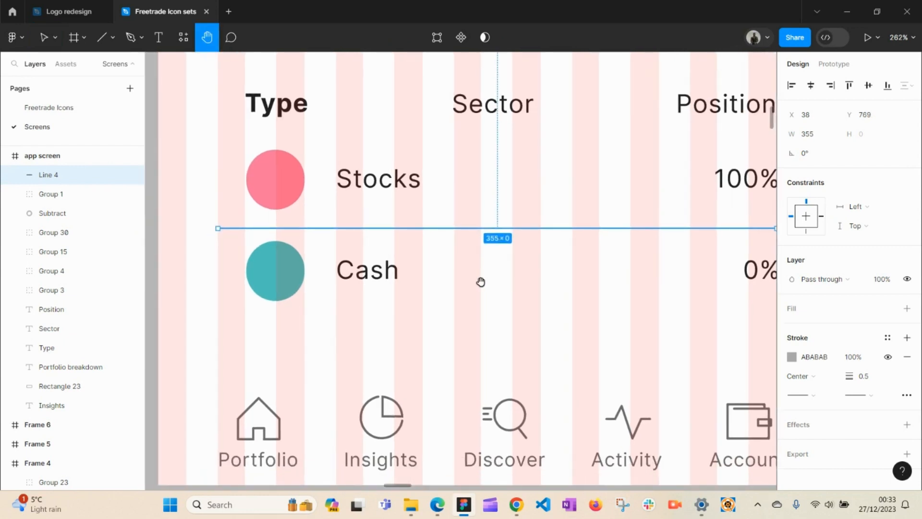
key(v)
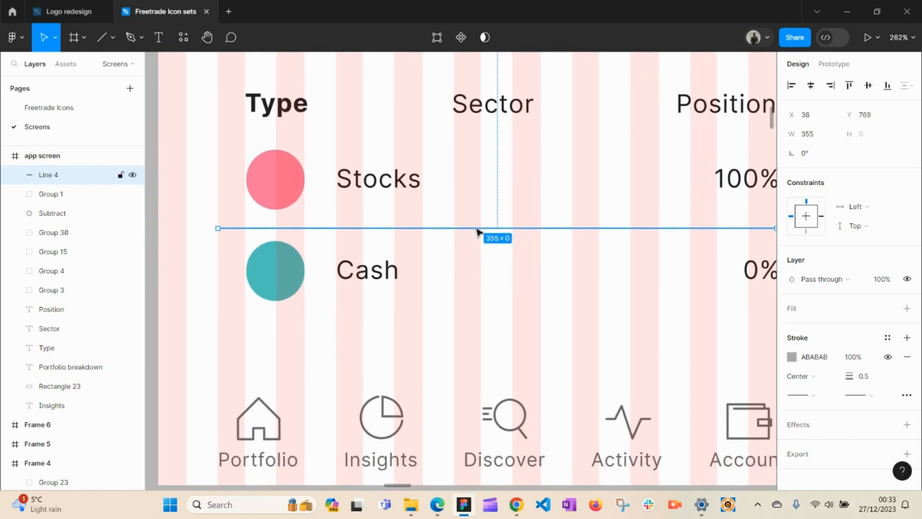
key(z)
key(z)
drag(477, 230, 480, 331)
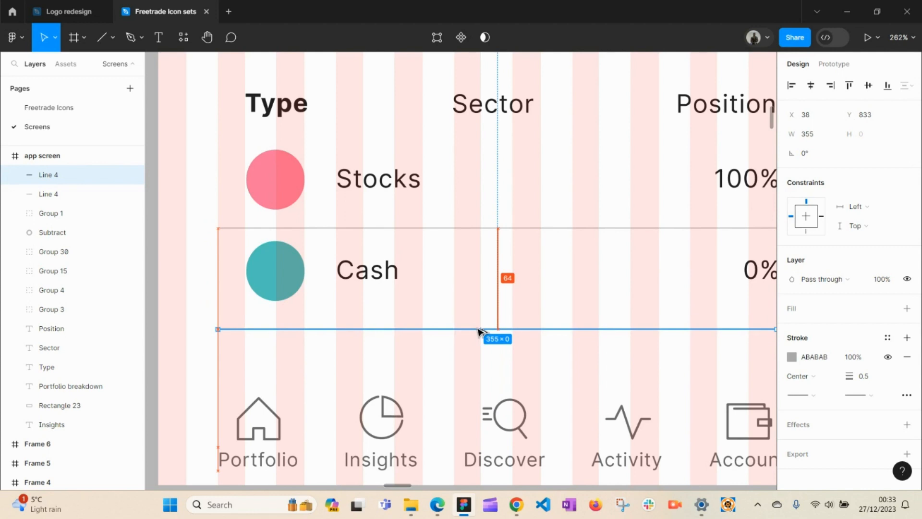
drag(478, 329, 479, 330)
Step: Move the white 430×81 nav-bar rectangle from the other screen to the striped screen's bottom
click(307, 378)
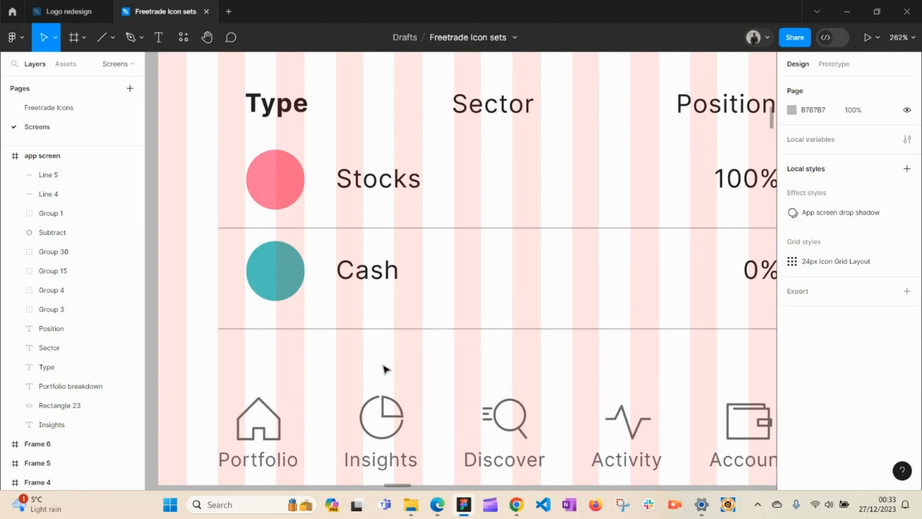
alt+click(485, 358)
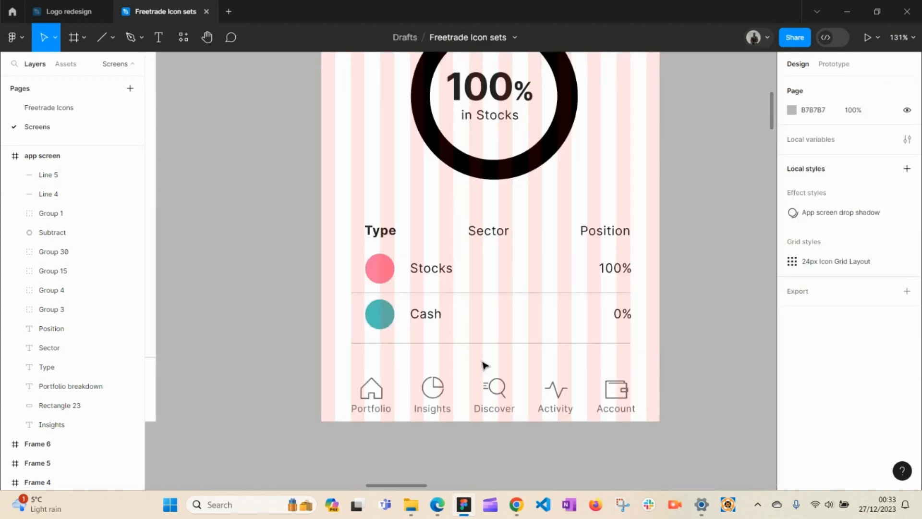
key(h)
drag(479, 362, 675, 281)
key(c)
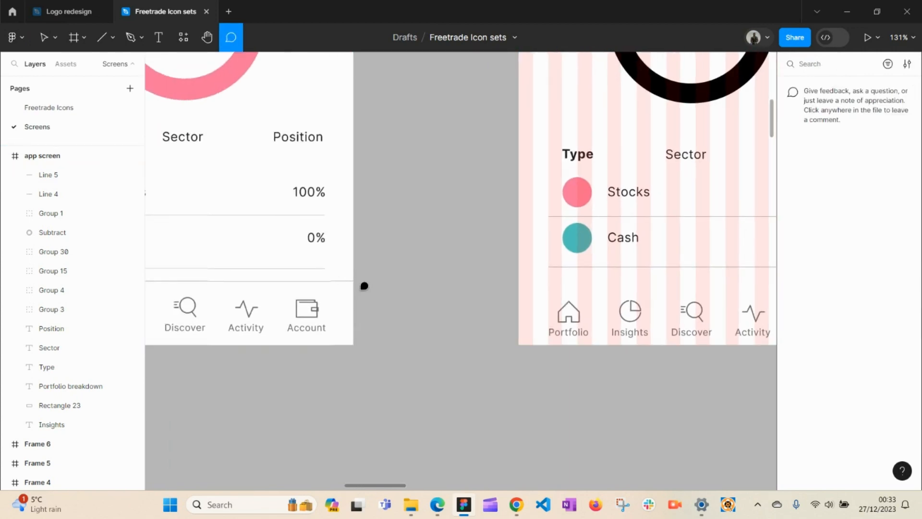
key(v)
click(334, 286)
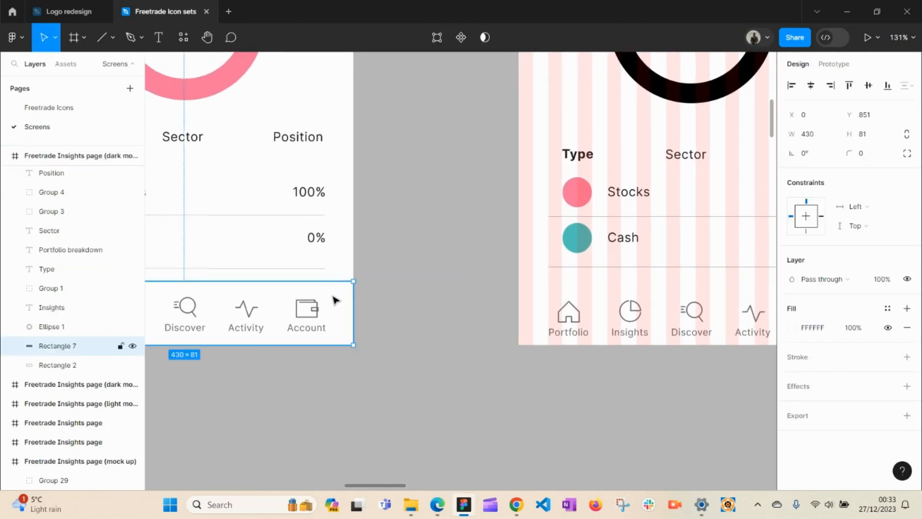
drag(324, 296, 438, 315)
key(ctrl+z)
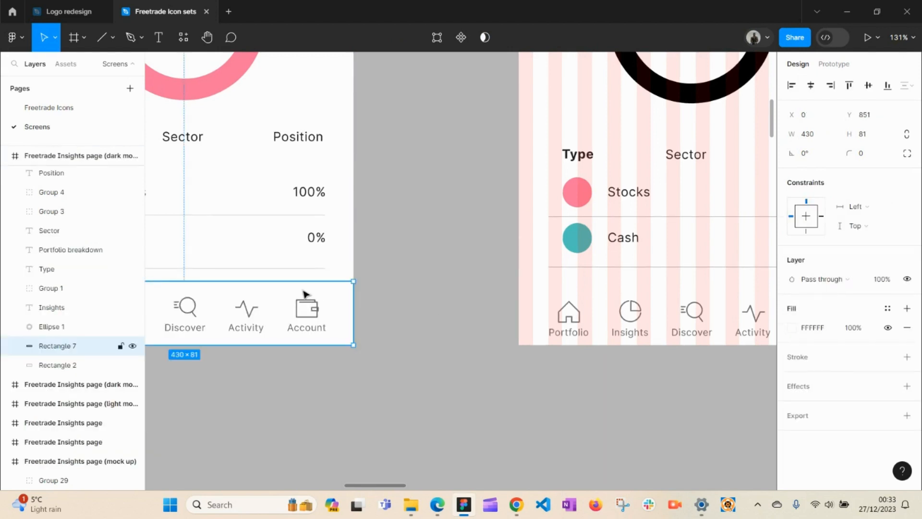
drag(305, 294, 759, 375)
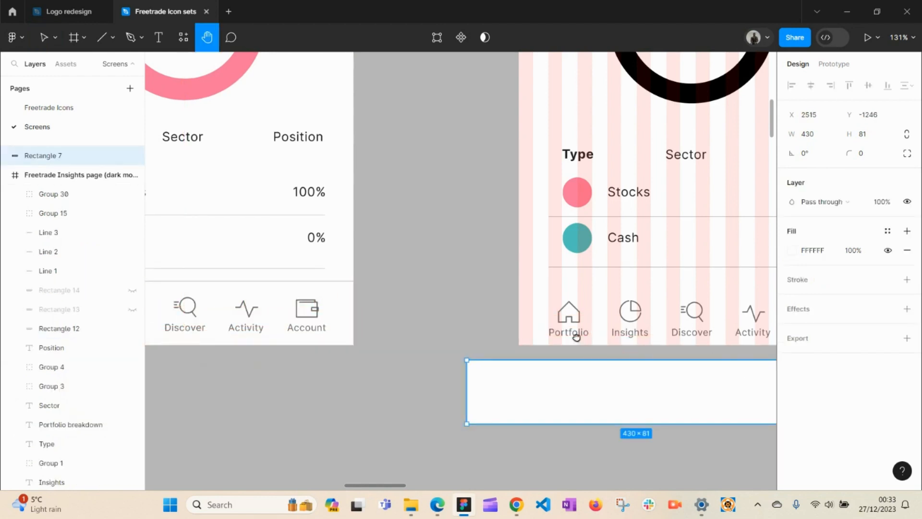
drag(576, 329, 446, 333)
drag(509, 377, 559, 314)
Step: Bring the white bar to the front of the striped app screen
right_click(581, 307)
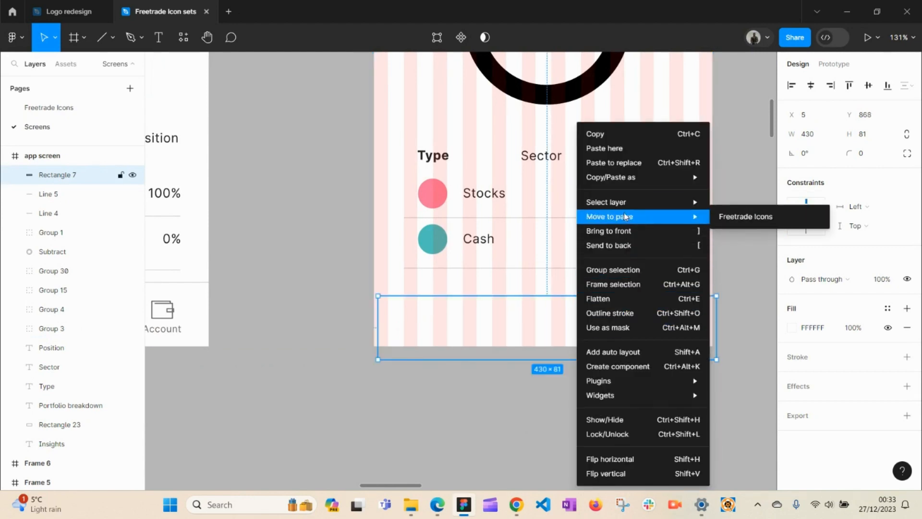
click(621, 231)
right_click(620, 336)
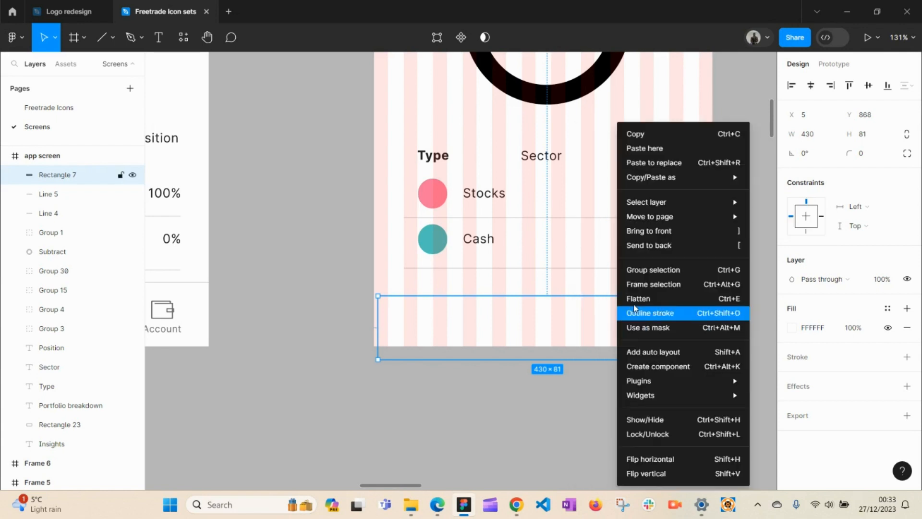
click(651, 238)
right_click(620, 319)
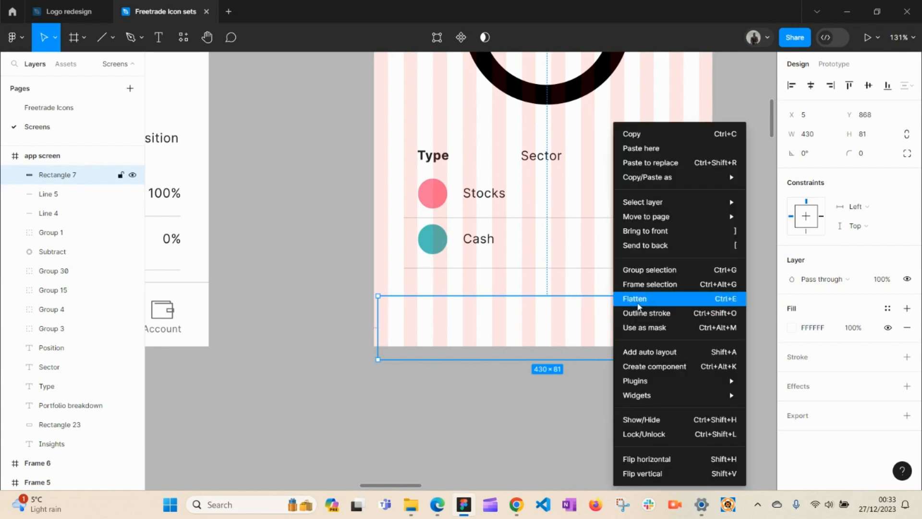
click(669, 235)
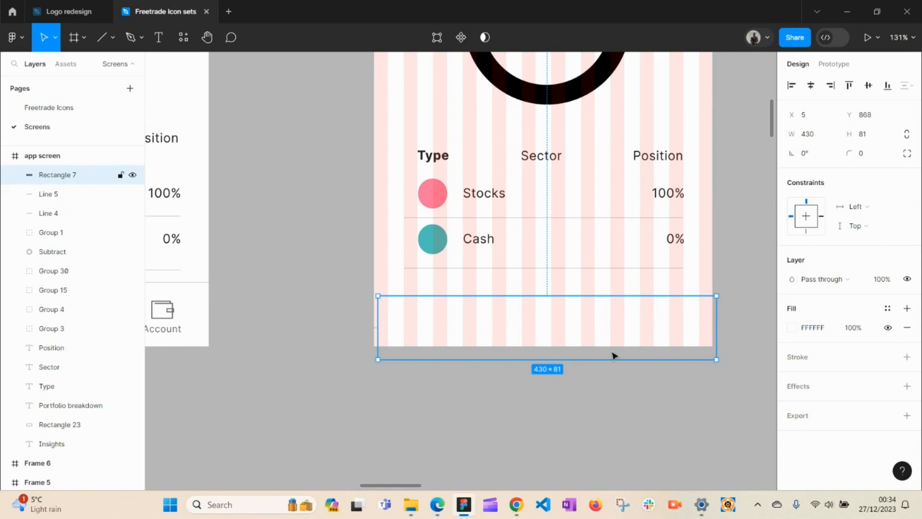
drag(612, 355, 594, 326)
right_click(606, 395)
Step: Using outline view, select the white bar and tab-icon group together and bring them to the front
click(655, 236)
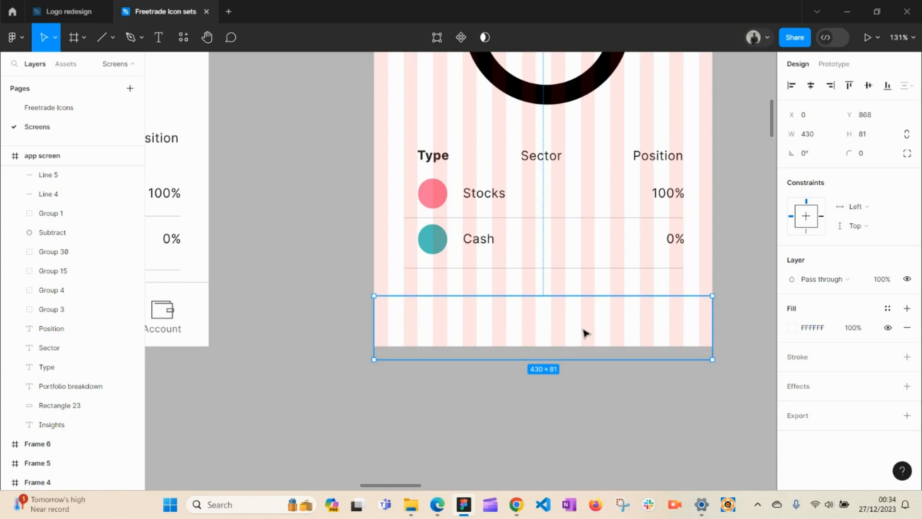
key(ctrl+y)
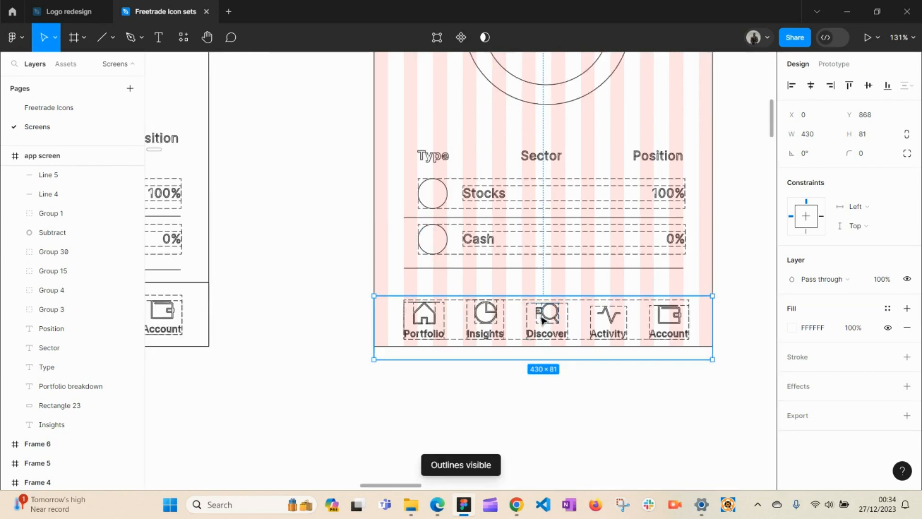
key(Escape)
ctrl+click(476, 320)
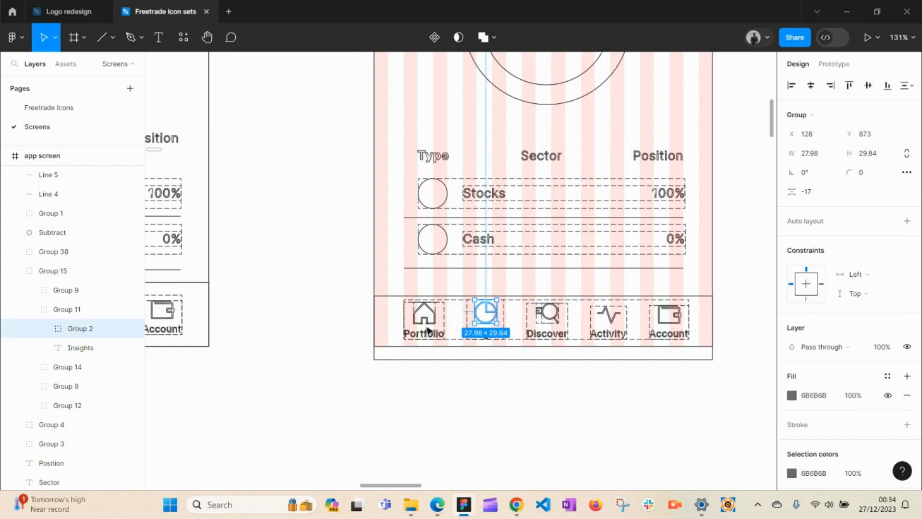
key(Escape)
drag(401, 378, 696, 317)
right_click(671, 331)
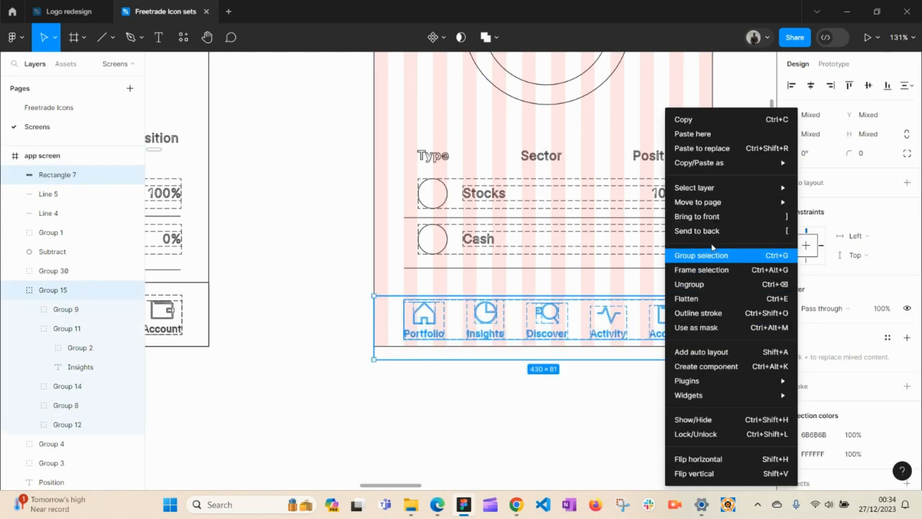
click(696, 217)
key(ctrl+y)
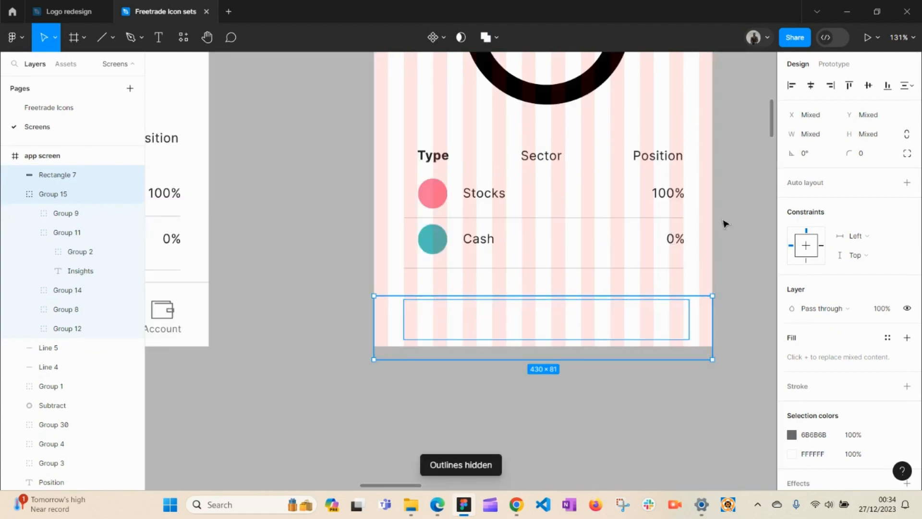
Step: Reselect the white bar and change its arrangement from the context menu
click(498, 395)
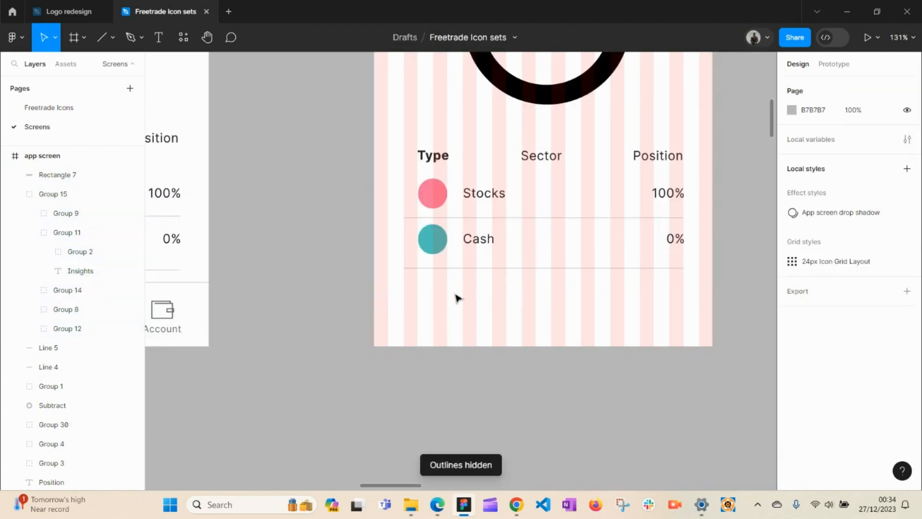
click(466, 320)
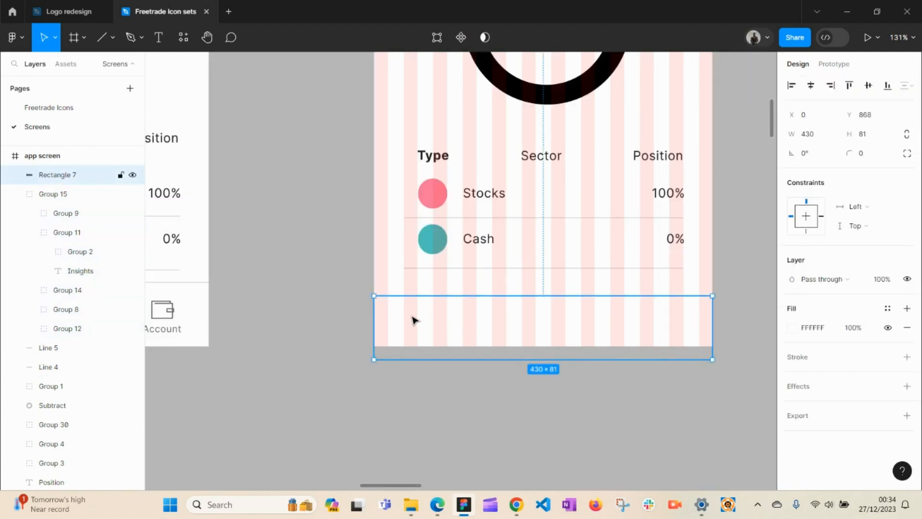
right_click(466, 318)
click(511, 232)
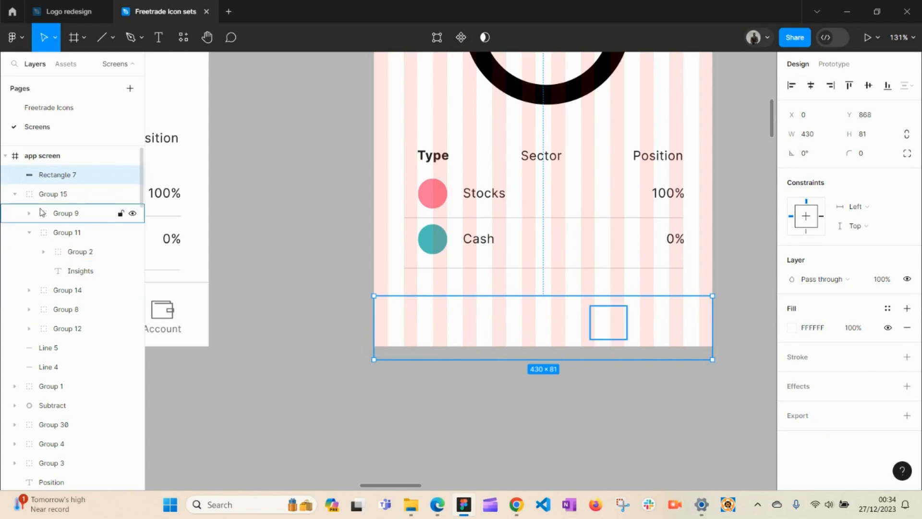
Step: Stack the tab-icon group above the white bar in Layers and review its icon groups
click(49, 195)
drag(49, 196, 48, 173)
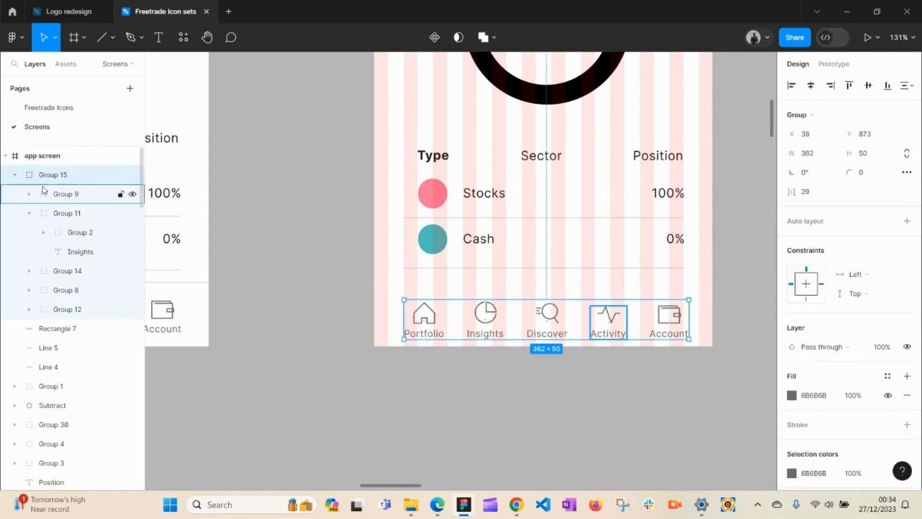
click(68, 195)
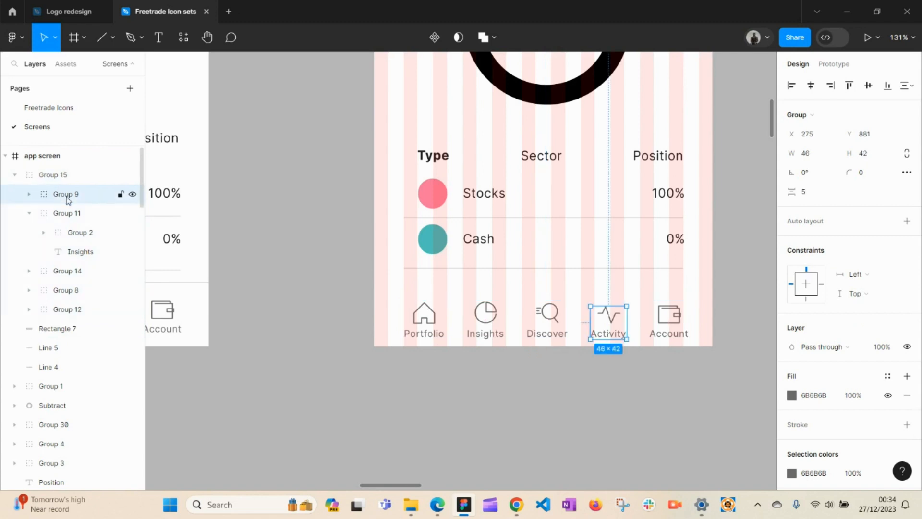
click(71, 215)
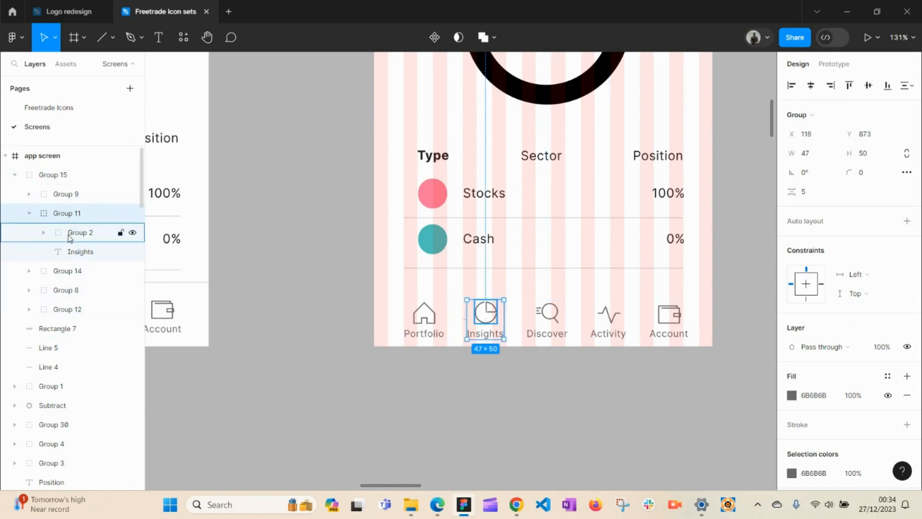
click(70, 233)
click(73, 254)
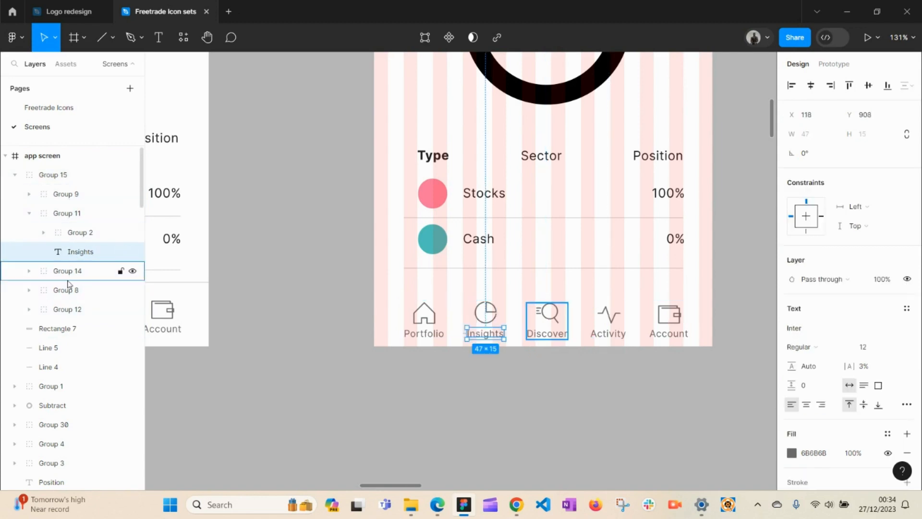
click(69, 273)
click(67, 290)
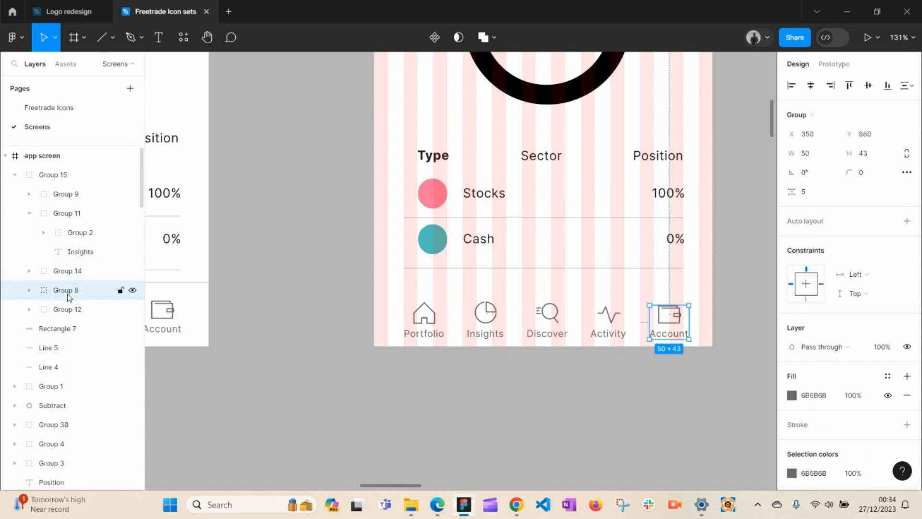
click(67, 175)
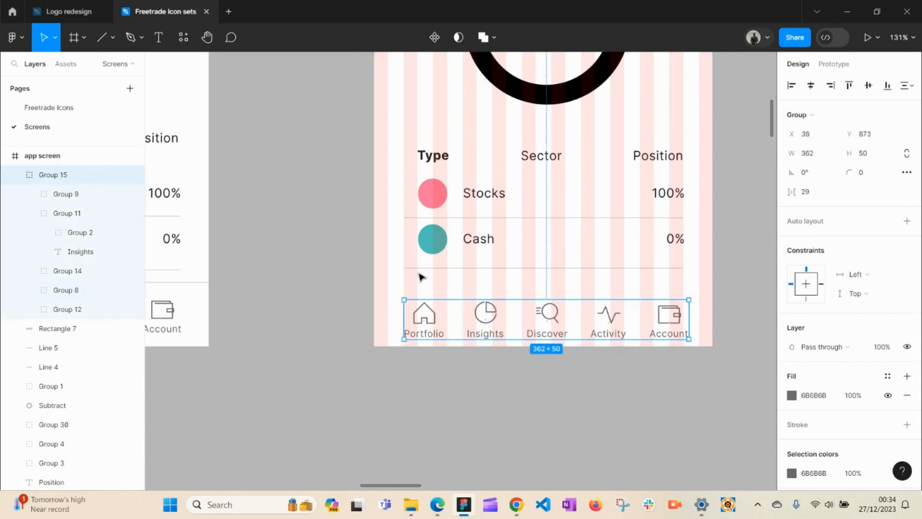
Step: Try moving the white bar into the icon group and upward, then delete it
click(473, 353)
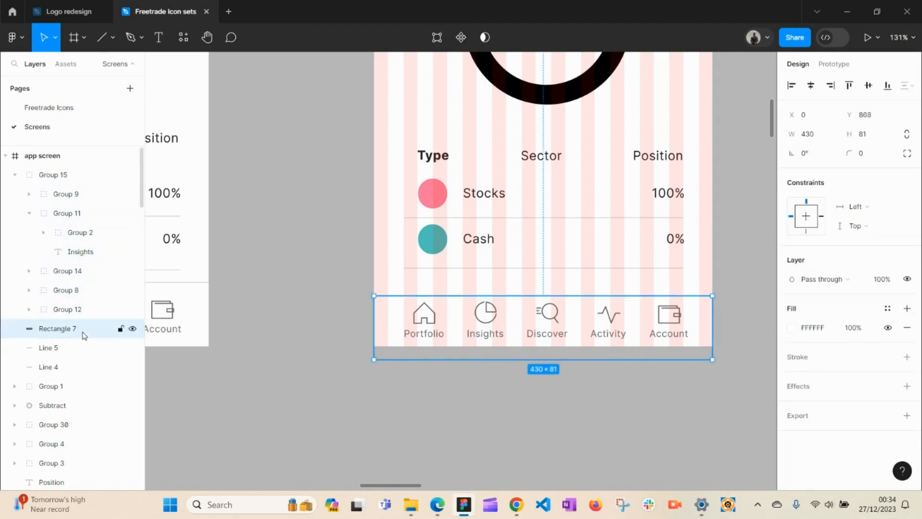
drag(84, 335, 71, 174)
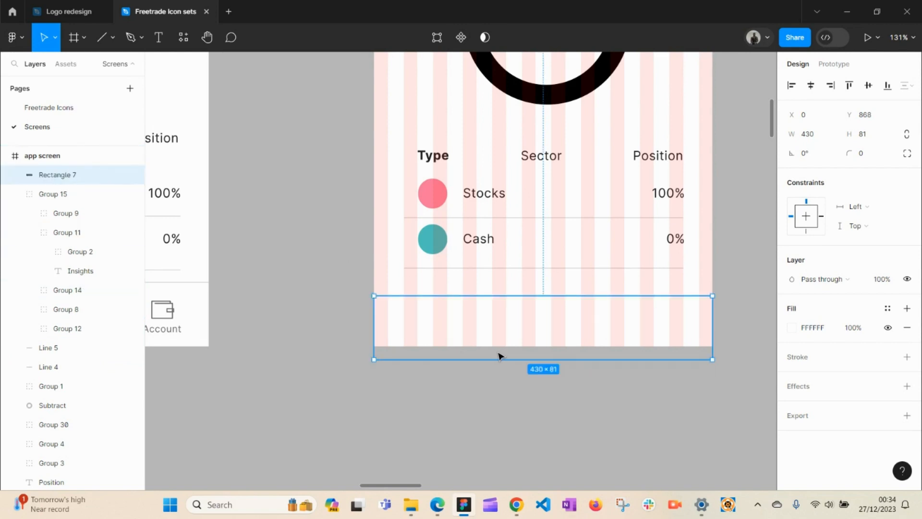
key(ctrl+z)
key(ctrl+z)
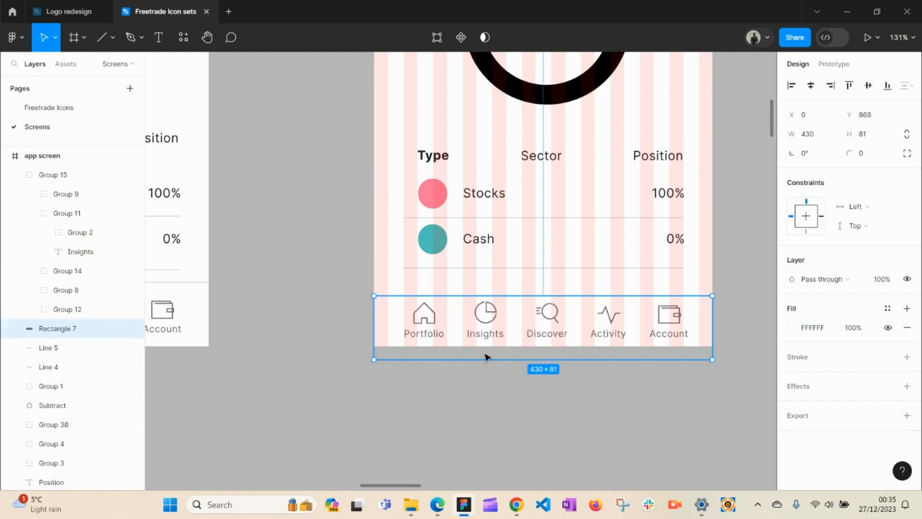
drag(483, 354, 485, 336)
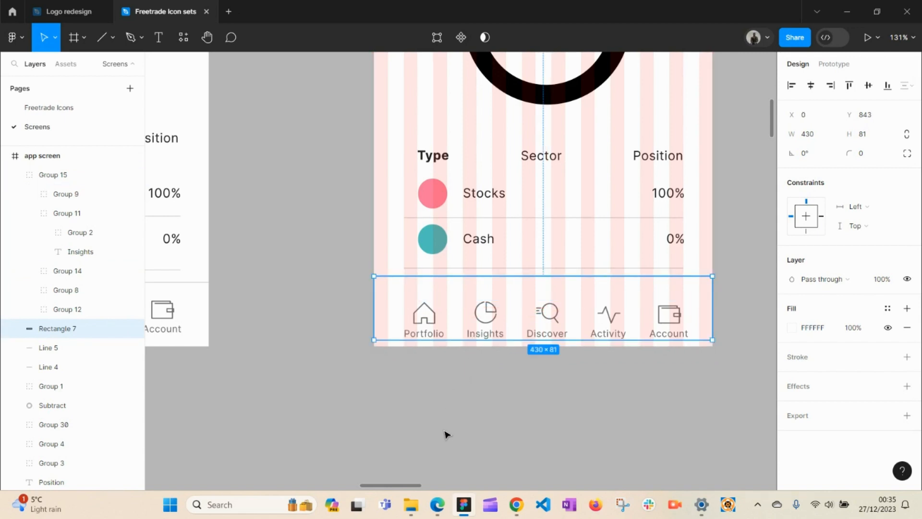
key(Delete)
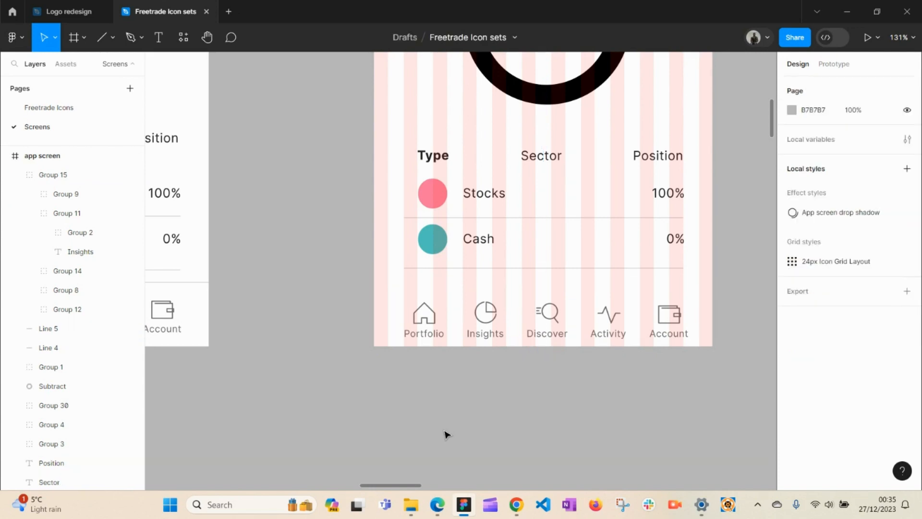
Step: Delete the existing bottom nav icon row (Group 15) from the app screen
click(434, 318)
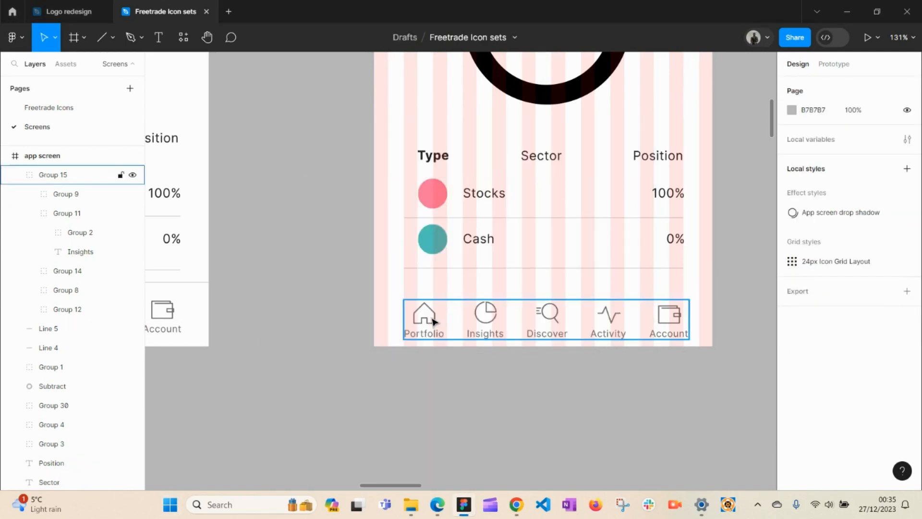
click(325, 354)
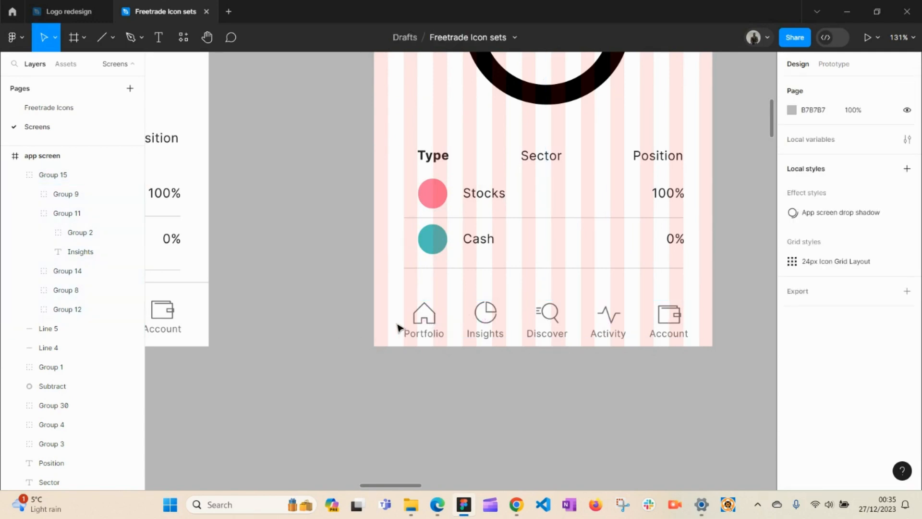
click(414, 326)
key(Delete)
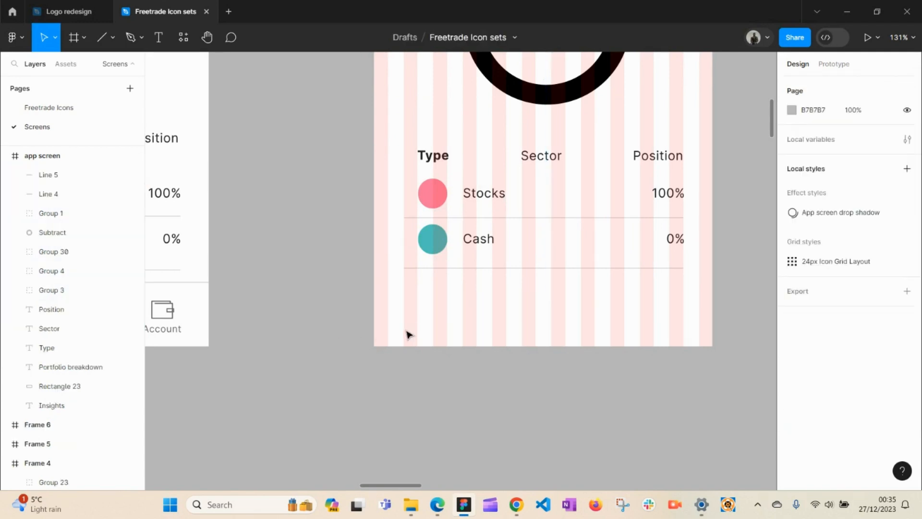
Step: On the neighbouring Insights screen, group the nav icons with their white bar (Rectangle 7)
scroll(325, 341, left, 5)
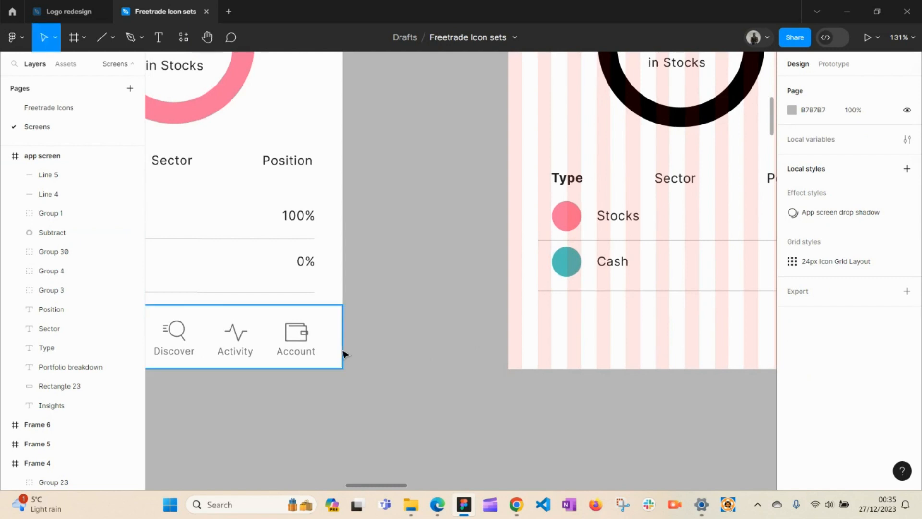
click(332, 328)
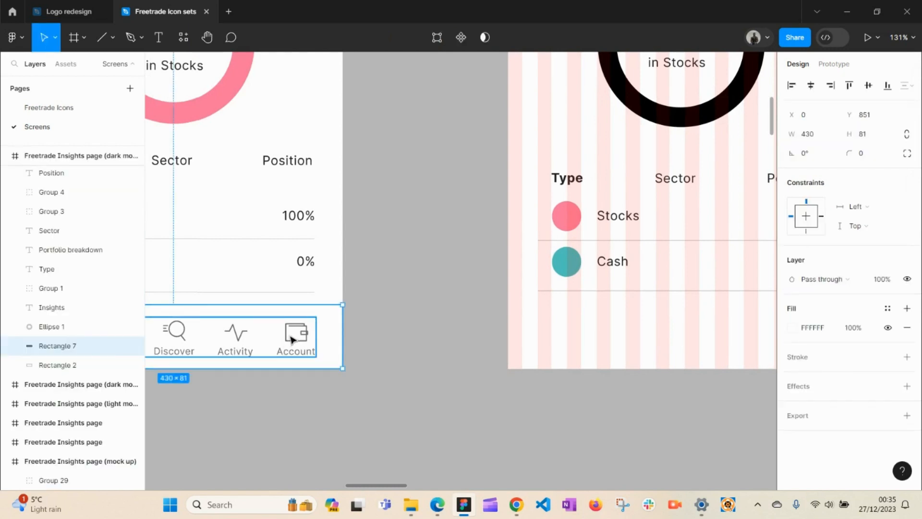
click(290, 343)
click(327, 331)
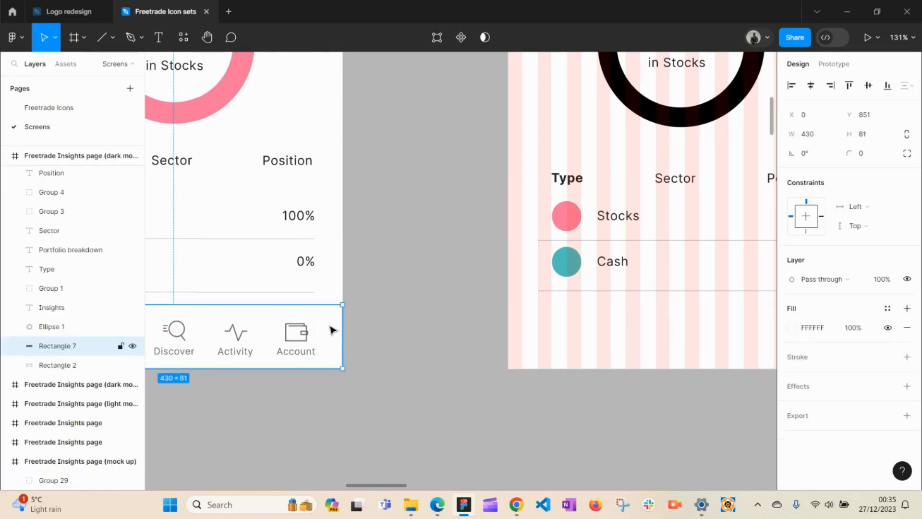
drag(377, 317, 296, 352)
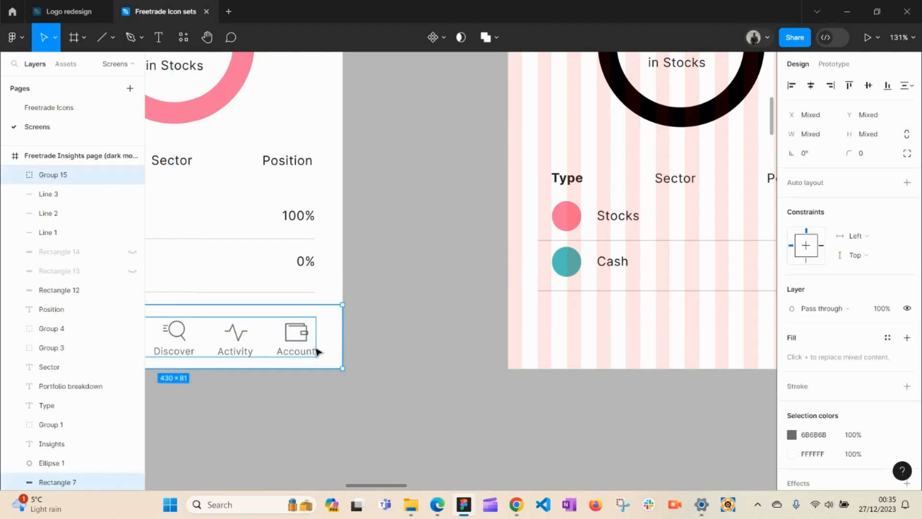
key(ctrl+g)
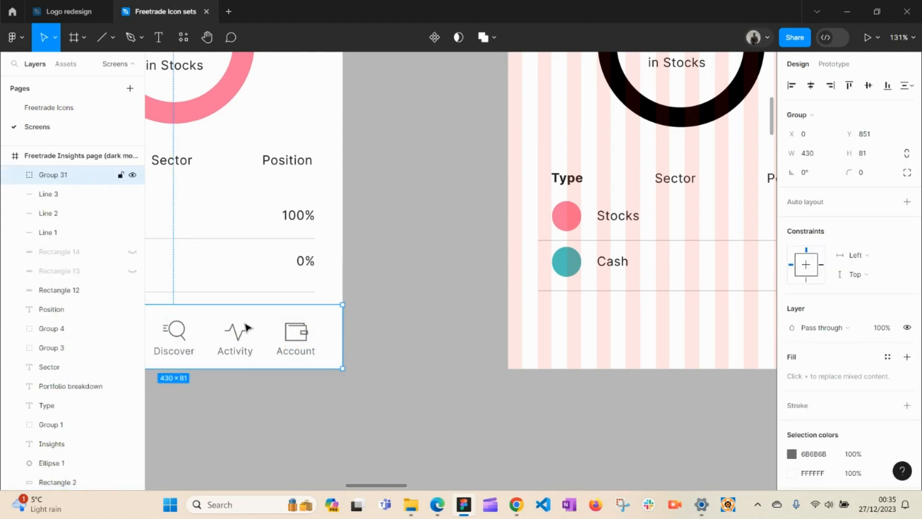
Step: Place a copy of the grouped nav bar on the app screen, aligned to its bottom edge at X 1, Y 851
drag(247, 328, 695, 388)
key(space)
drag(560, 380, 490, 323)
key(ctrl+y)
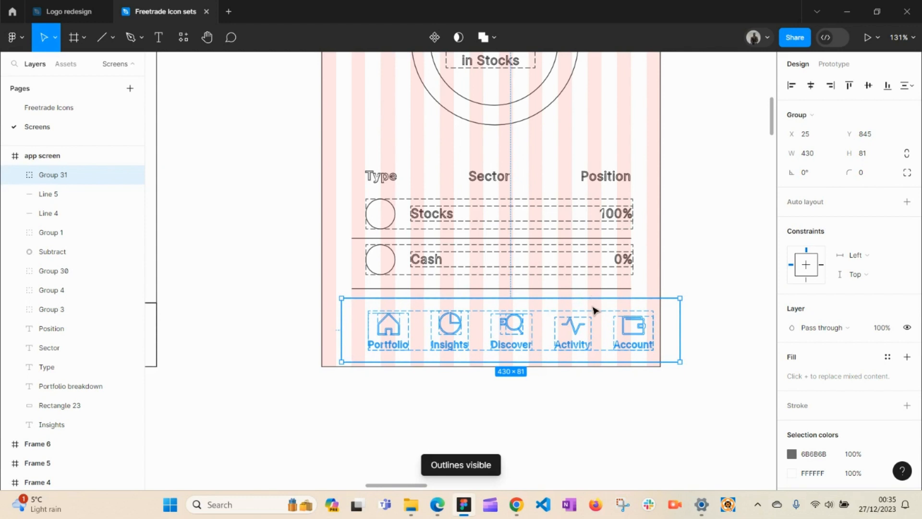
drag(594, 311, 578, 315)
key(ctrl+y)
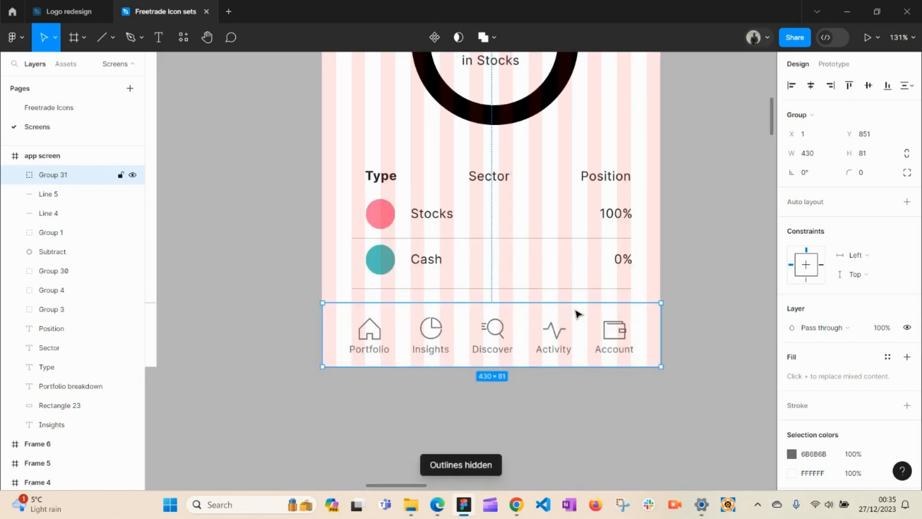
click(571, 383)
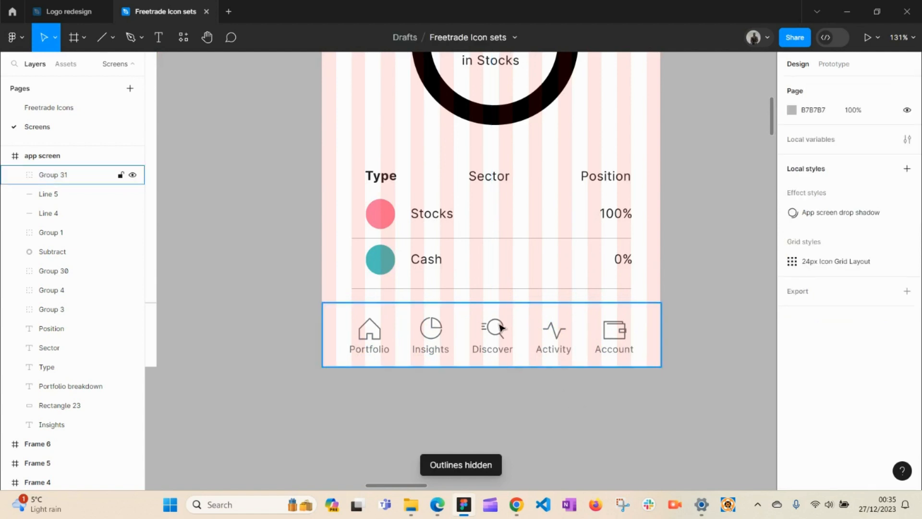
scroll(499, 328, up, 2)
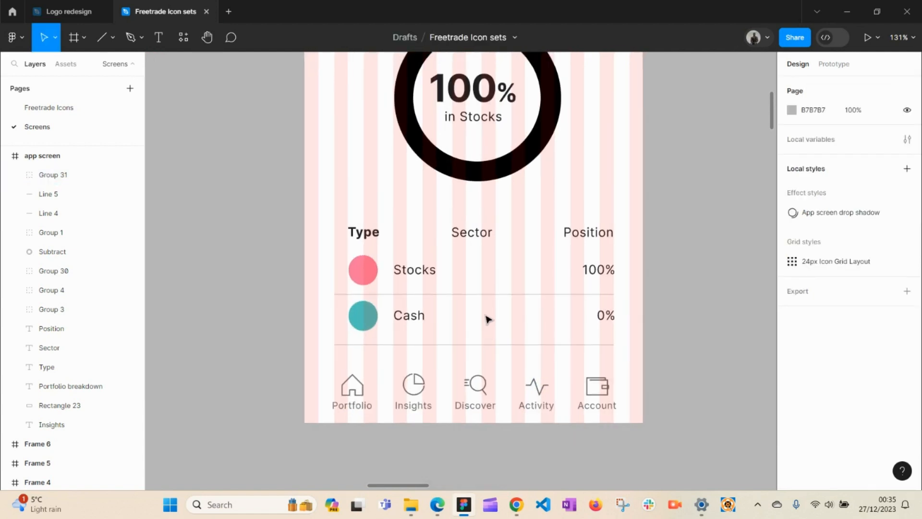
key(space)
drag(489, 312, 482, 368)
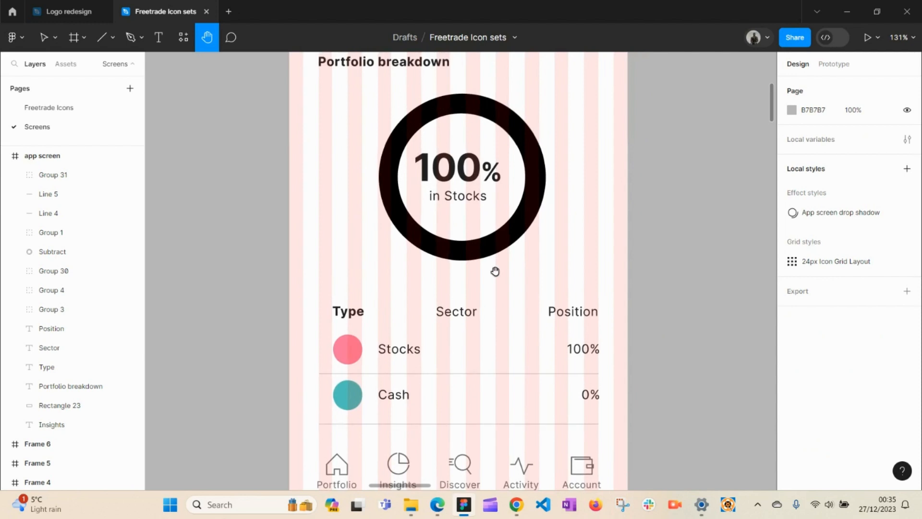
drag(494, 270, 492, 404)
mouse_move(507, 367)
mouse_down()
mouse_move(647, 333)
mouse_move(671, 315)
mouse_up()
drag(625, 286, 449, 422)
drag(462, 339, 520, 388)
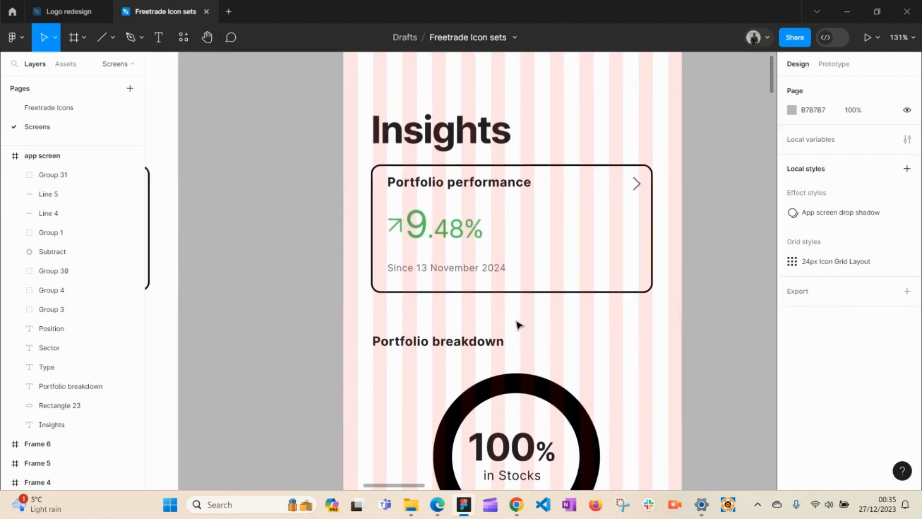
click(479, 250)
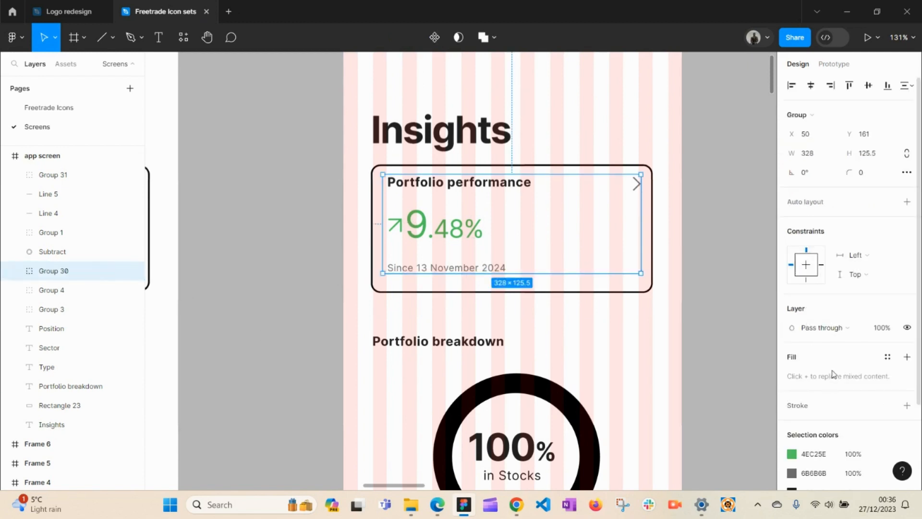
scroll(833, 374, down, 3)
scroll(832, 374, up, 3)
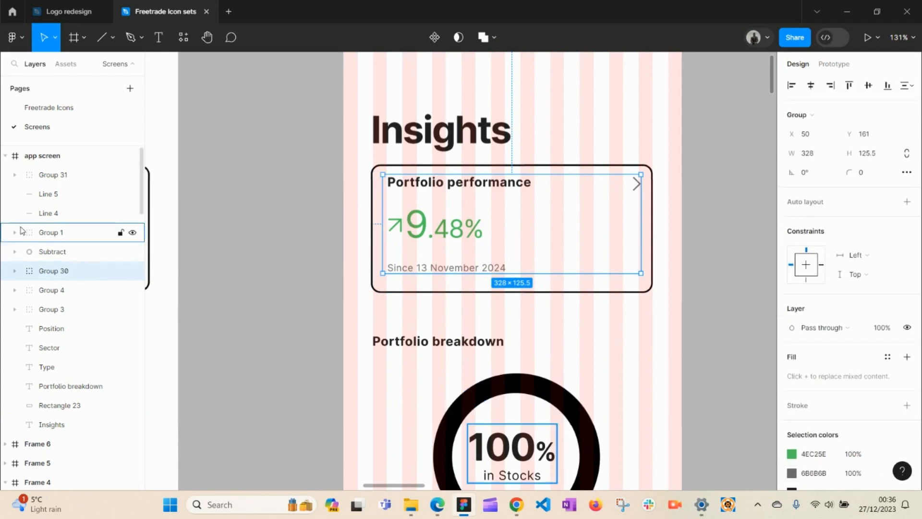
click(67, 157)
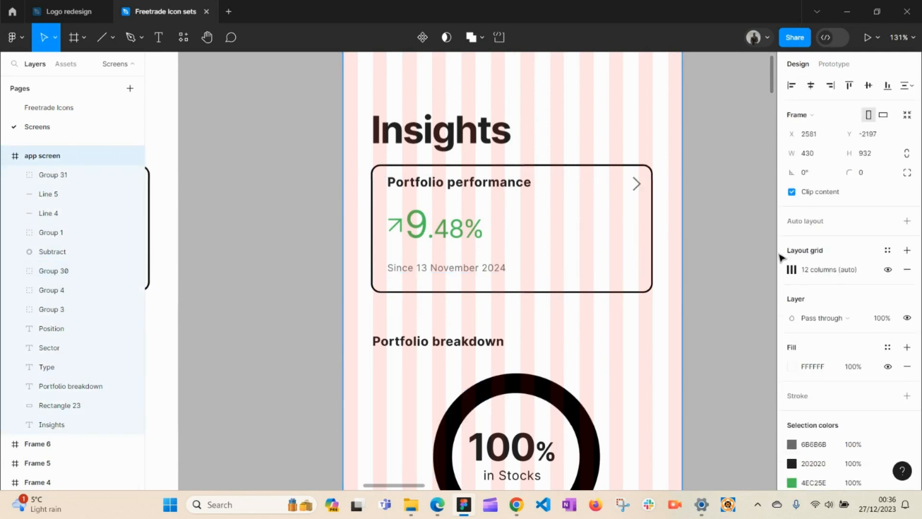
Step: Hide the pink column layout grid and pan down past the ring chart and Stocks/Cash rows to the nav bar
click(907, 272)
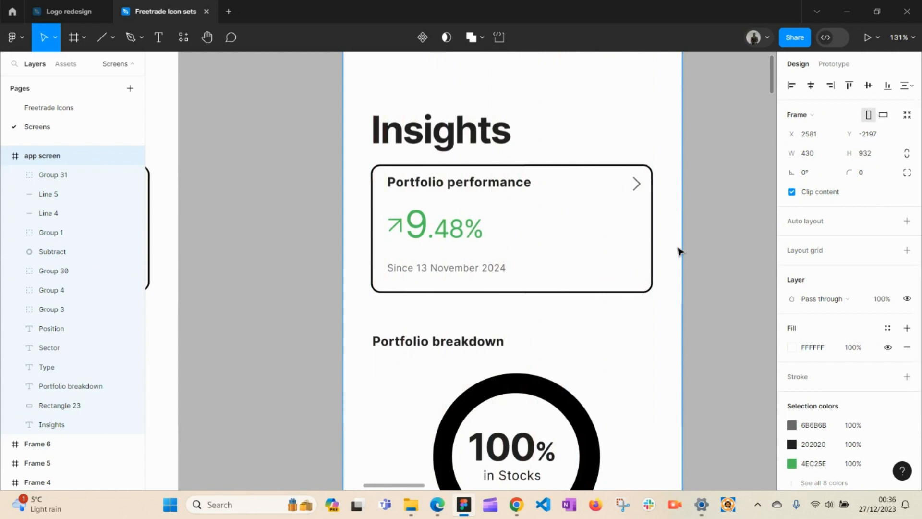
key(h)
drag(695, 261, 686, 303)
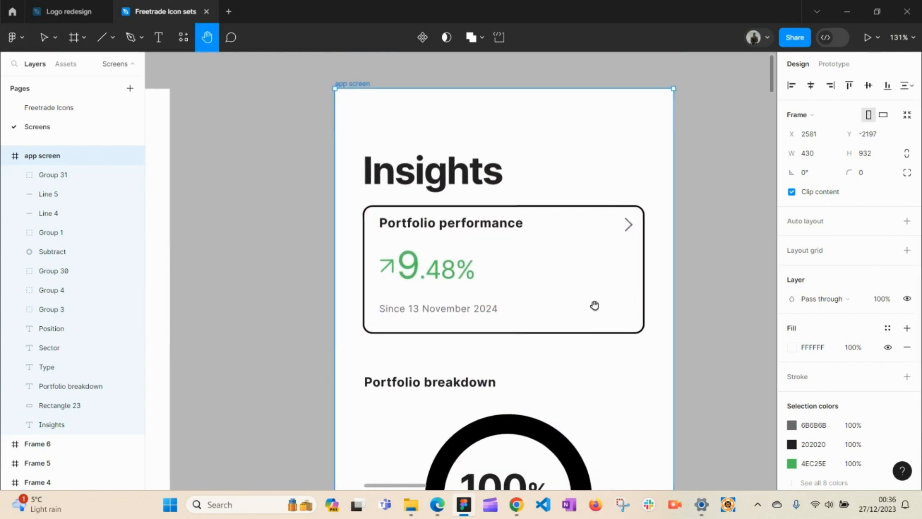
drag(528, 396, 554, 234)
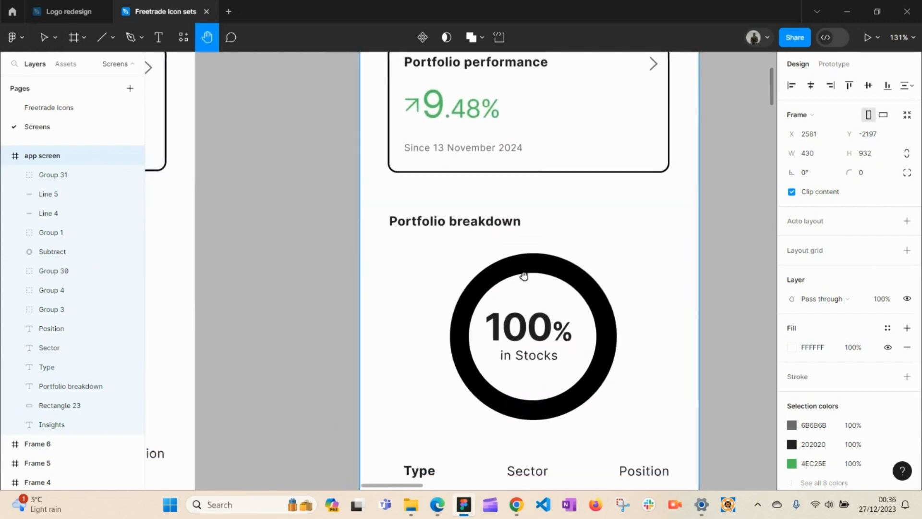
drag(522, 293, 544, 183)
drag(550, 275, 558, 203)
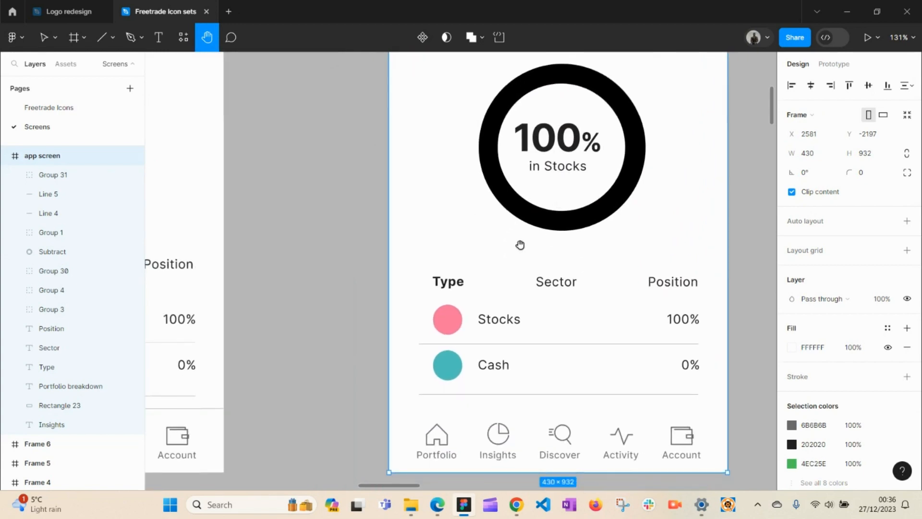
drag(496, 274, 601, 248)
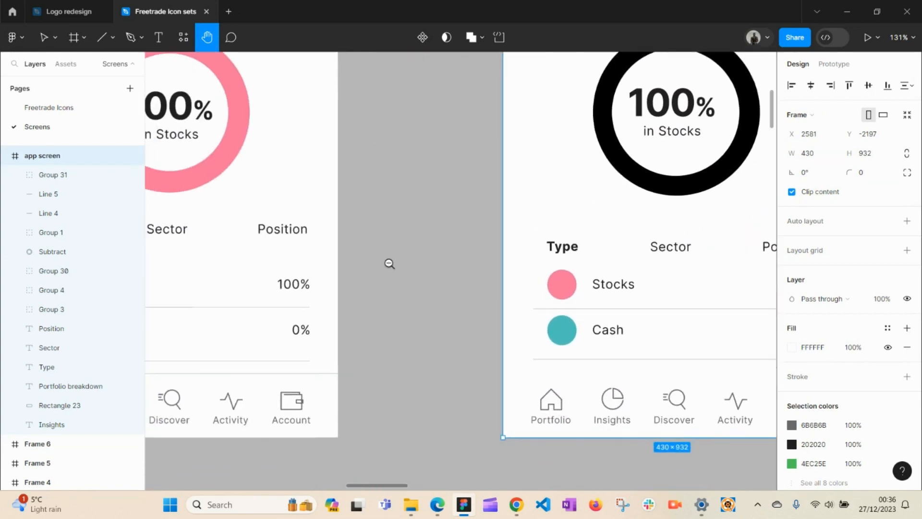
Step: Zoom out to 66% with both Insights screens fully visible, leaving nothing selected
click(389, 263)
drag(416, 206, 474, 324)
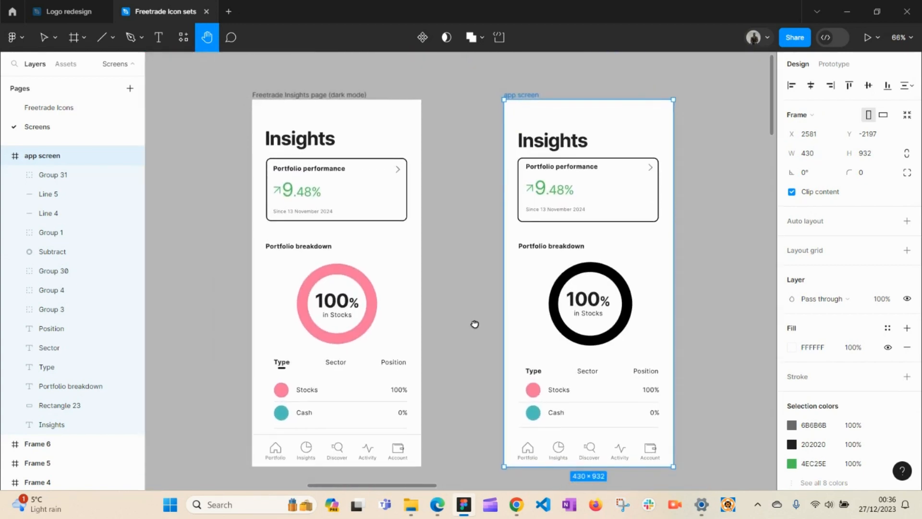
key(v)
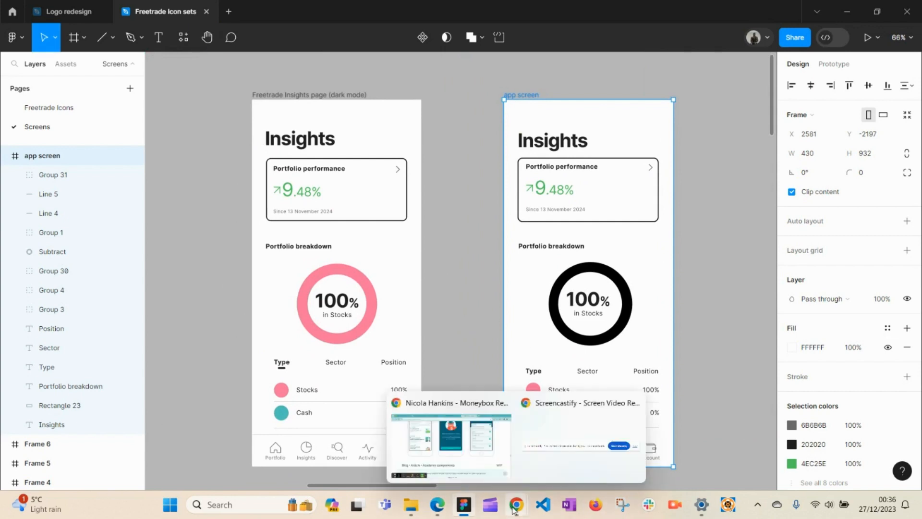
click(445, 233)
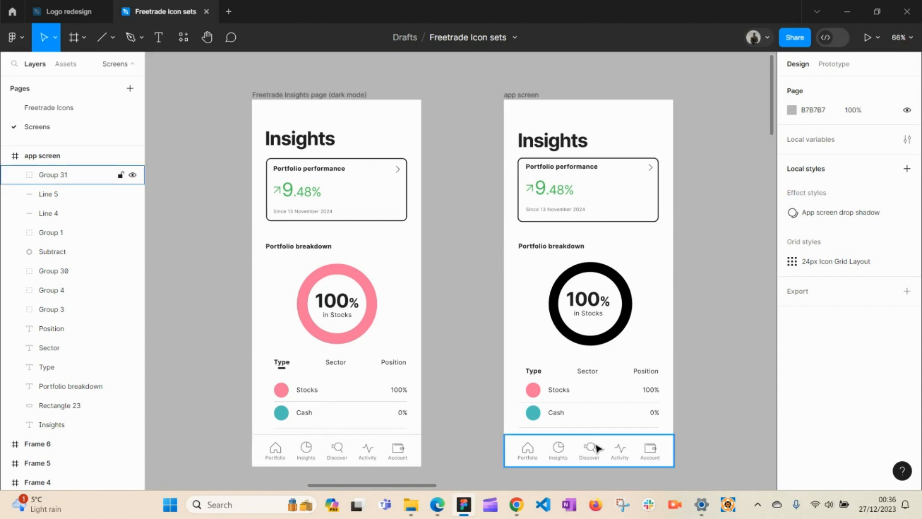
Step: Zoom in and duplicate the divider line (Line 5) under the Cash row down above the nav bar
key(z)
click(597, 428)
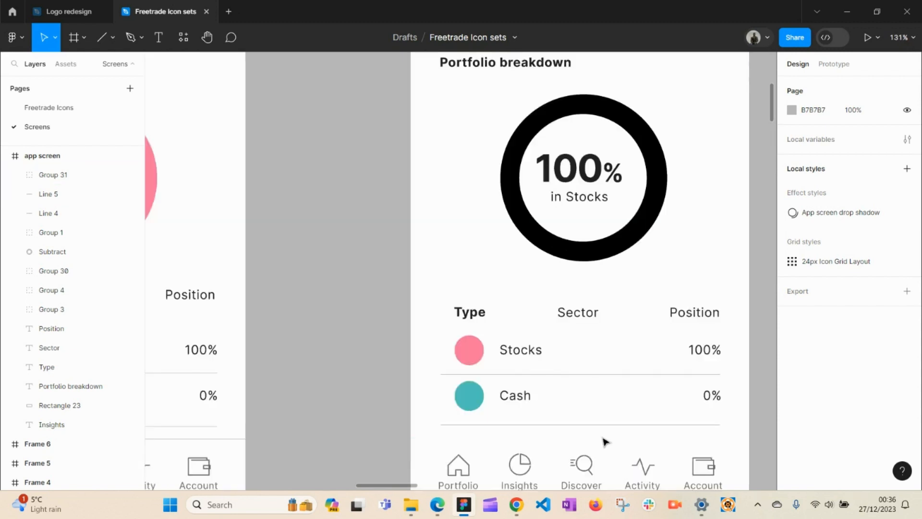
key(h)
drag(600, 439, 533, 360)
key(c)
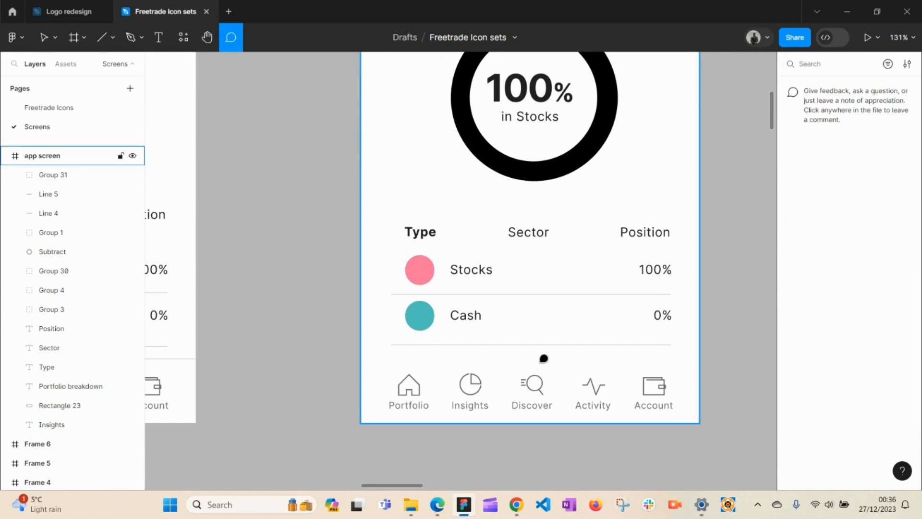
key(v)
click(555, 345)
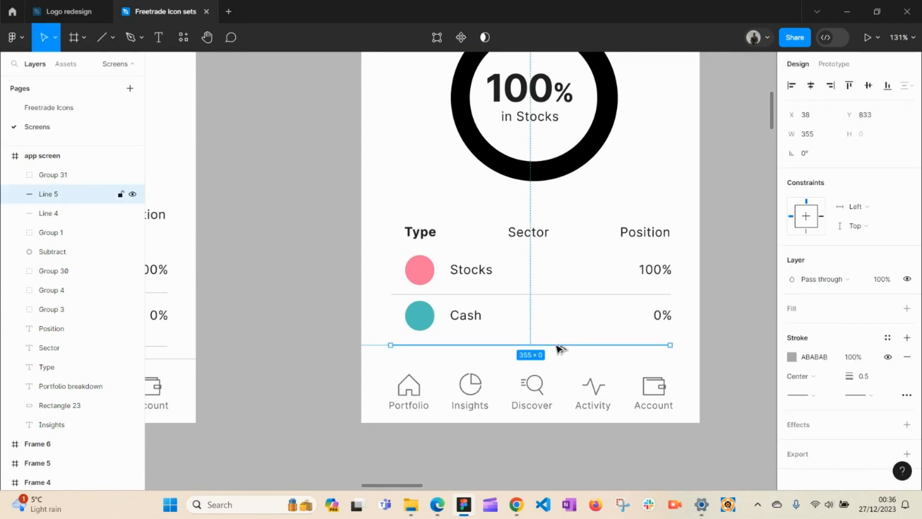
drag(557, 347, 564, 369)
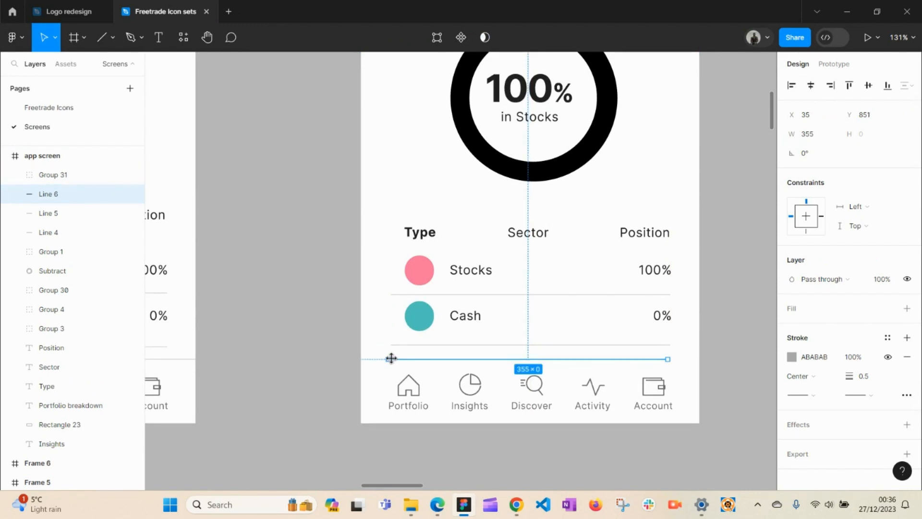
Step: Stretch the new divider to the frame's left and right edges along the tab bar's top at Y 851
drag(387, 359, 361, 357)
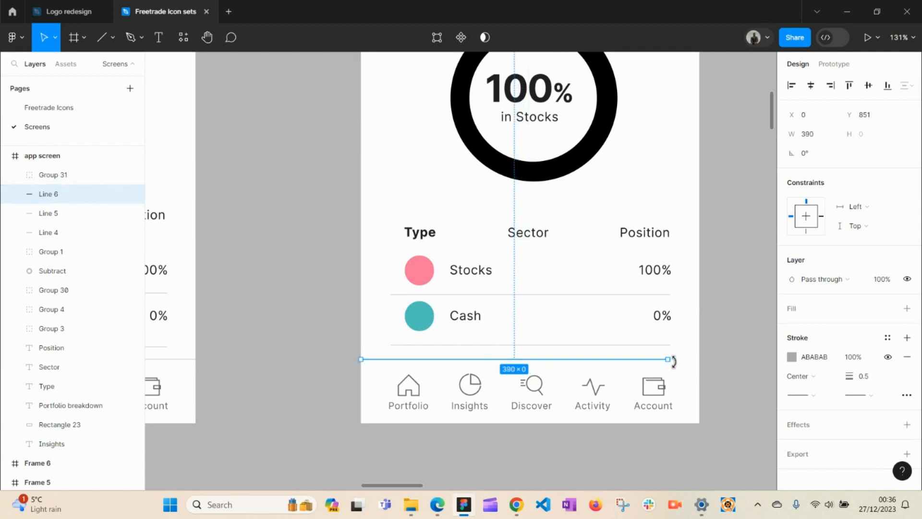
drag(669, 361, 704, 359)
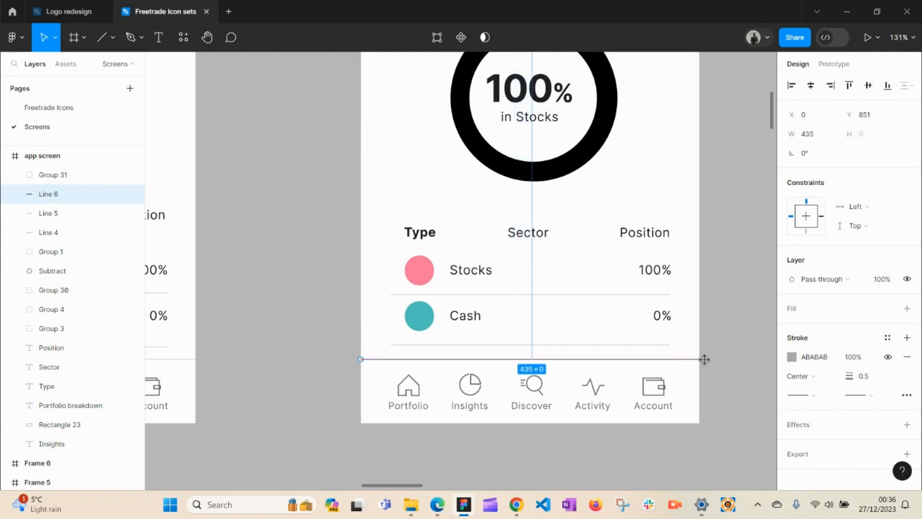
click(724, 346)
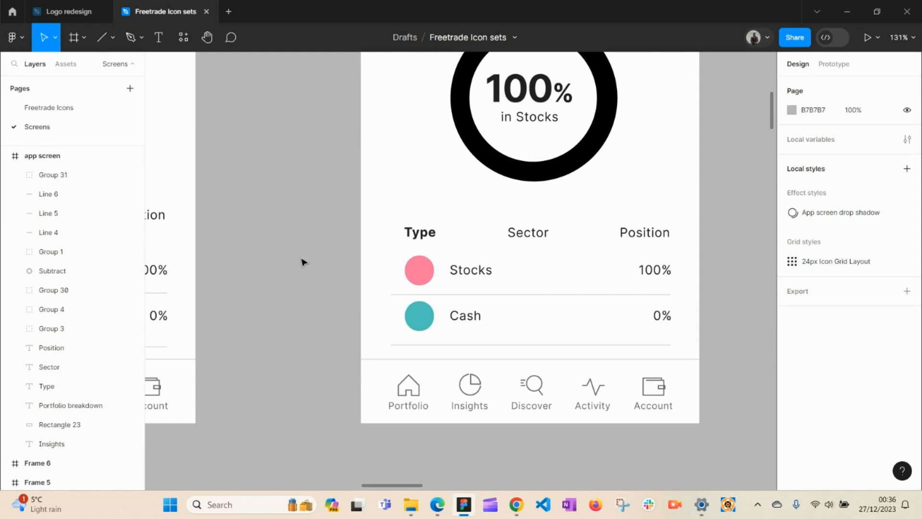
key(h)
drag(338, 263, 353, 323)
Step: Eyedrop pink F7759B from the reference ring onto the app screen's black Subtract ring
drag(356, 204, 506, 297)
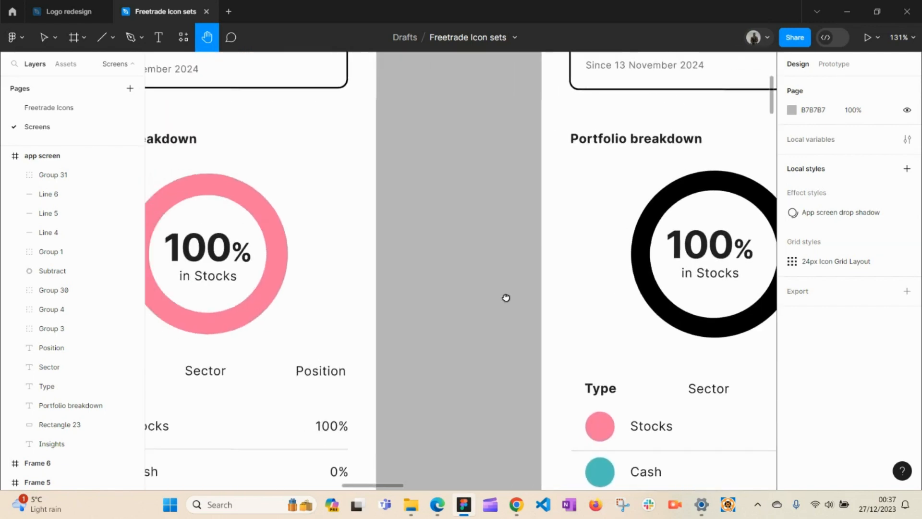
key(v)
click(654, 291)
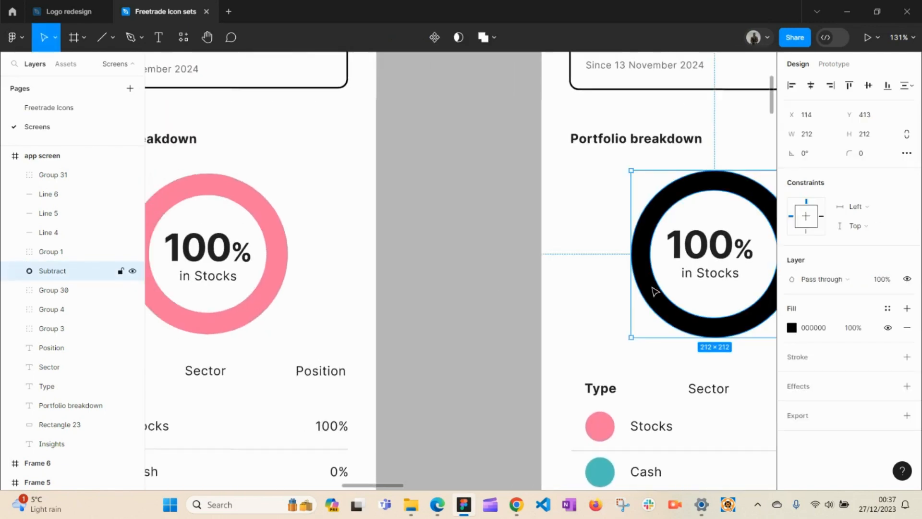
key(i)
click(285, 259)
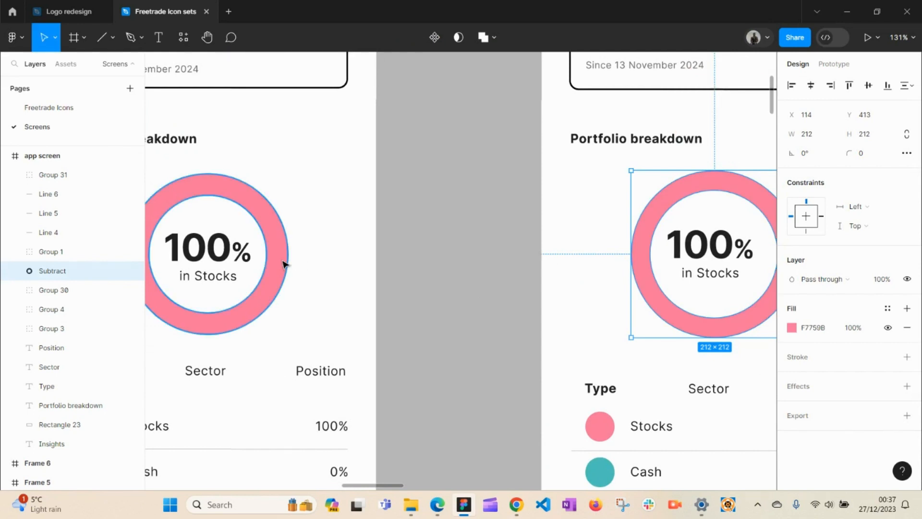
click(446, 271)
key(h)
drag(456, 259, 280, 247)
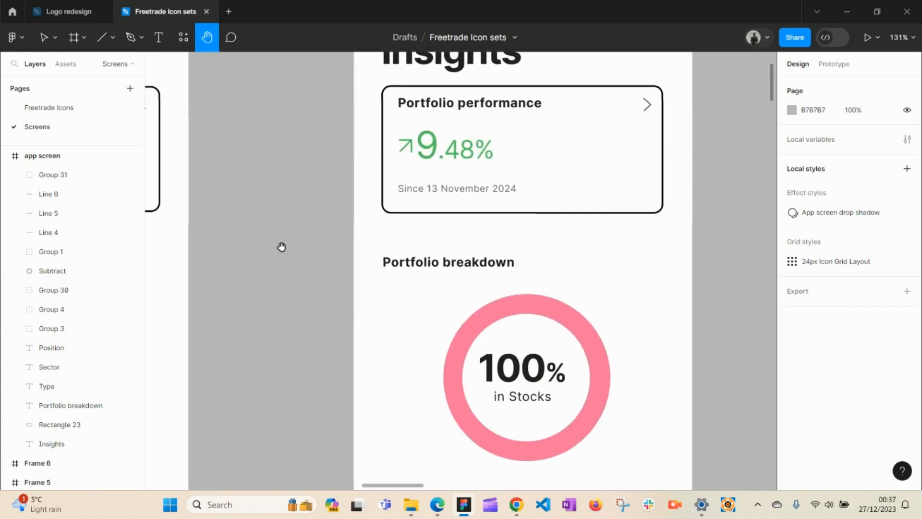
scroll(315, 310, down, 2)
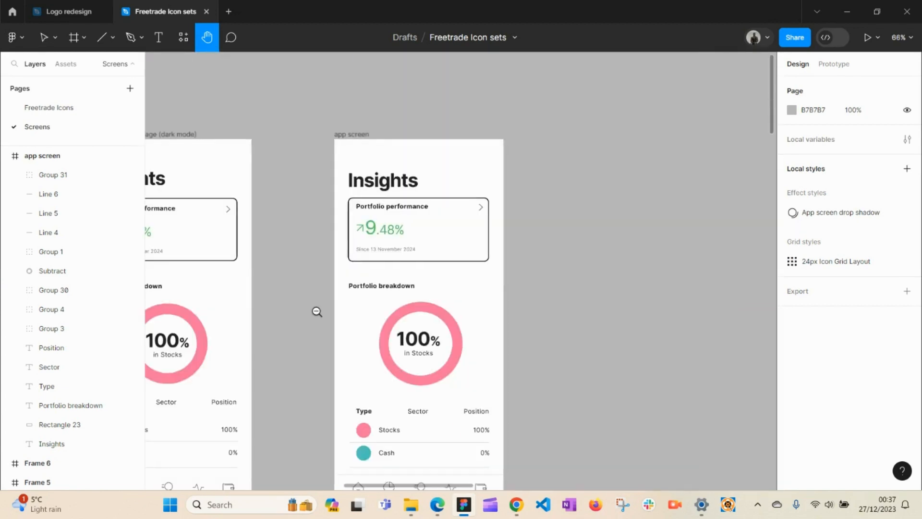
drag(344, 301, 512, 273)
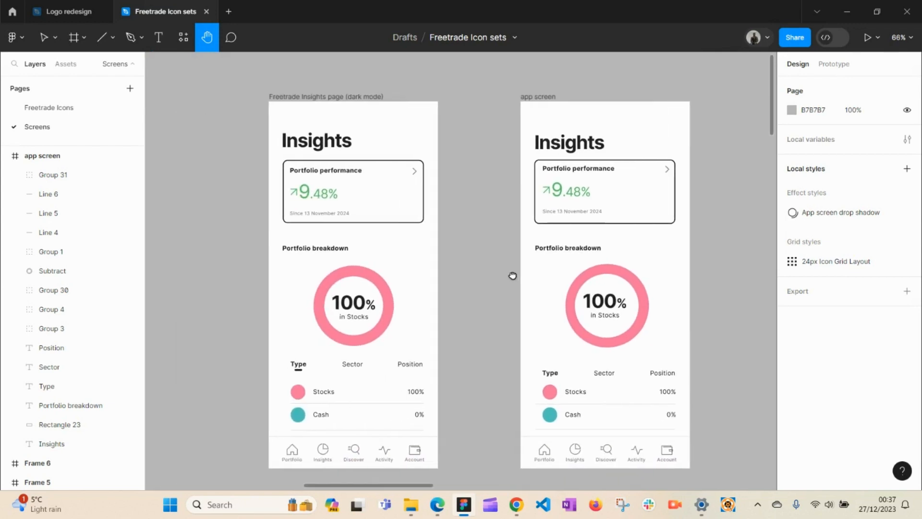
key(v)
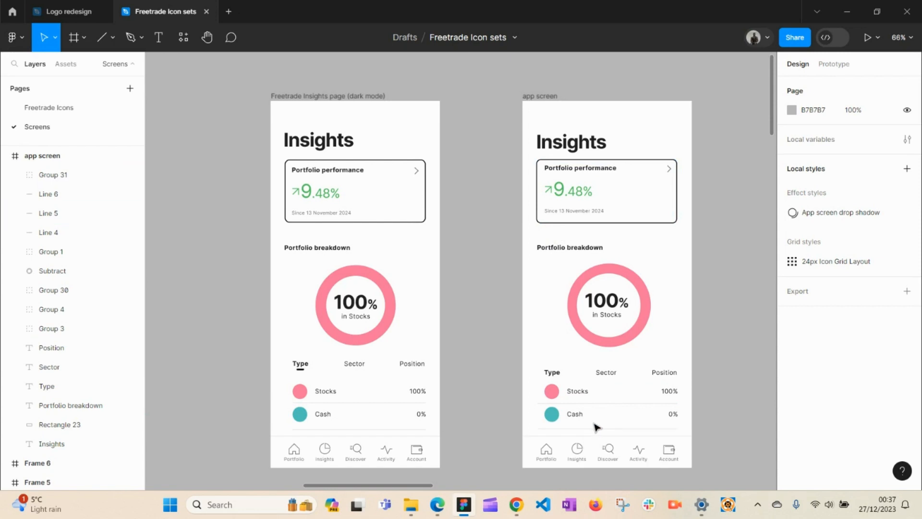
click(588, 224)
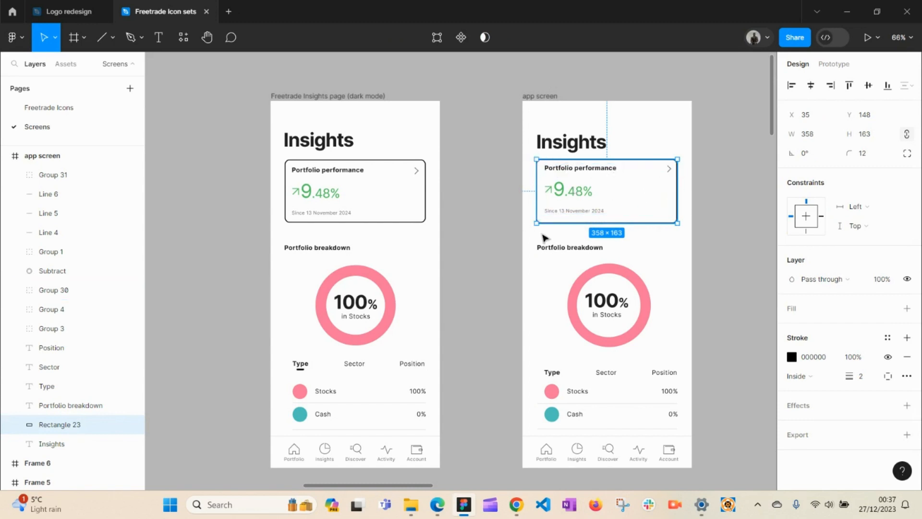
click(497, 258)
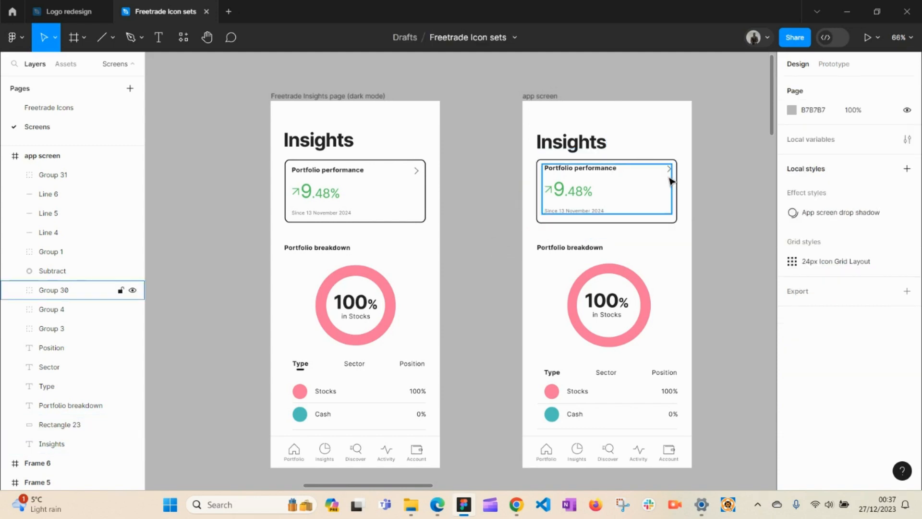
click(589, 273)
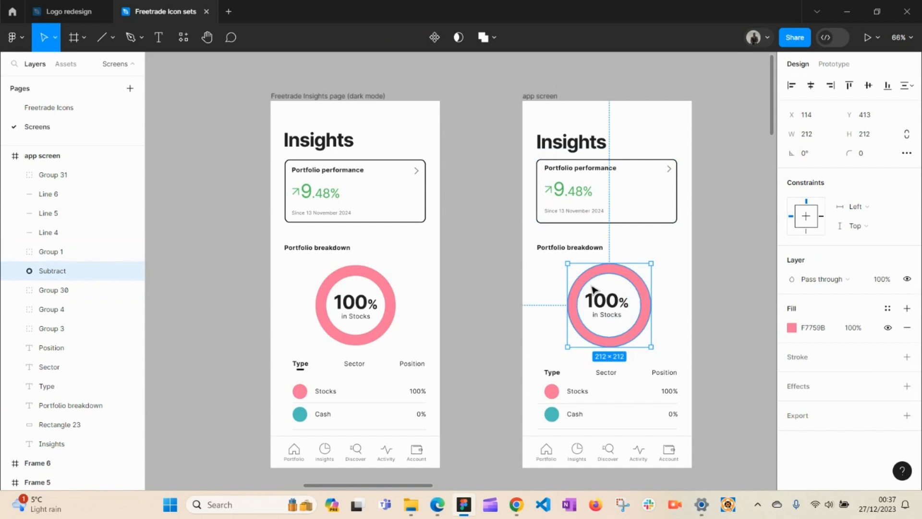
click(493, 296)
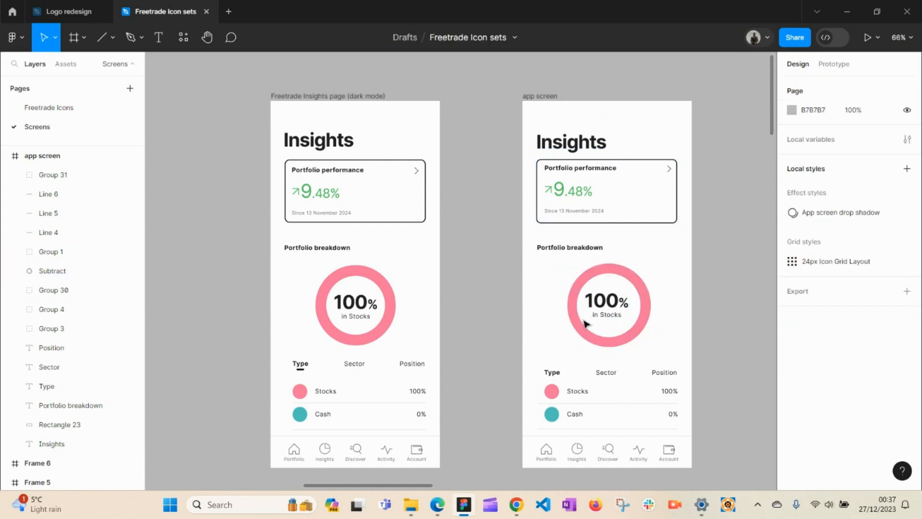
click(560, 390)
click(559, 417)
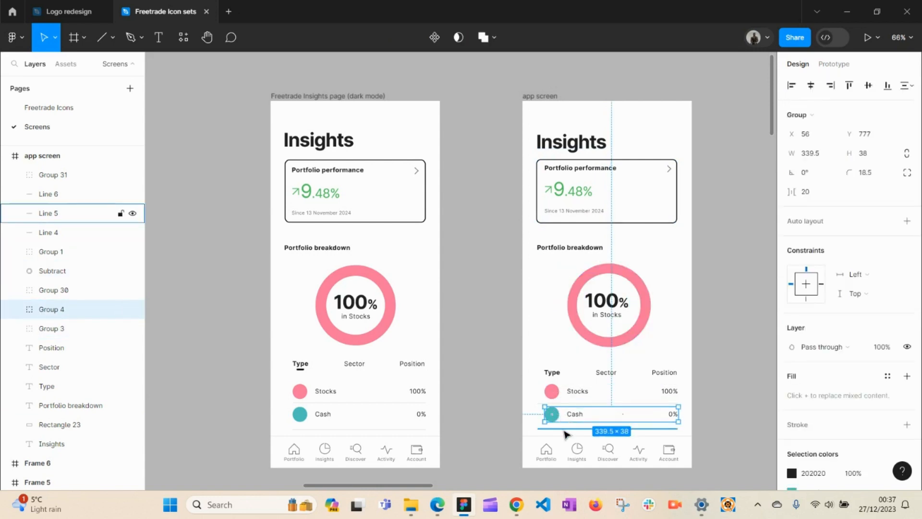
click(548, 455)
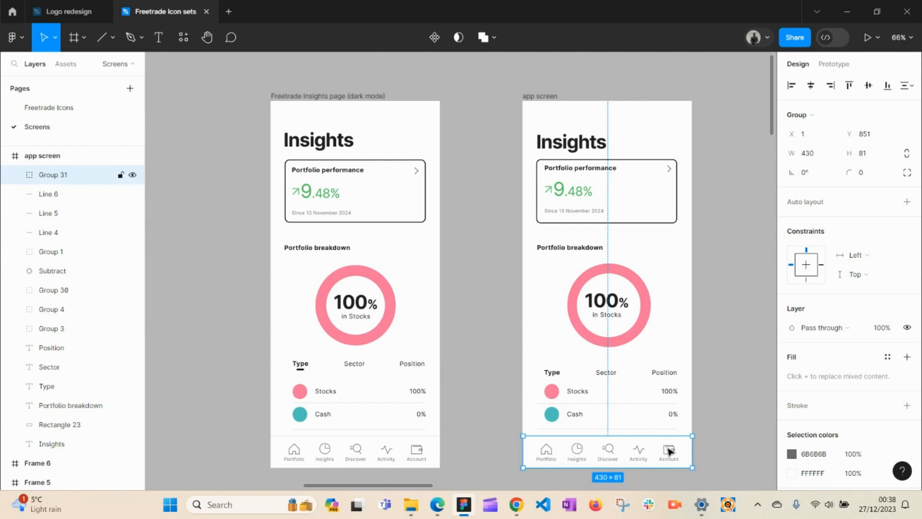
click(714, 403)
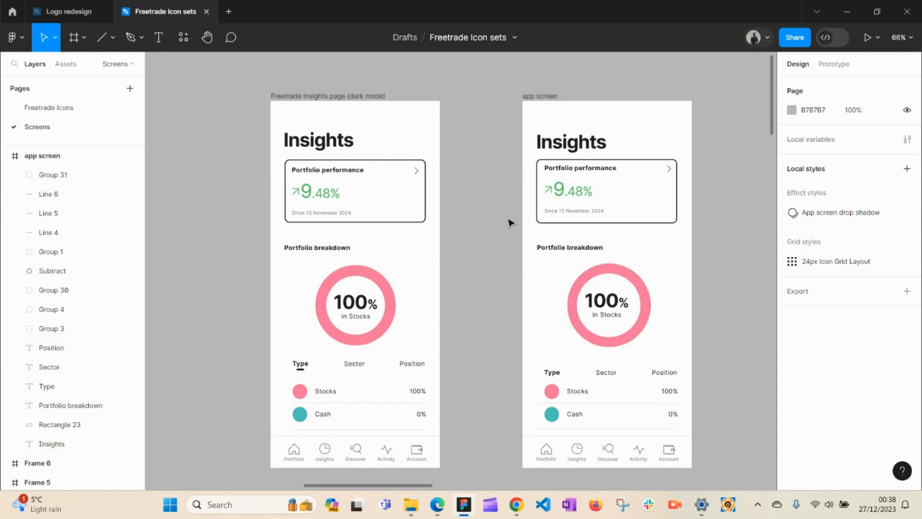
click(618, 275)
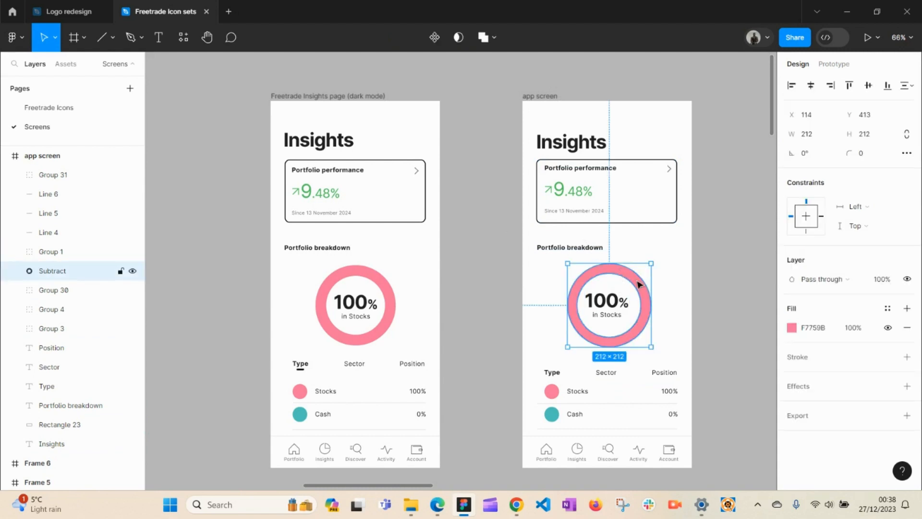
click(724, 302)
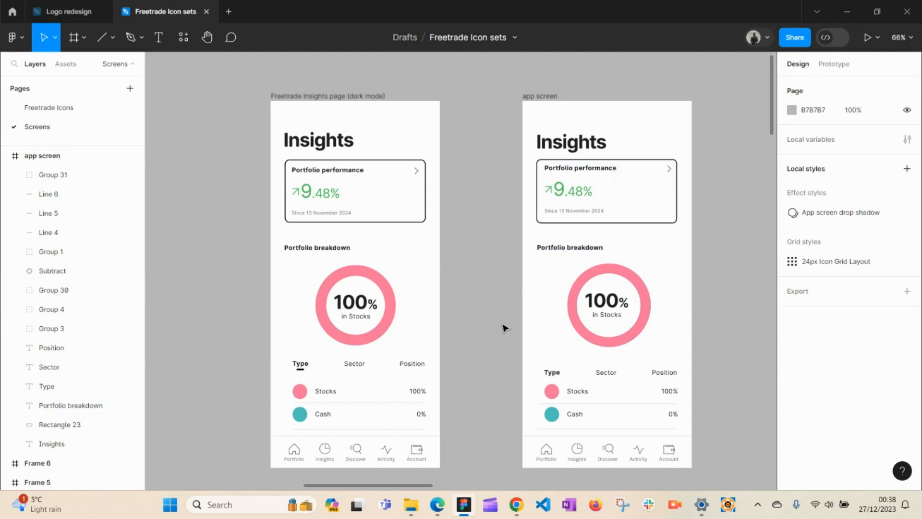
key(space)
drag(490, 345, 597, 104)
drag(514, 378, 567, 121)
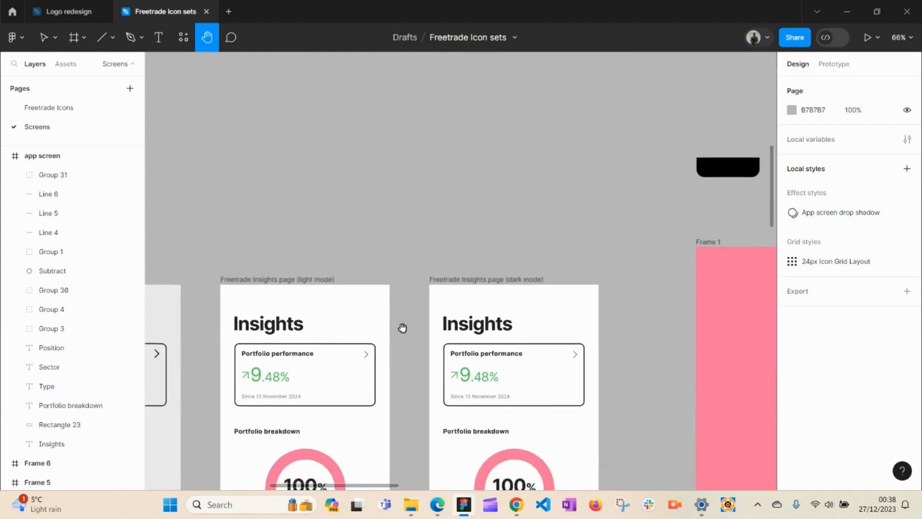
drag(402, 328, 439, 160)
drag(177, 276, 447, 224)
drag(361, 258, 655, 208)
drag(495, 249, 574, 320)
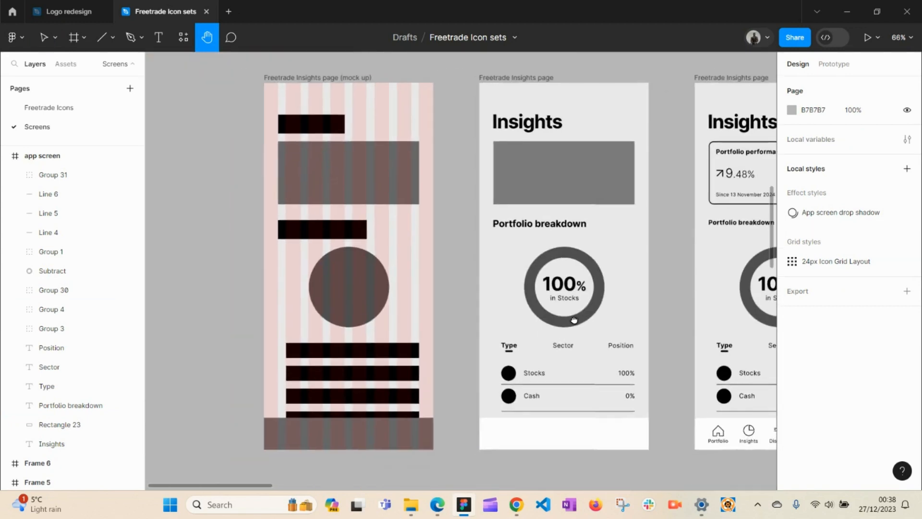
drag(499, 331, 432, 121)
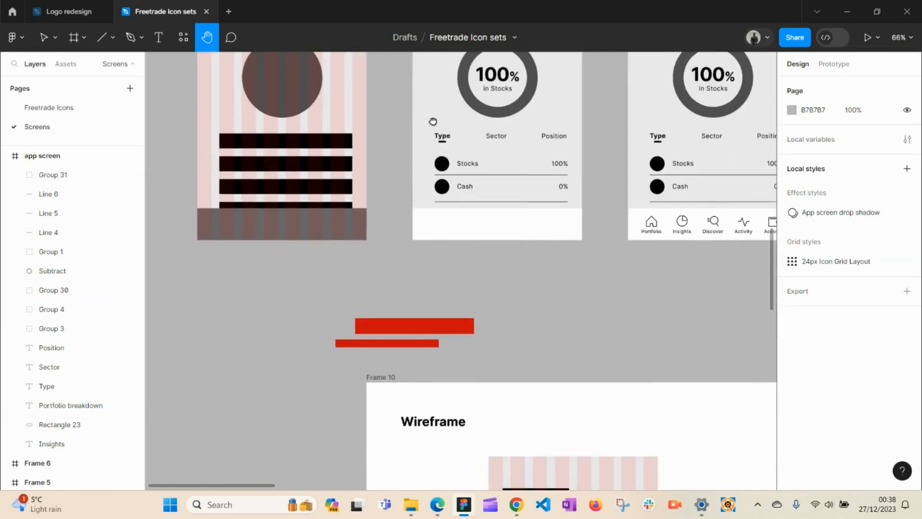
drag(541, 298, 525, 237)
drag(531, 270, 441, 100)
mouse_move(430, 185)
mouse_down()
mouse_move(696, 188)
mouse_move(432, 134)
mouse_move(373, 185)
mouse_move(376, 226)
mouse_move(274, 189)
mouse_up()
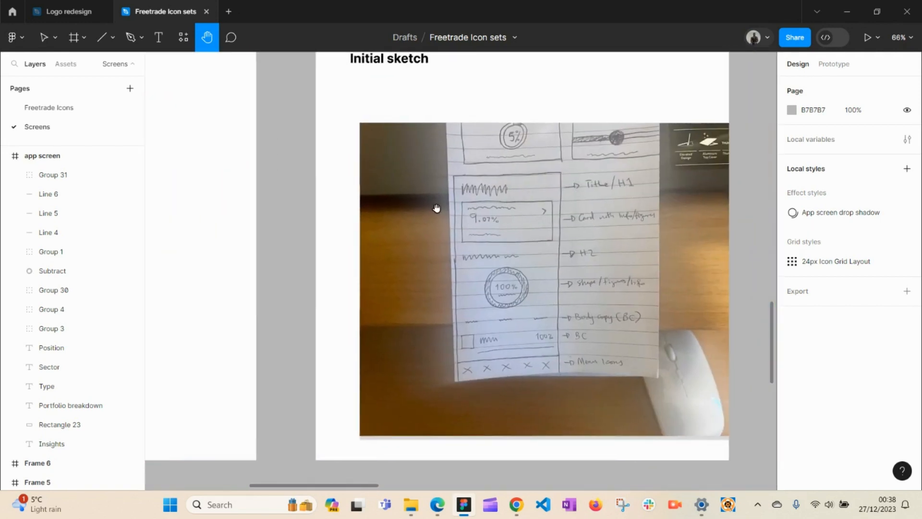
mouse_move(436, 208)
mouse_down()
mouse_move(704, 241)
mouse_move(718, 224)
mouse_up()
drag(349, 245, 460, 270)
drag(571, 259, 288, 258)
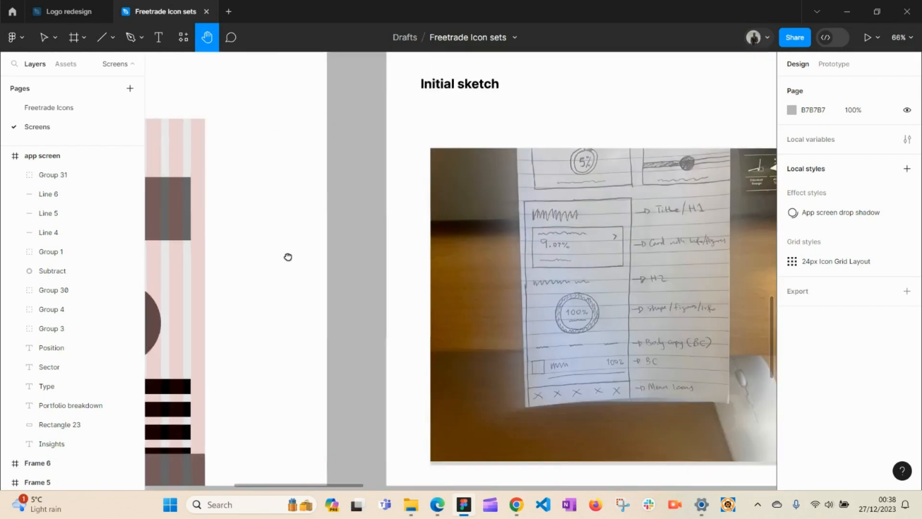
mouse_move(581, 243)
mouse_down()
mouse_move(252, 245)
mouse_move(457, 233)
mouse_move(276, 202)
mouse_move(287, 237)
mouse_up()
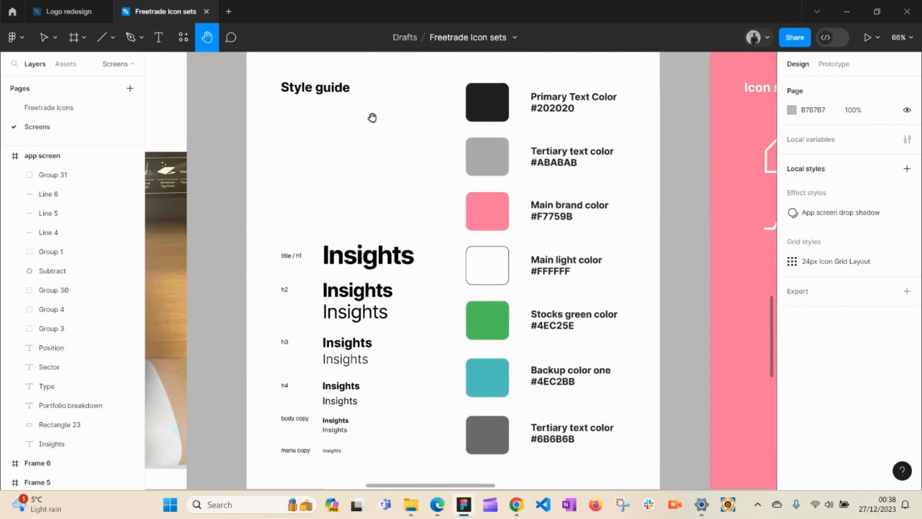
drag(373, 117, 389, 136)
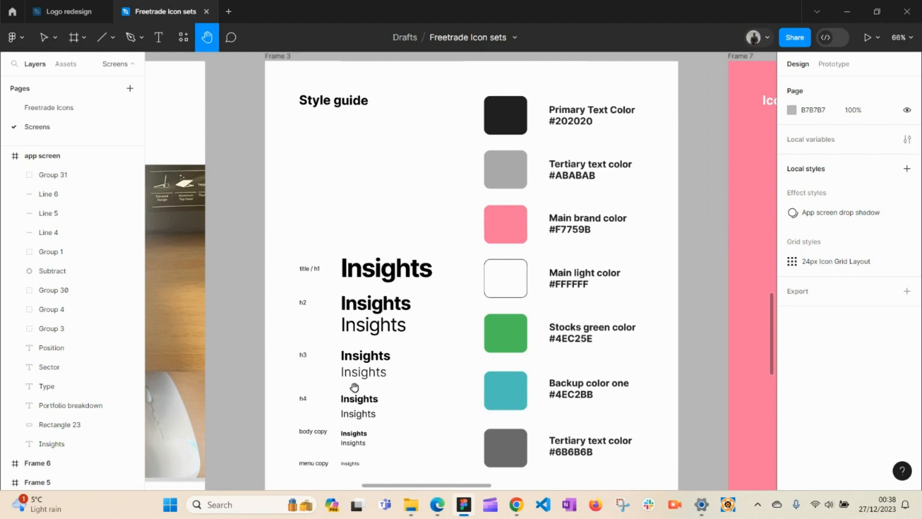
key(v)
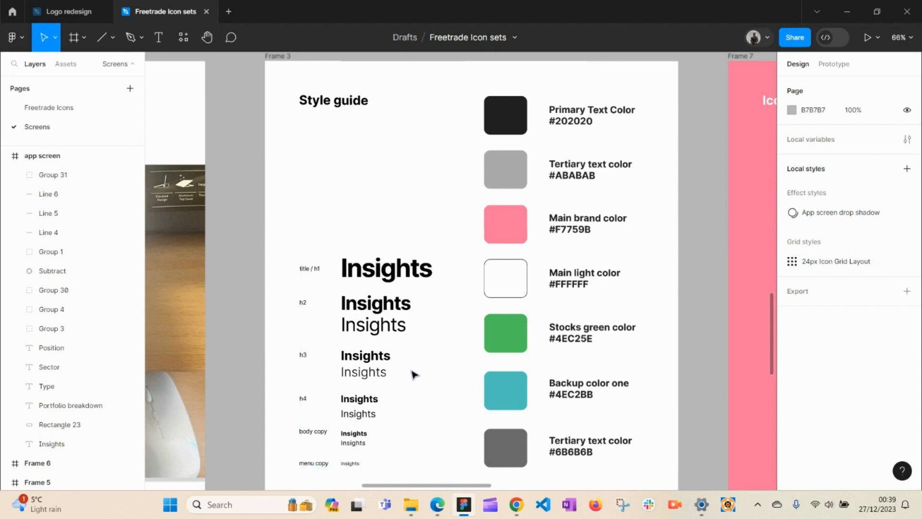
Step: Inspect the typography samples group and the menu copy 'Insights' text, then deselect
click(351, 464)
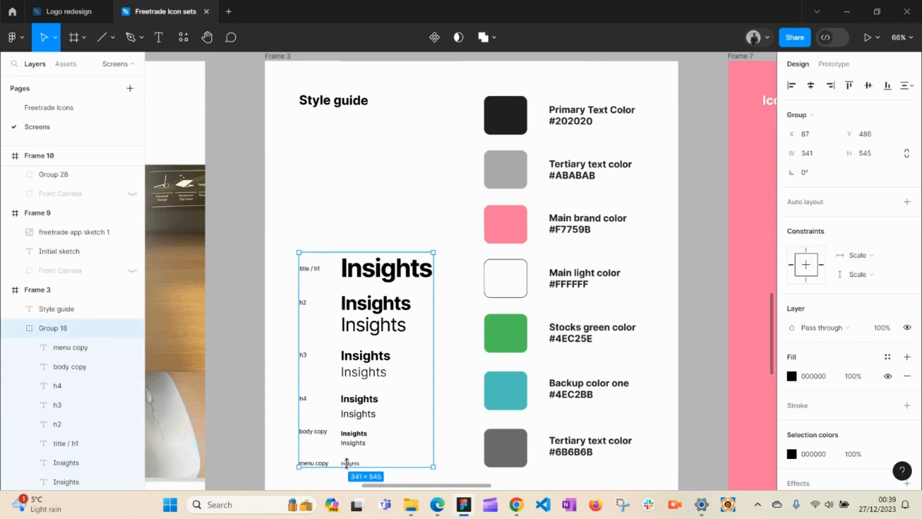
click(352, 465)
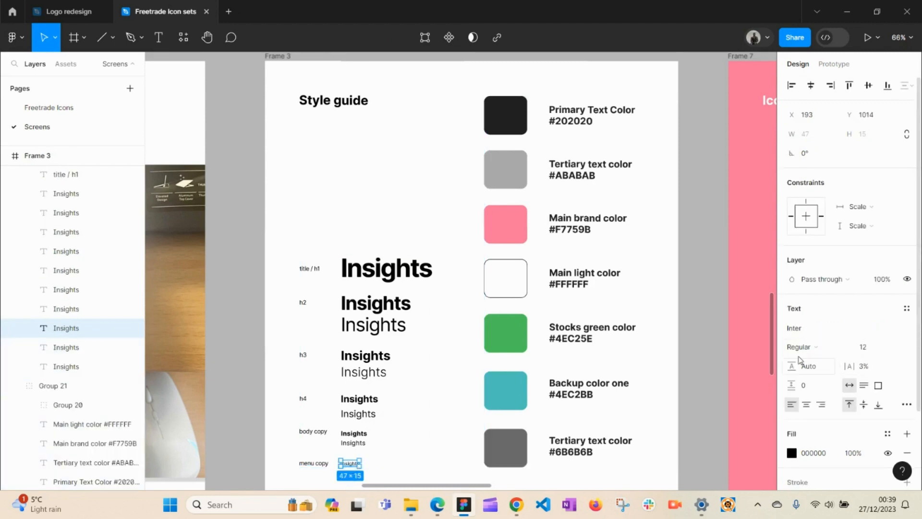
click(715, 349)
Step: Pan the canvas until both Insights app screens are centred side by side
key(space)
drag(665, 197, 629, 441)
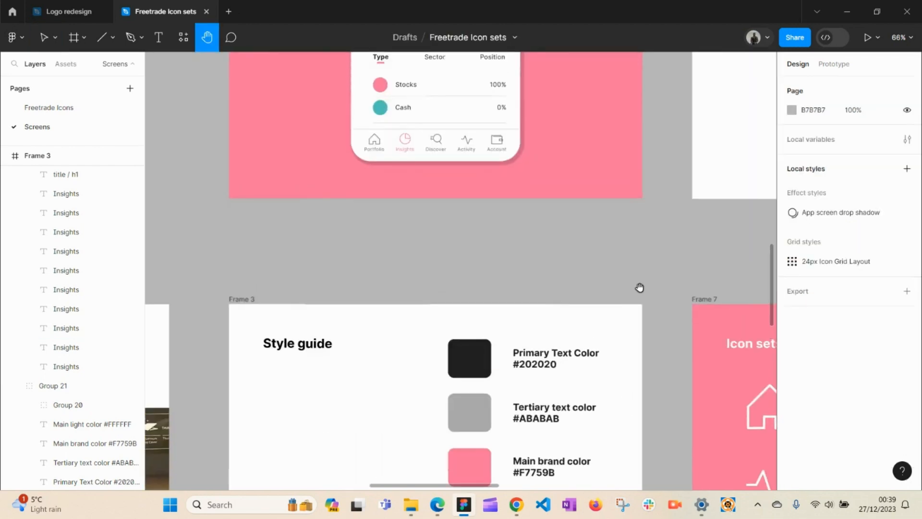
drag(744, 135, 534, 453)
drag(630, 180, 607, 342)
drag(651, 165, 553, 516)
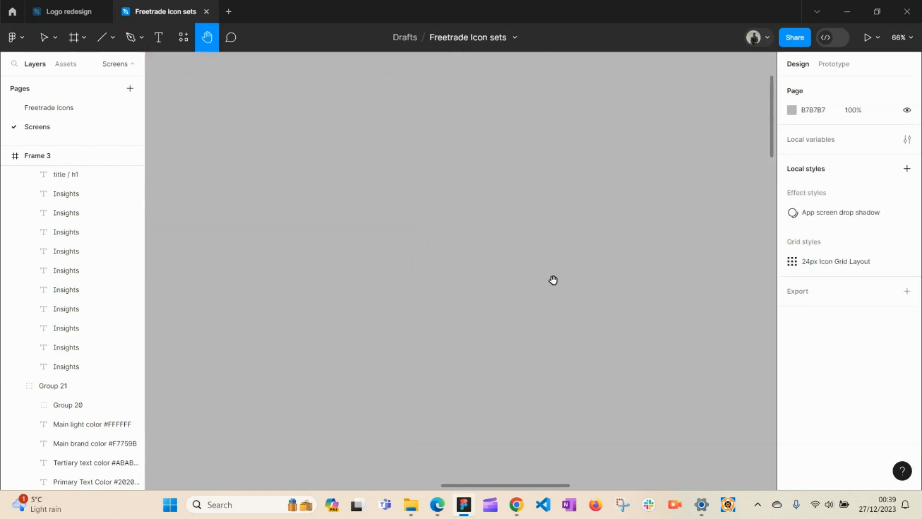
drag(550, 281, 692, 516)
drag(436, 308, 774, 265)
drag(504, 319, 677, 297)
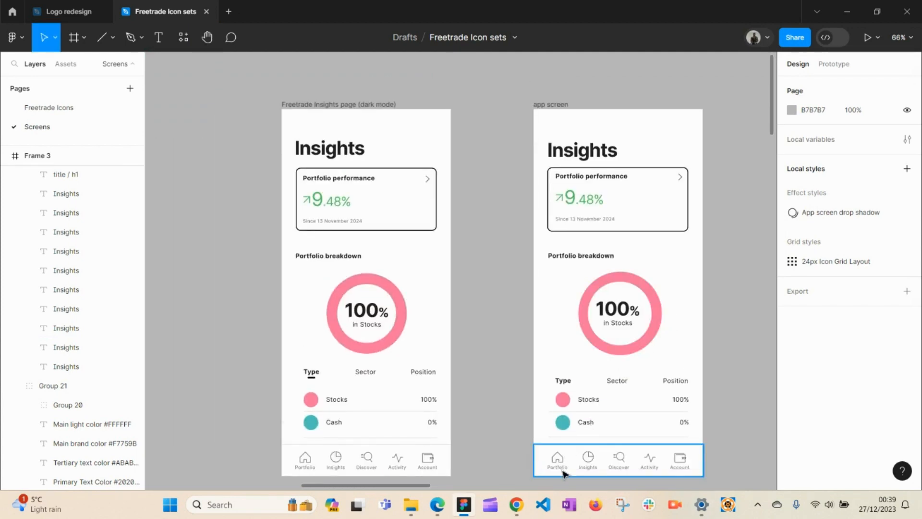
scroll(572, 468, up, 3)
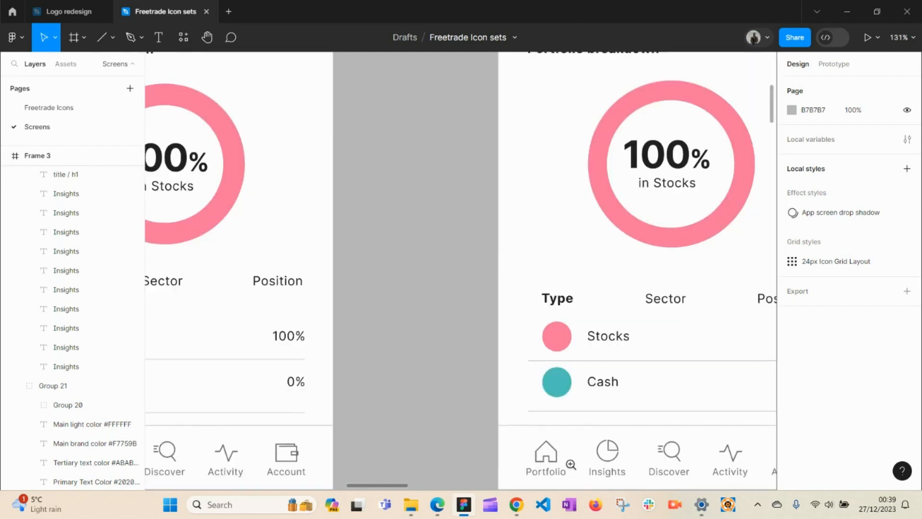
scroll(584, 475, up, 3)
key(space)
drag(596, 459, 509, 315)
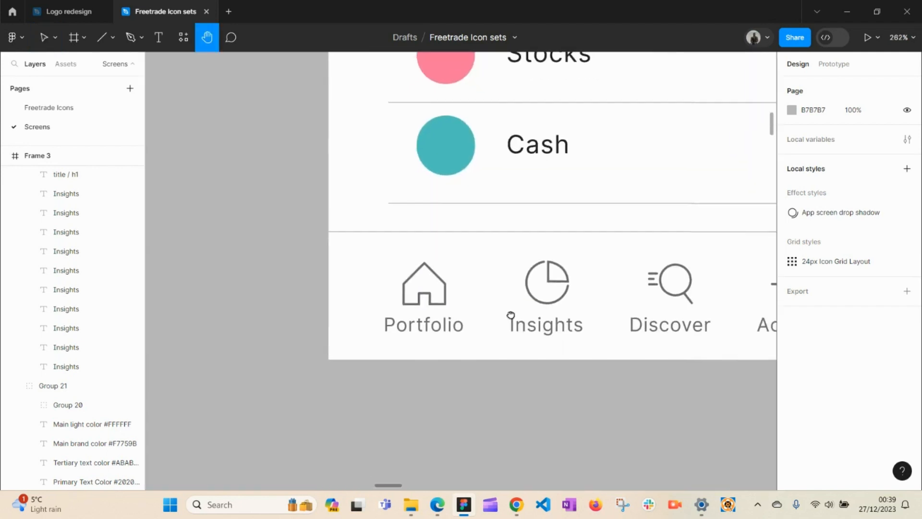
click(427, 322)
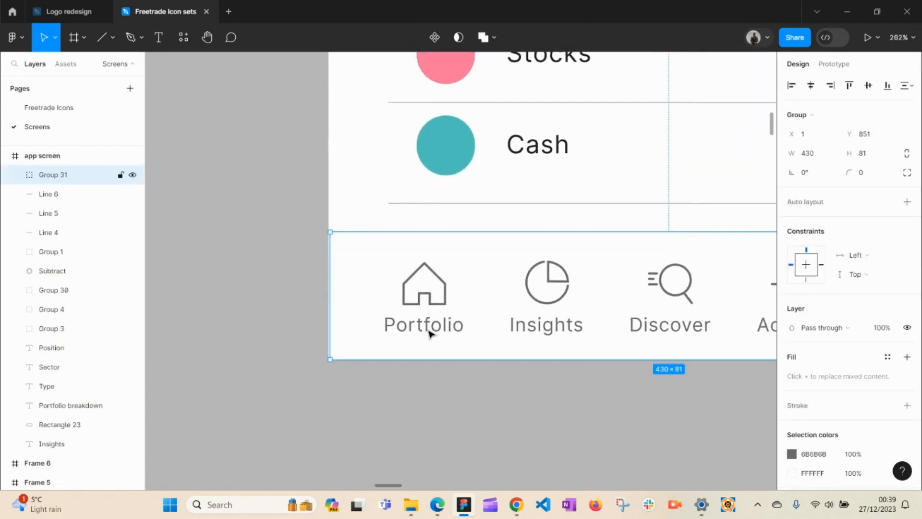
double_click(429, 332)
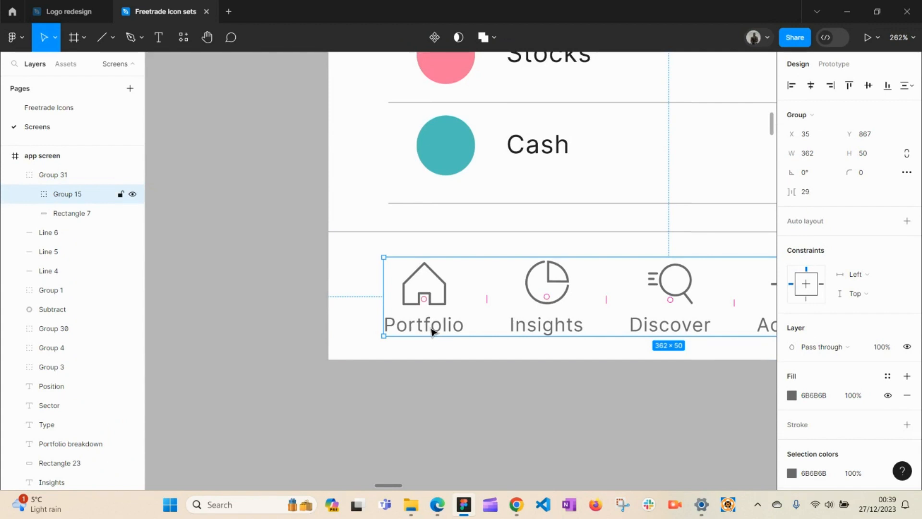
double_click(435, 328)
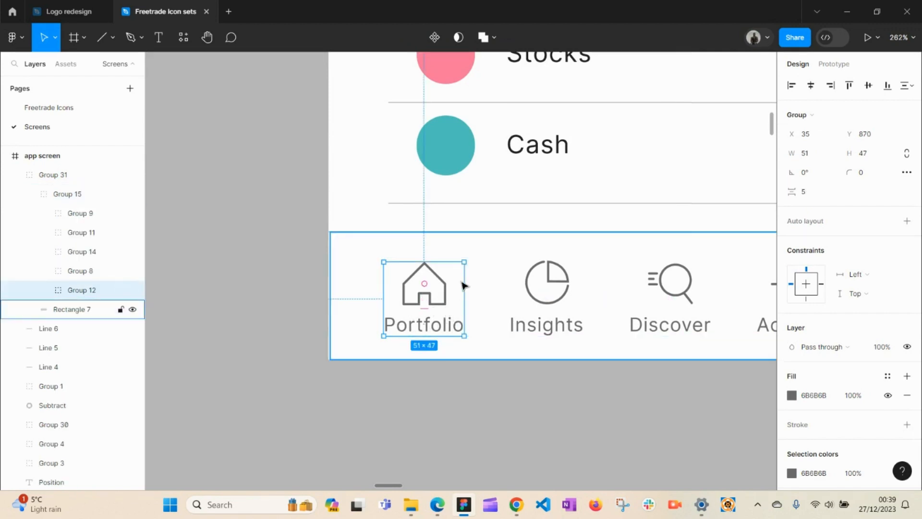
key(space)
drag(491, 247, 453, 340)
click(502, 247)
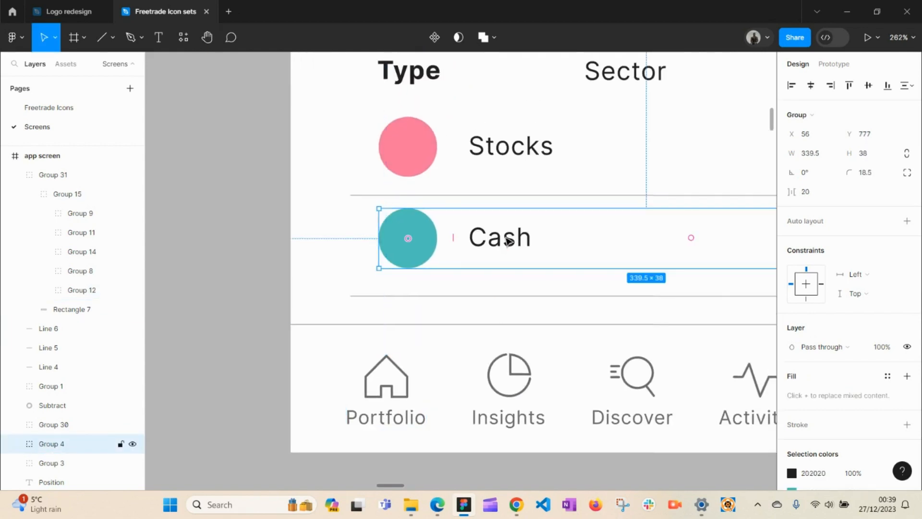
double_click(497, 240)
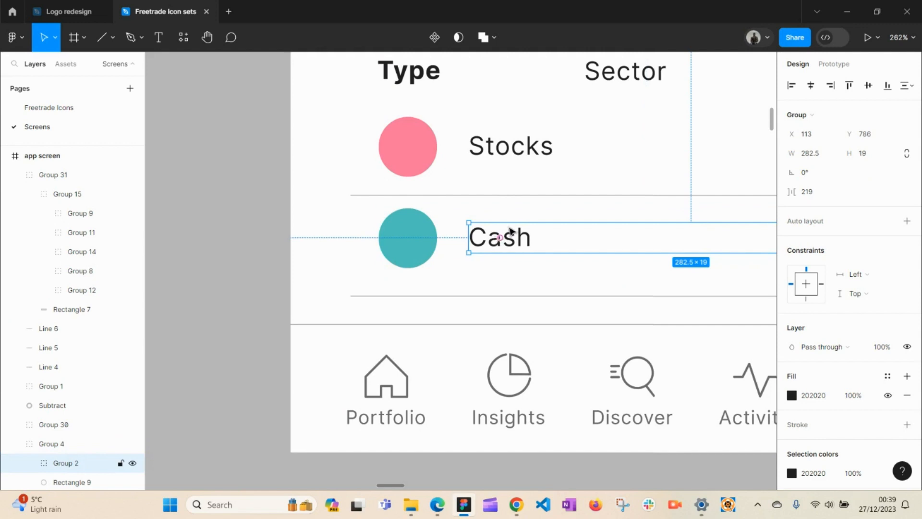
double_click(519, 240)
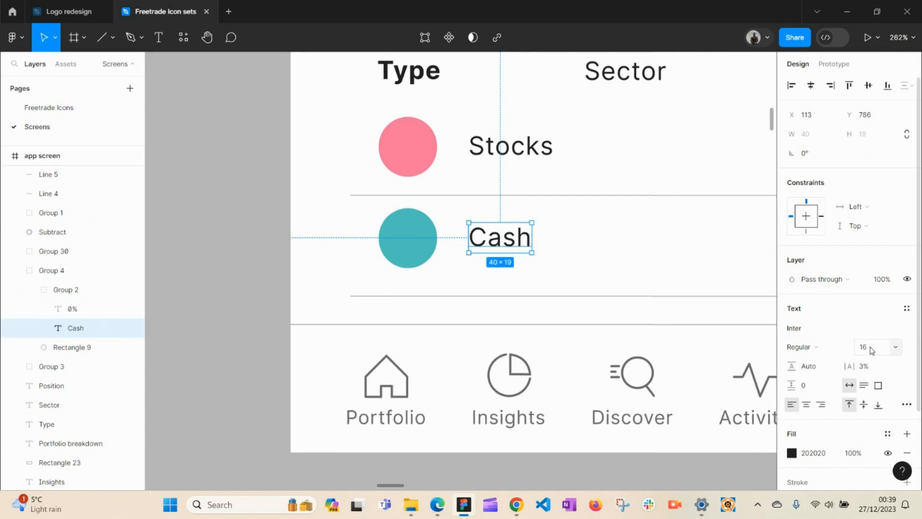
click(255, 309)
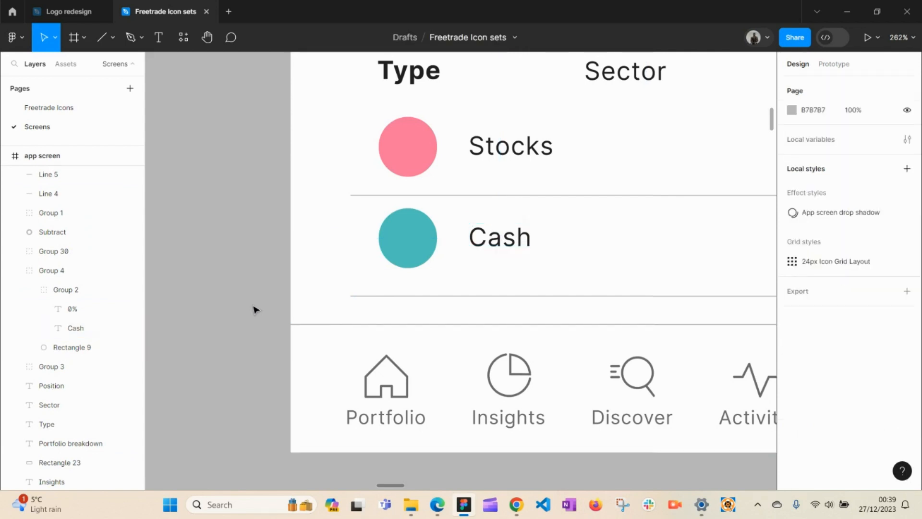
Step: Pan down to the Style guide frame's h2 through menu copy type samples
key(space)
drag(365, 298, 601, 107)
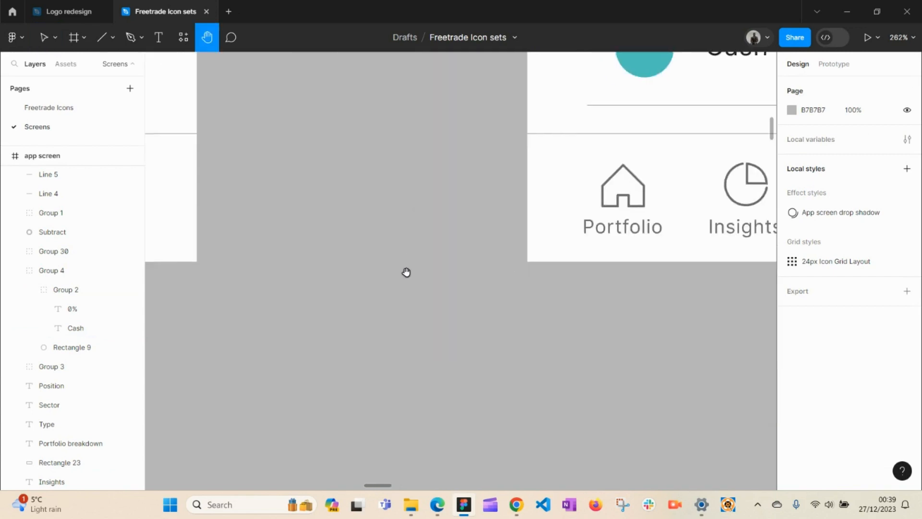
scroll(424, 341, down, 2)
scroll(599, 91, down, 10)
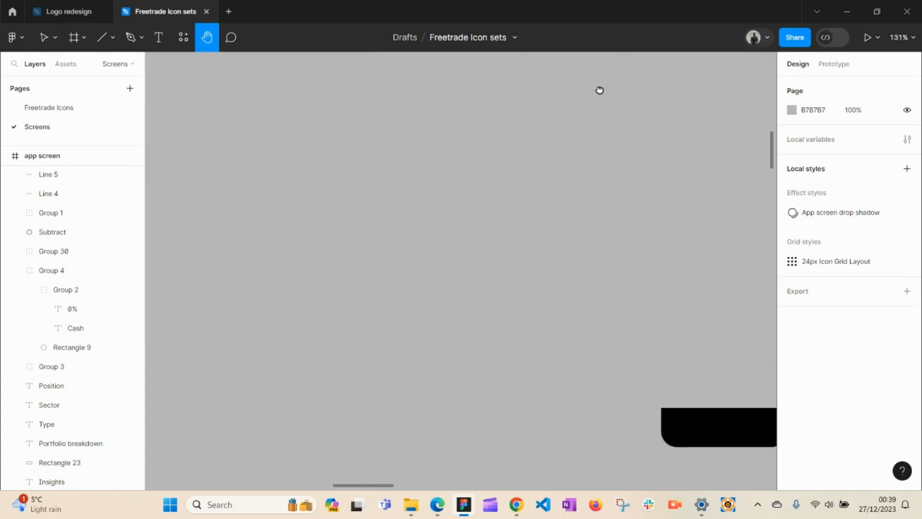
drag(544, 436, 504, 77)
drag(492, 395, 300, 3)
drag(529, 383, 374, 107)
drag(546, 321, 284, 61)
drag(434, 287, 478, 142)
drag(409, 287, 518, 211)
Step: Inspect the body copy 'Insights' group and its regular text, then deselect
key(v)
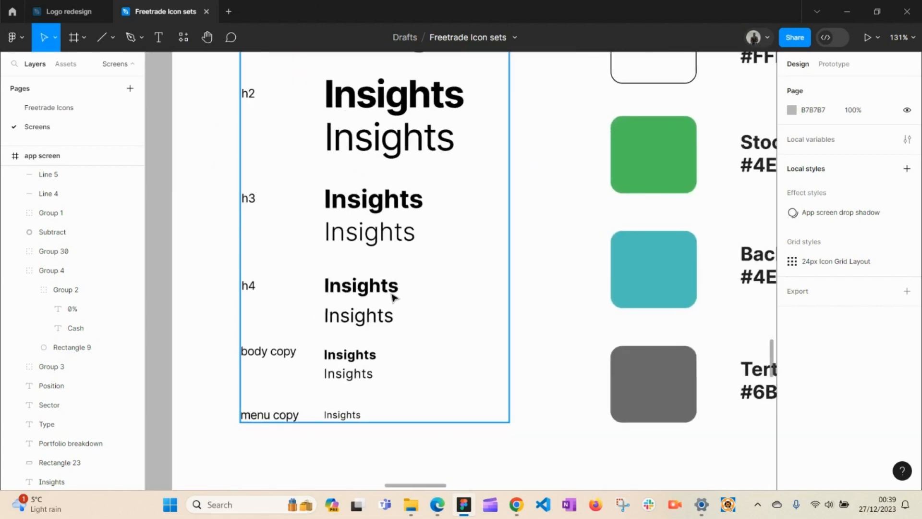
click(359, 378)
click(357, 380)
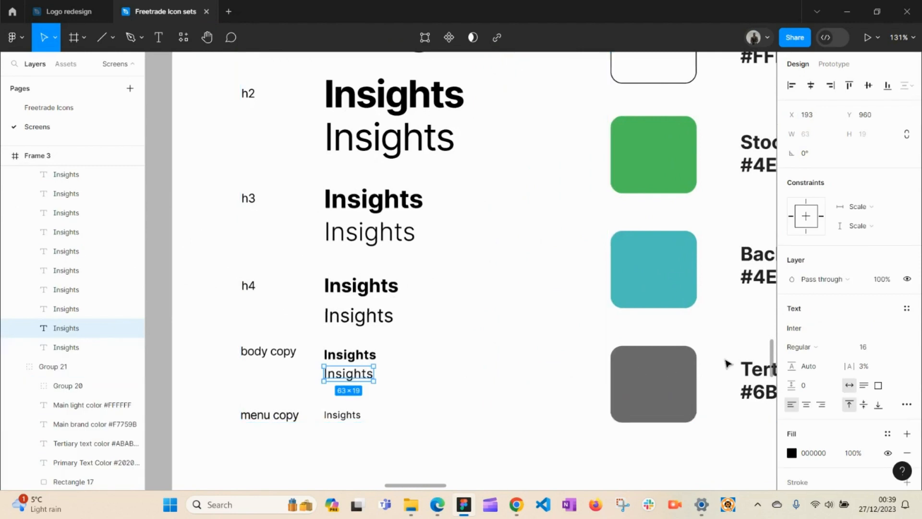
click(526, 338)
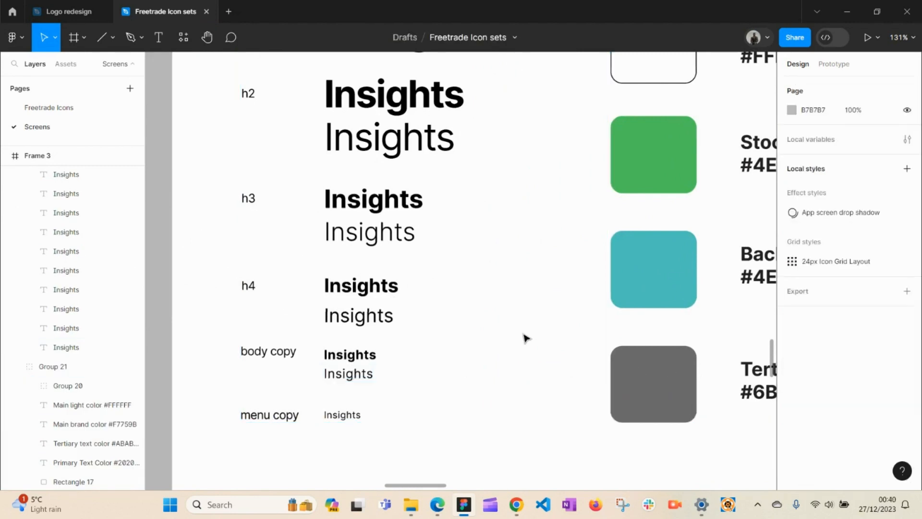
Step: Zoom out so the whole Style guide frame (Frame 3) is in view
alt+click(524, 325)
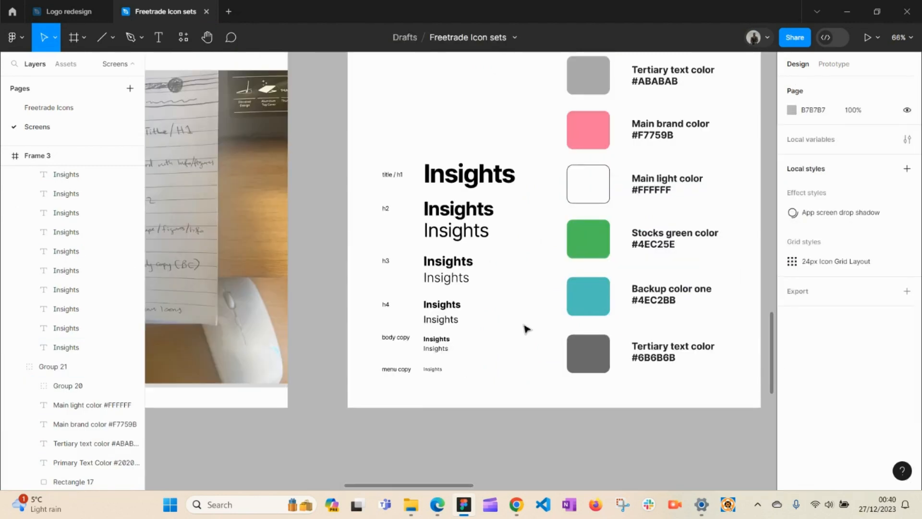
key(space)
drag(530, 255, 465, 322)
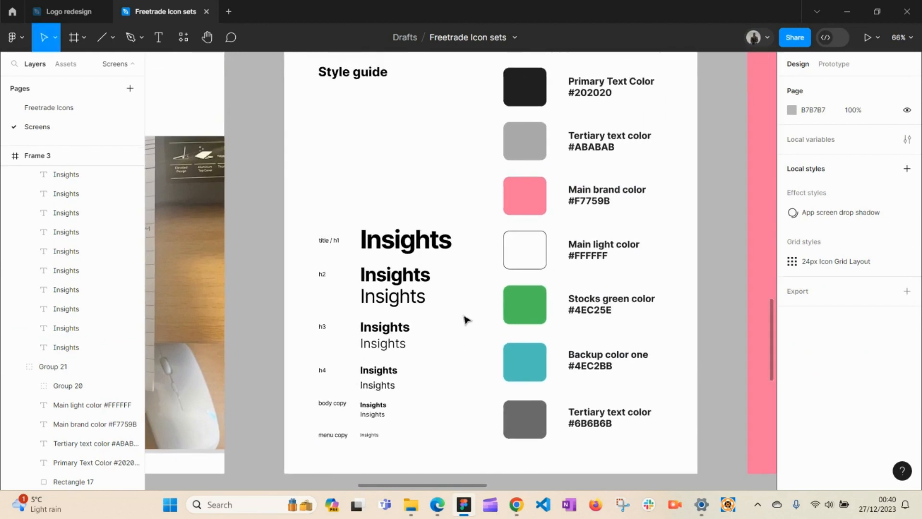
mouse_move(522, 513)
key(space)
drag(469, 278, 467, 290)
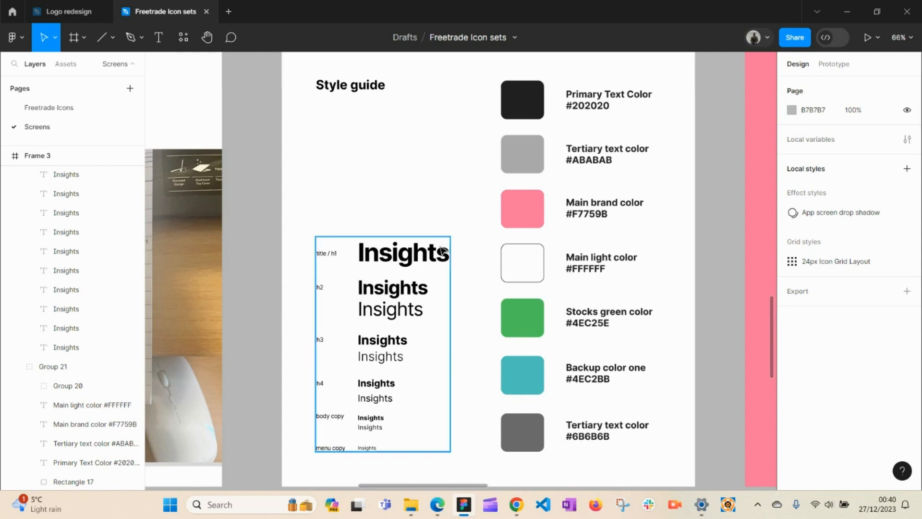
Step: Inspect the typography samples group and the colour swatch column from #202020 to #6B6B6B
click(425, 260)
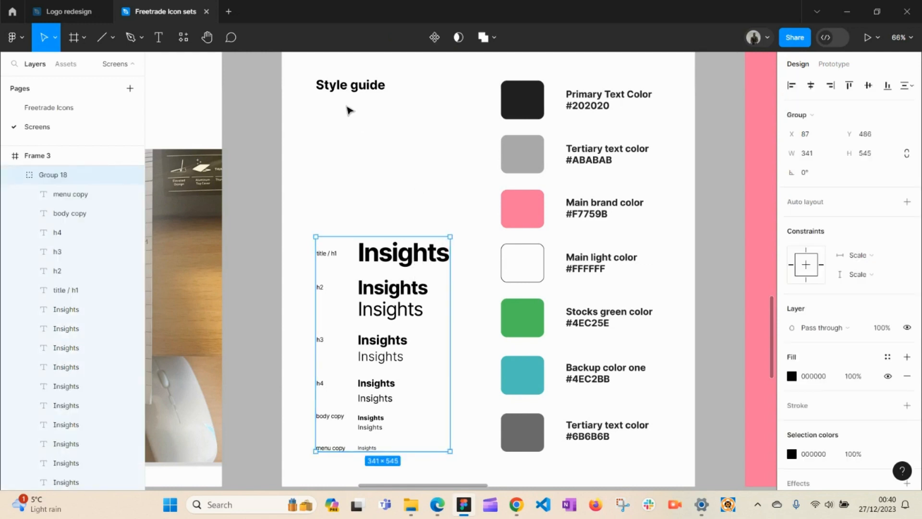
click(416, 135)
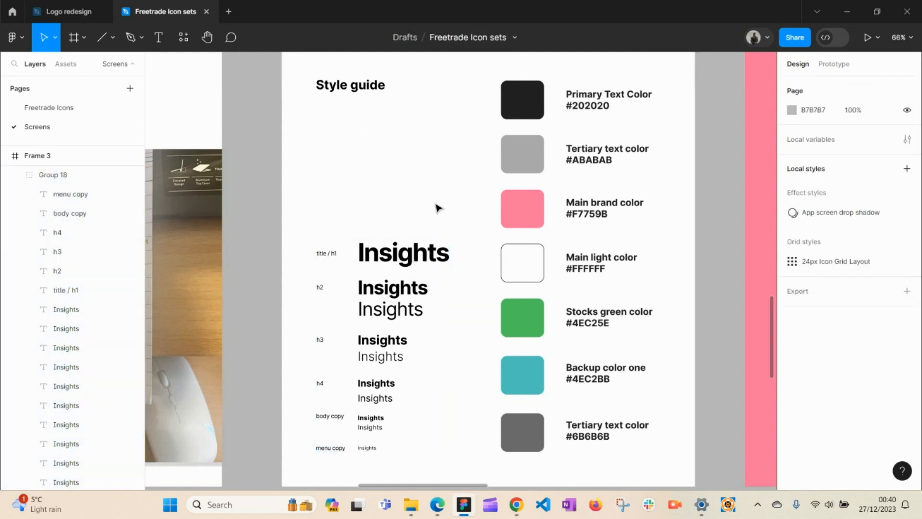
click(403, 262)
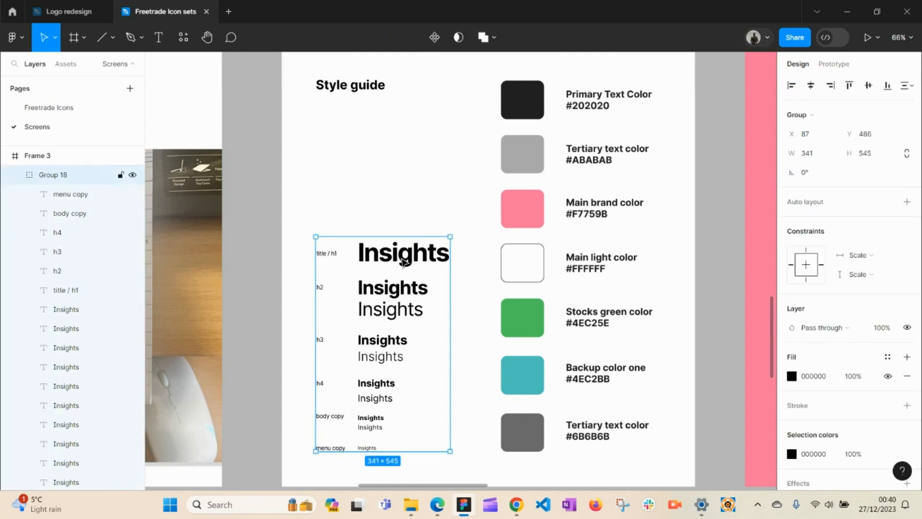
click(454, 219)
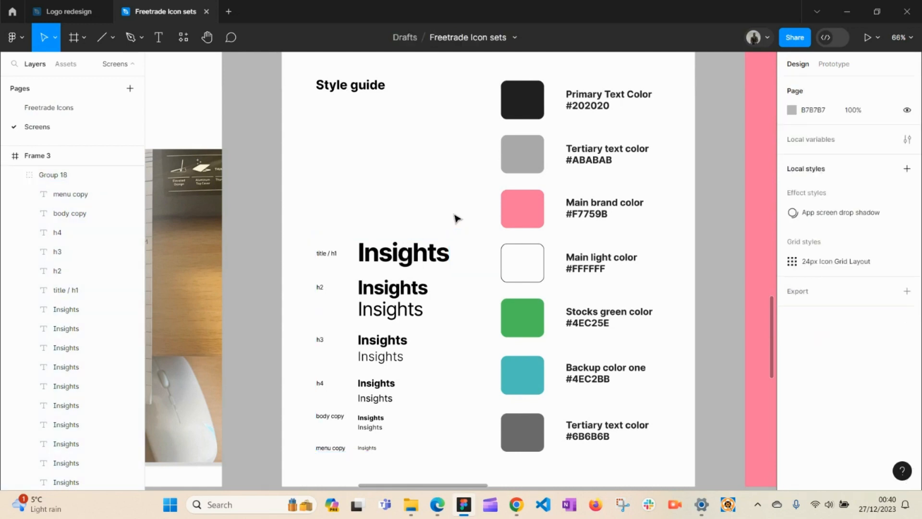
click(410, 260)
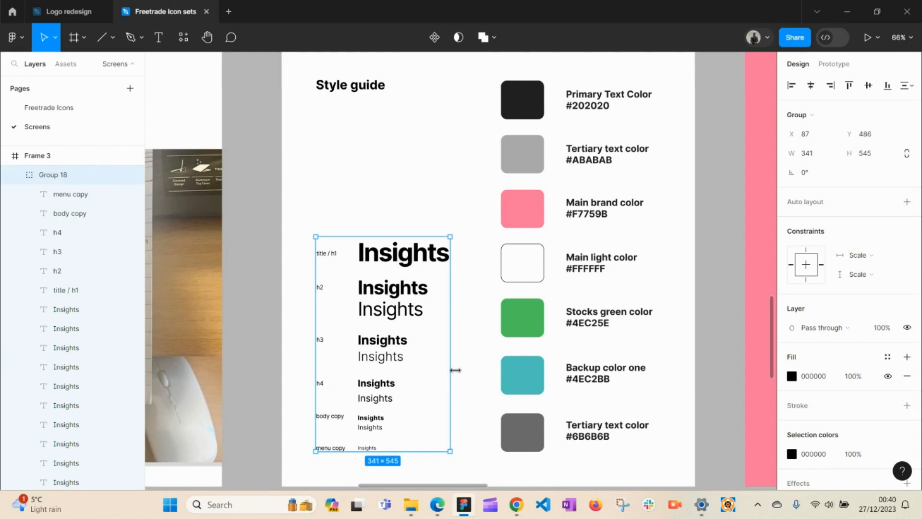
click(478, 369)
click(519, 259)
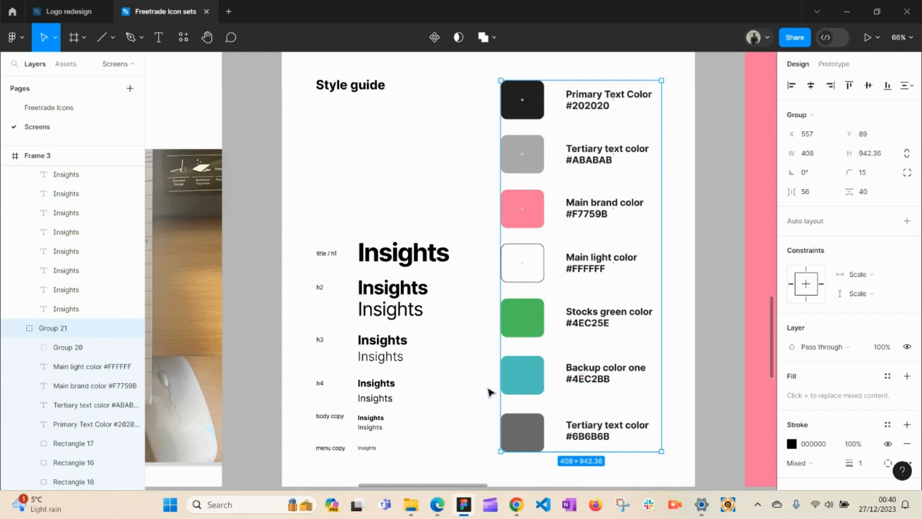
click(478, 374)
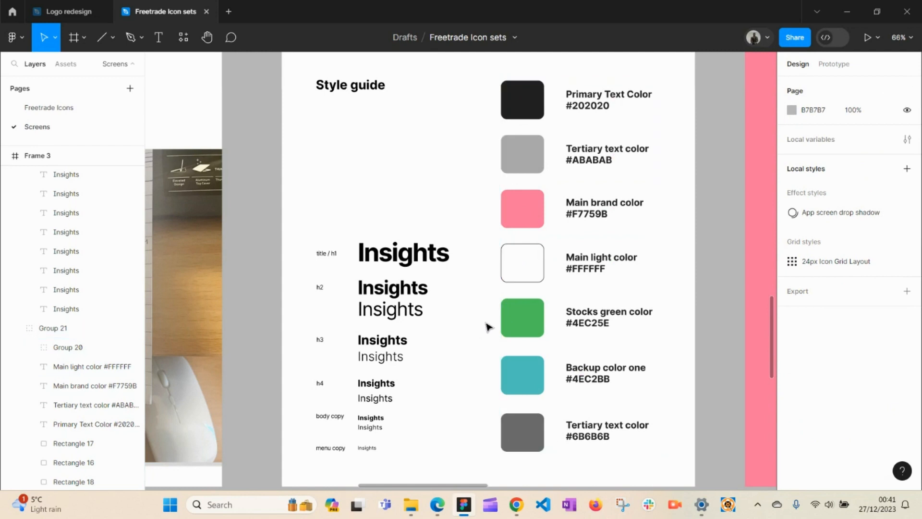
Step: Pan up to the dark and light Insights screens showing the green 4EC25E 9.48% figures
key(h)
scroll(510, 200, up, 10)
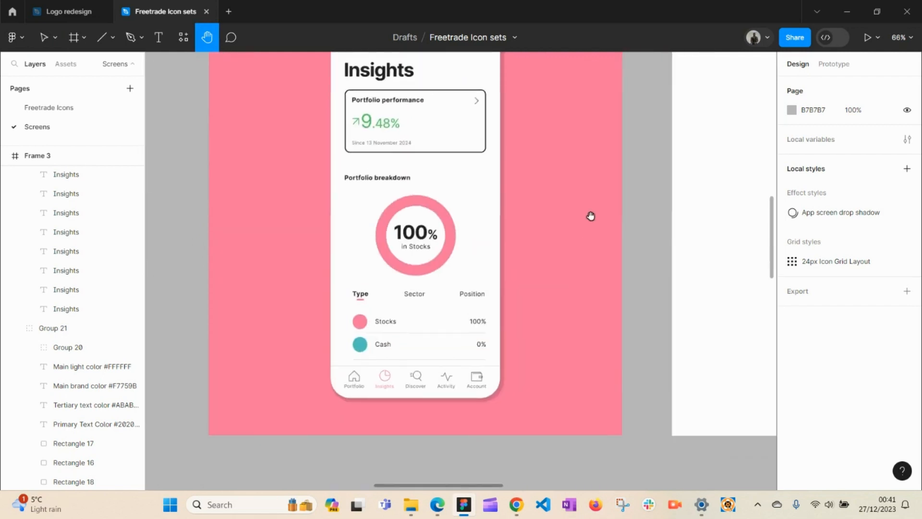
drag(591, 216, 548, 444)
drag(609, 230, 542, 473)
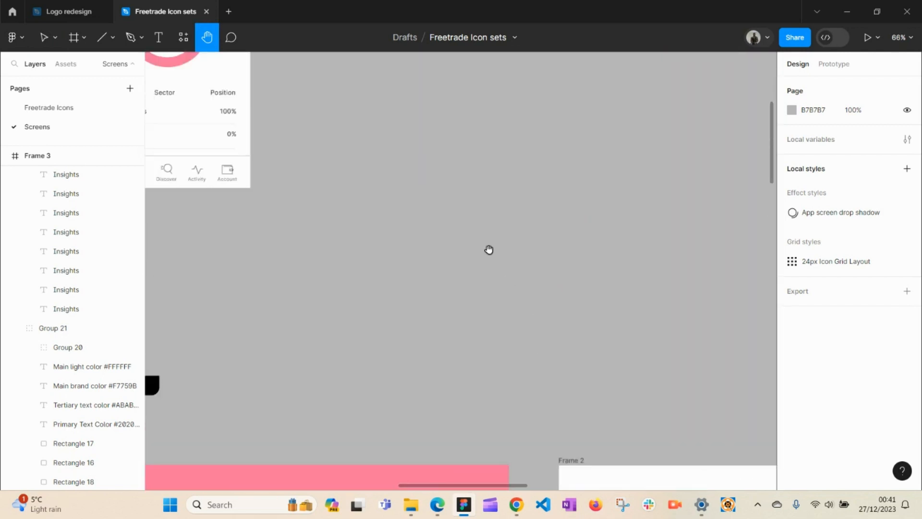
drag(299, 195, 625, 463)
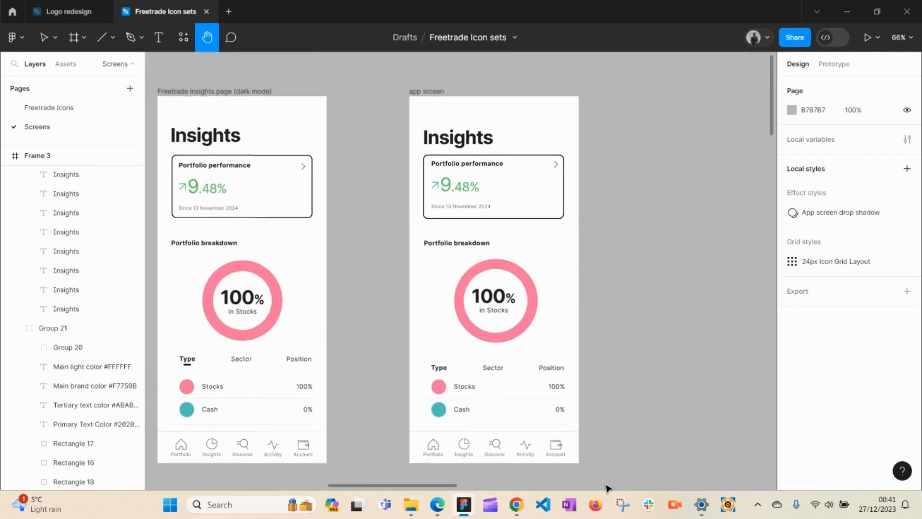
key(v)
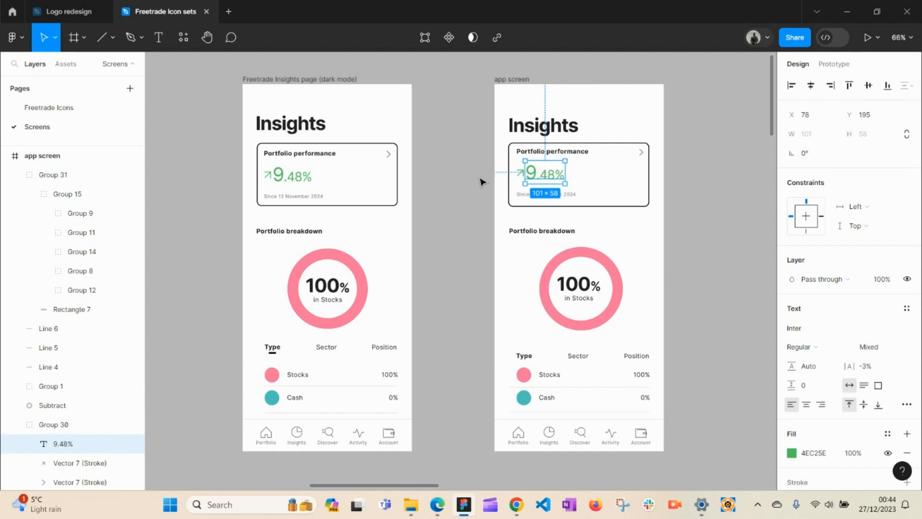
click(451, 173)
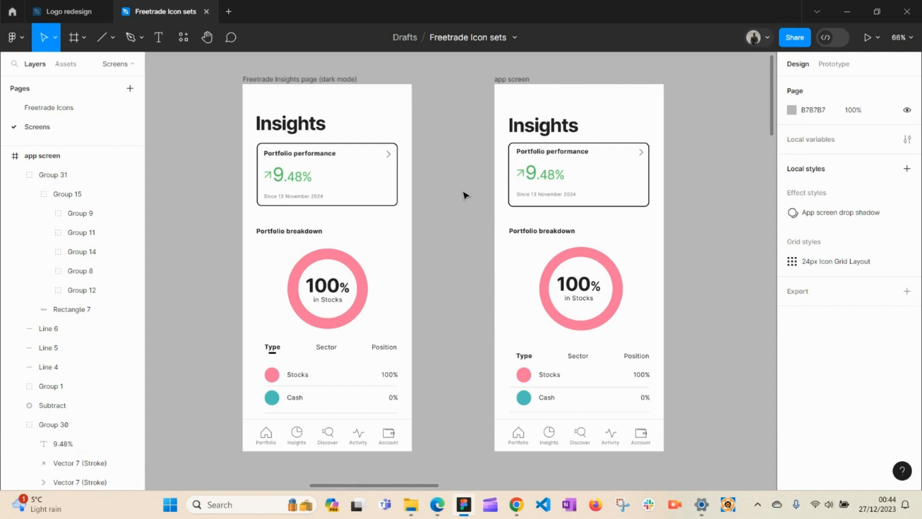
Step: Pan past the Style guide until the pink Icon sets frame fills the view
key(h)
scroll(468, 226, down, 5)
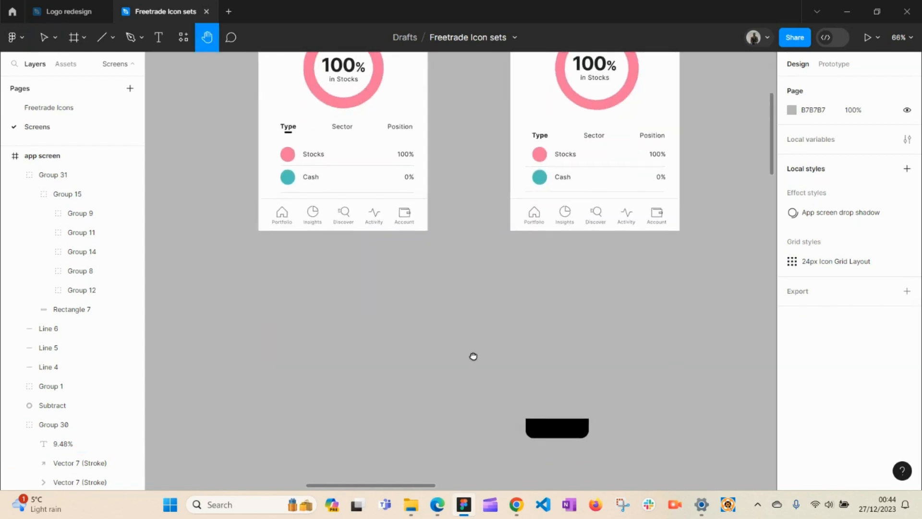
scroll(473, 356, down, 15)
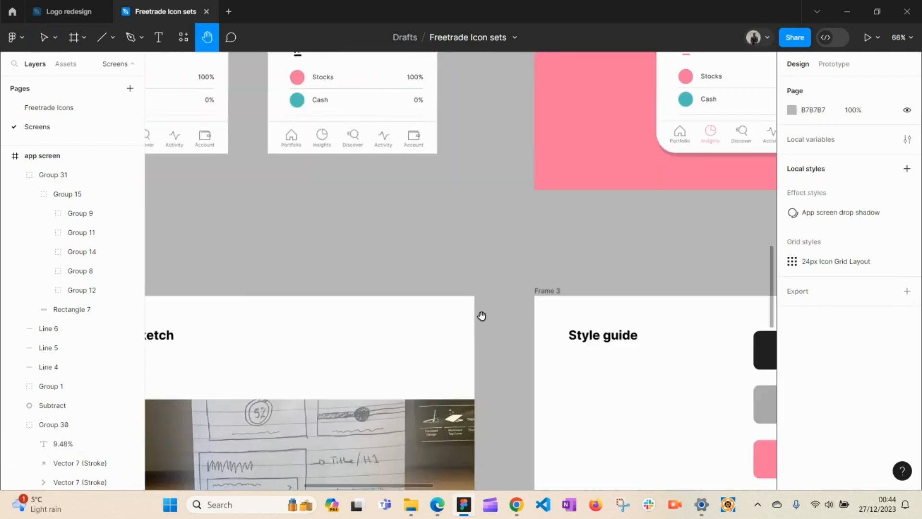
scroll(470, 264, down, 5)
drag(461, 214, 261, 198)
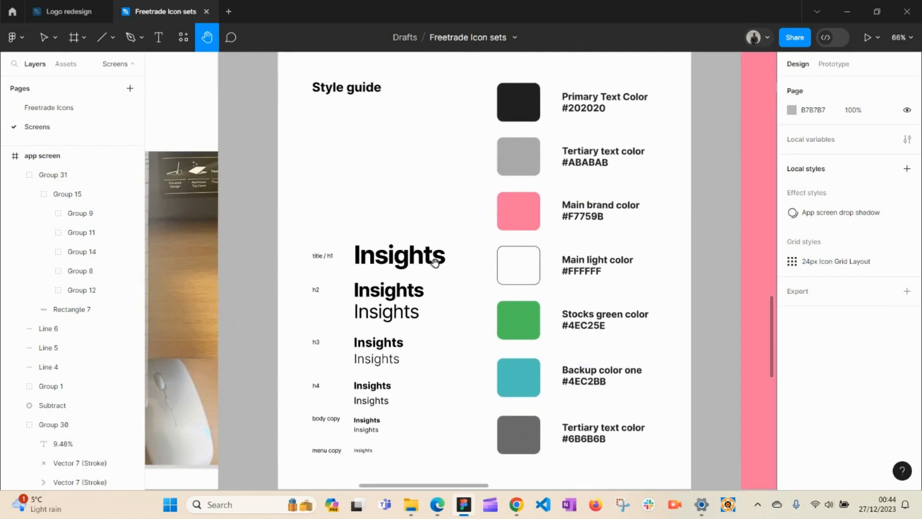
drag(435, 262, 302, 290)
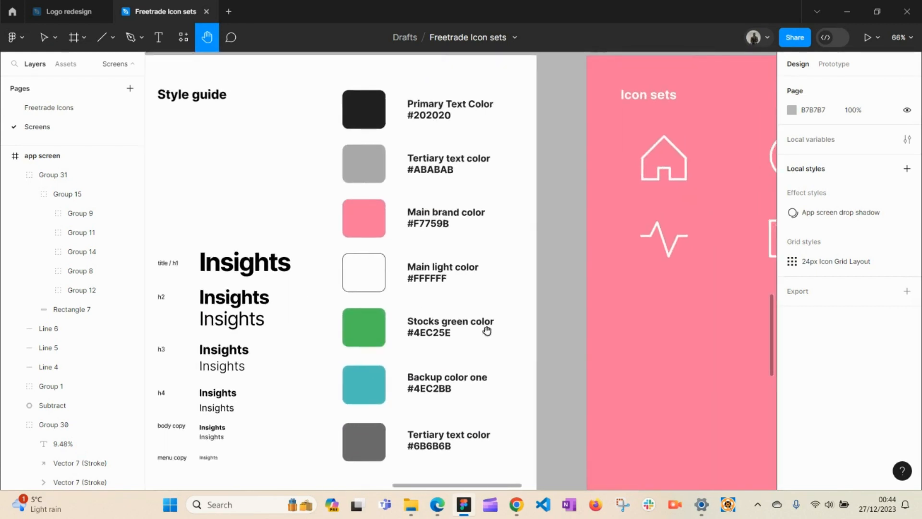
drag(406, 258, 480, 257)
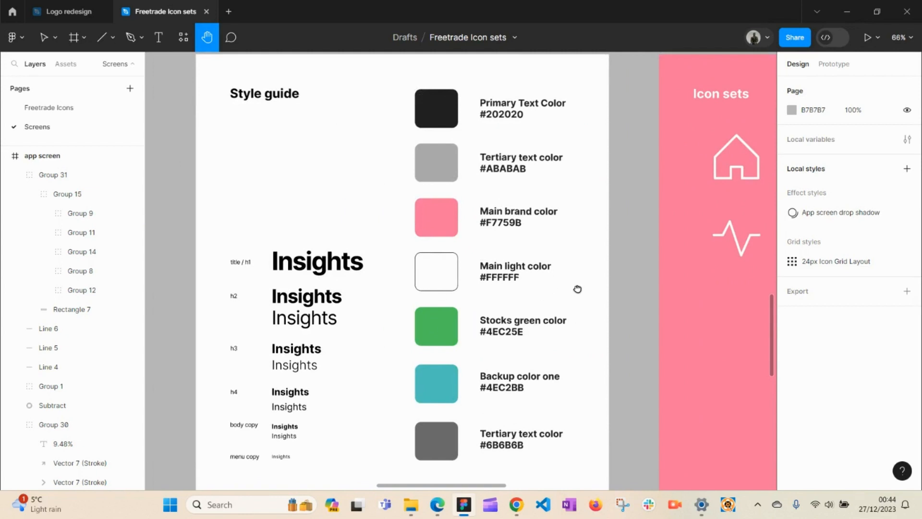
drag(577, 289, 325, 287)
drag(531, 300, 395, 301)
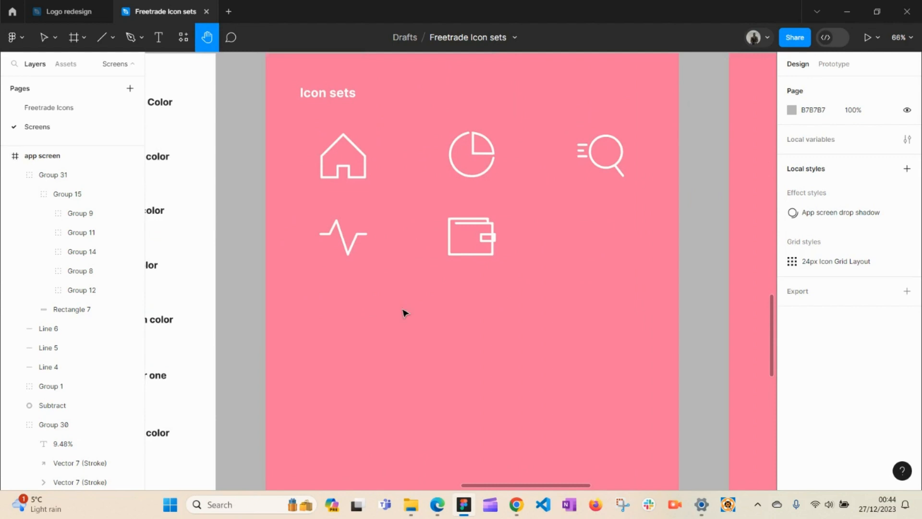
drag(471, 296, 499, 344)
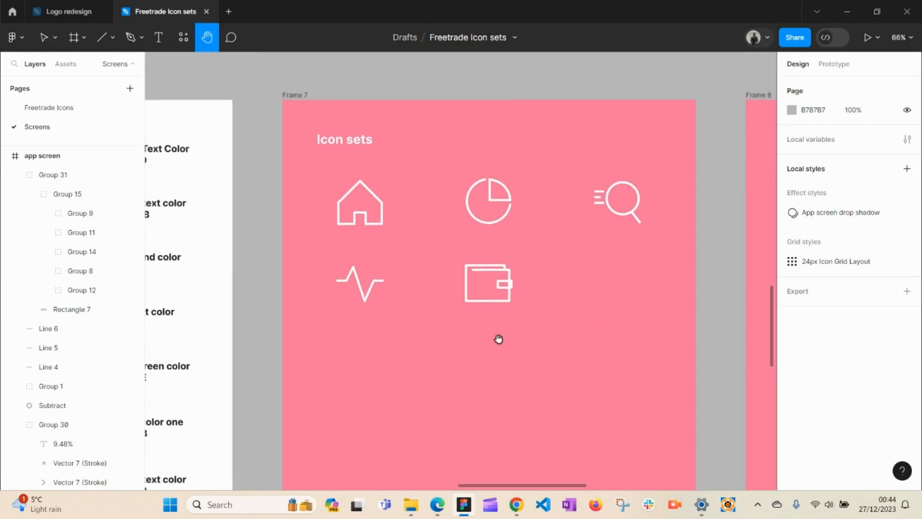
key(v)
Step: Drill into the icon groups to the wallet Union, try moving it, then undo to keep it in place
click(492, 275)
double_click(492, 271)
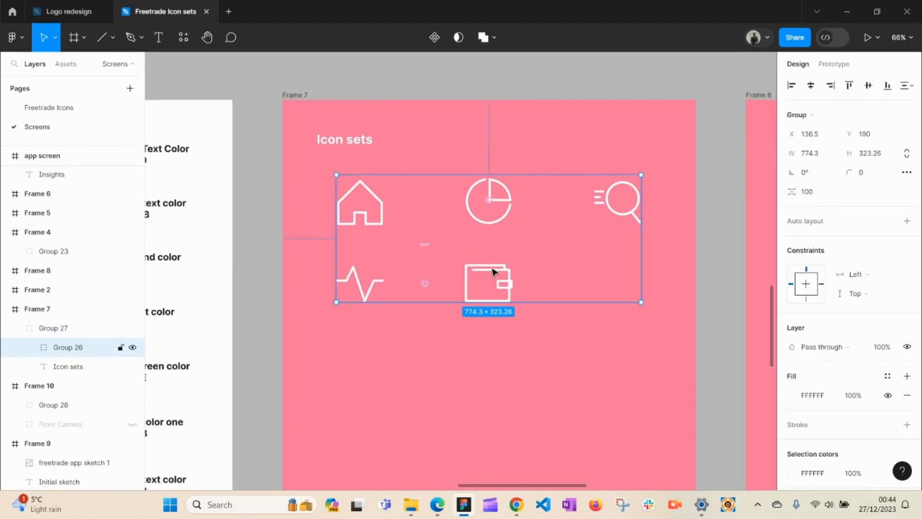
double_click(491, 267)
double_click(488, 267)
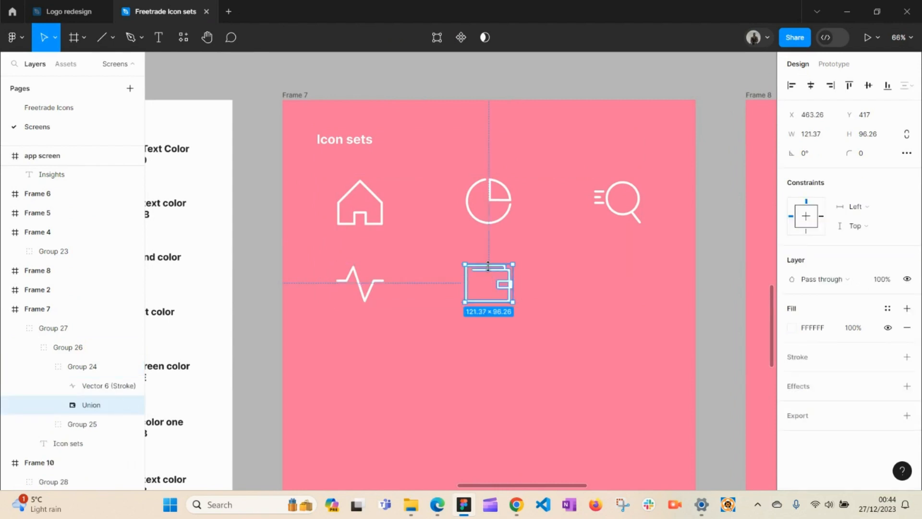
drag(505, 278, 541, 295)
key(ctrl+z)
click(542, 279)
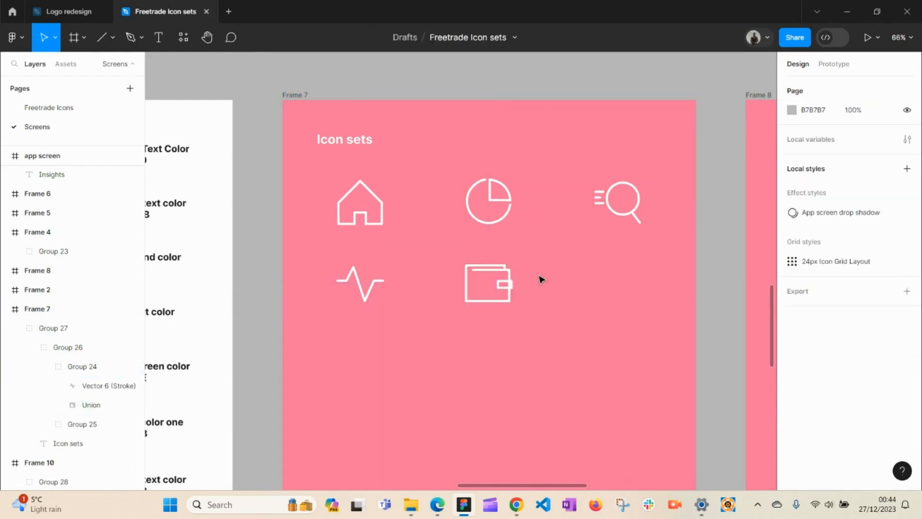
click(47, 108)
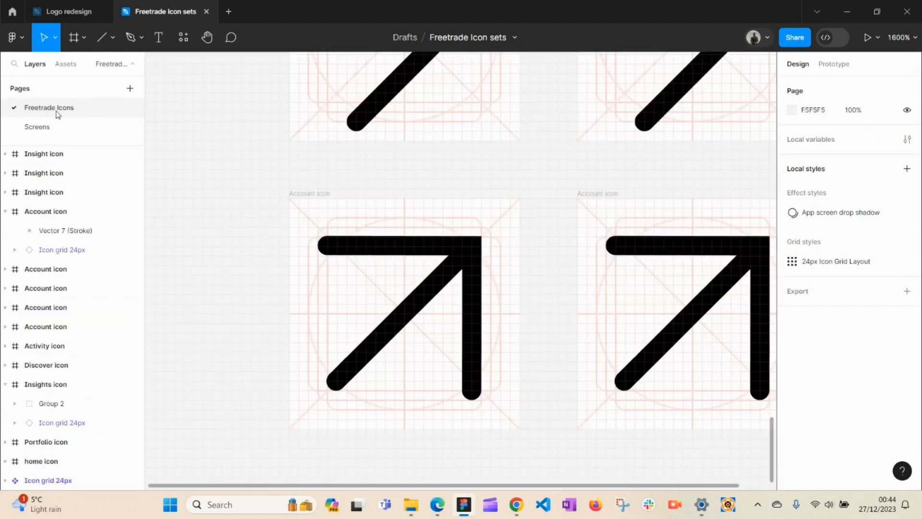
click(453, 274)
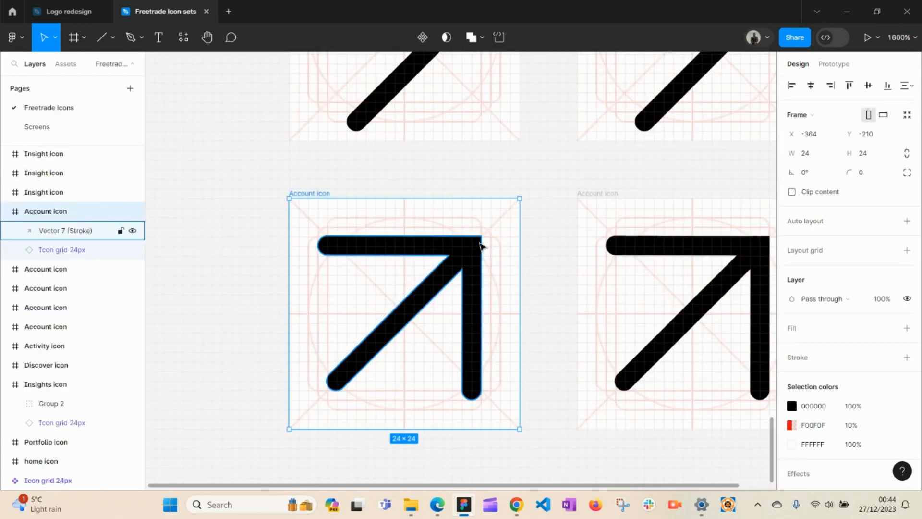
key(h)
scroll(515, 251, up, 10)
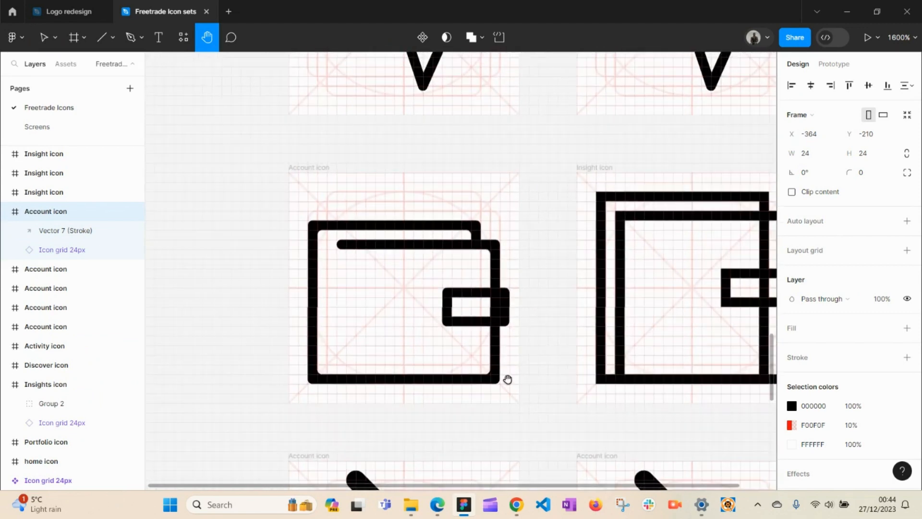
key(v)
drag(490, 334, 542, 327)
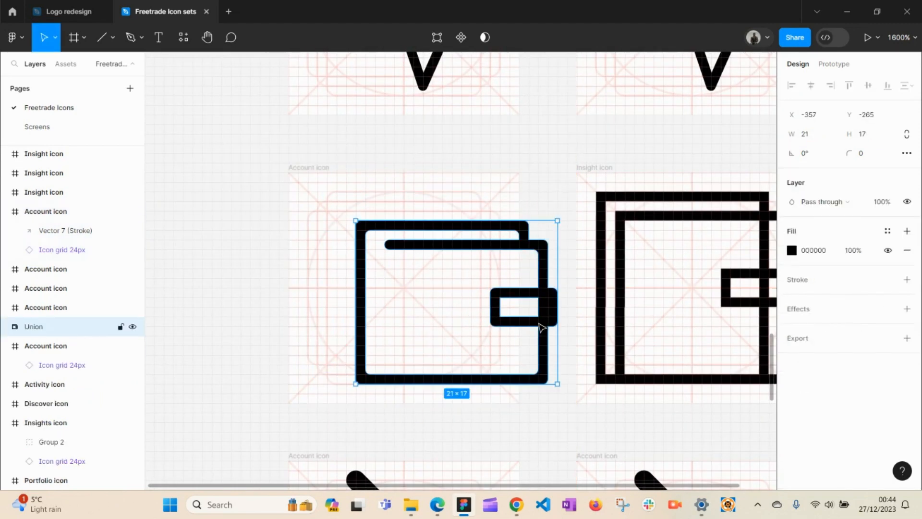
key(ctrl+z)
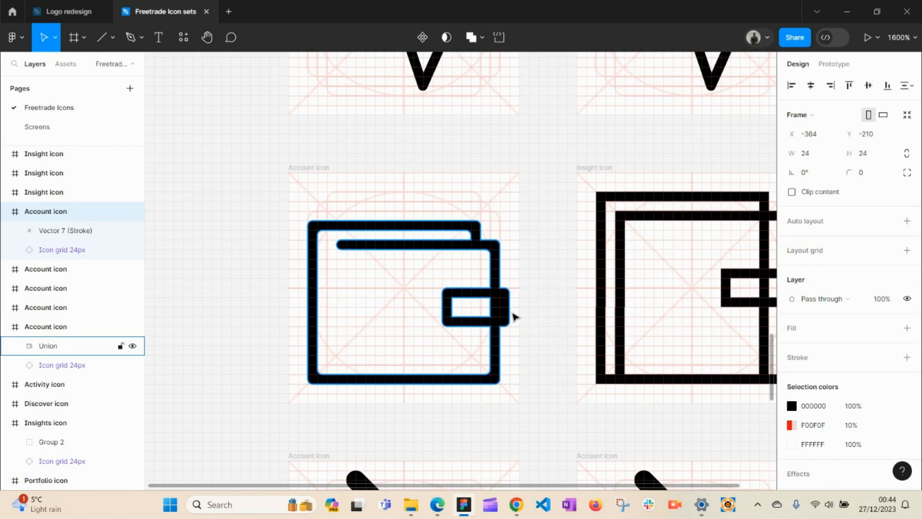
click(559, 288)
key(h)
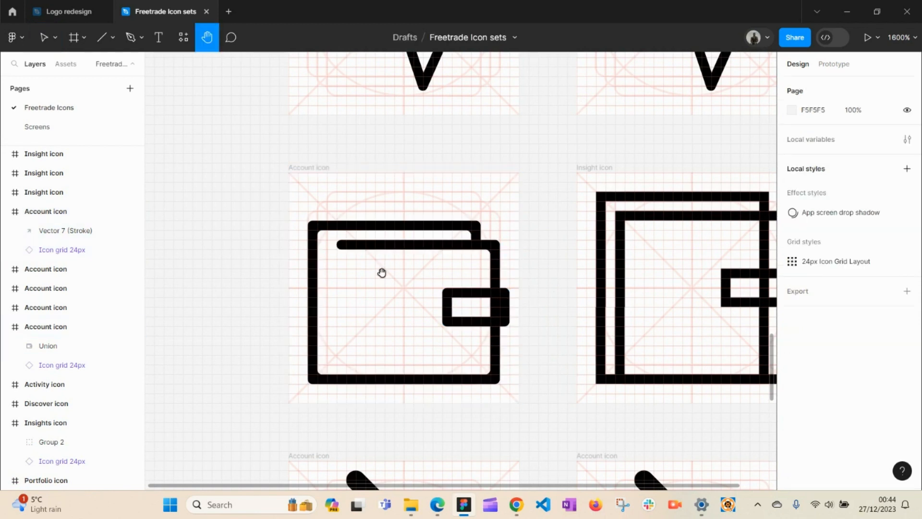
key(z)
drag(290, 199, 557, 410)
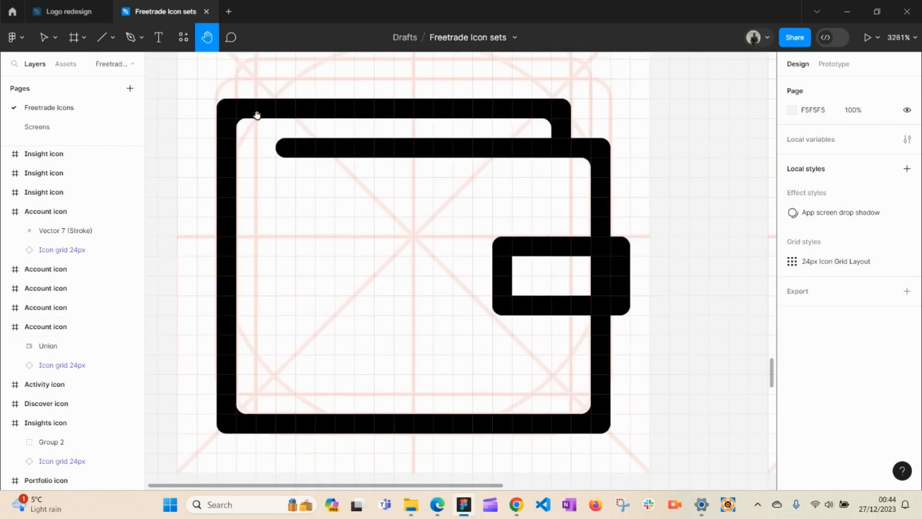
key(v)
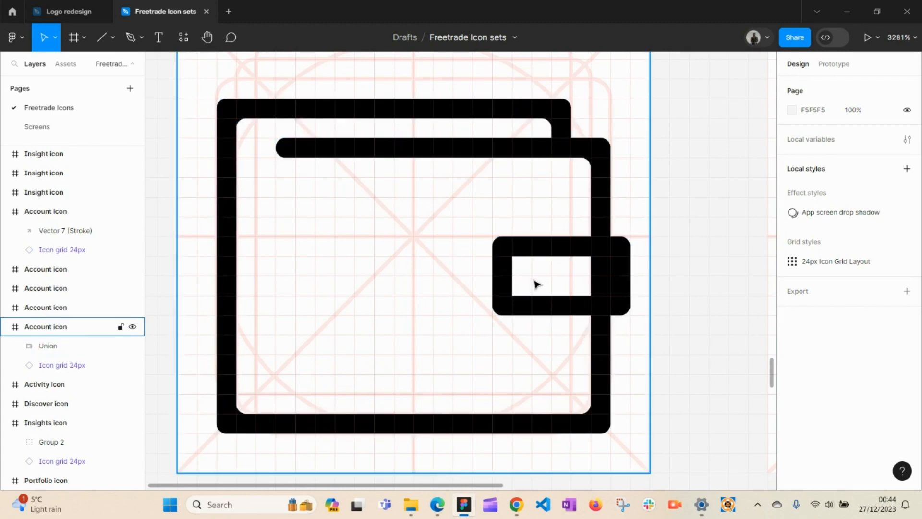
key(h)
drag(447, 337, 515, 117)
scroll(519, 323, down, 5)
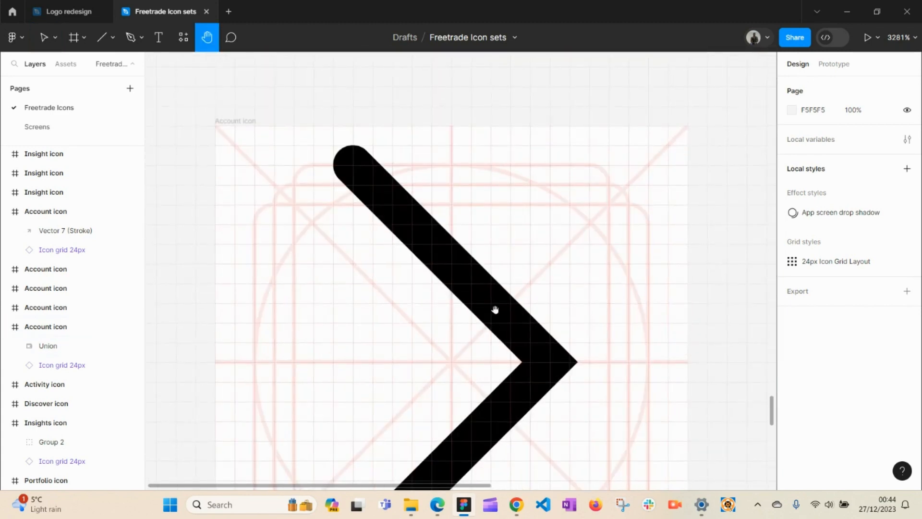
drag(494, 309, 532, 247)
key(v)
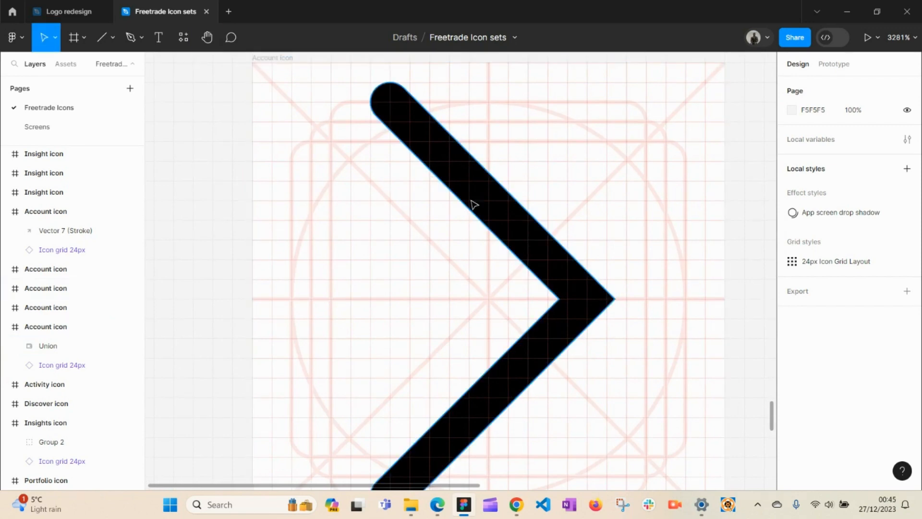
key(h)
scroll(465, 110, down, 4)
scroll(465, 110, down, 7)
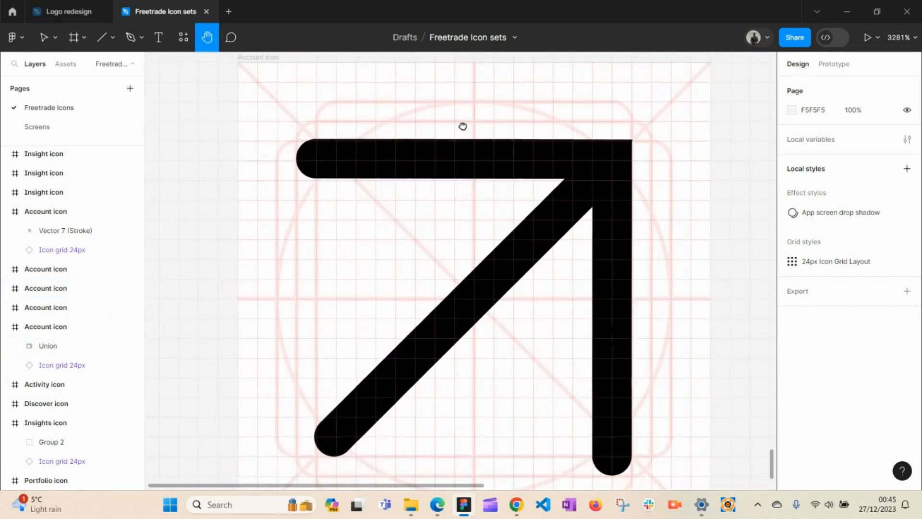
key(v)
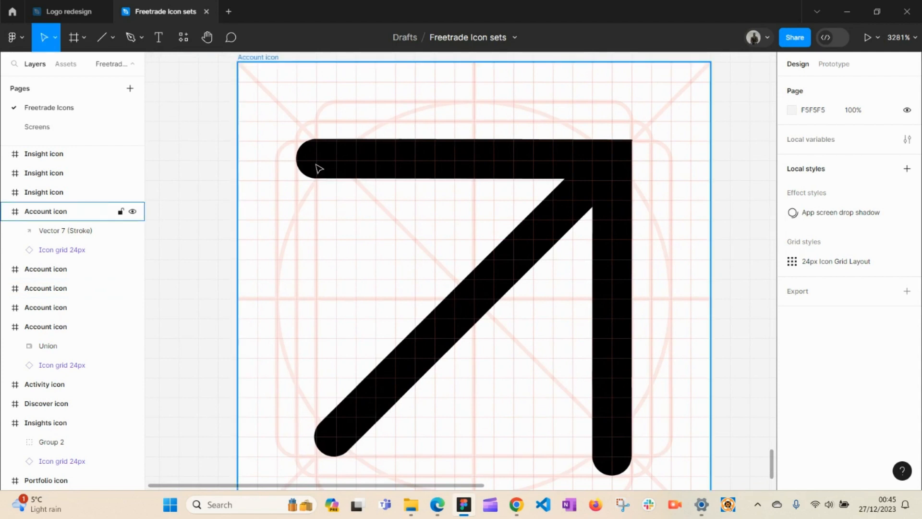
click(358, 164)
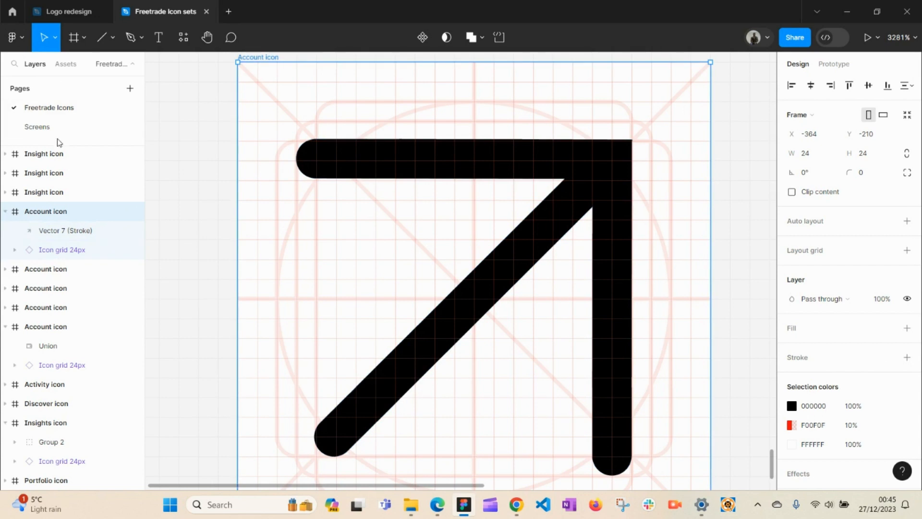
click(50, 127)
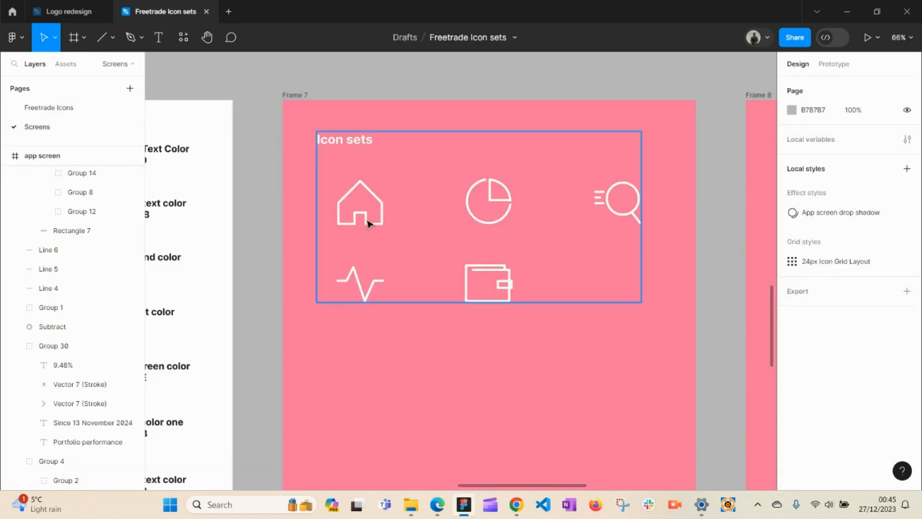
Step: Zoom in on the house icon and draw a test frame around it, then delete it
drag(317, 165, 409, 312)
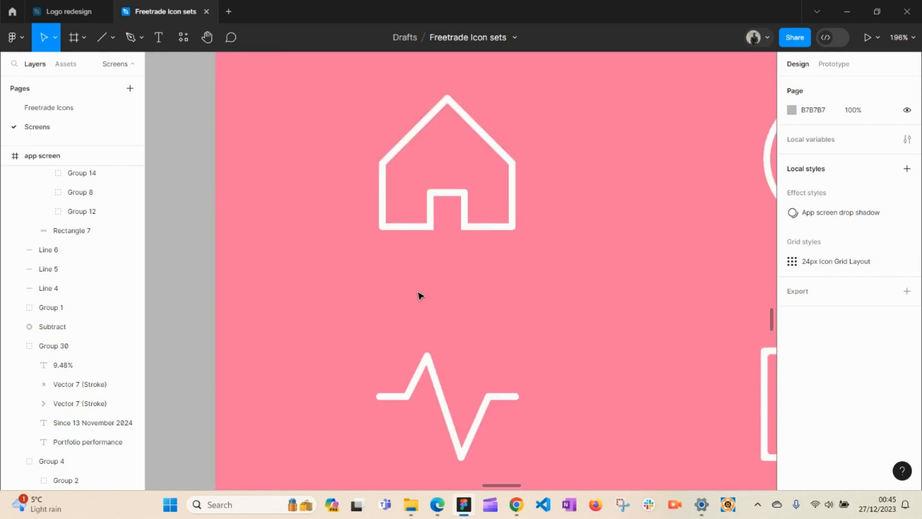
key(f)
mouse_move(359, 68)
mouse_down()
mouse_move(541, 221)
mouse_move(549, 255)
mouse_up()
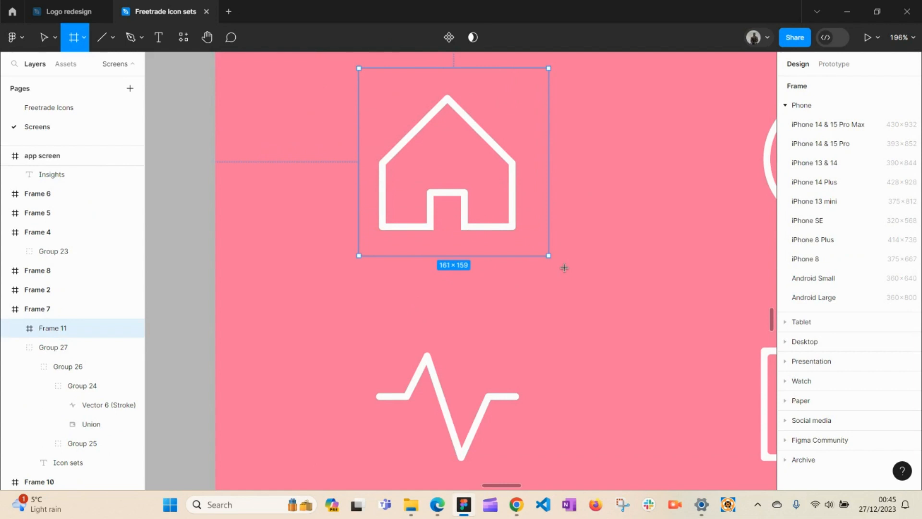
key(Delete)
key(v)
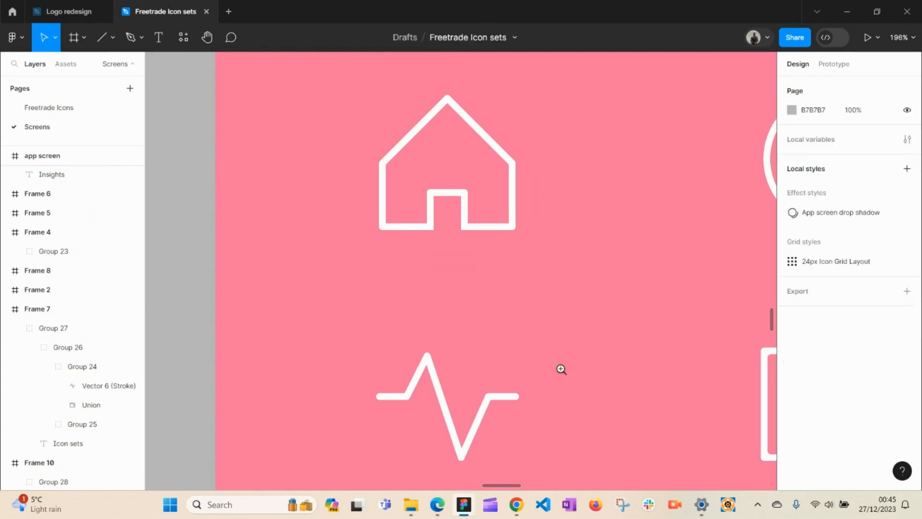
Step: Zoom out to Frame 7 and Frame 8 and briefly select Frame 7's icon group
click(562, 347)
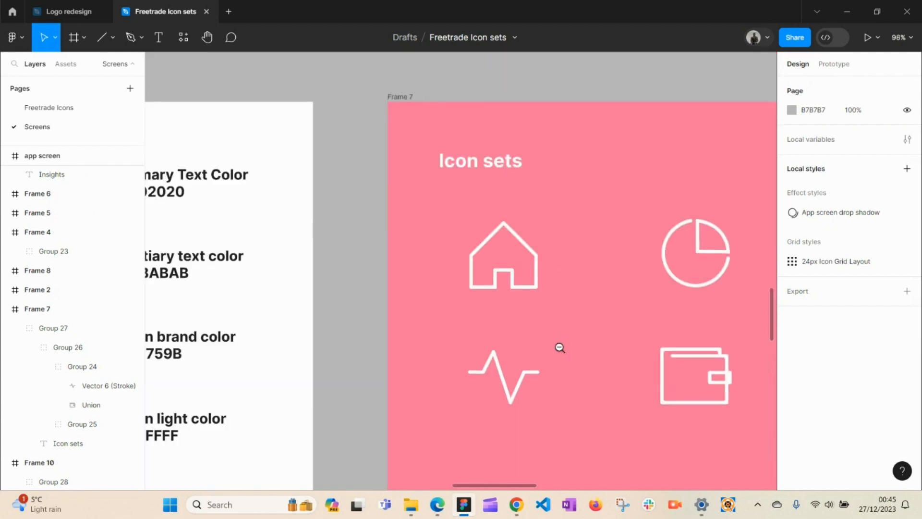
click(562, 347)
key(h)
drag(559, 344, 280, 230)
key(v)
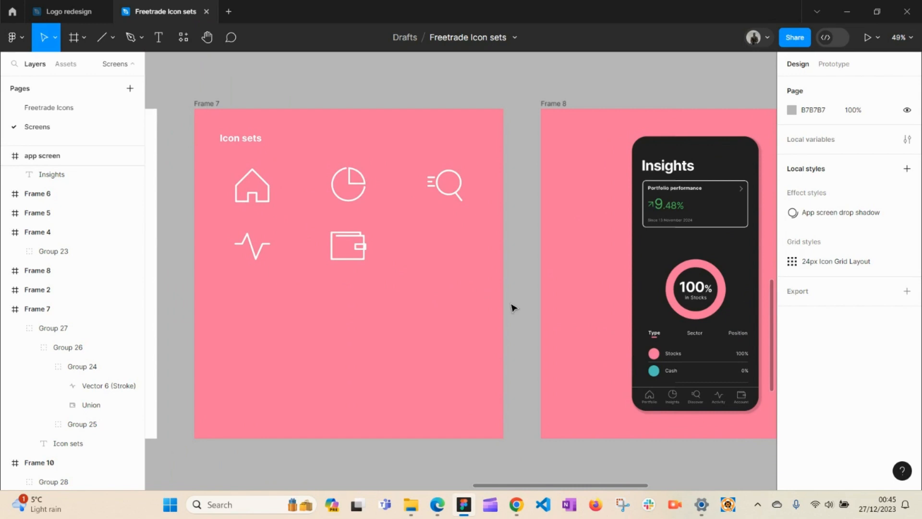
click(345, 204)
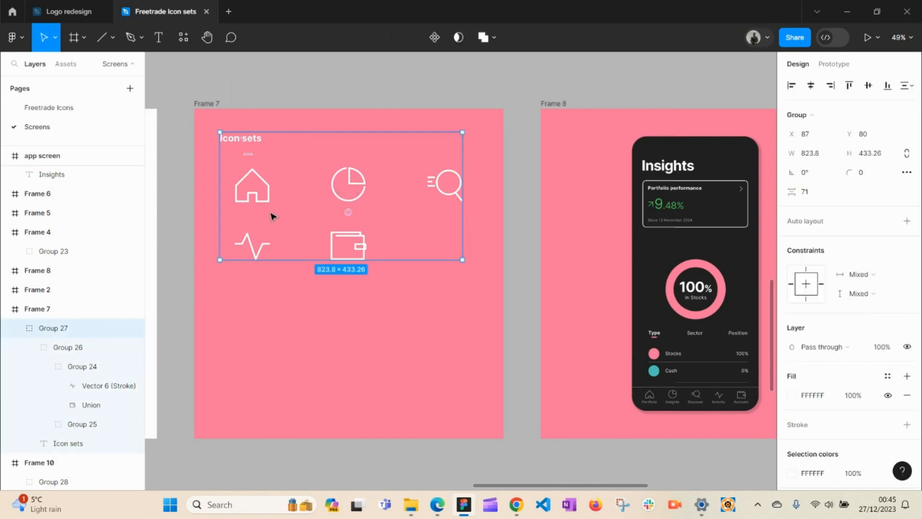
click(520, 337)
Step: Centre and enlarge Frame 8's dark Insights phone with its 9.48% card and pink ring
key(h)
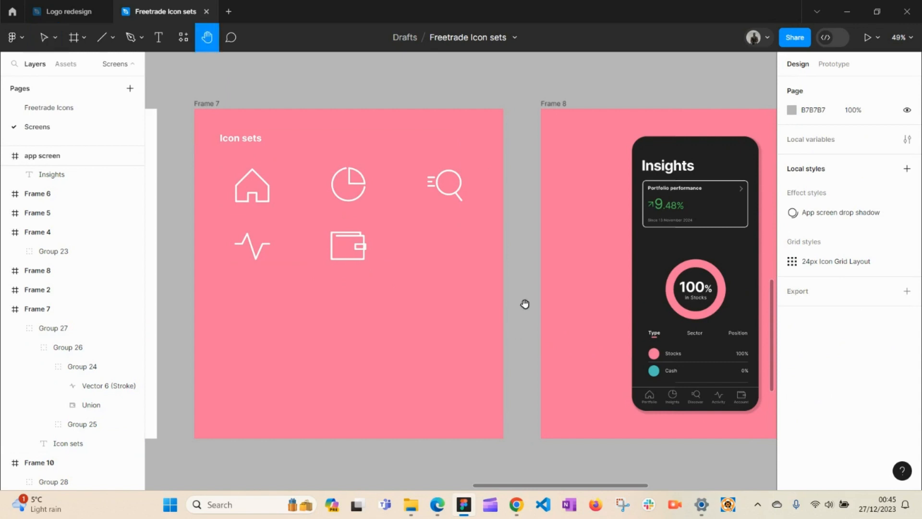
mouse_move(524, 302)
mouse_down()
mouse_move(545, 333)
mouse_move(335, 334)
mouse_up()
mouse_move(503, 319)
mouse_down()
mouse_move(411, 318)
mouse_move(344, 305)
mouse_up()
mouse_move(457, 294)
mouse_down()
mouse_move(376, 279)
mouse_move(716, 335)
mouse_up()
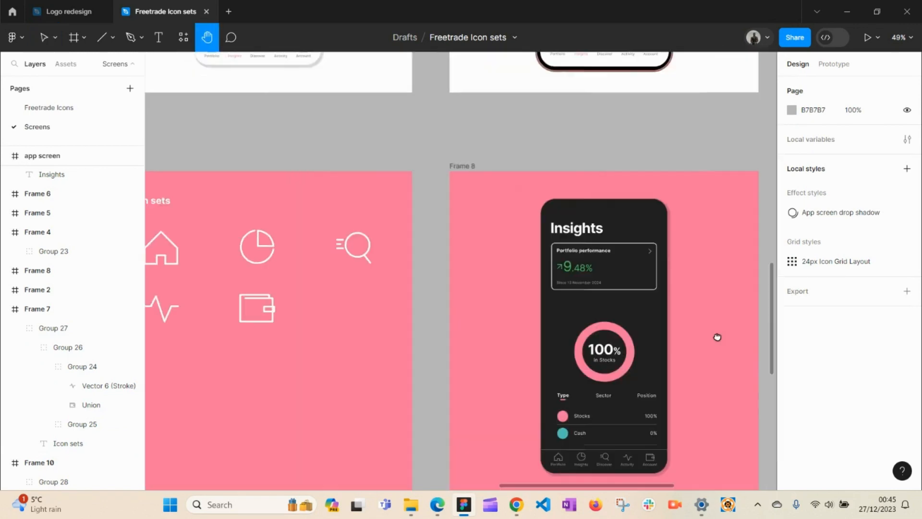
drag(525, 230, 697, 339)
drag(555, 300, 475, 245)
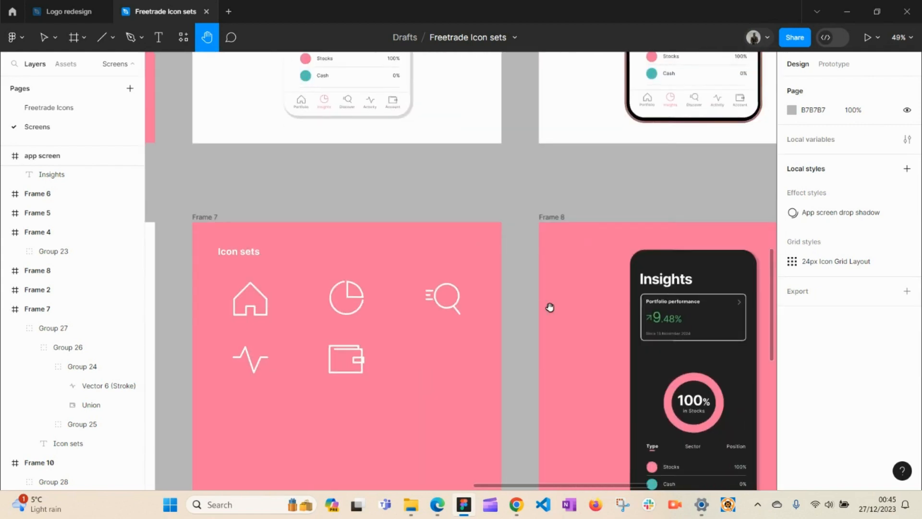
mouse_move(587, 345)
mouse_down()
mouse_move(359, 275)
mouse_move(355, 258)
mouse_up()
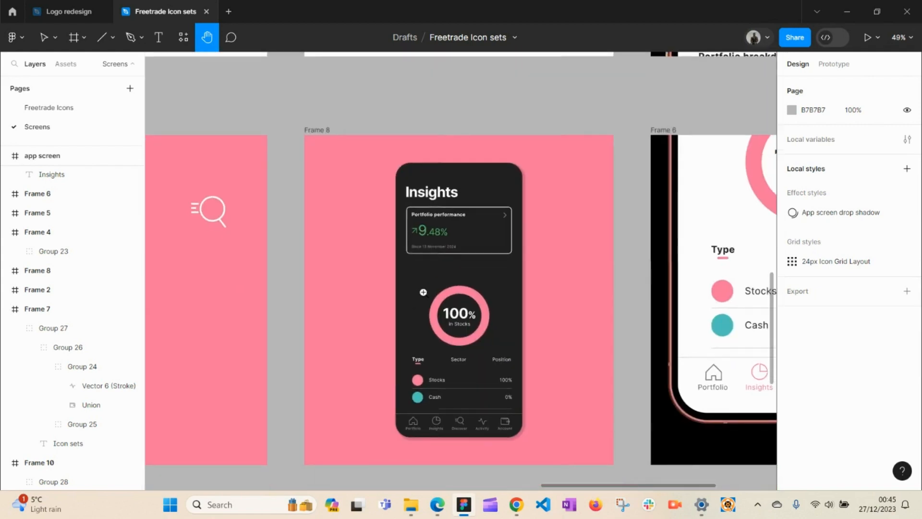
click(423, 292)
click(496, 264)
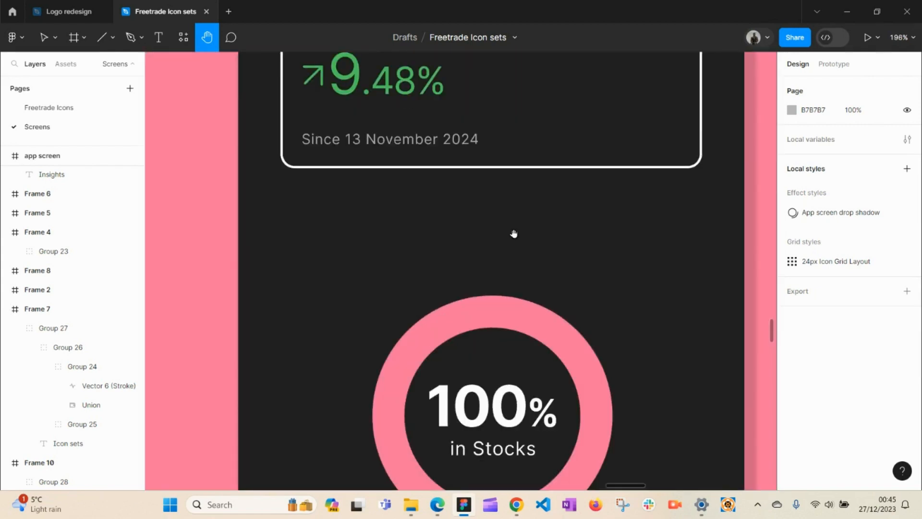
Step: At 196% zoom, pan down the dark Insights screen past the 100% ring to the bottom navigation bar
scroll(513, 234, up, 6)
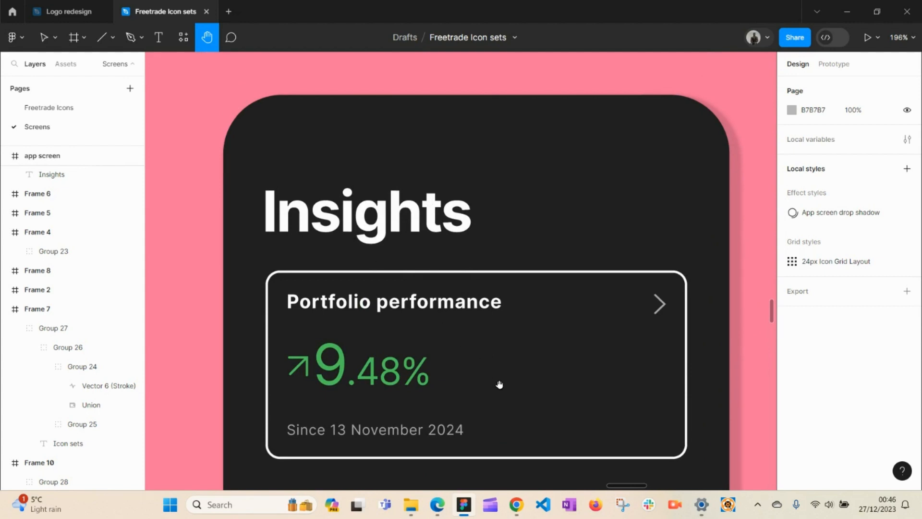
drag(499, 381, 478, 363)
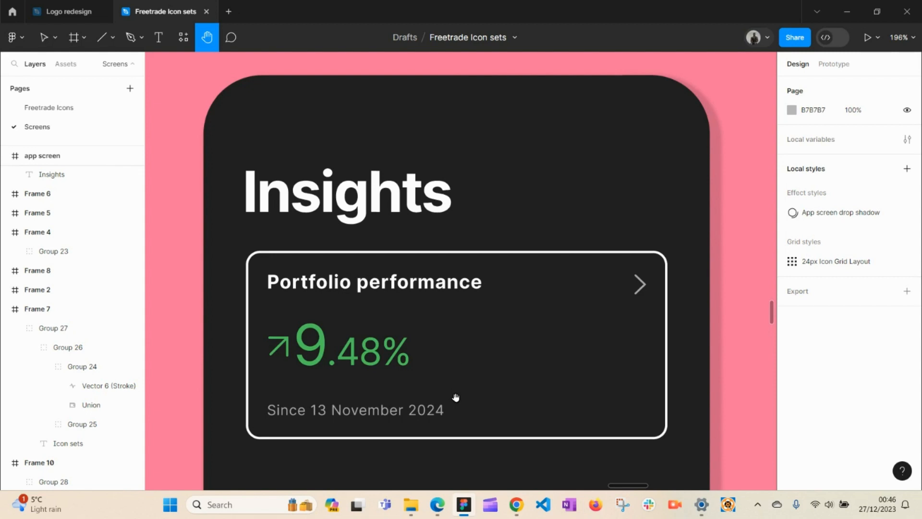
drag(451, 362, 455, 382)
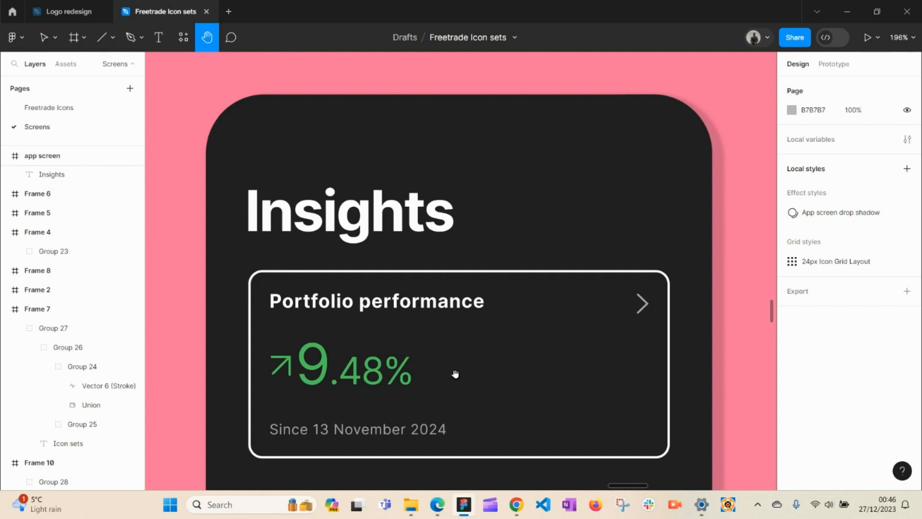
drag(470, 390, 473, 276)
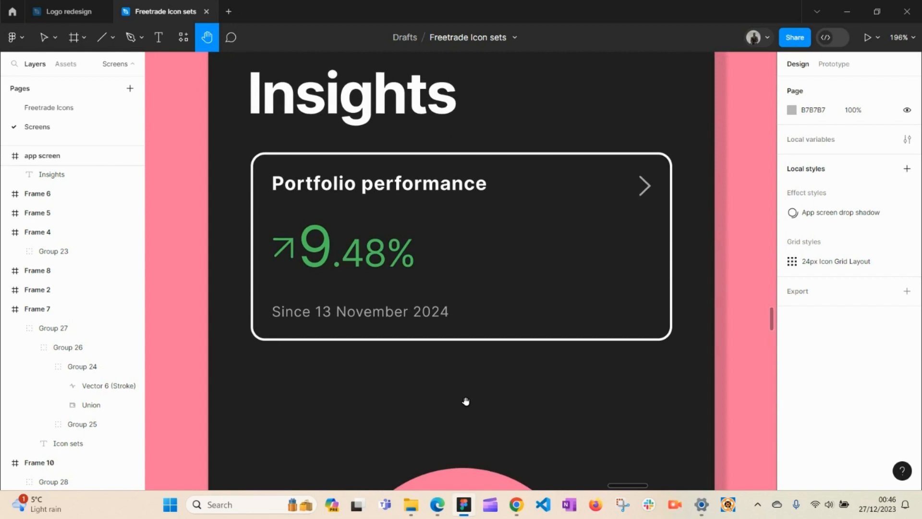
drag(460, 408, 470, 310)
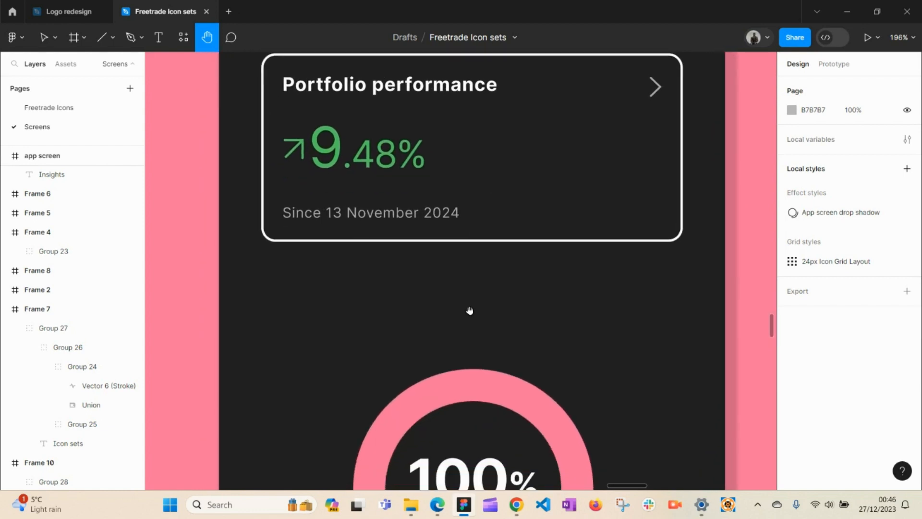
drag(454, 385, 431, 206)
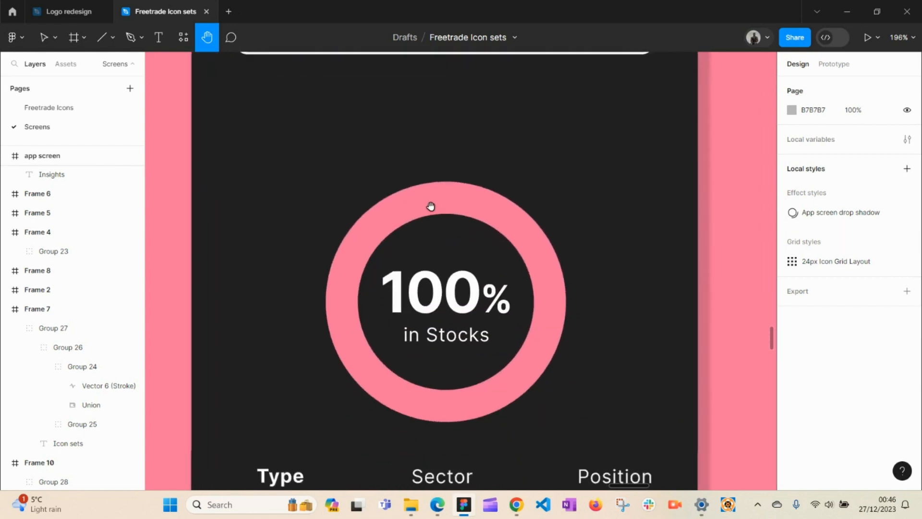
drag(438, 291, 451, 213)
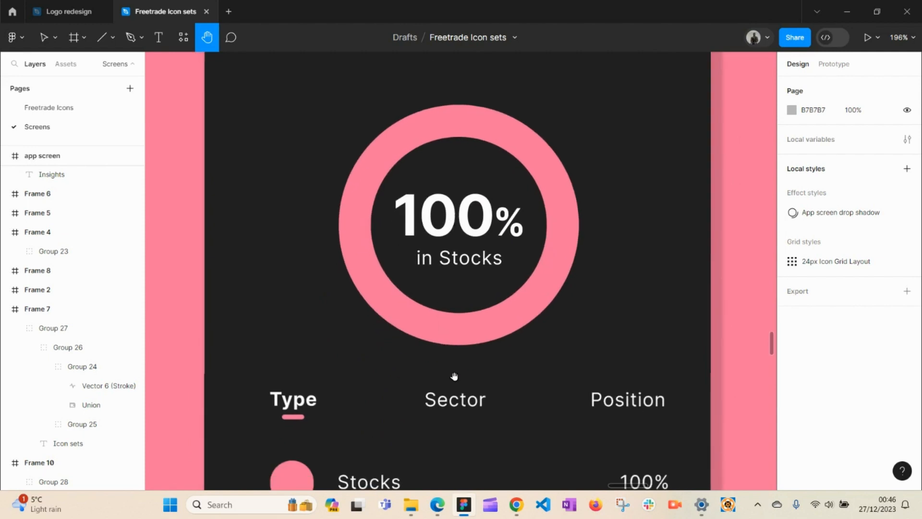
drag(455, 376, 471, 246)
drag(469, 285, 471, 209)
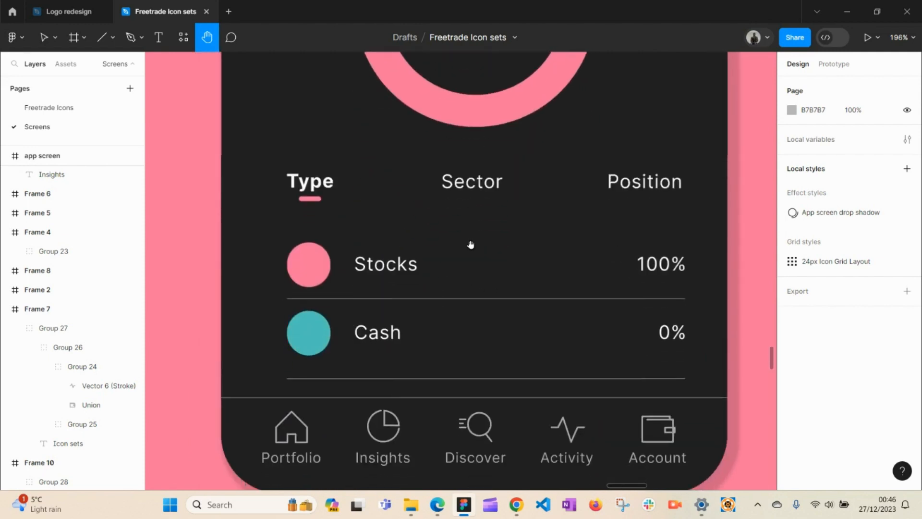
drag(471, 245, 459, 181)
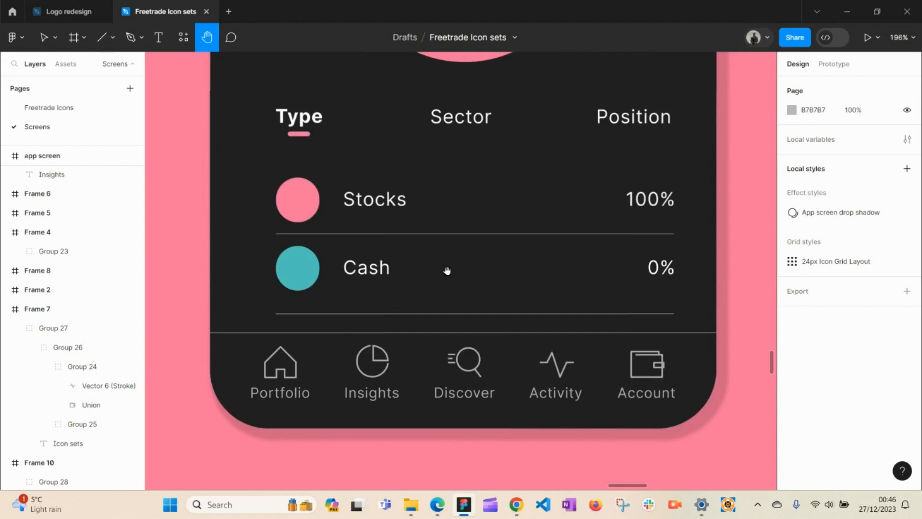
Step: Pan back up past the pink ring and performance card to the Insights heading
drag(461, 253, 462, 302)
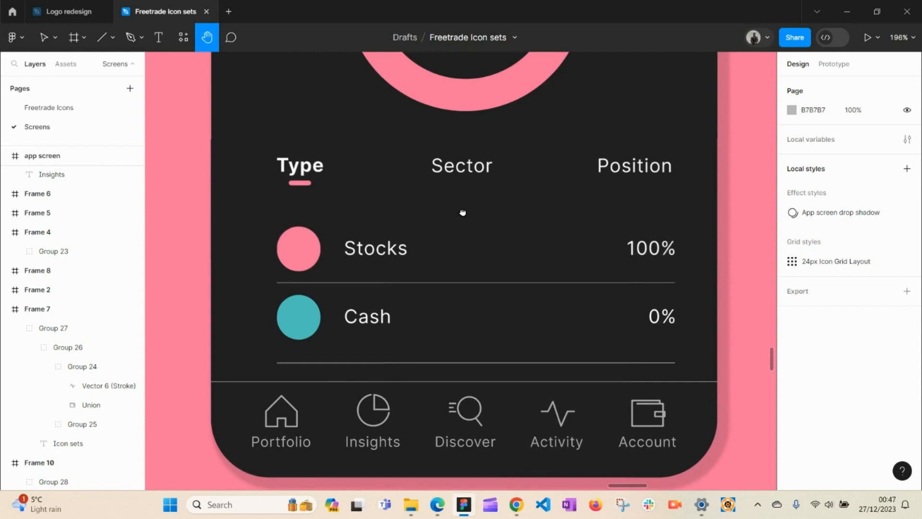
drag(462, 213, 463, 280)
mouse_move(463, 243)
mouse_down()
mouse_move(438, 290)
mouse_move(470, 415)
mouse_up()
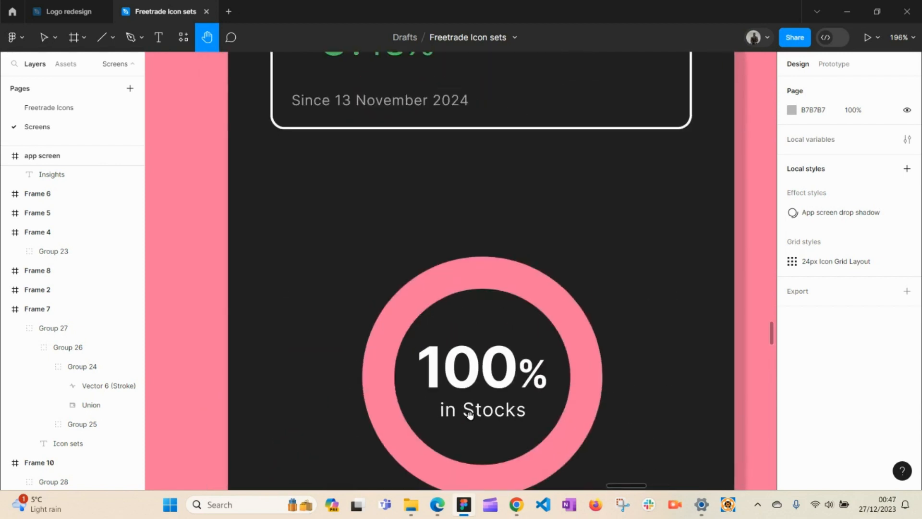
drag(471, 247, 477, 389)
drag(482, 307, 461, 434)
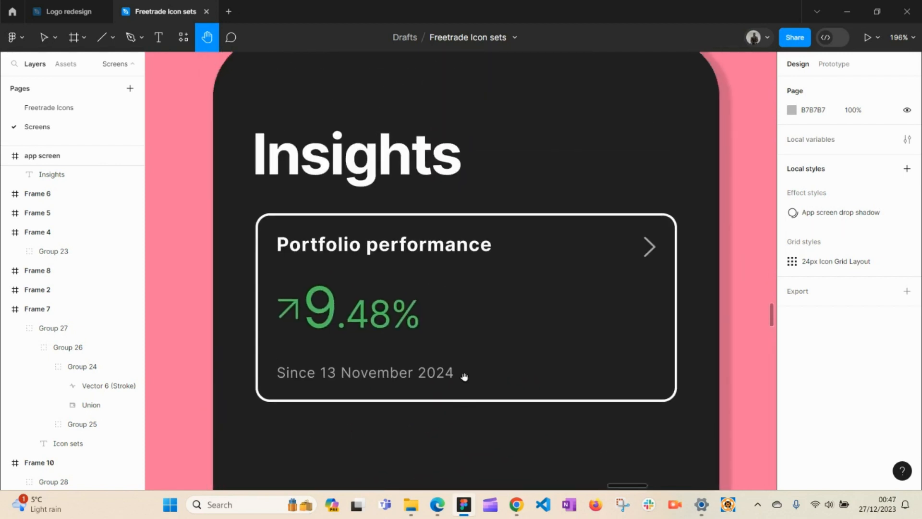
drag(464, 377, 476, 403)
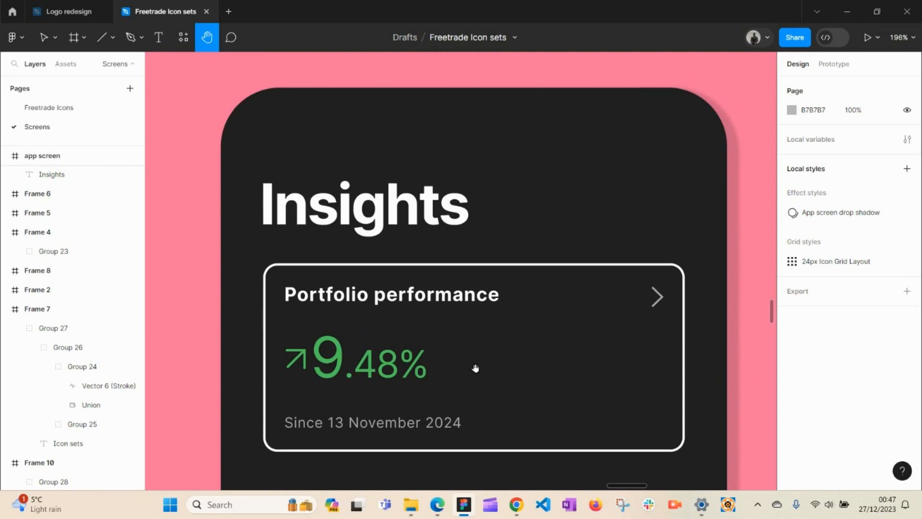
drag(475, 368, 474, 350)
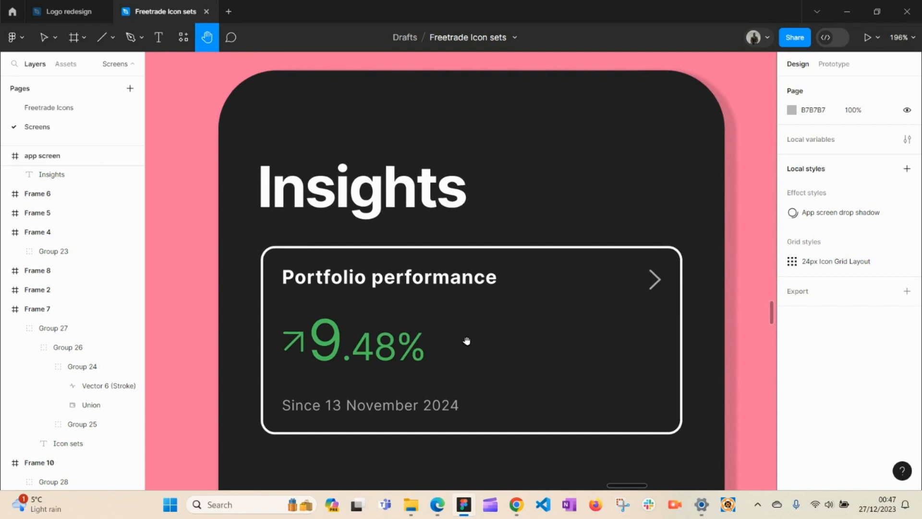
scroll(467, 342, down, 5)
Step: Zoom out to 25% and pan past Frames 3, 9 and 10 to the upper Insights frames
scroll(467, 340, down, 3)
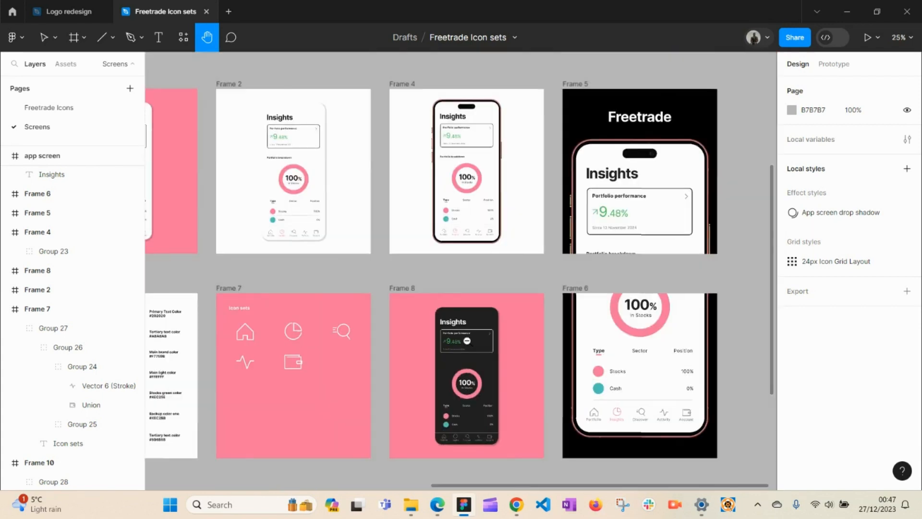
drag(490, 349, 402, 360)
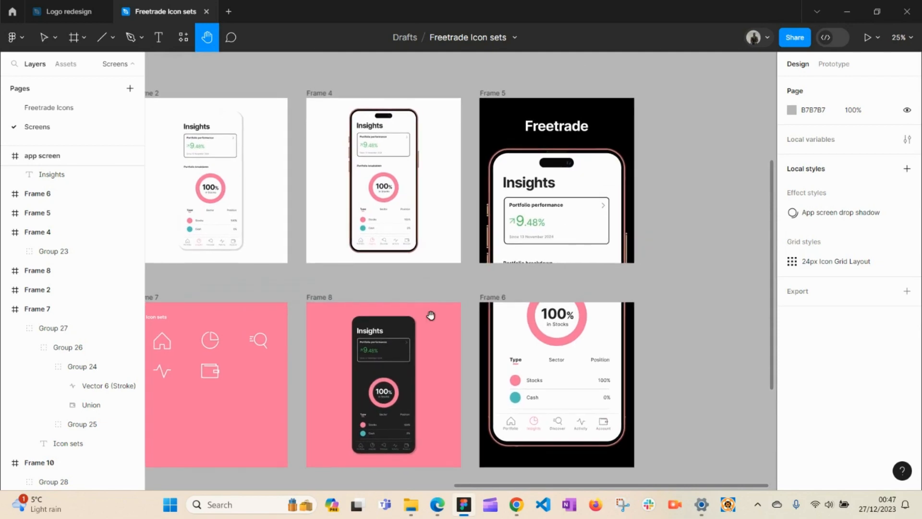
drag(368, 317, 607, 340)
drag(379, 350, 534, 307)
drag(375, 337, 534, 300)
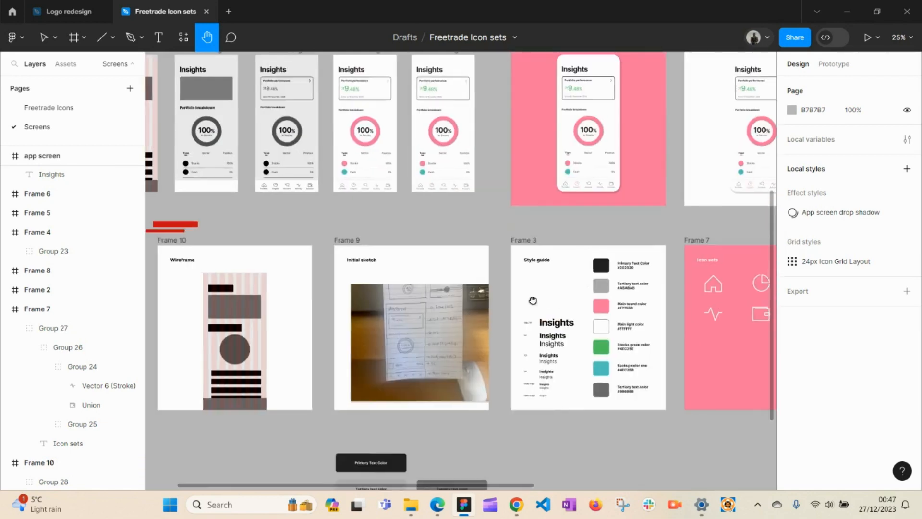
drag(468, 312, 574, 336)
drag(577, 282, 601, 409)
drag(543, 227, 507, 409)
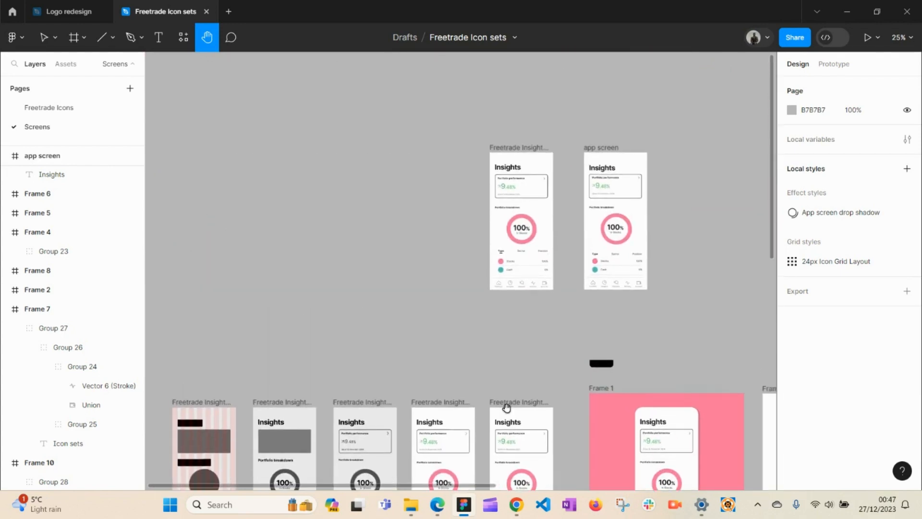
Step: Zoom to 49% with the two light Insights screens centred, then return to the Move tool
scroll(571, 283, up, 5)
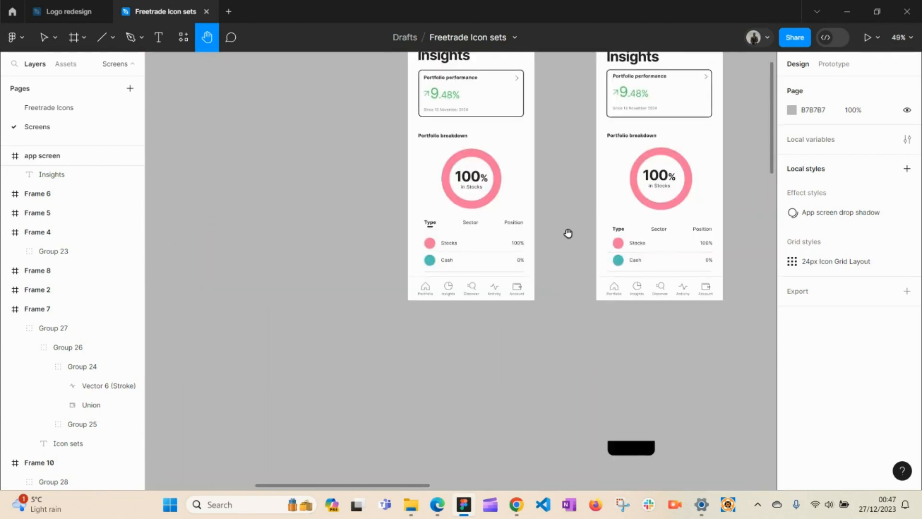
drag(568, 233, 498, 342)
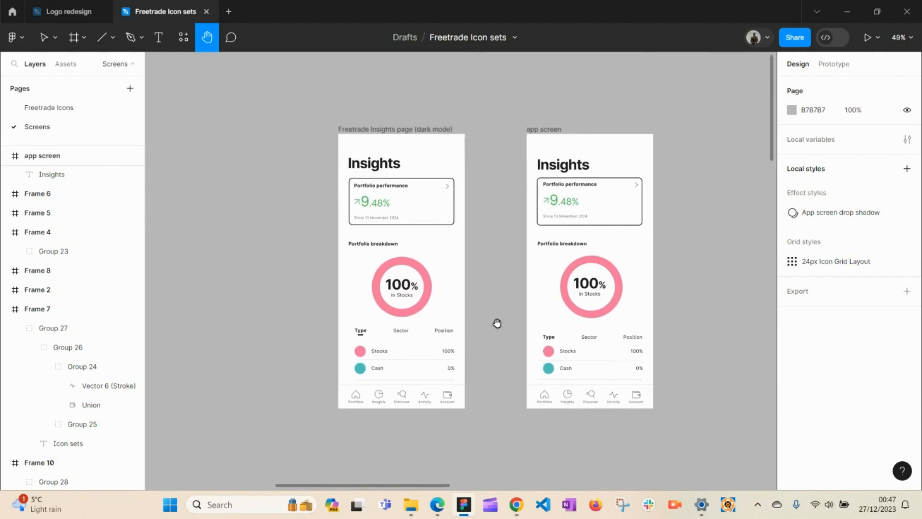
key(v)
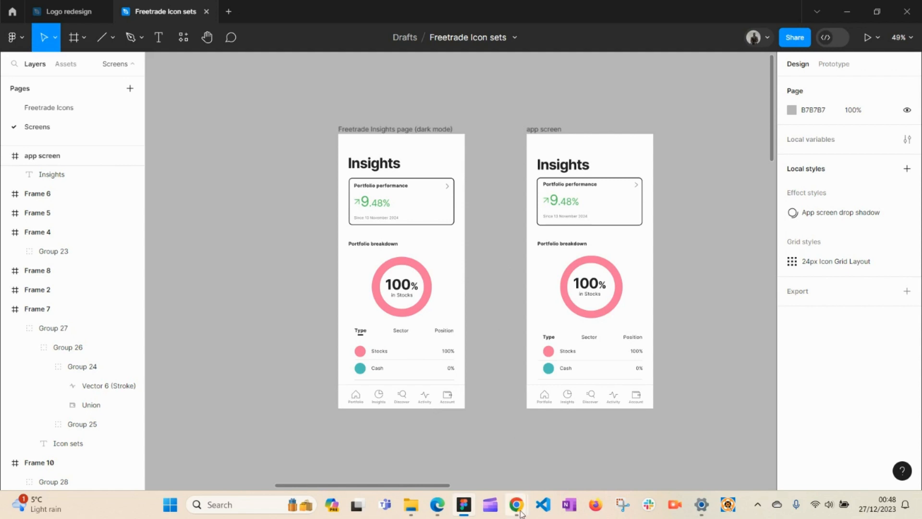
mouse_move(523, 511)
click(567, 444)
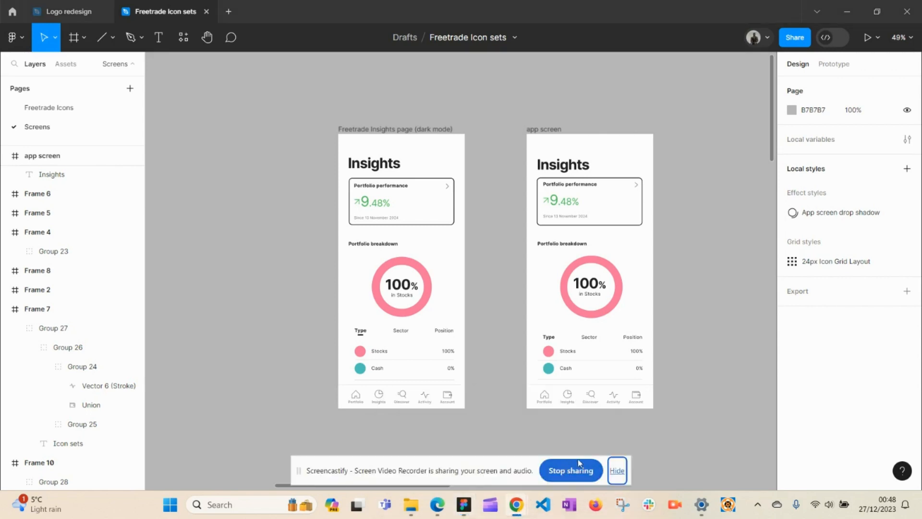